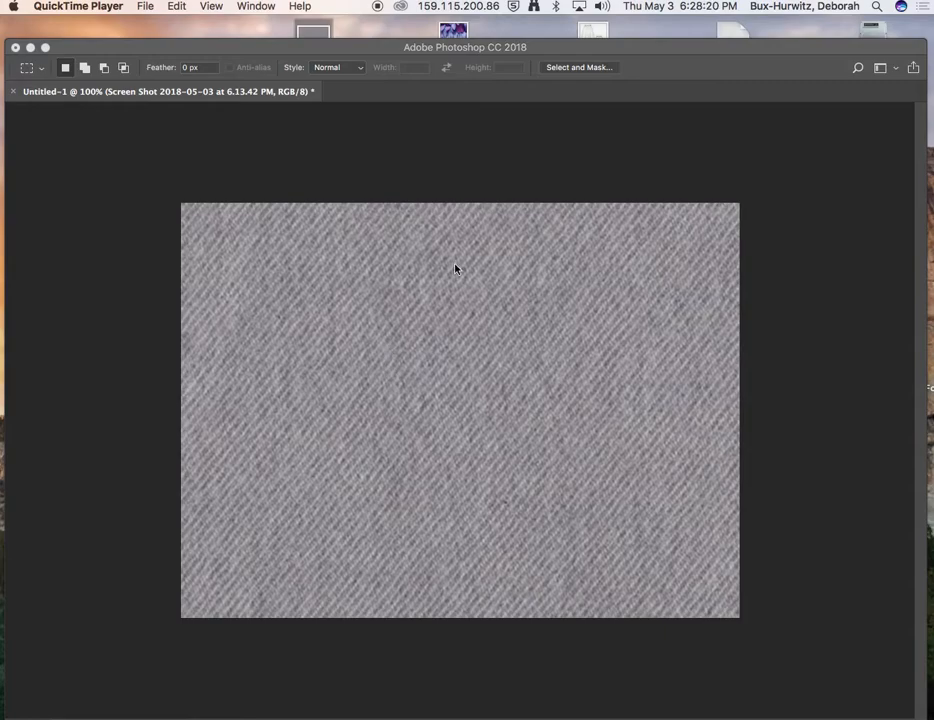
Start a new document, keeping inches as the unit and 5 as the width
click(138, 49)
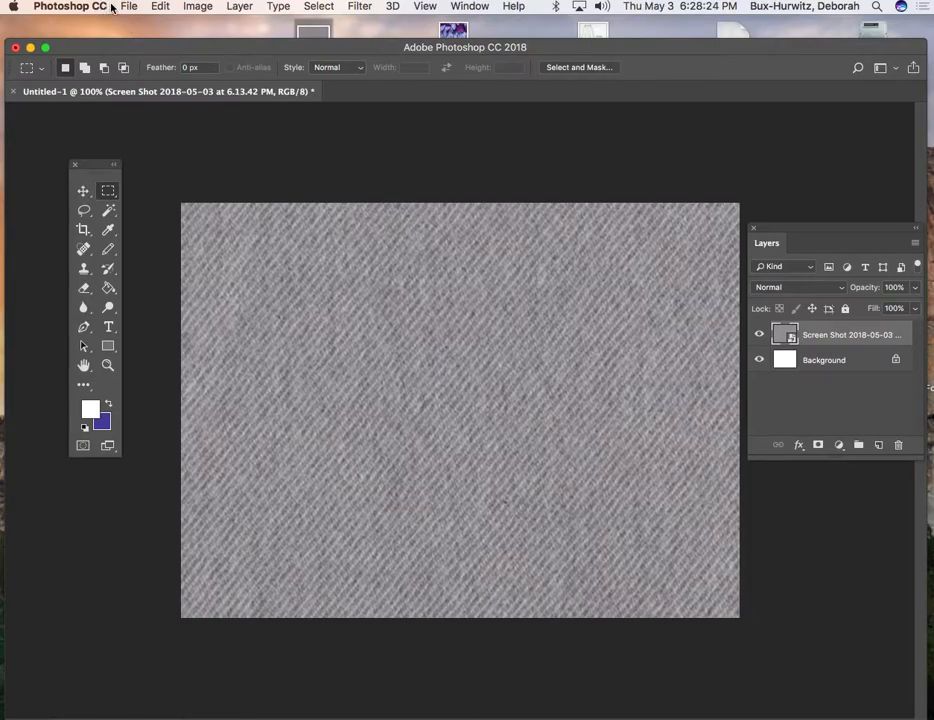
click(128, 7)
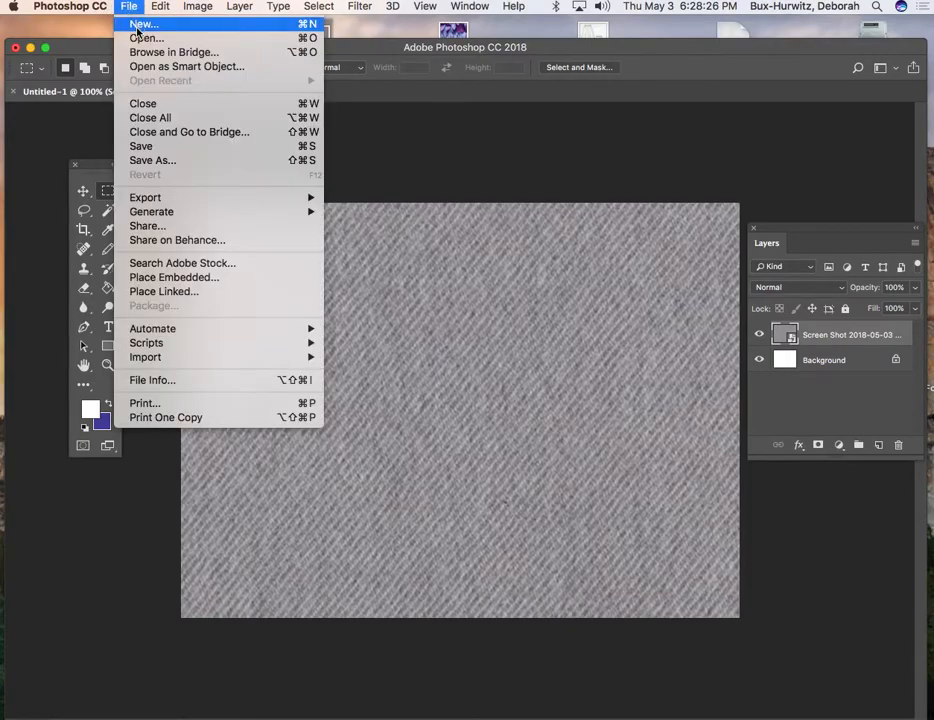
click(138, 25)
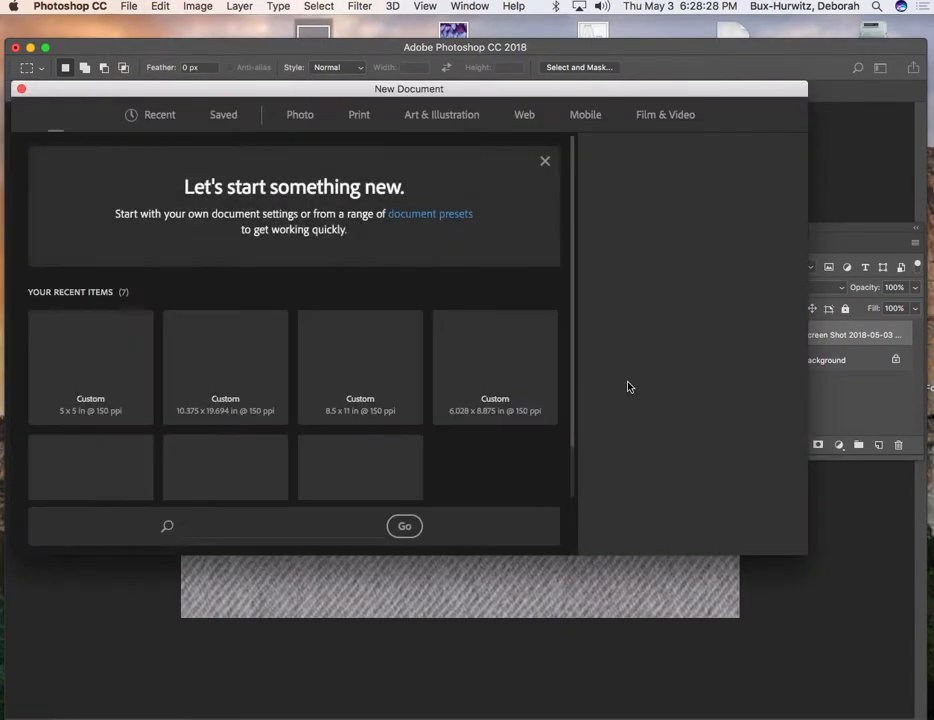
drag(343, 98, 358, 121)
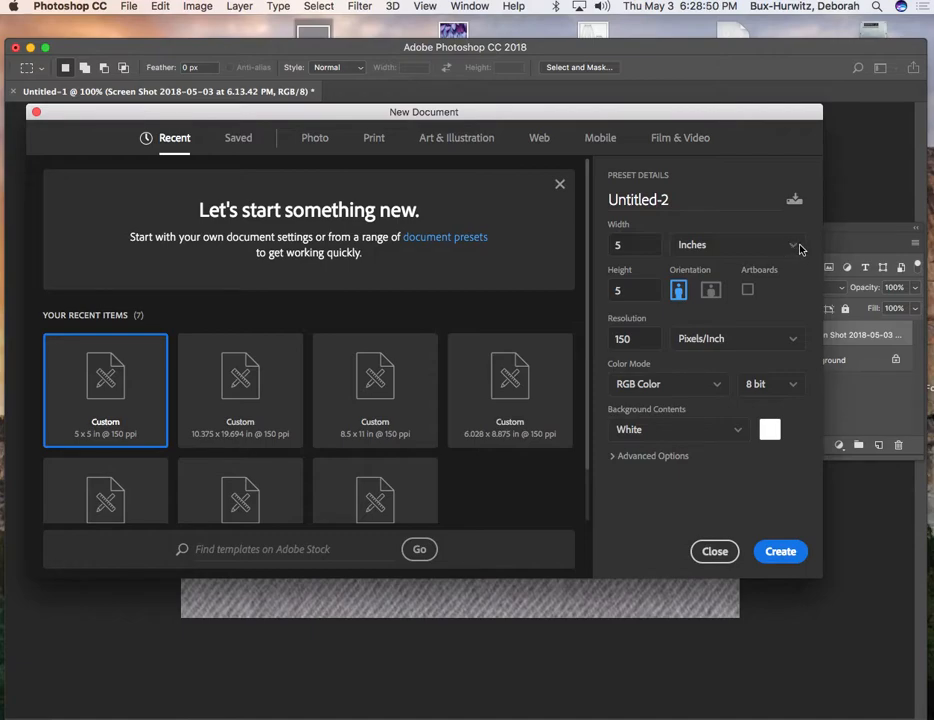
click(793, 250)
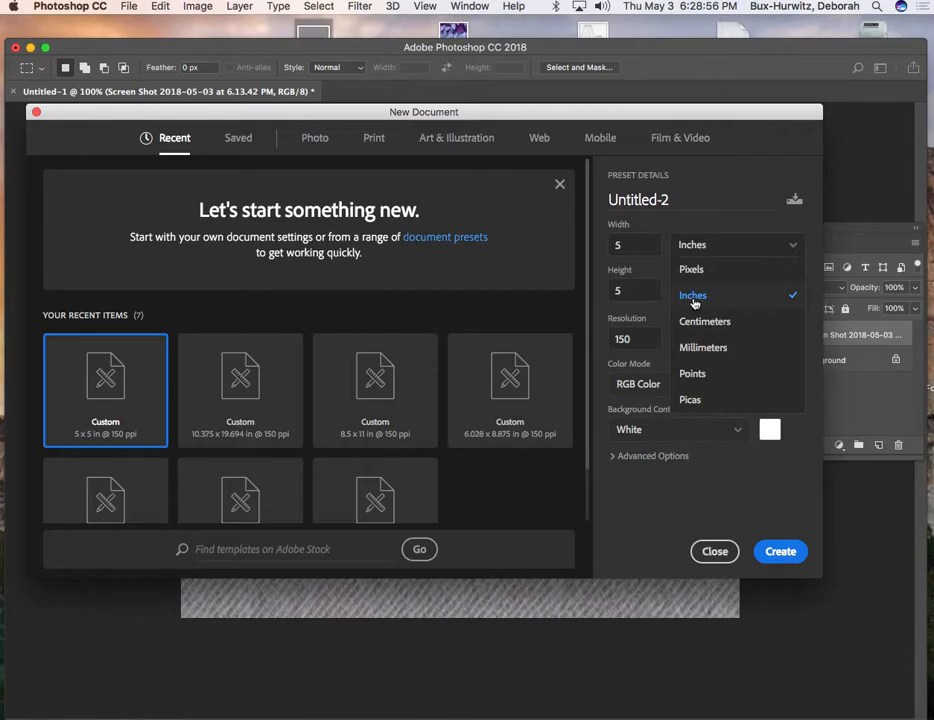
click(724, 230)
drag(631, 246, 607, 245)
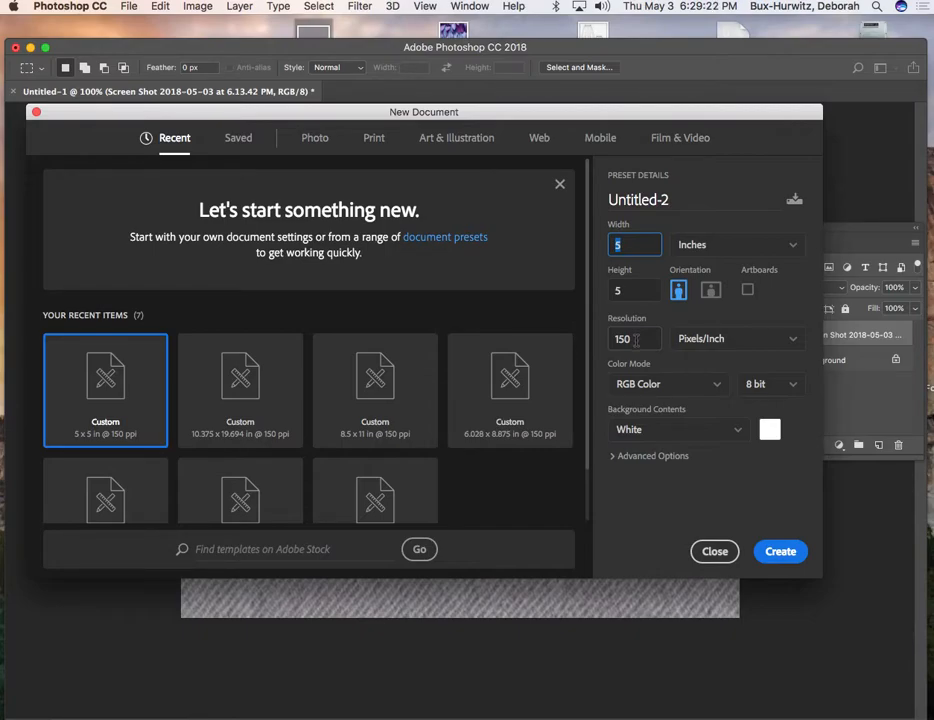
Set the new document's resolution to 150 pixels/inch, keep RGB Color mode, and create it
drag(635, 340, 608, 341)
text(72)
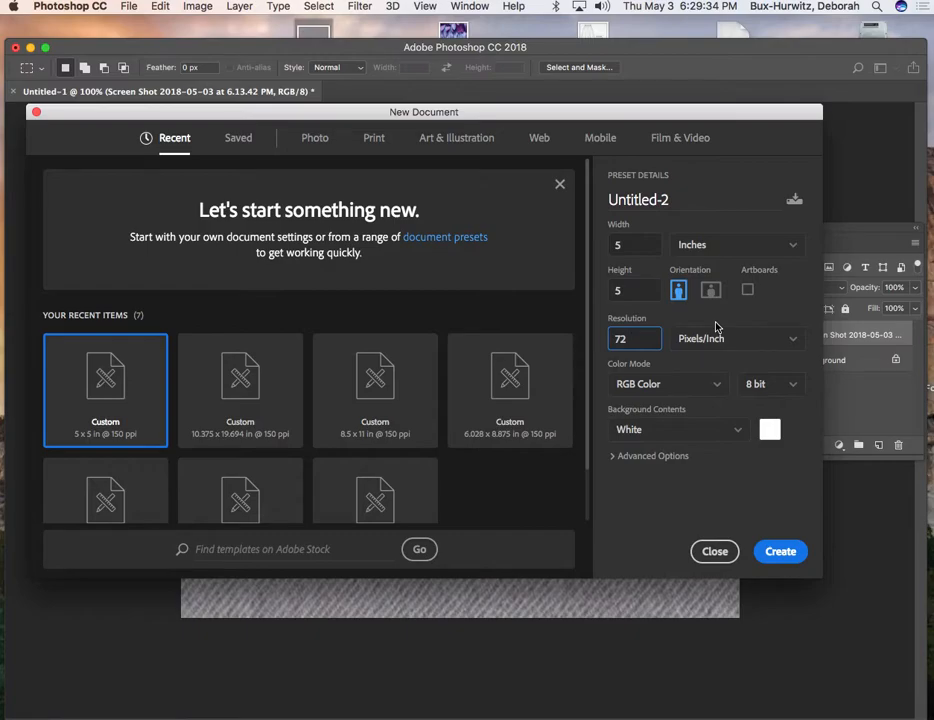
drag(638, 339, 577, 332)
text(150)
click(719, 386)
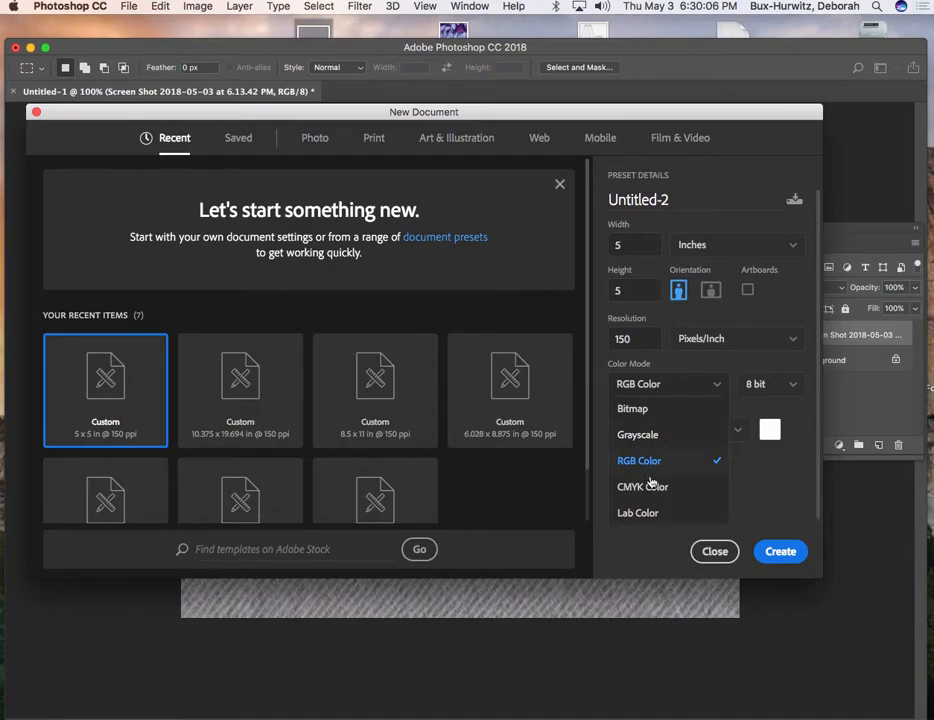
click(758, 477)
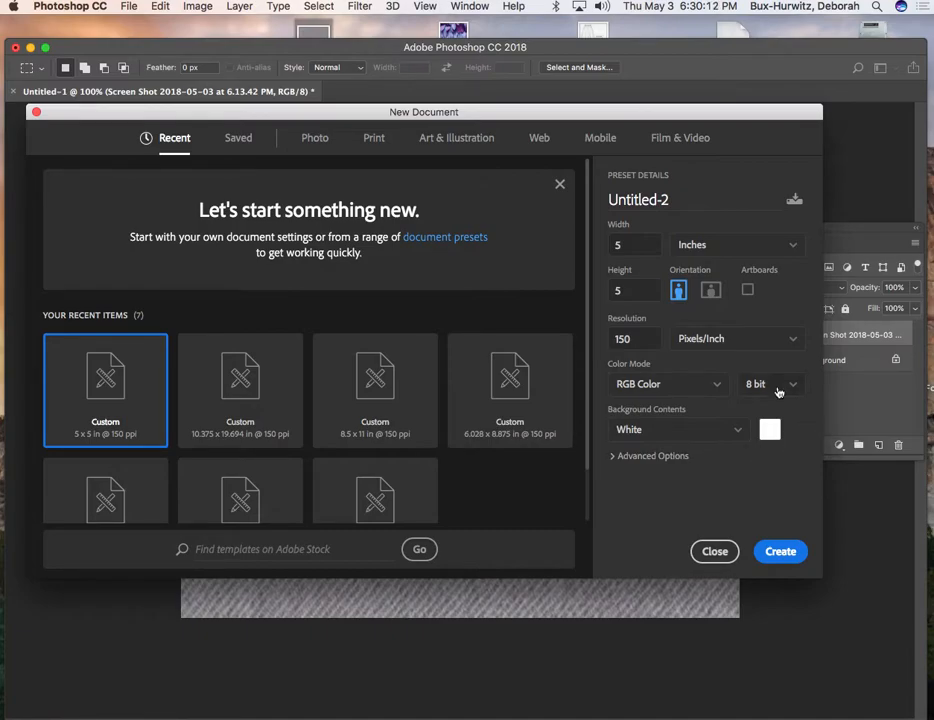
click(781, 552)
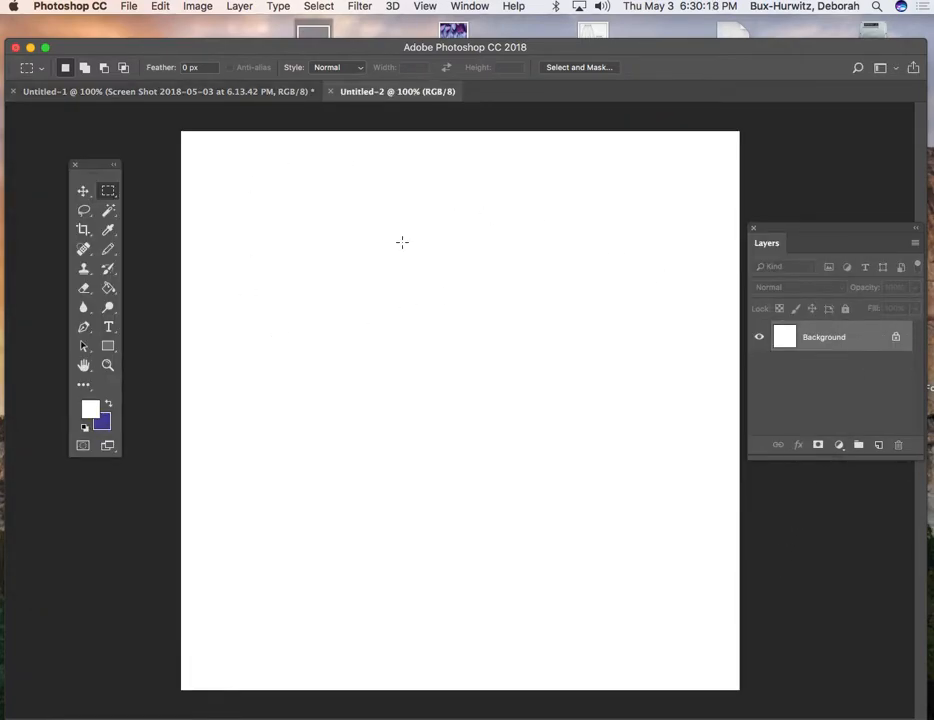
Move the Layers panel and the toolbox closer to the blank canvas at 50% zoom
key(super+equal)
key(super+equal)
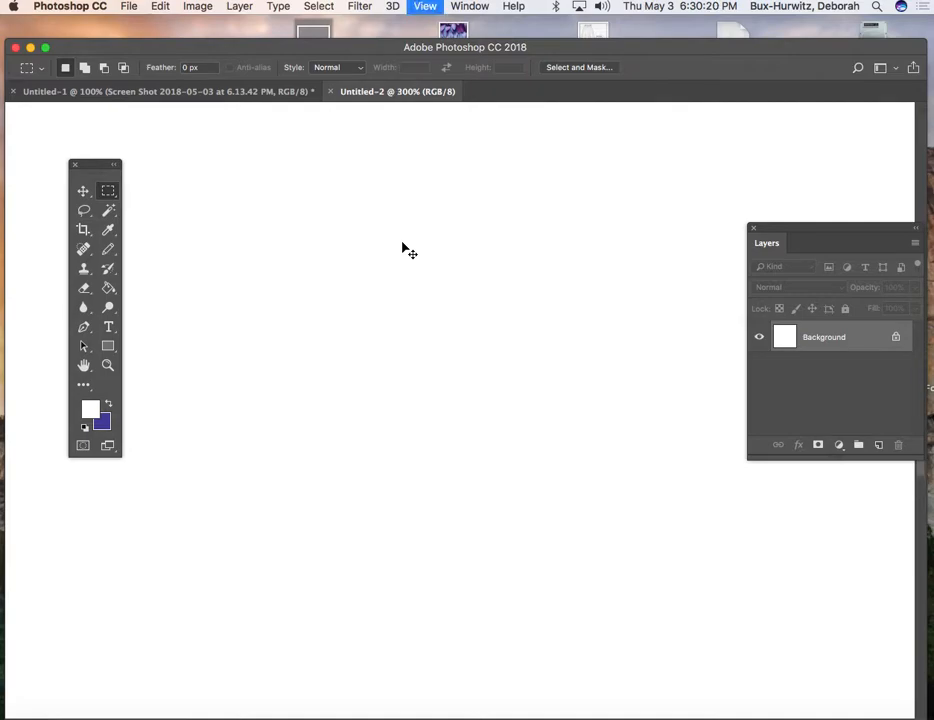
key(super+minus)
key(super+minus)
key(super+minus)
key(super+minus)
key(super+minus)
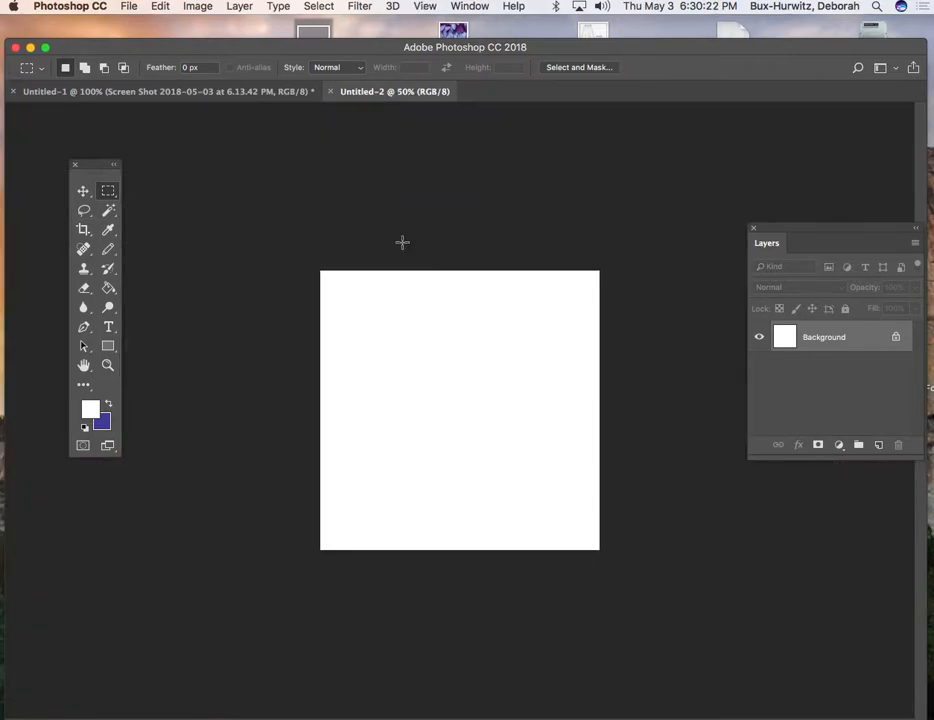
drag(808, 233, 744, 208)
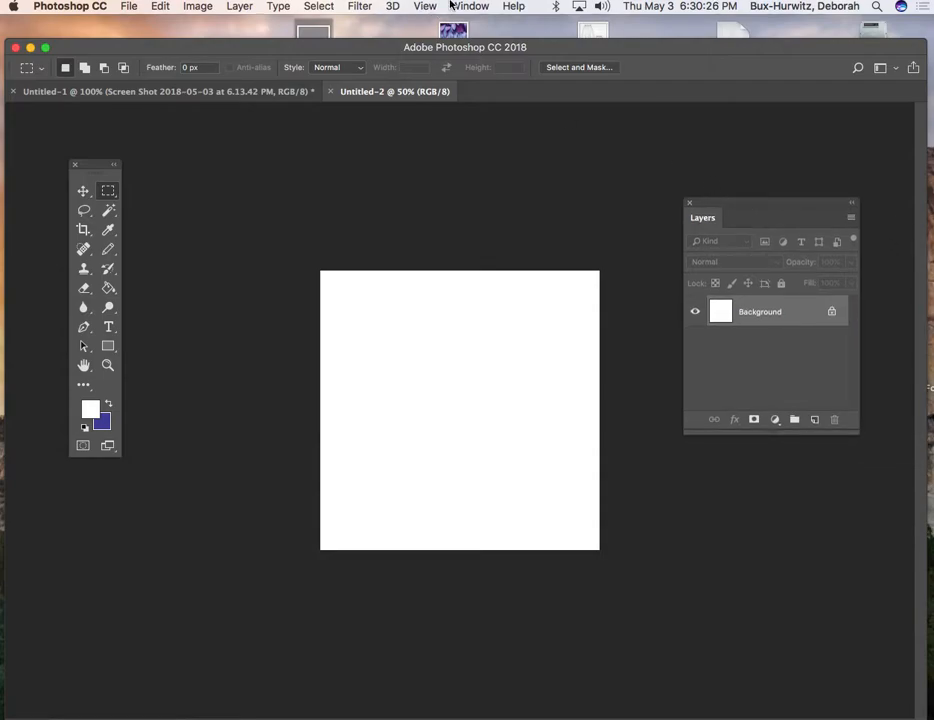
click(453, 7)
click(458, 6)
drag(92, 164, 229, 228)
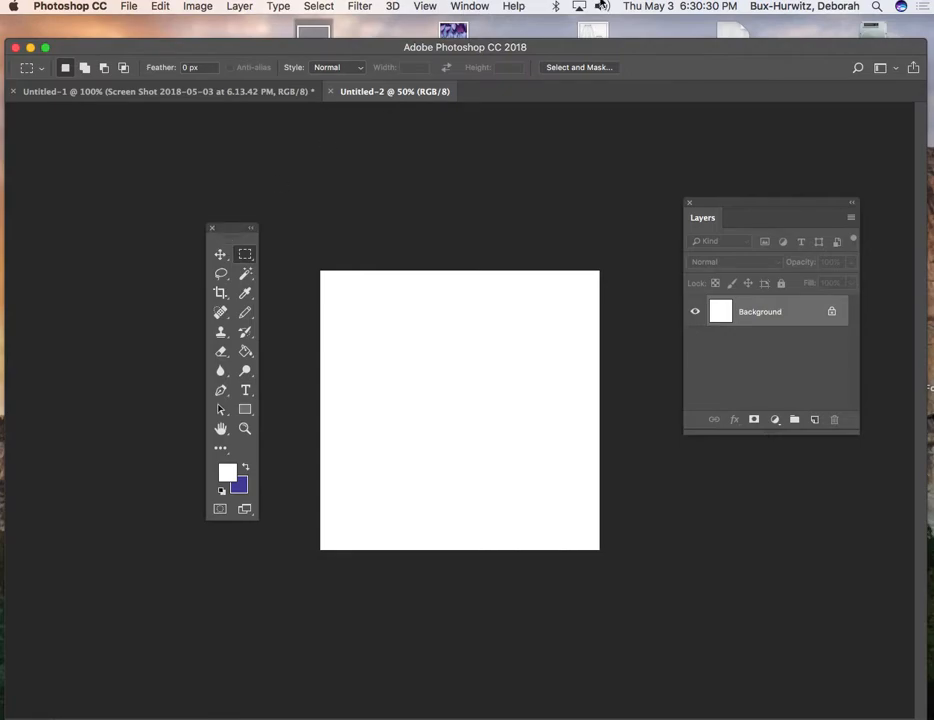
Hide and redisplay the Layers panel, including collapsing and re-expanding it
click(466, 6)
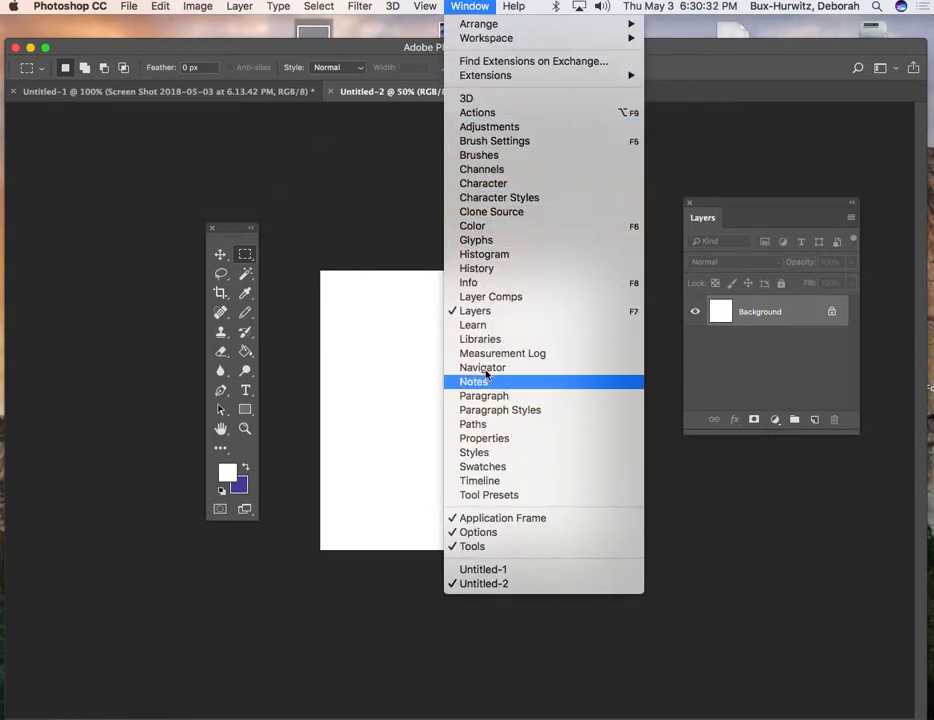
click(494, 313)
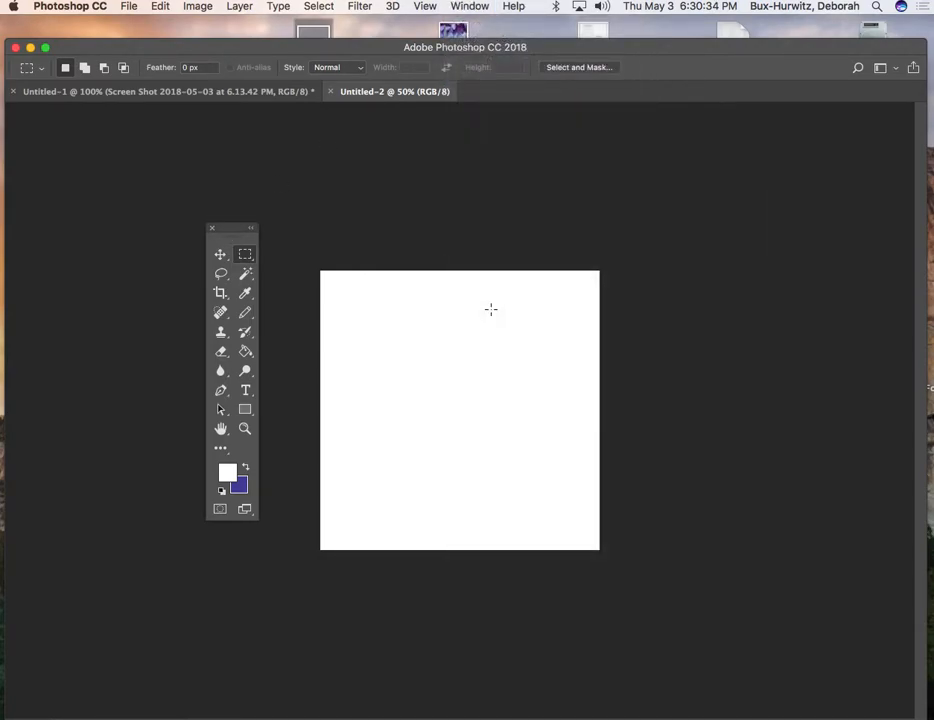
click(455, 5)
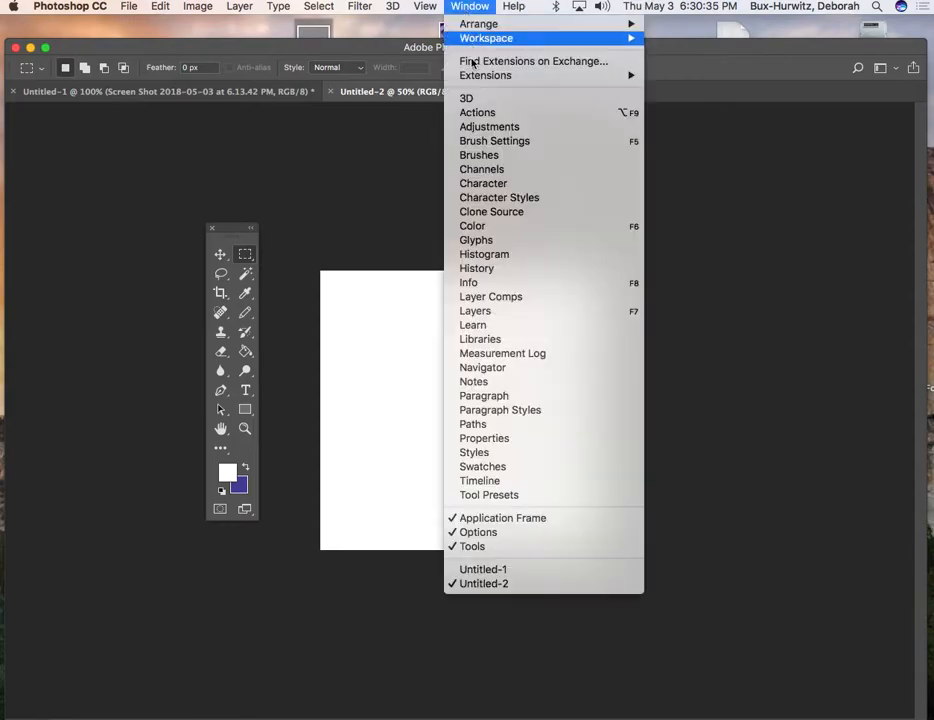
click(490, 311)
double_click(740, 202)
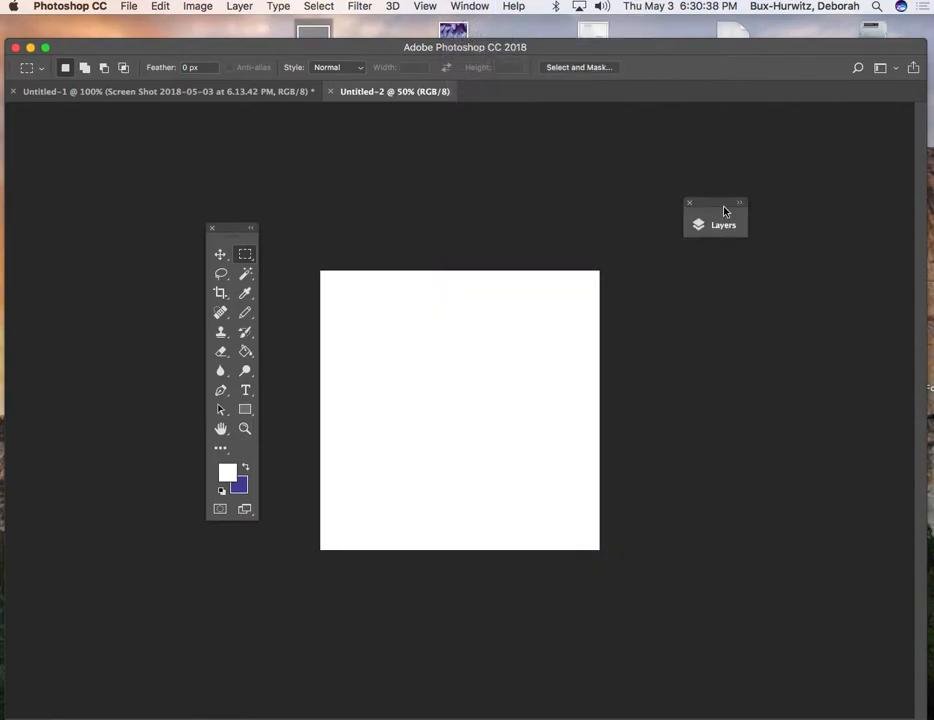
double_click(744, 204)
Reposition the Layers panel and the toolbox on either side of the canvas, shifting the application window slightly
drag(743, 205, 688, 255)
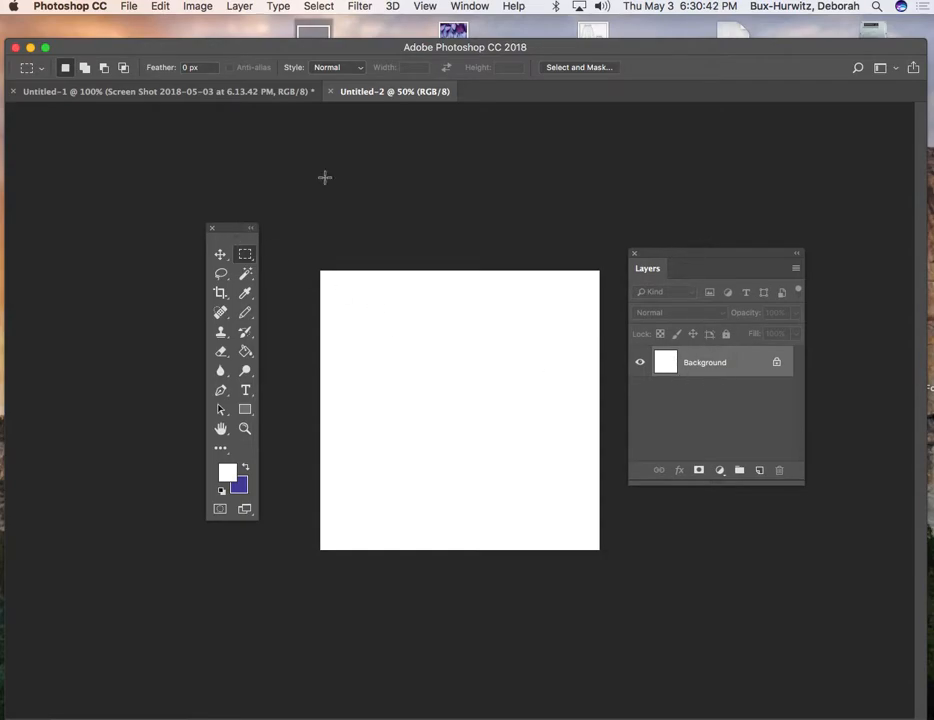
click(472, 7)
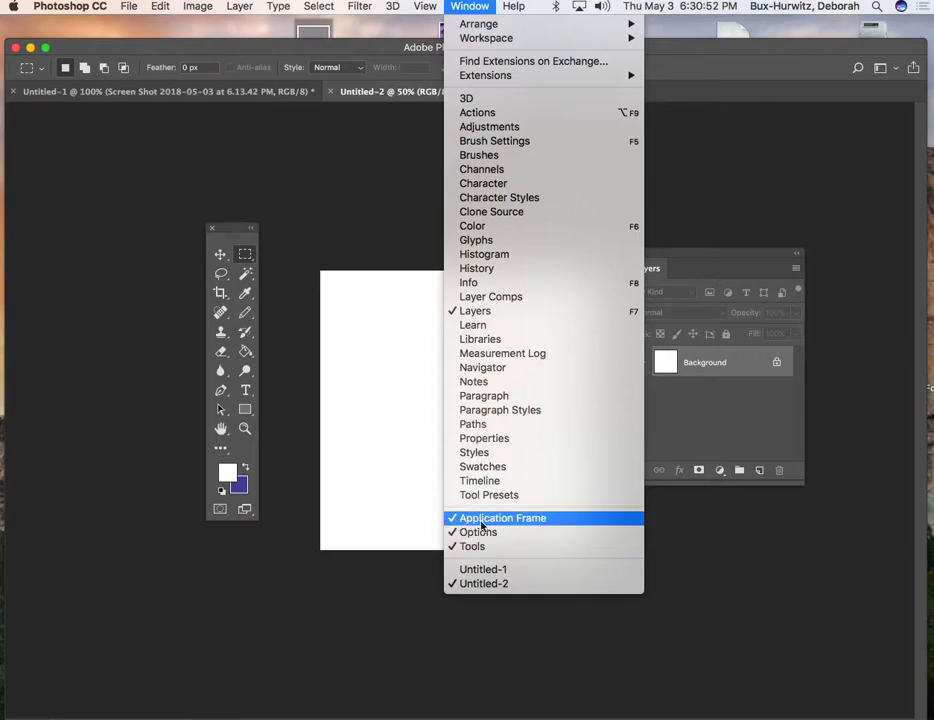
click(354, 50)
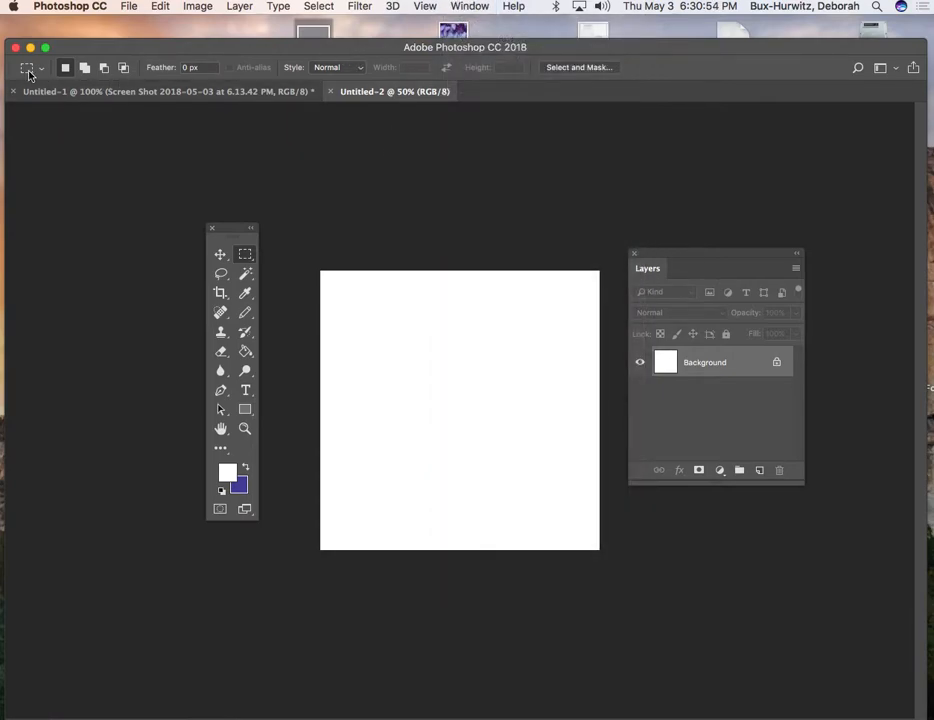
mouse_move(620, 50)
mouse_down()
mouse_move(613, 46)
mouse_move(628, 38)
mouse_up()
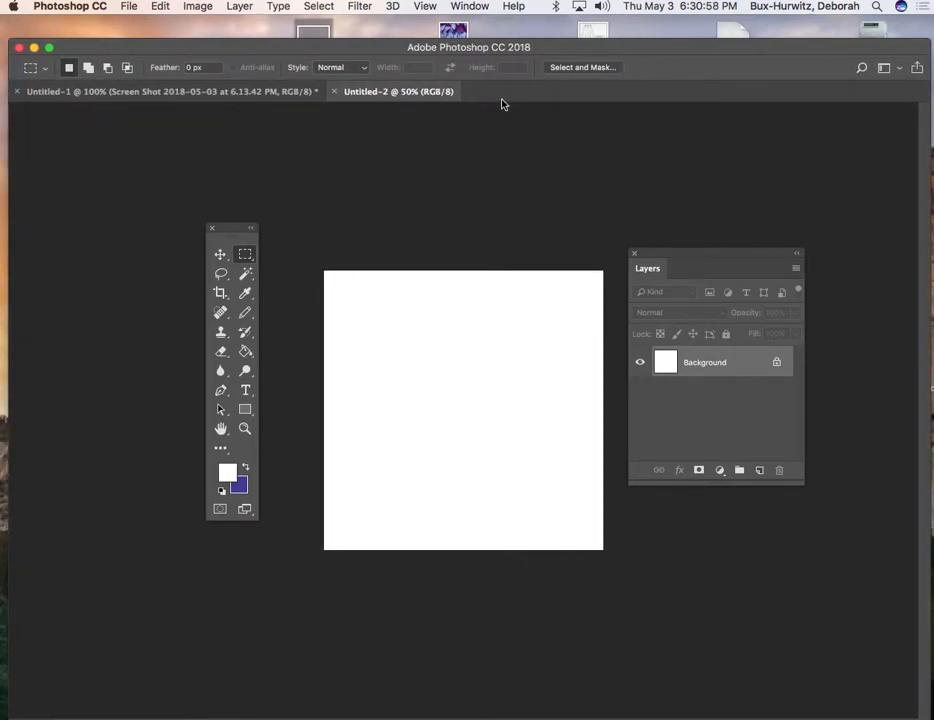
drag(231, 230, 199, 243)
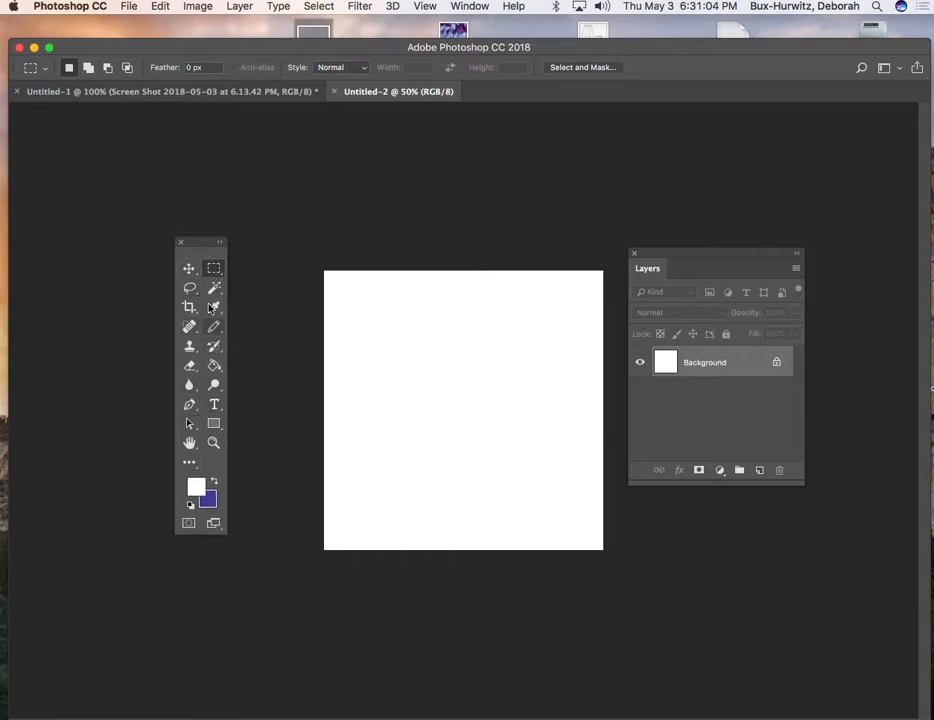
drag(201, 248, 207, 232)
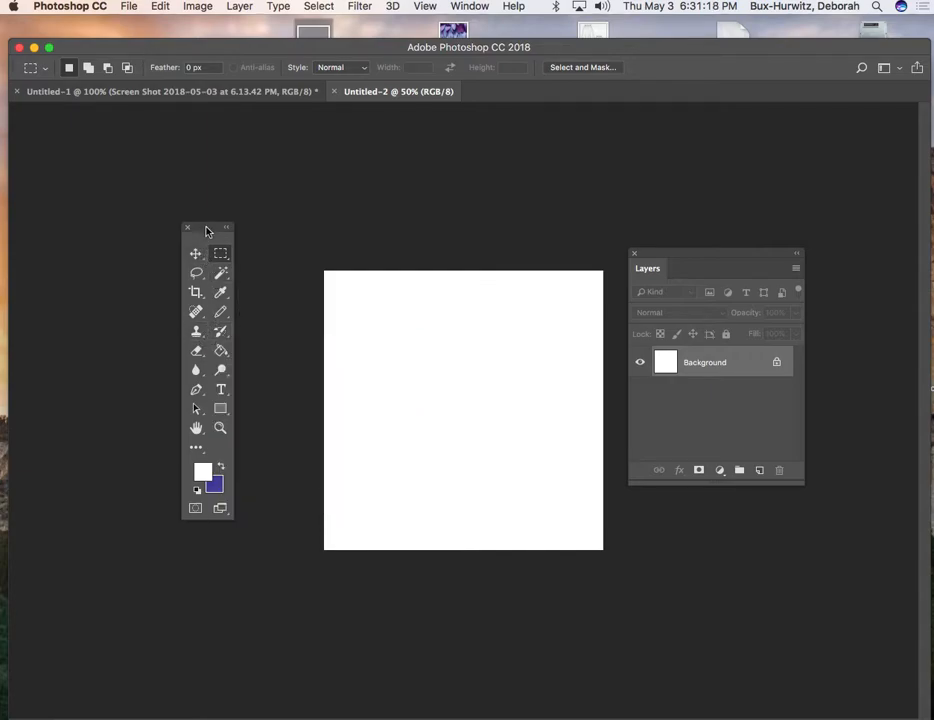
drag(208, 234, 205, 215)
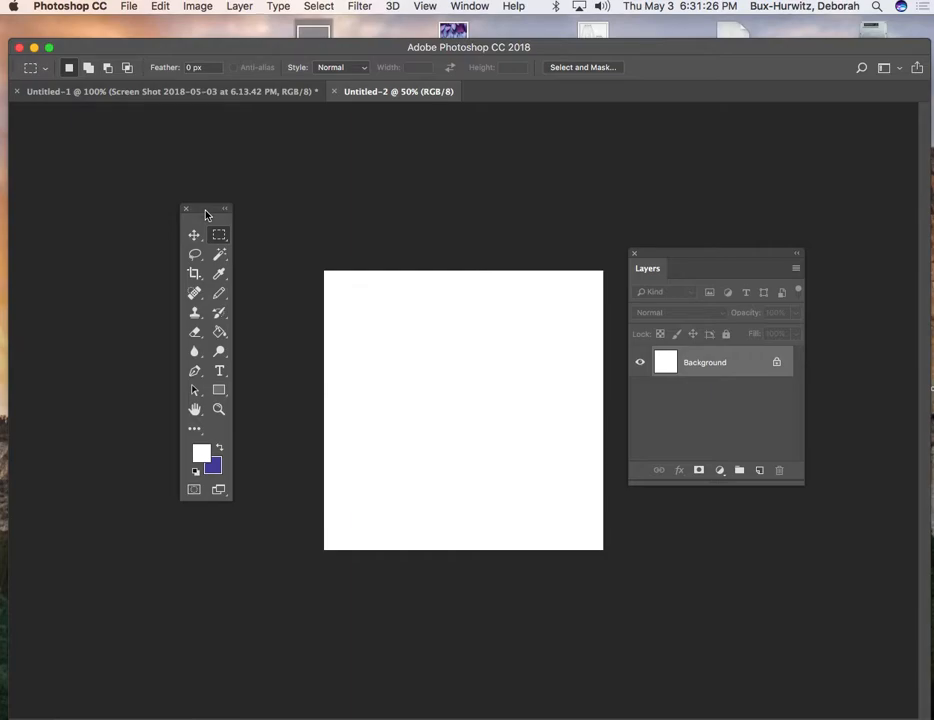
drag(205, 215, 204, 193)
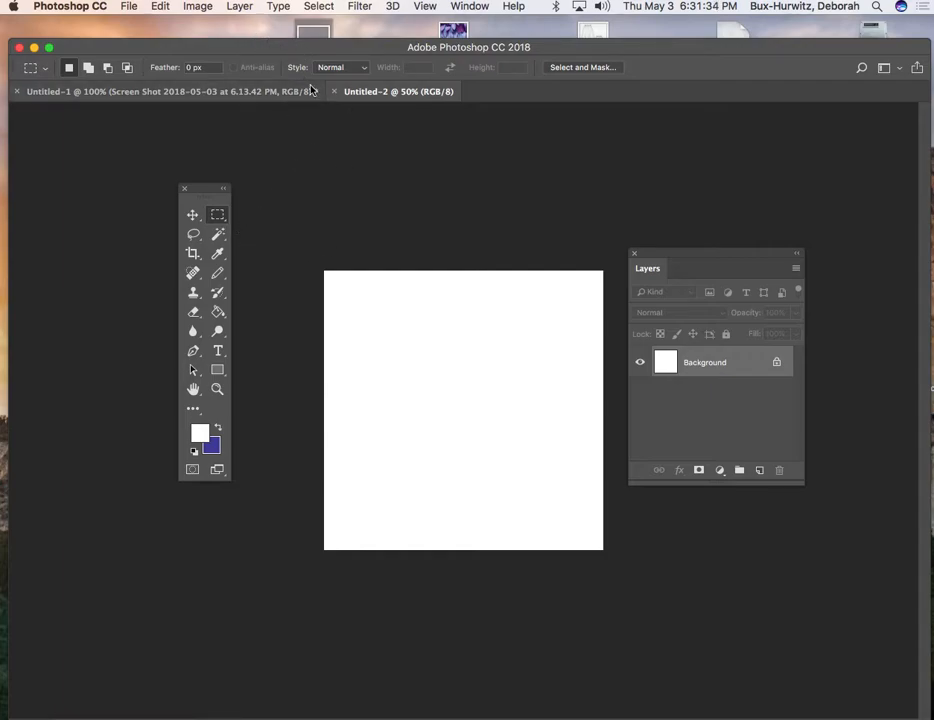
Place the desktop image "Screen Shot 2018-05-03 at 6.13.42 PM" into the Untitled-2 document and commit it
drag(317, 35, 448, 355)
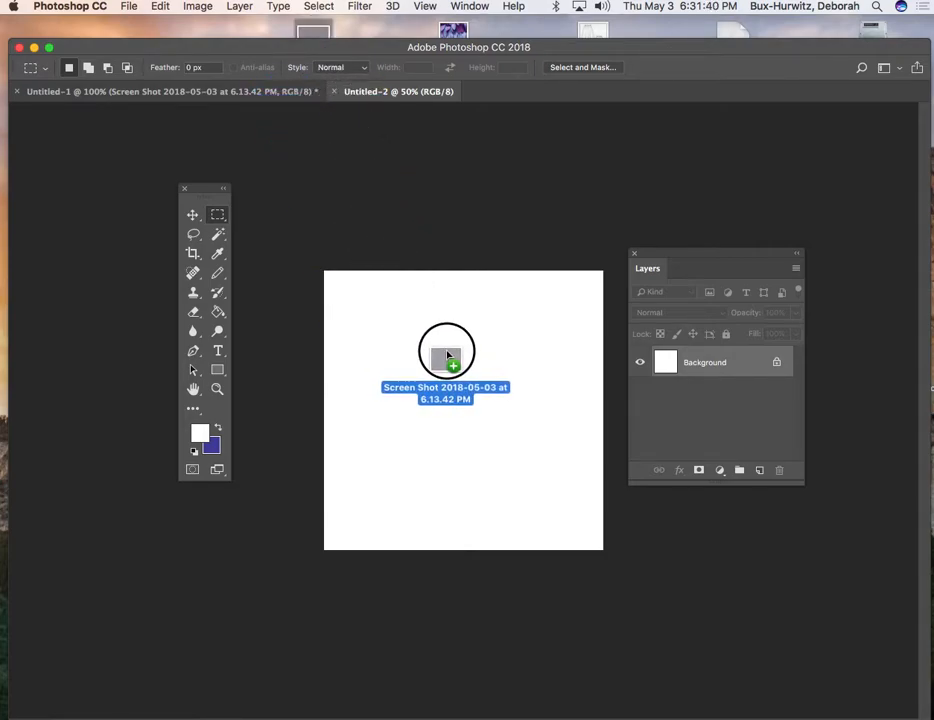
drag(447, 354, 447, 354)
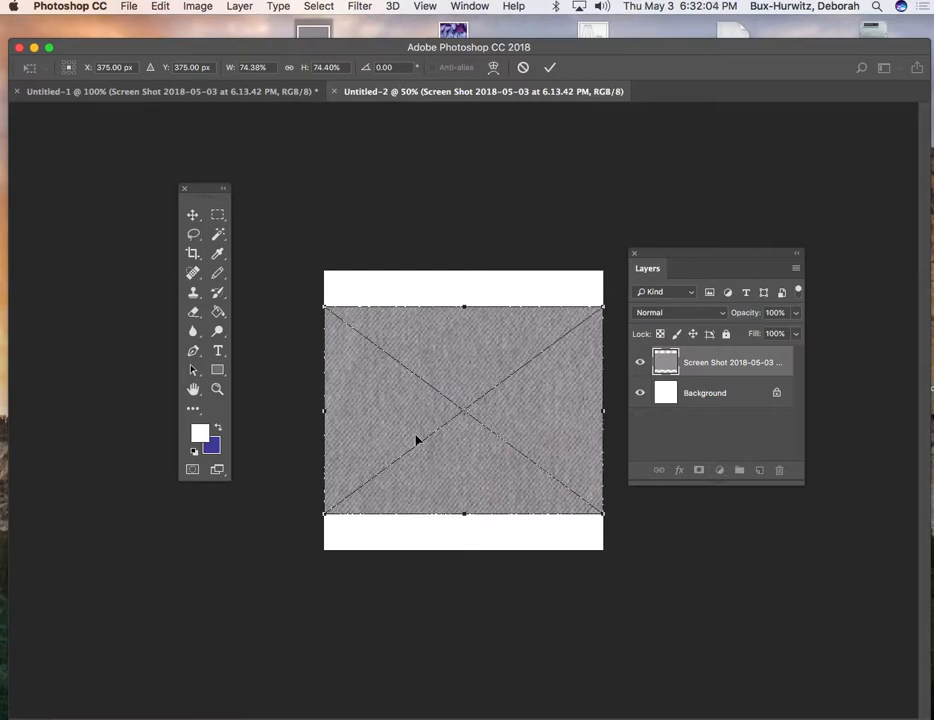
key(Return)
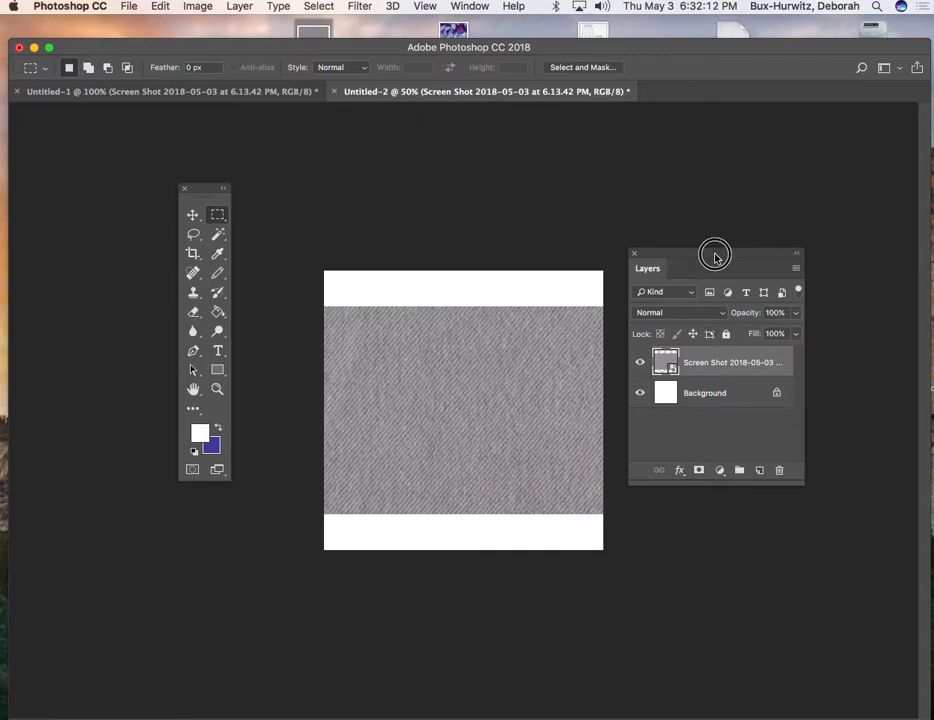
Raise the Layers panel slightly and hide the Background layer
drag(715, 258, 718, 228)
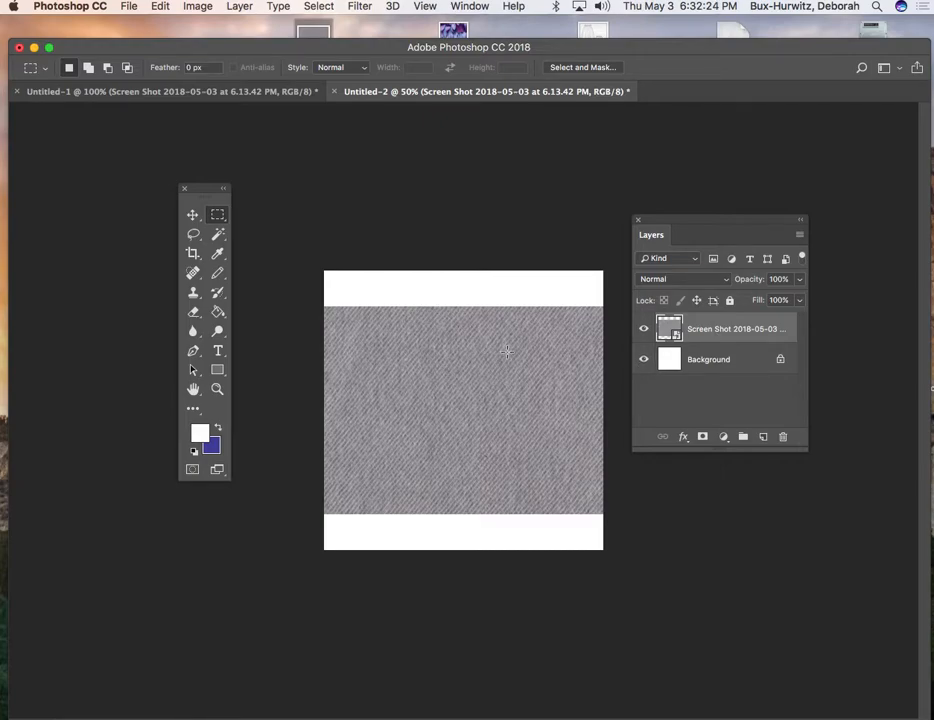
click(644, 360)
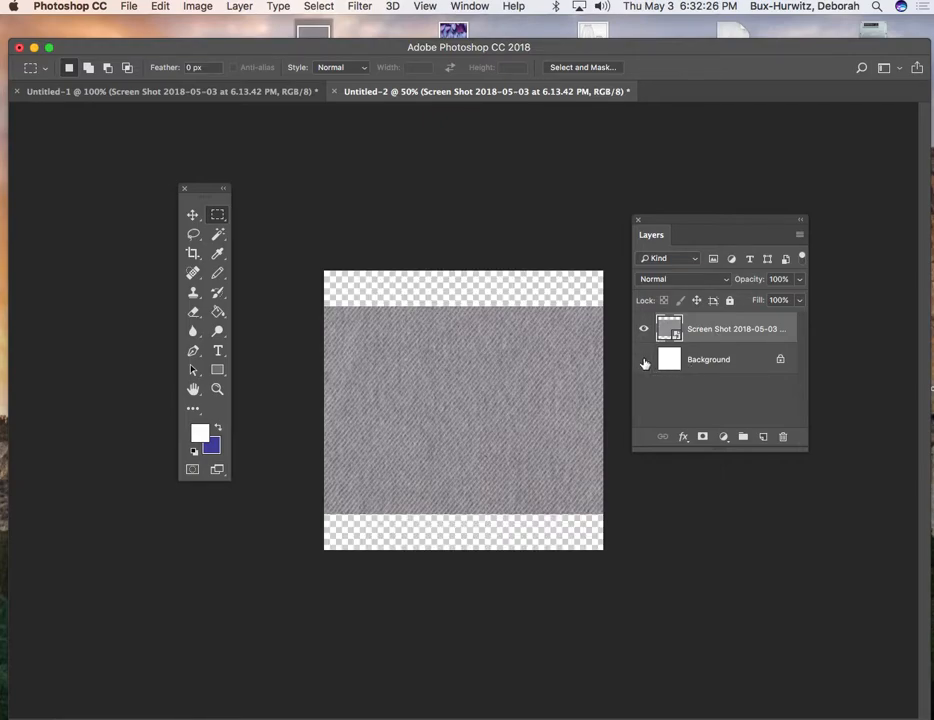
click(643, 361)
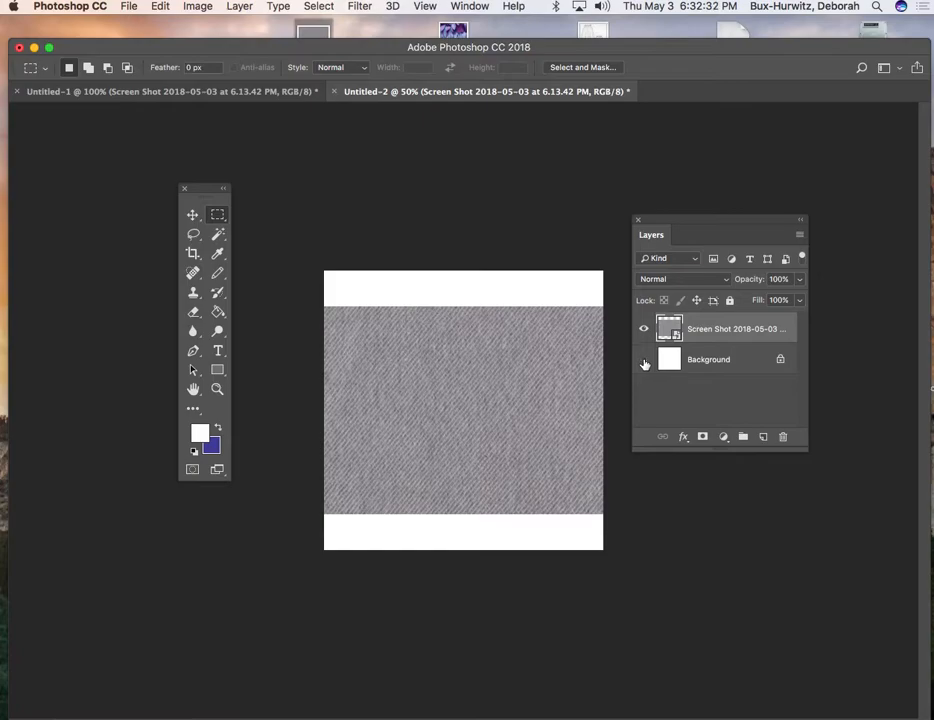
click(643, 361)
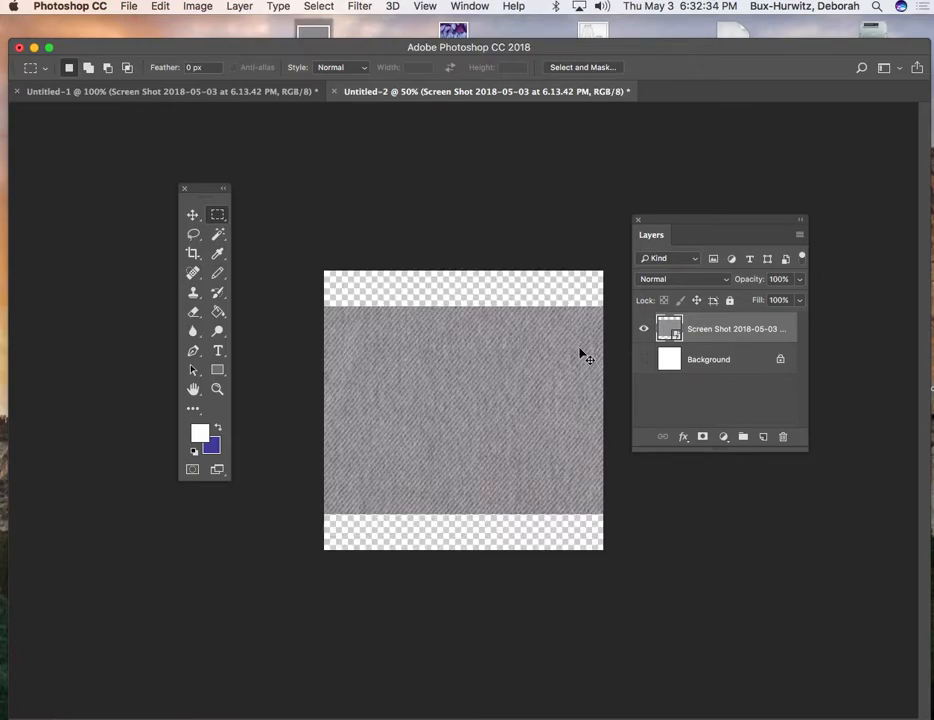
Move the Layers panel and the toolbox outward to uncover the fabric image at 100% zoom
key(super+plus)
key(super+plus)
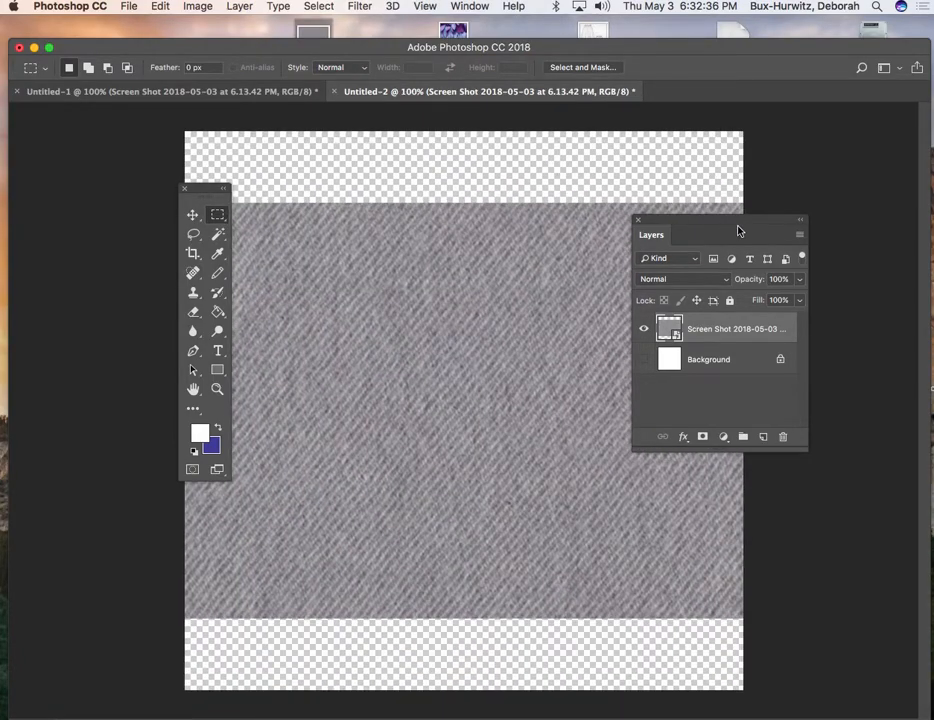
drag(732, 218, 828, 177)
drag(210, 193, 141, 187)
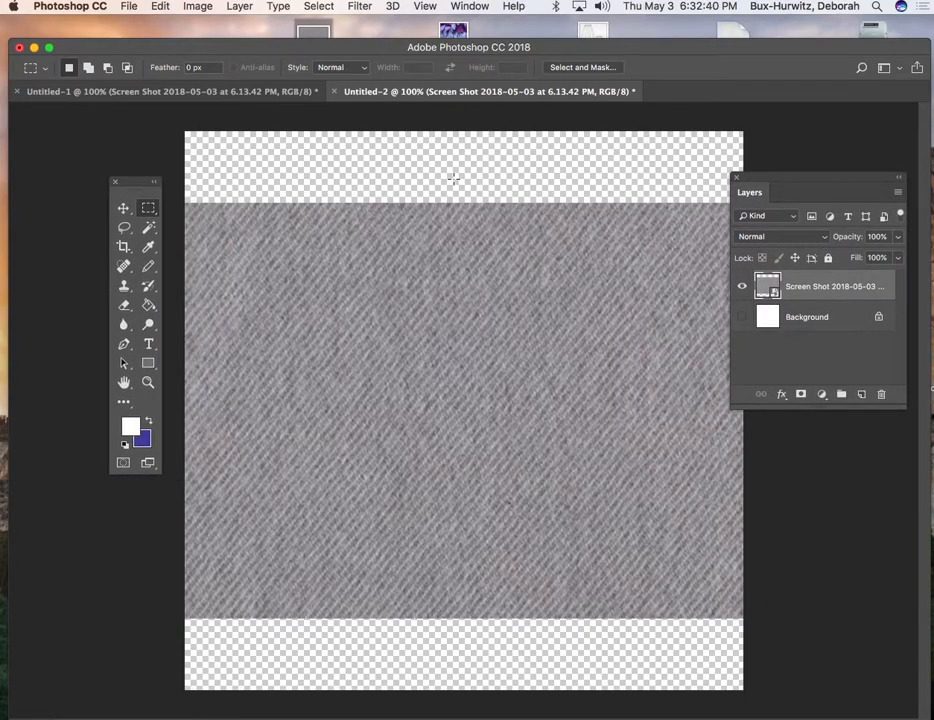
key(super+plus)
scroll(540, 177, down, 10)
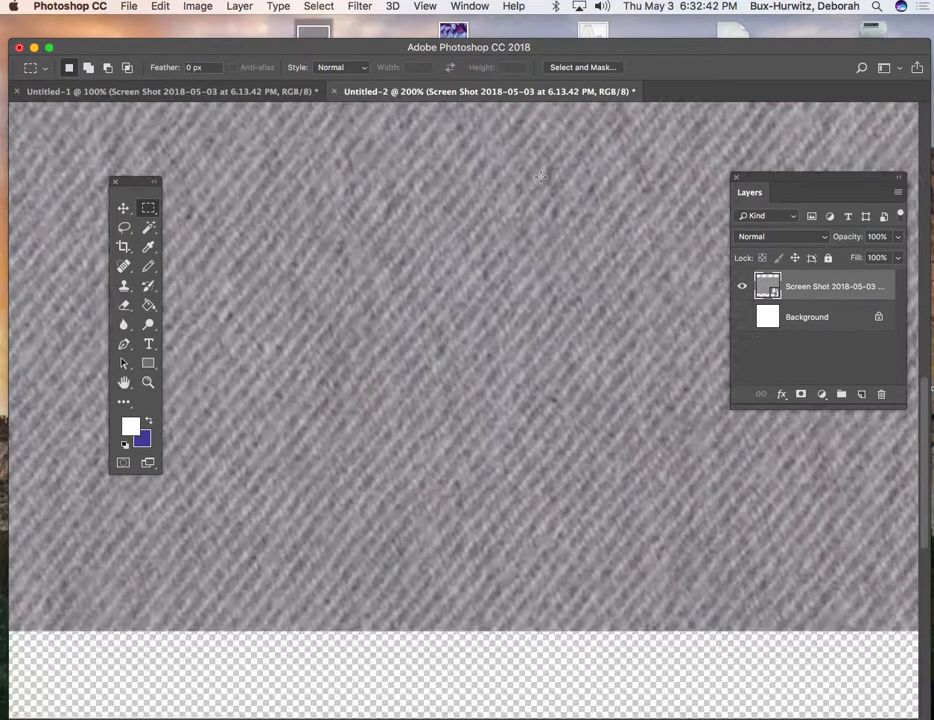
scroll(540, 177, up, 3)
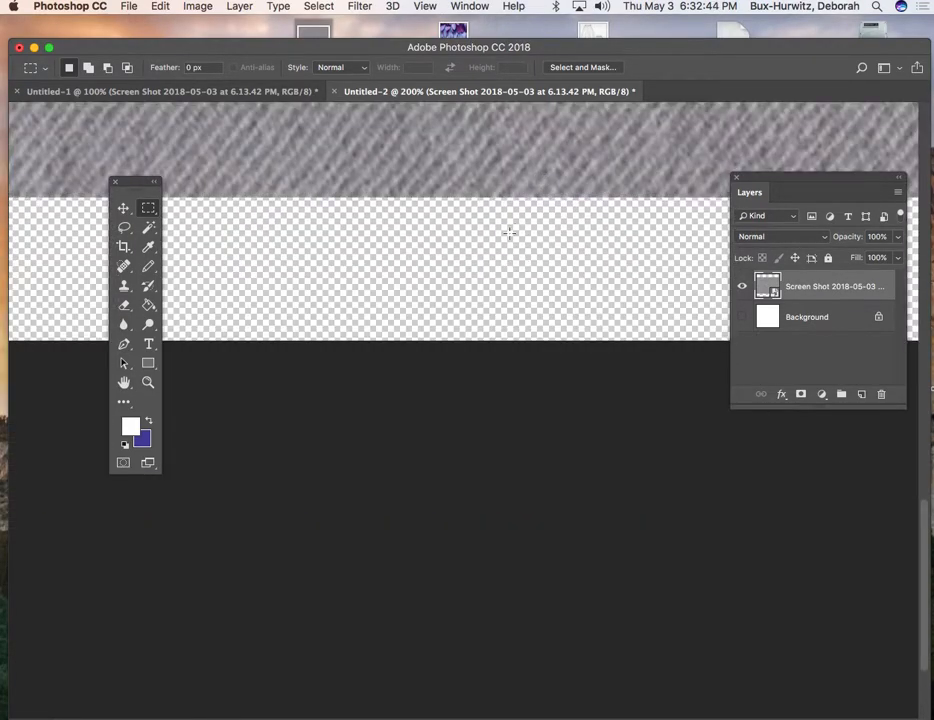
scroll(470, 248, up, 3)
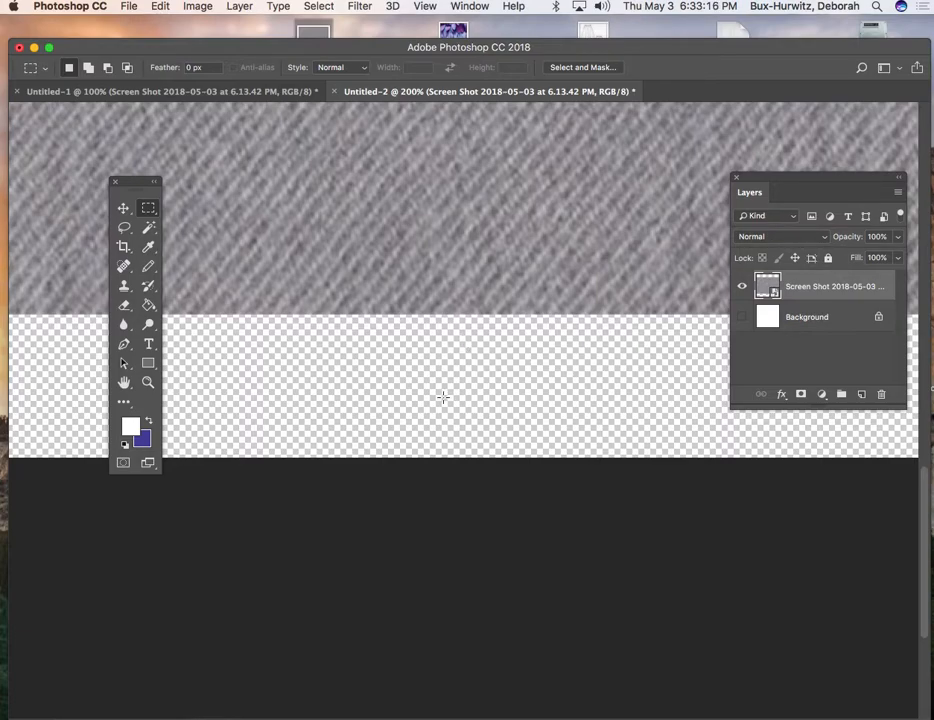
key(super+minus)
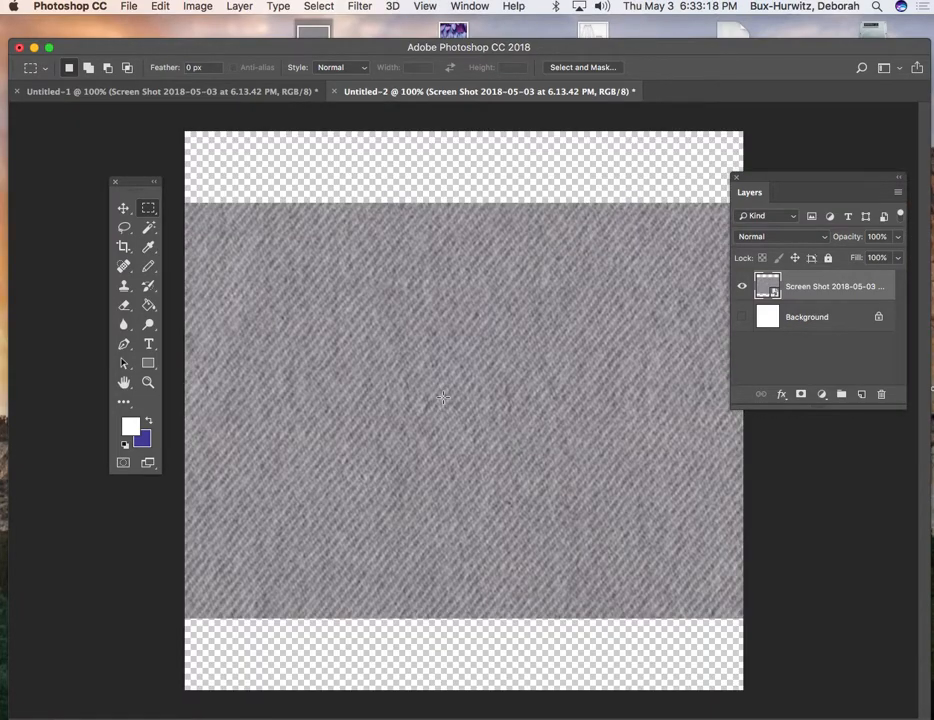
Make the Background layer visible again and move the Layers panel outward off the canvas
click(742, 317)
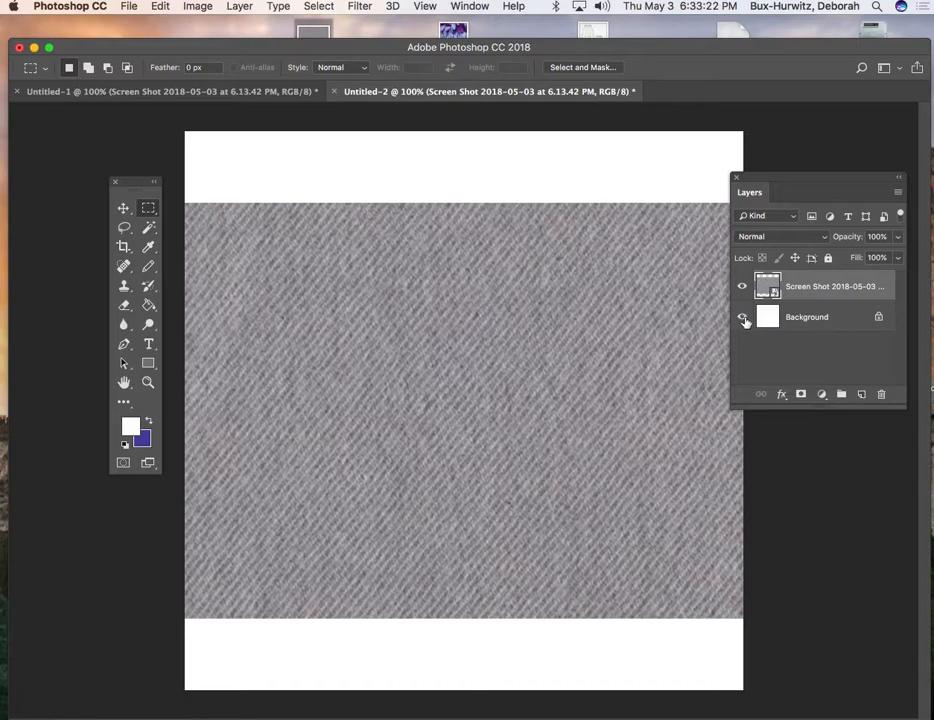
click(742, 318)
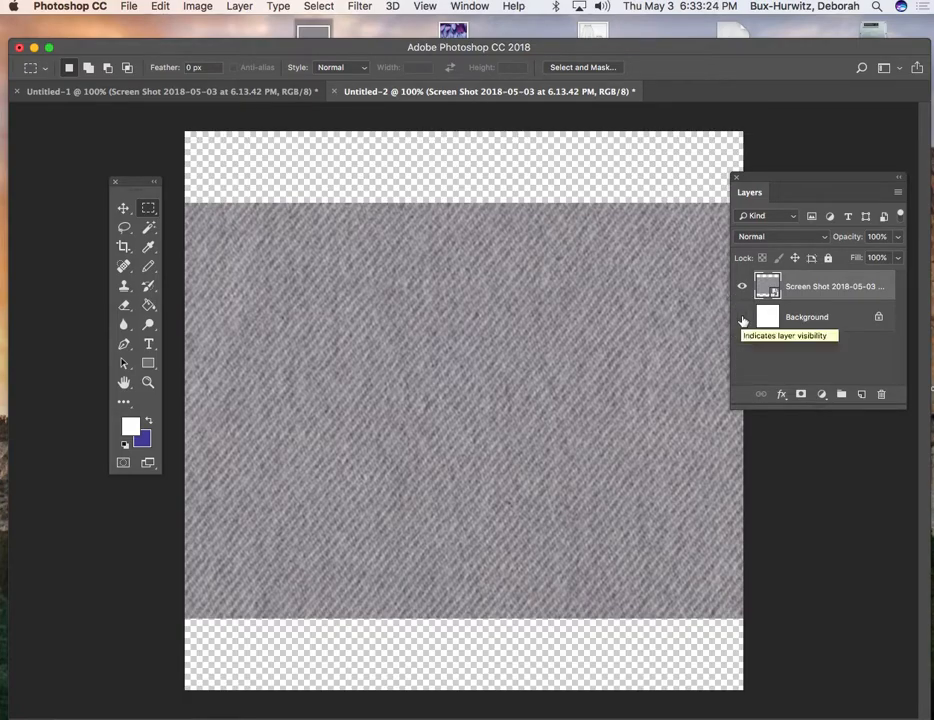
click(742, 319)
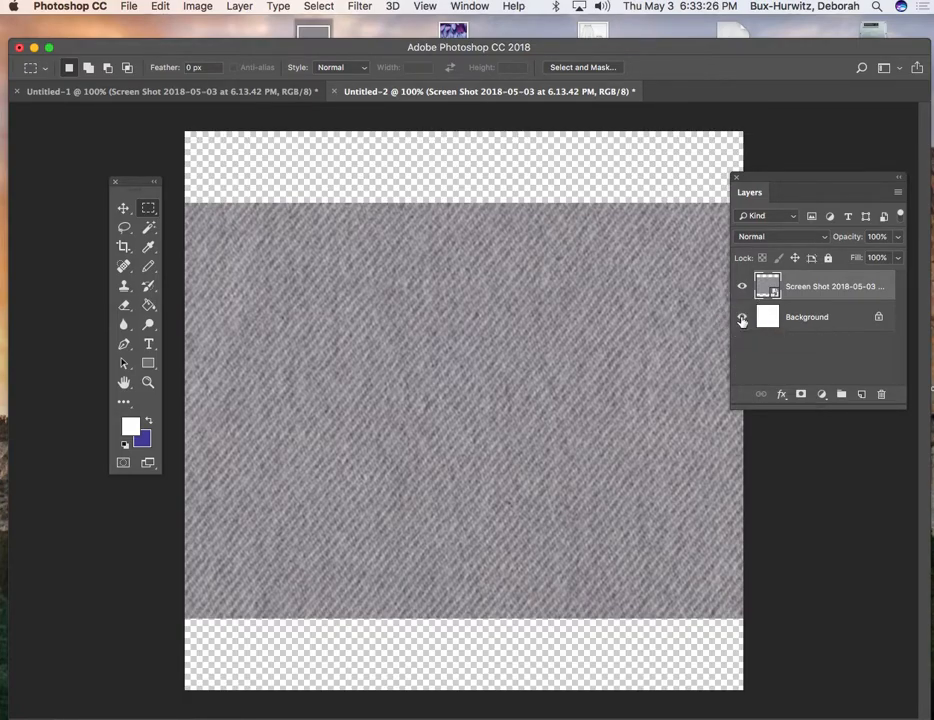
click(742, 320)
click(742, 316)
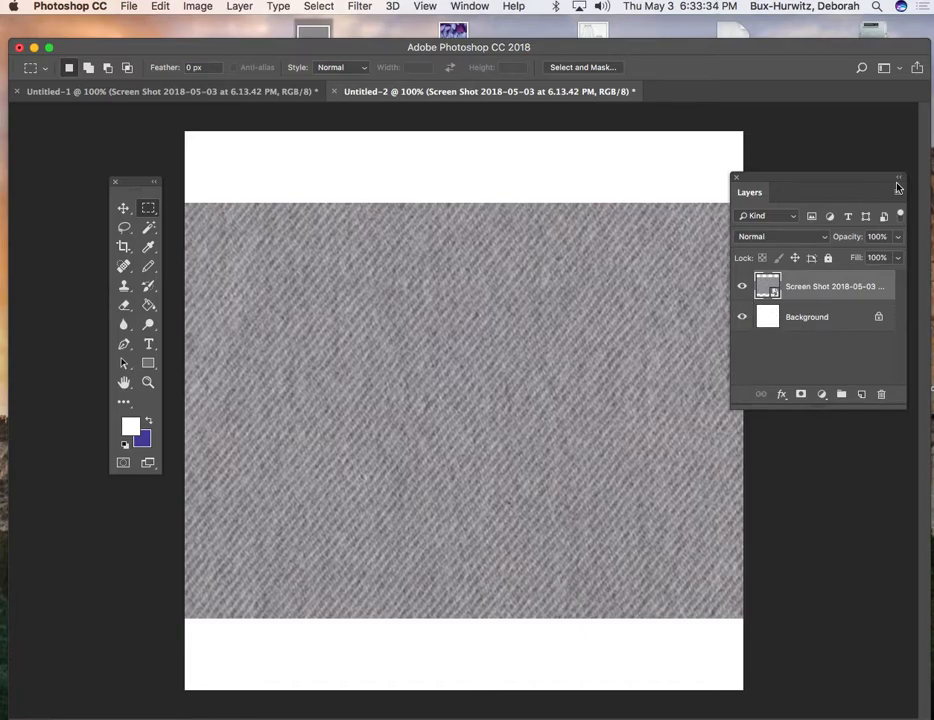
drag(794, 183, 826, 172)
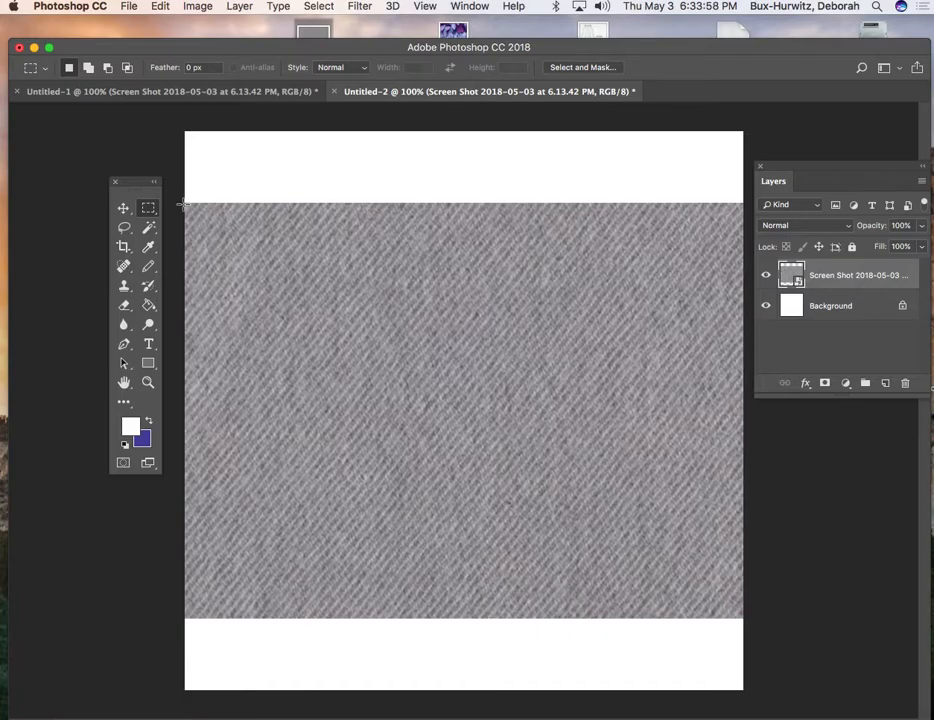
Crop the document to a marquee selection of about 5 x 3.713 in around the fabric, deselect, and move the toolbox away from the image
drag(185, 204, 741, 617)
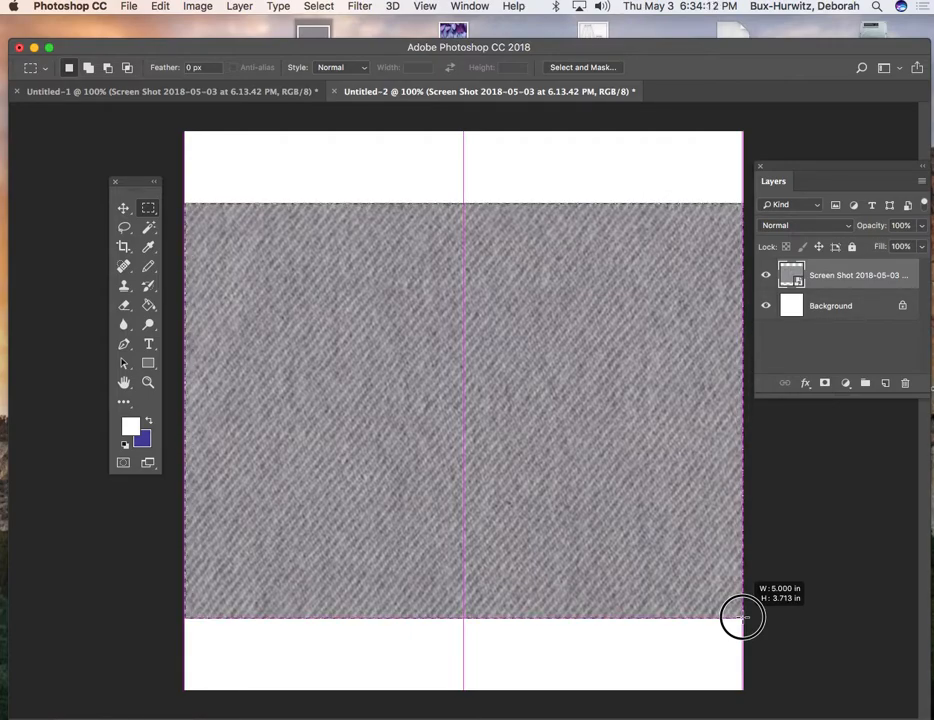
drag(741, 617, 744, 615)
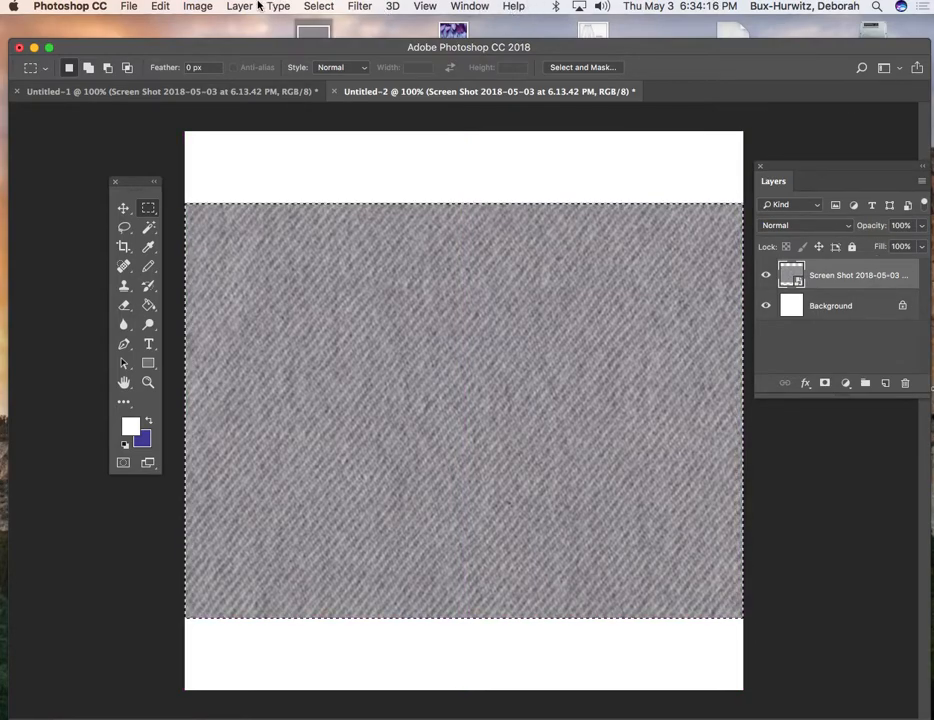
click(199, 7)
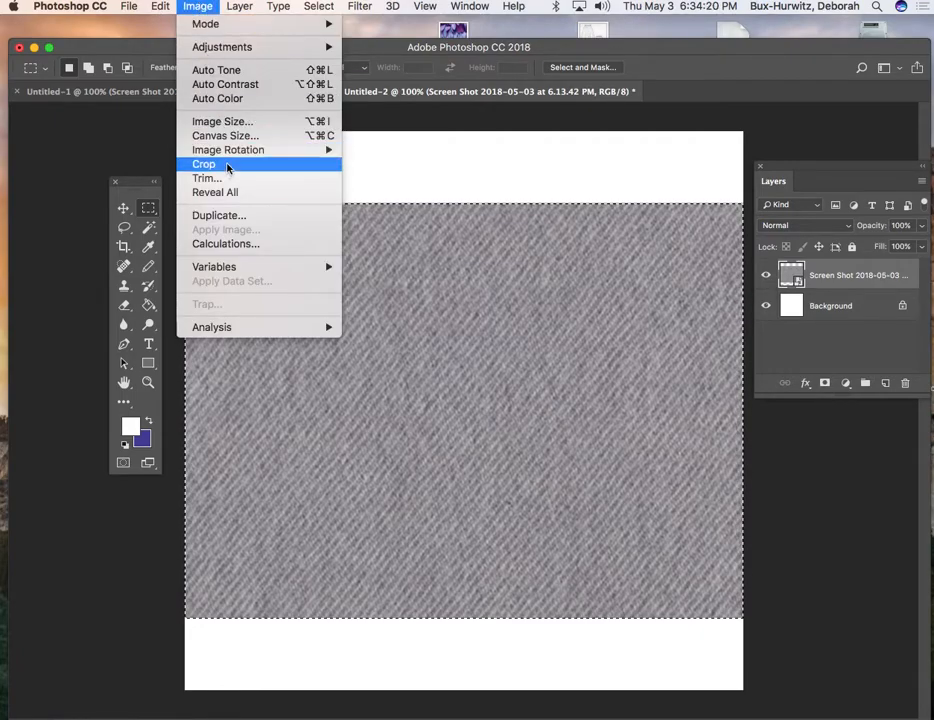
click(227, 166)
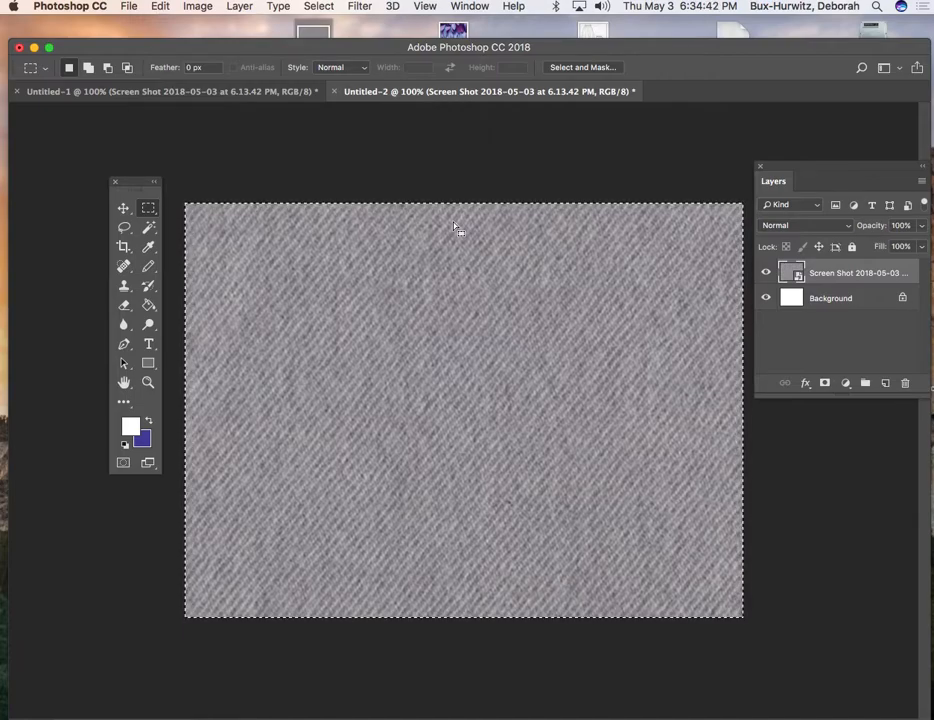
key(super+d)
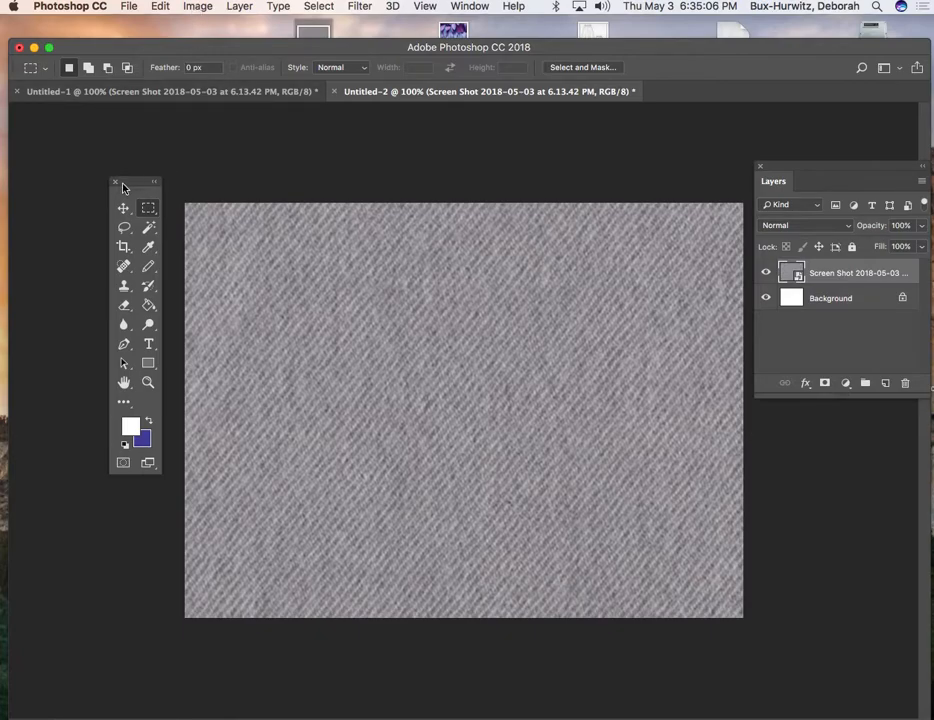
drag(133, 183, 92, 203)
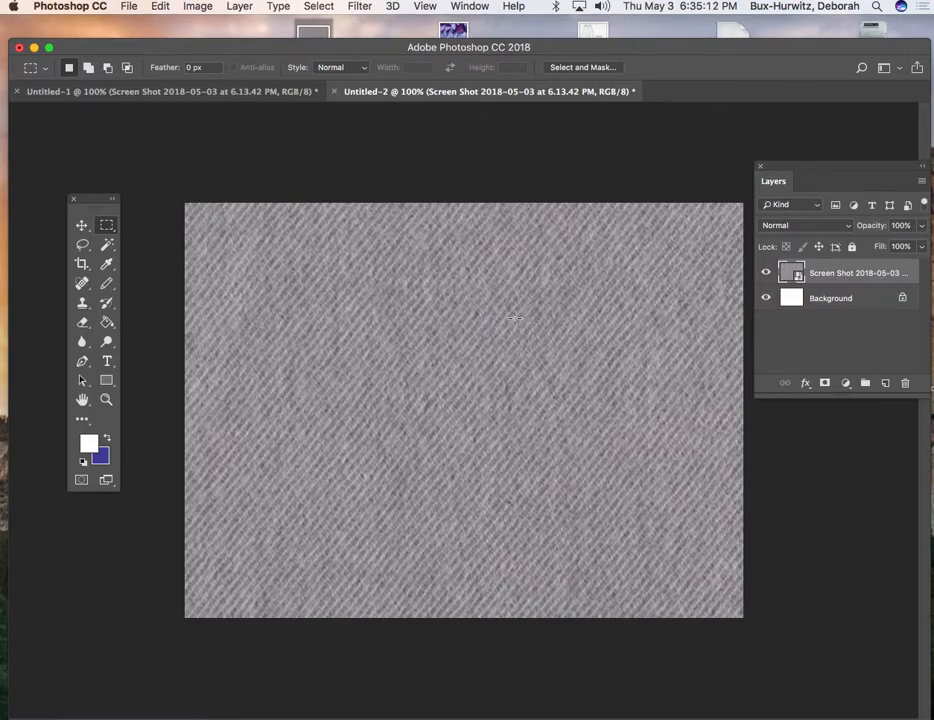
Apply a Brightness/Contrast adjustment to the fabric layer with brightness -21 and contrast about 41
click(201, 7)
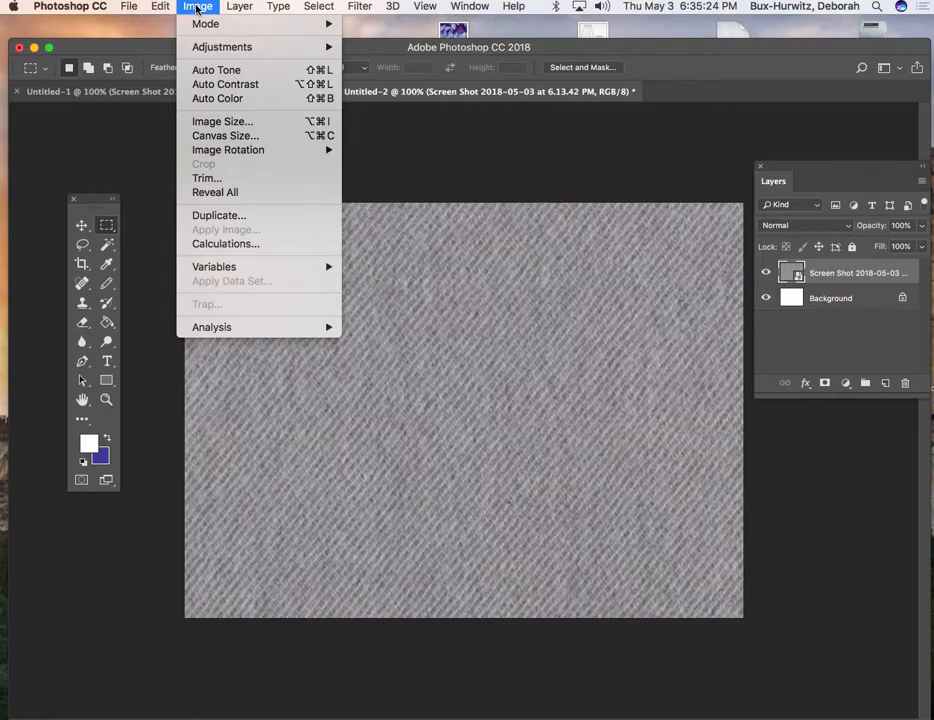
mouse_move(204, 30)
mouse_move(212, 52)
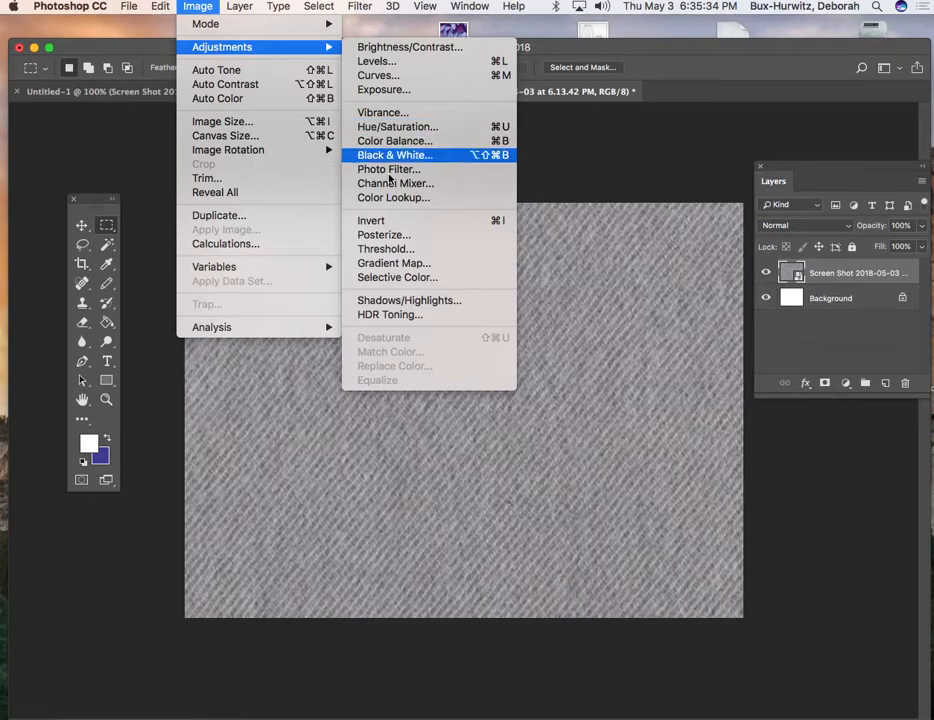
click(396, 50)
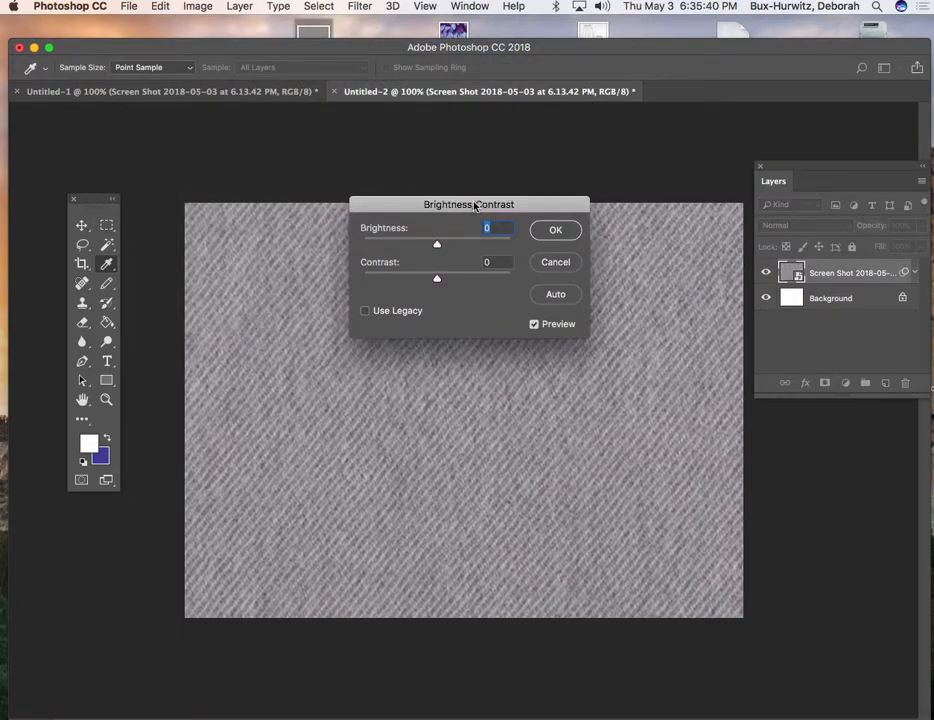
drag(474, 205, 620, 162)
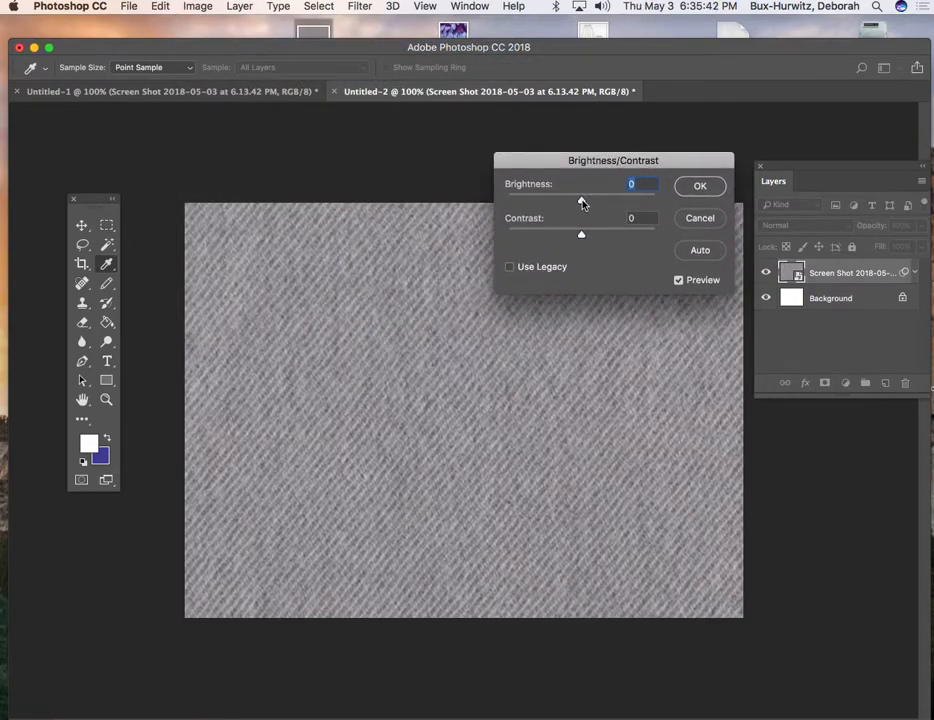
drag(581, 203, 559, 233)
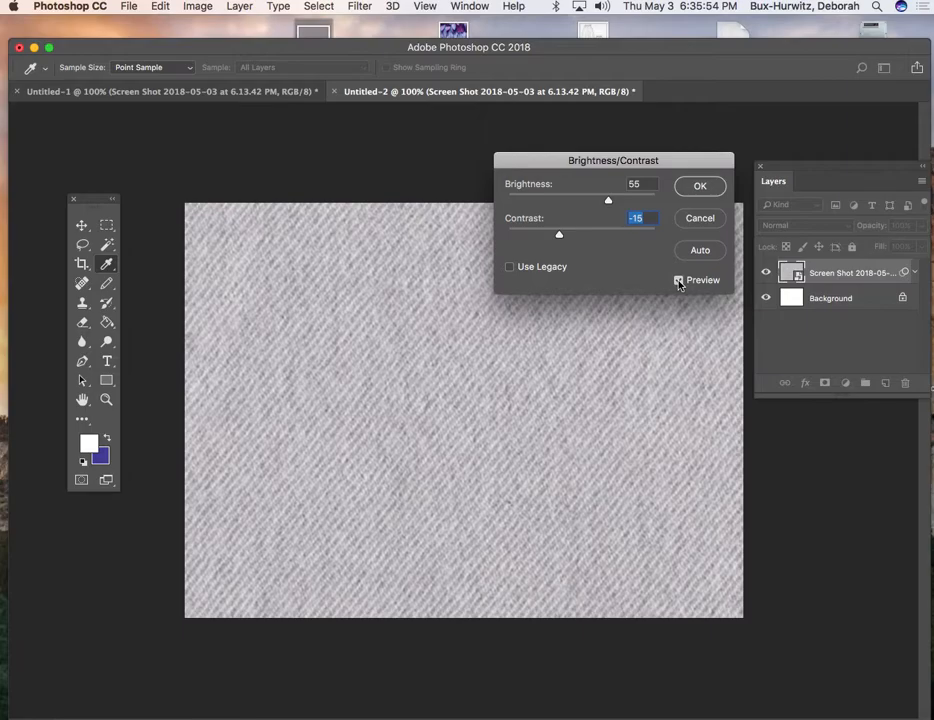
drag(561, 236, 577, 203)
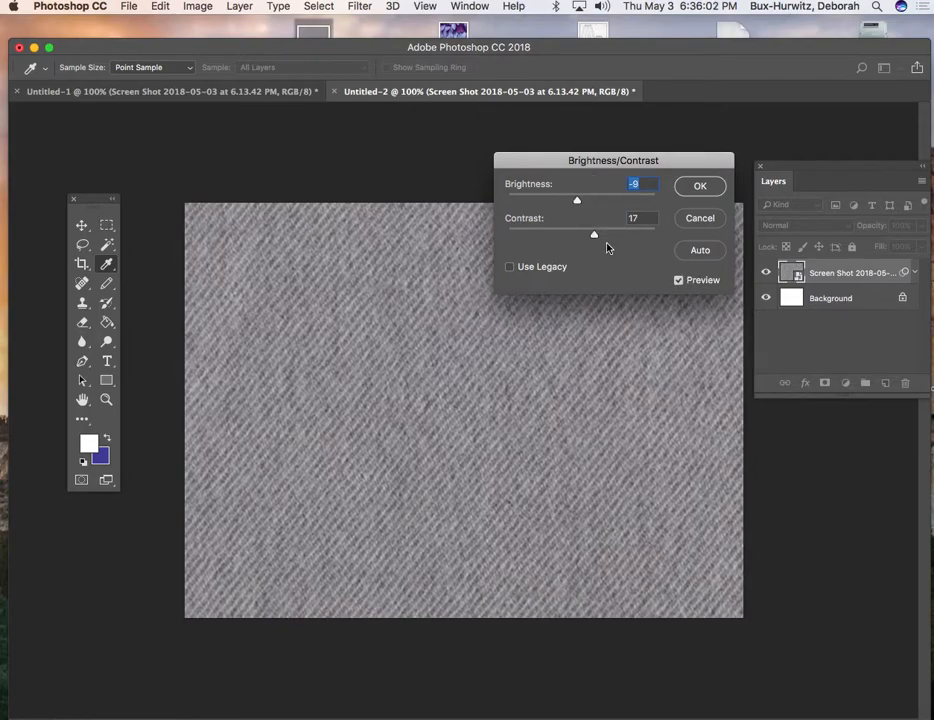
drag(577, 201, 552, 200)
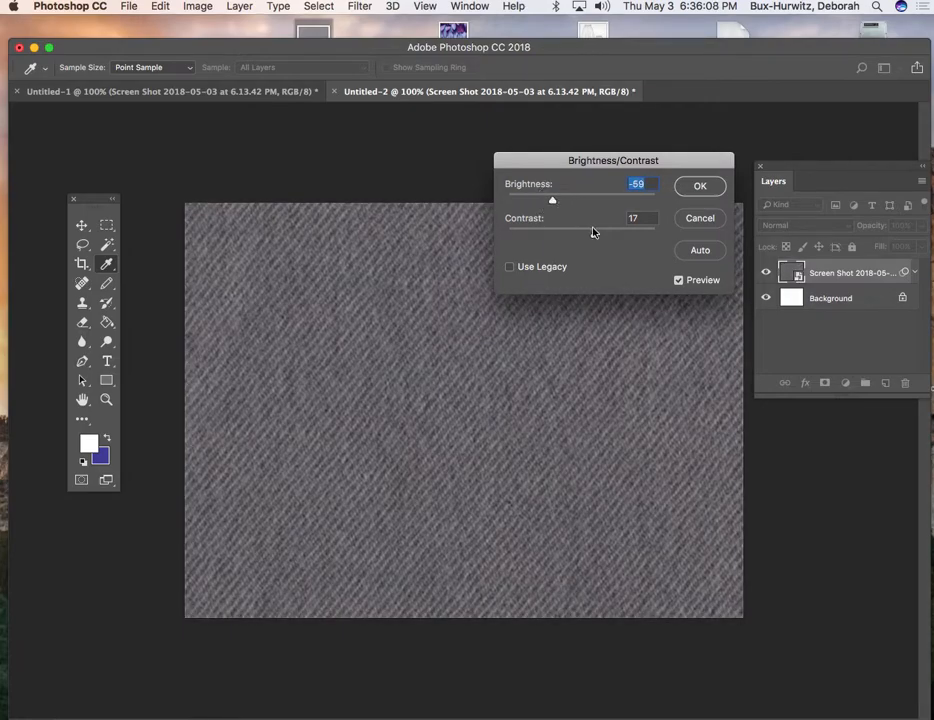
drag(596, 238, 612, 234)
mouse_move(554, 203)
mouse_down()
mouse_move(544, 200)
mouse_move(600, 202)
mouse_move(571, 200)
mouse_up()
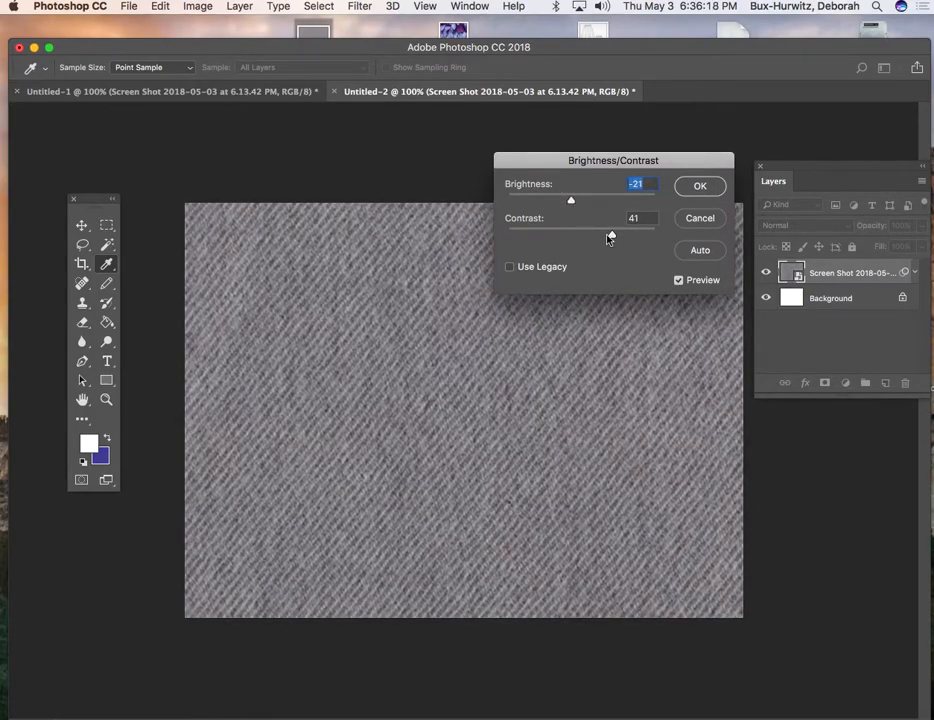
drag(612, 238, 613, 234)
click(699, 188)
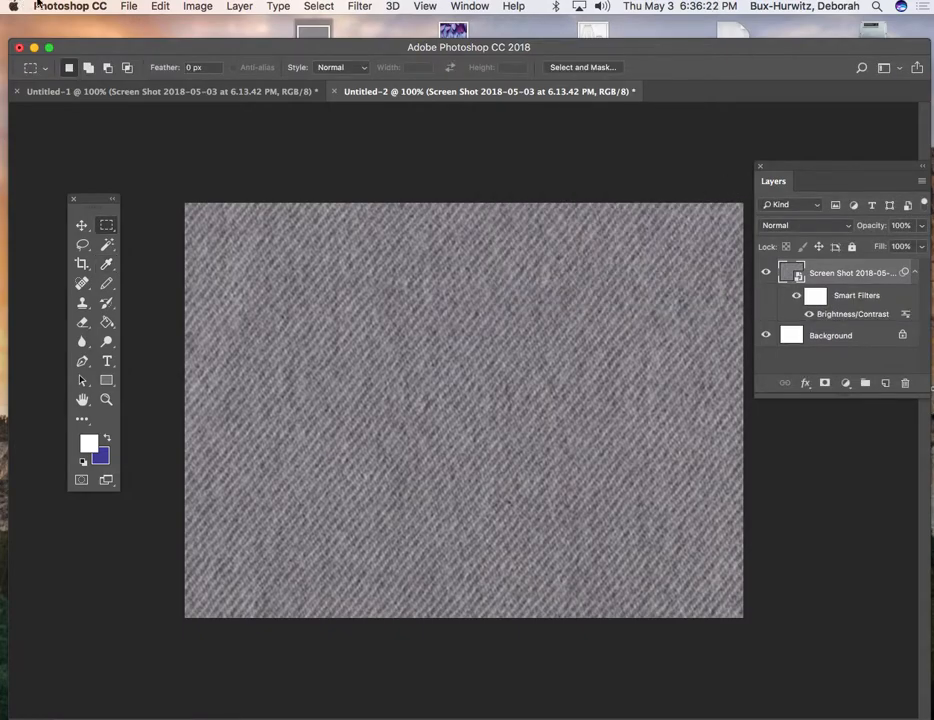
click(196, 6)
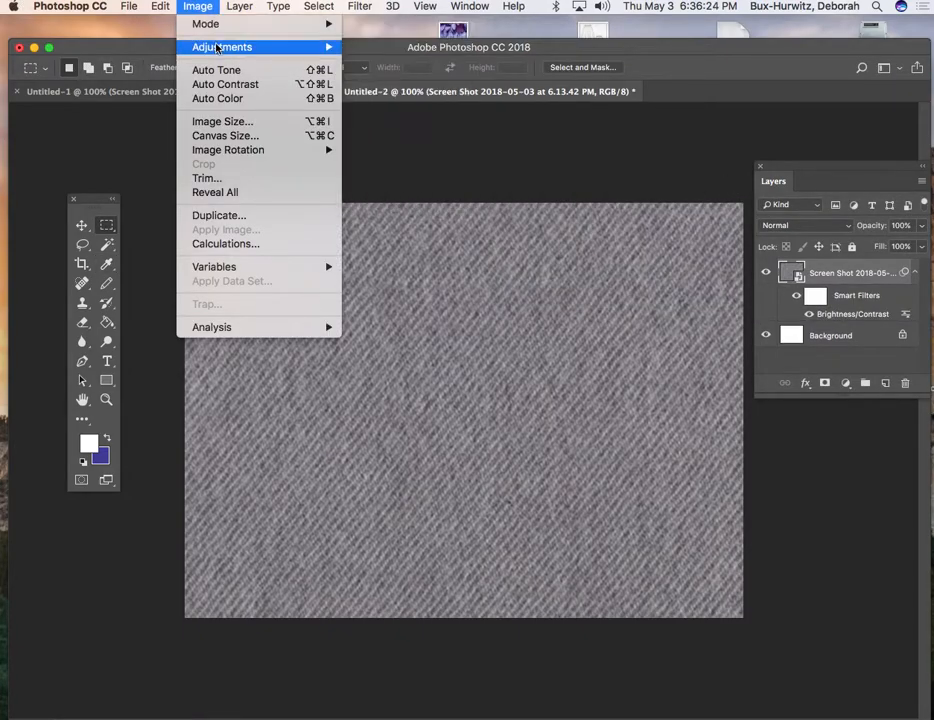
mouse_move(290, 47)
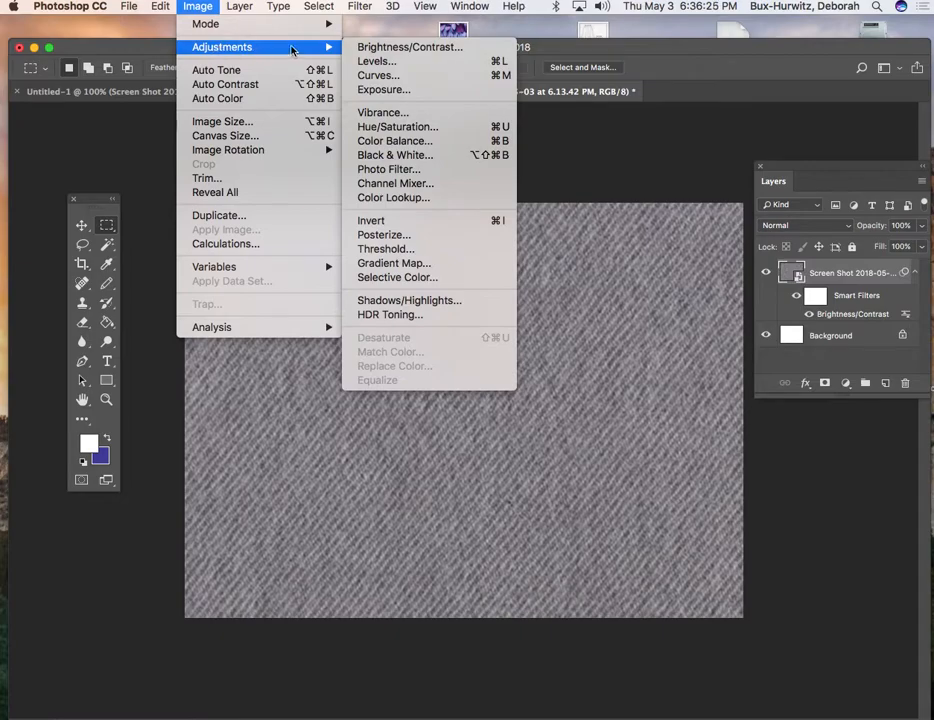
click(393, 78)
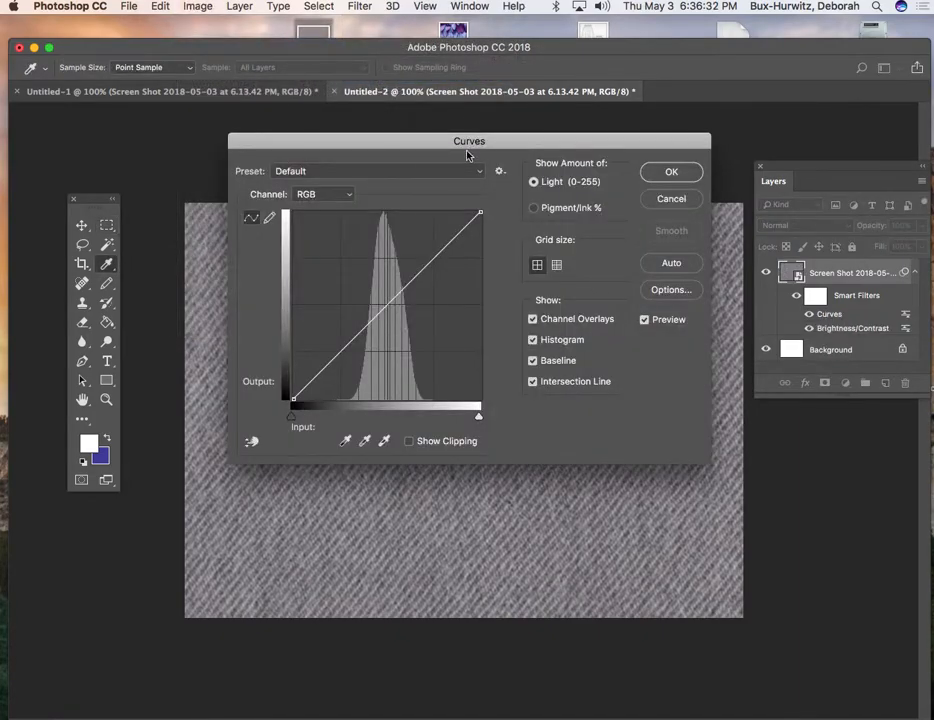
drag(490, 153, 525, 360)
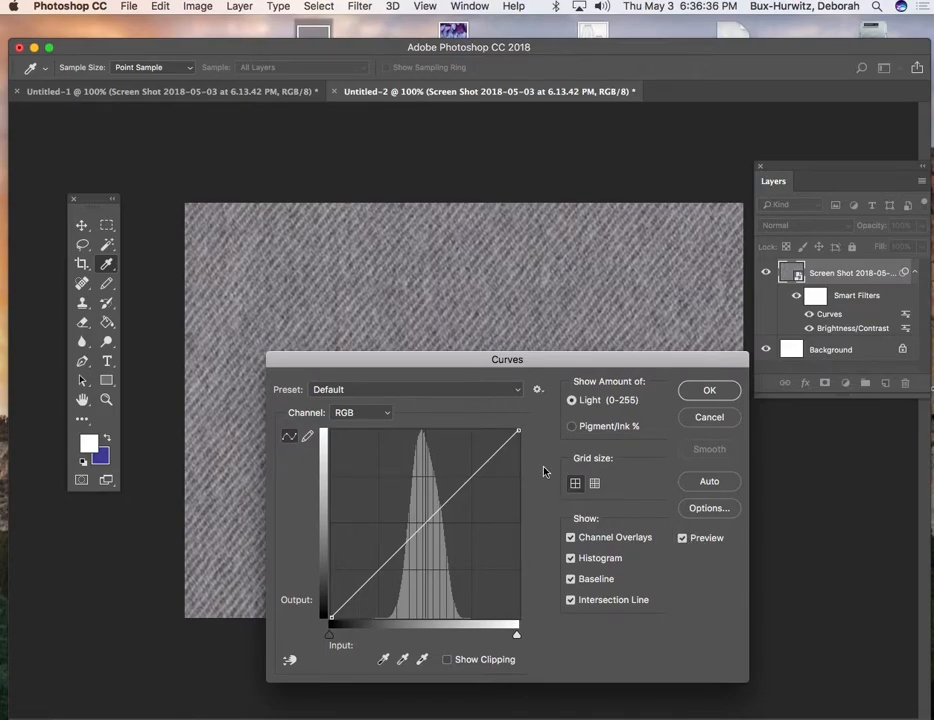
drag(507, 358, 513, 376)
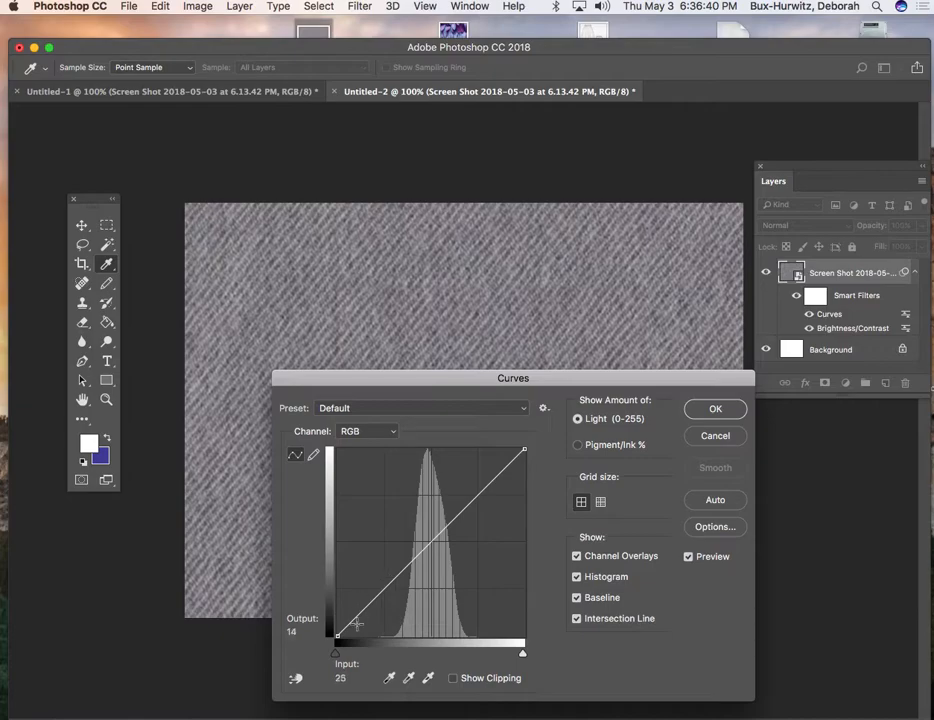
mouse_move(506, 468)
mouse_down()
mouse_move(510, 479)
mouse_move(498, 466)
mouse_up()
click(510, 479)
drag(433, 522, 449, 543)
mouse_move(393, 603)
mouse_down()
mouse_move(383, 602)
mouse_move(383, 587)
mouse_move(397, 600)
mouse_up()
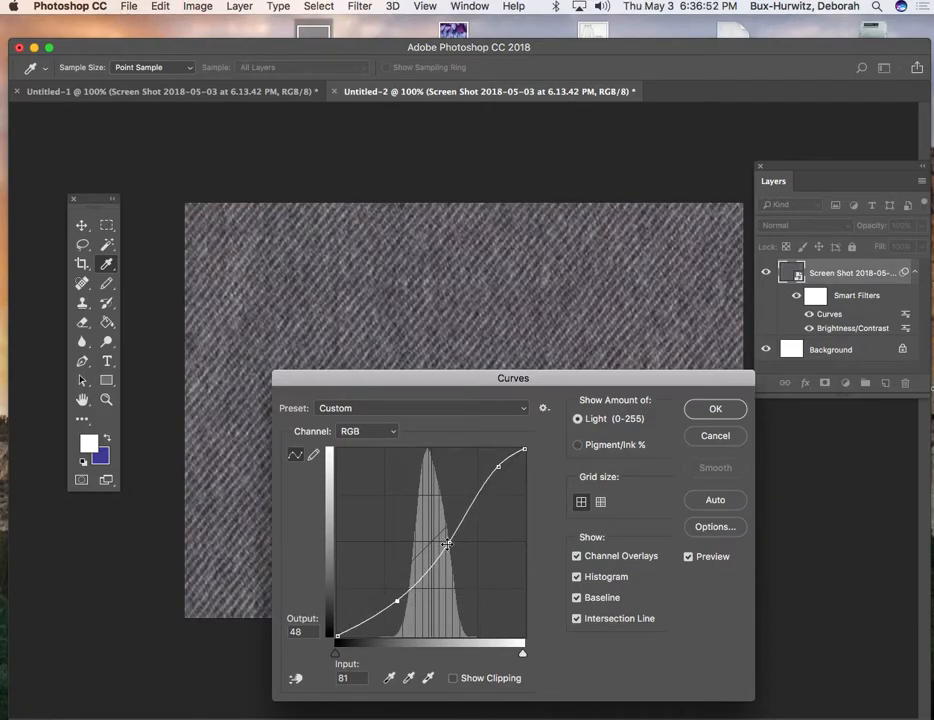
drag(447, 543, 441, 527)
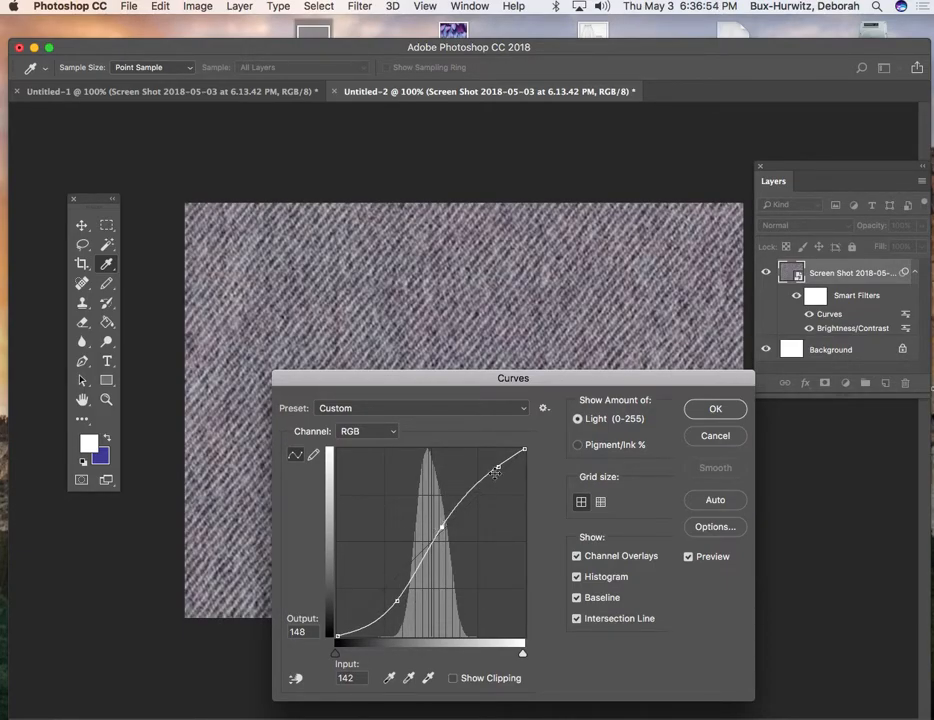
drag(497, 467, 506, 477)
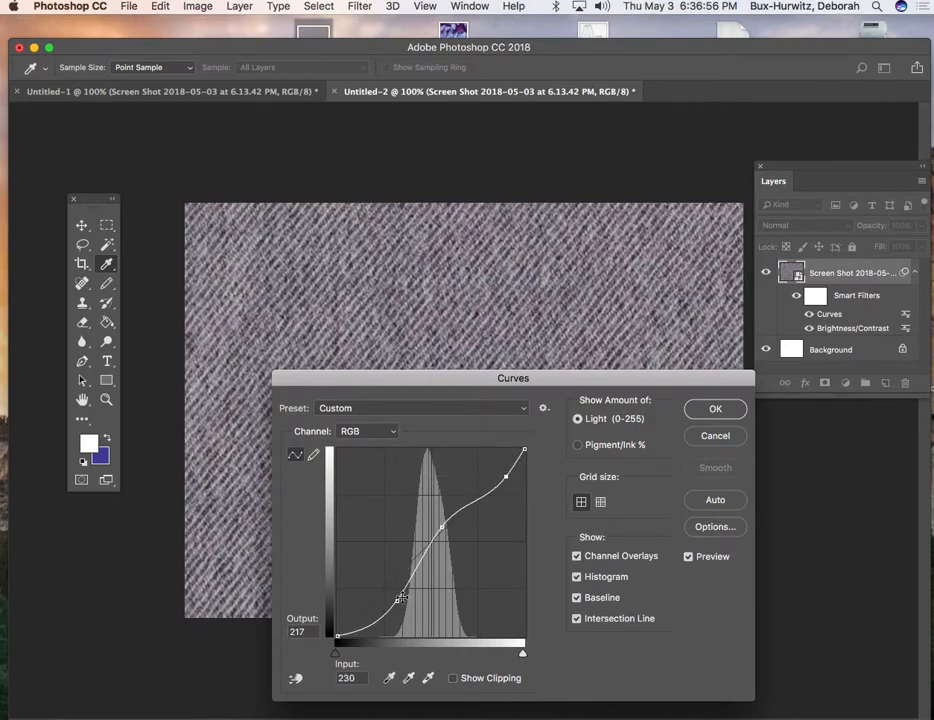
drag(399, 601, 382, 583)
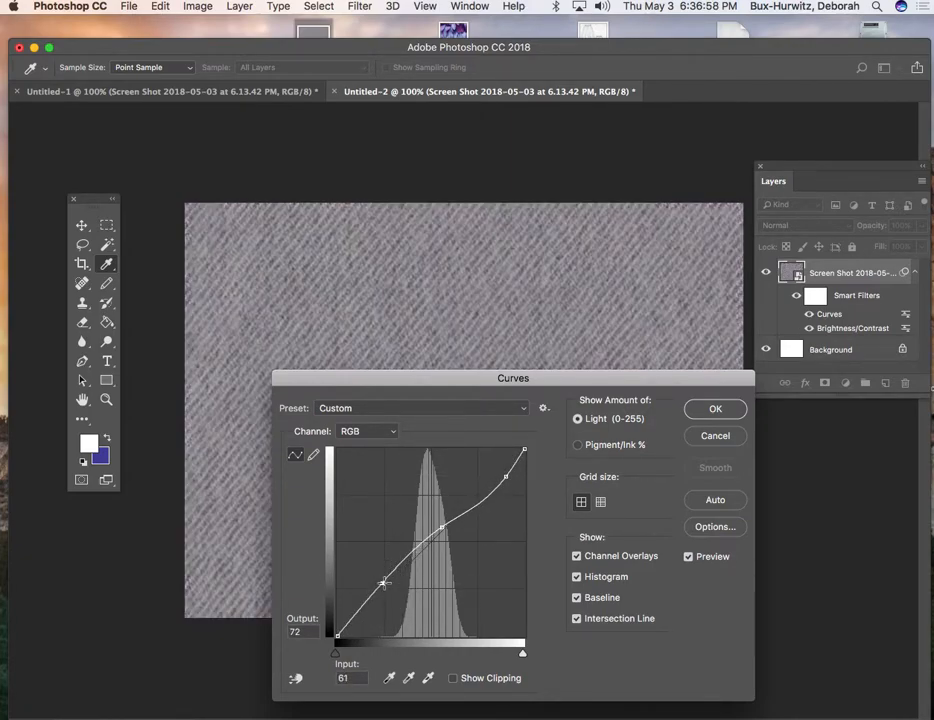
click(714, 437)
Try a Hue/Saturation adjustment on the fabric layer with hue +21, saturation +1 and lightness -20
click(197, 7)
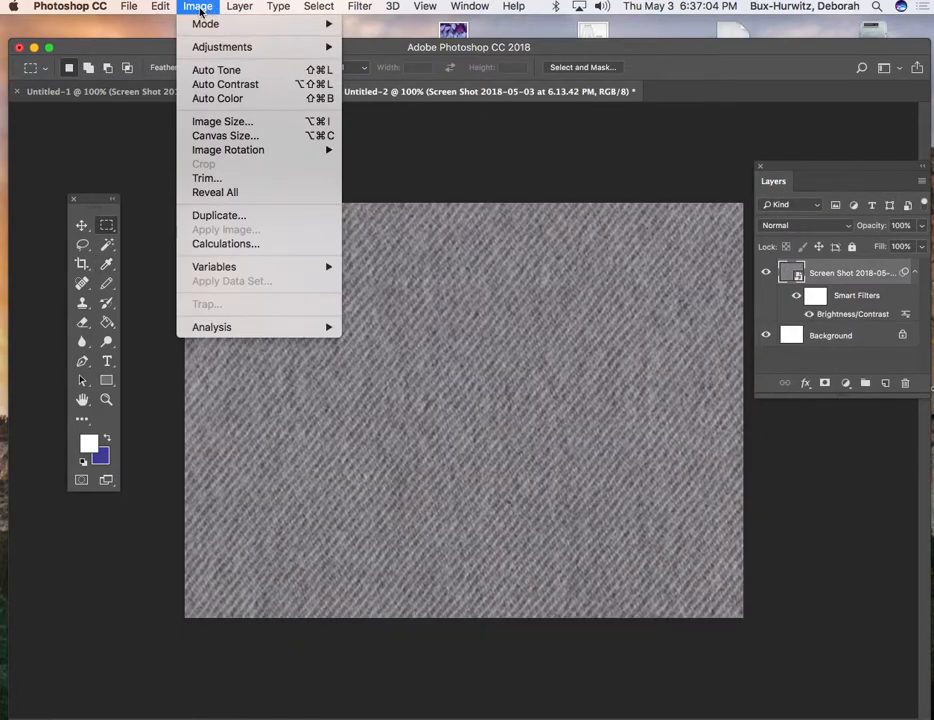
mouse_move(259, 52)
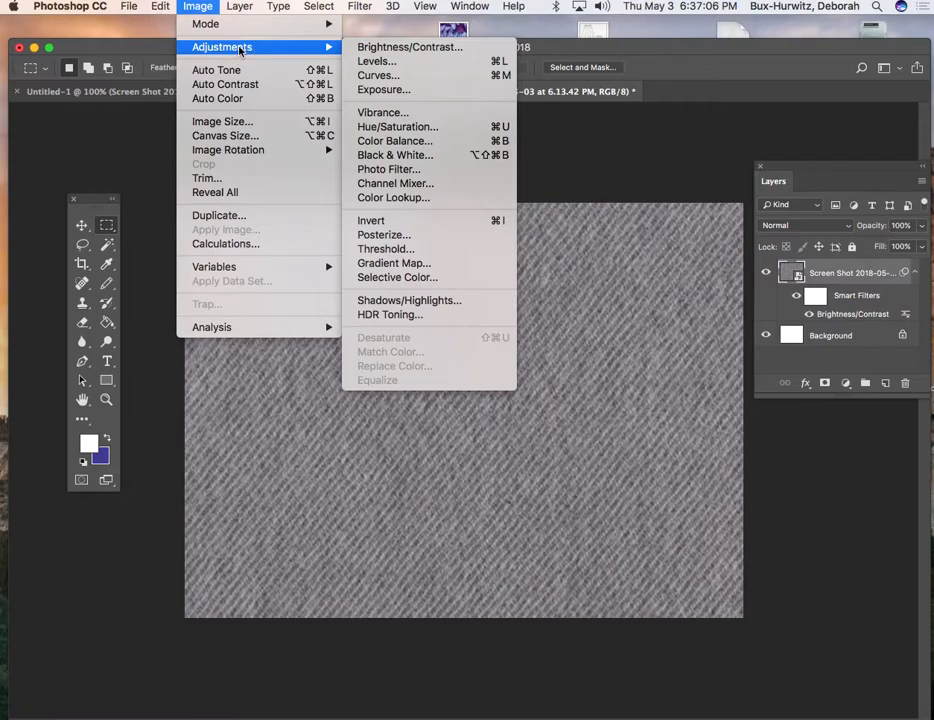
click(395, 127)
drag(475, 165, 544, 102)
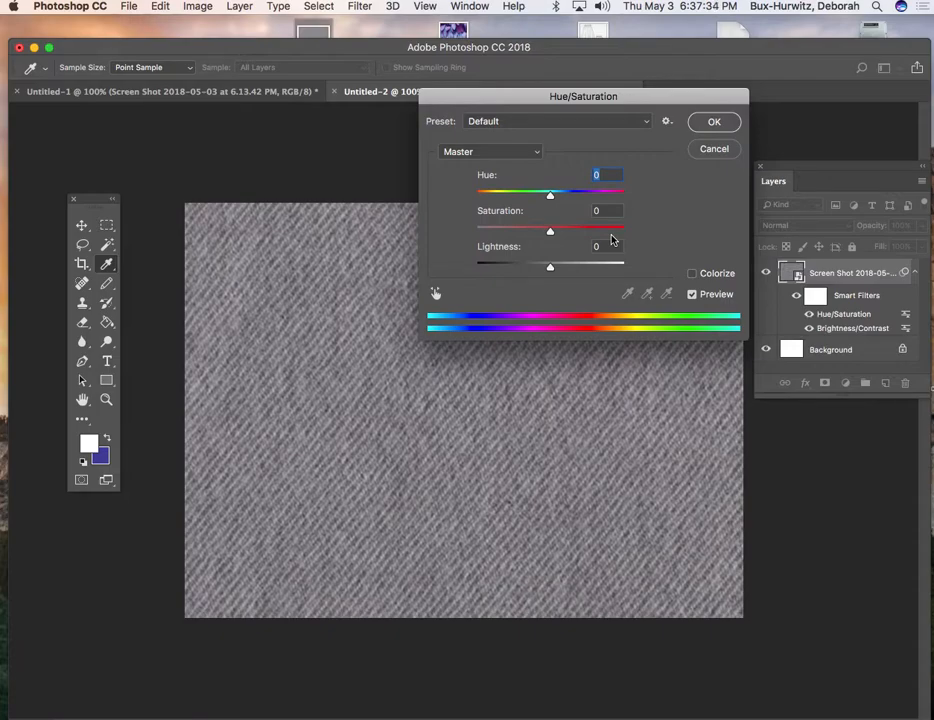
drag(550, 234, 560, 199)
drag(551, 236, 565, 194)
mouse_move(550, 268)
mouse_down()
mouse_move(565, 265)
mouse_move(535, 268)
mouse_up()
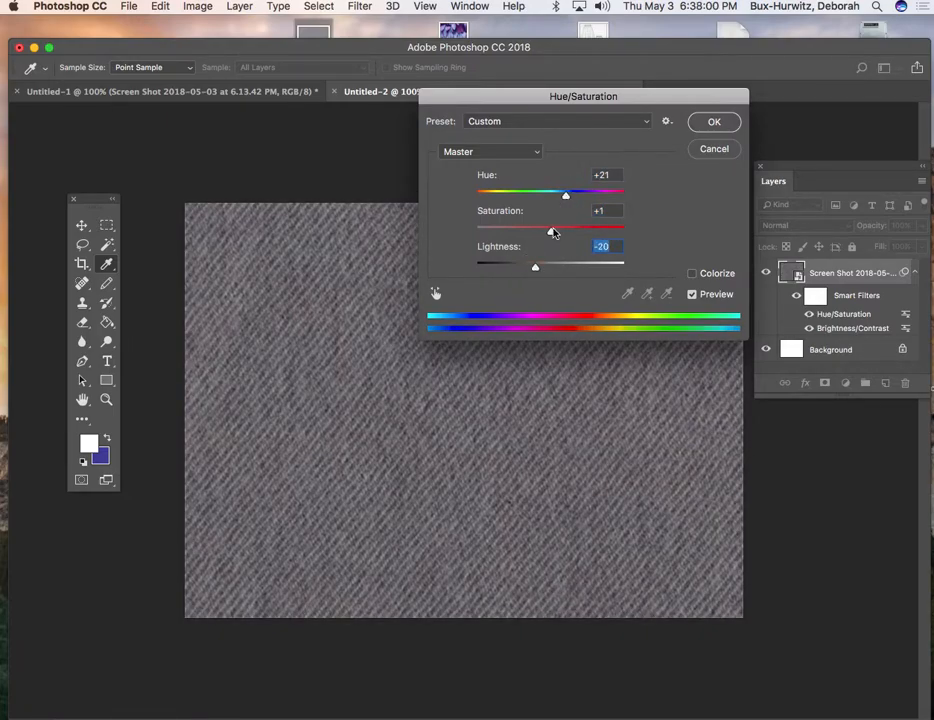
Try hue -39, saturation +67 and lightness -31 for the fabric, and discard the Hue/Saturation adjustment
drag(566, 194, 603, 192)
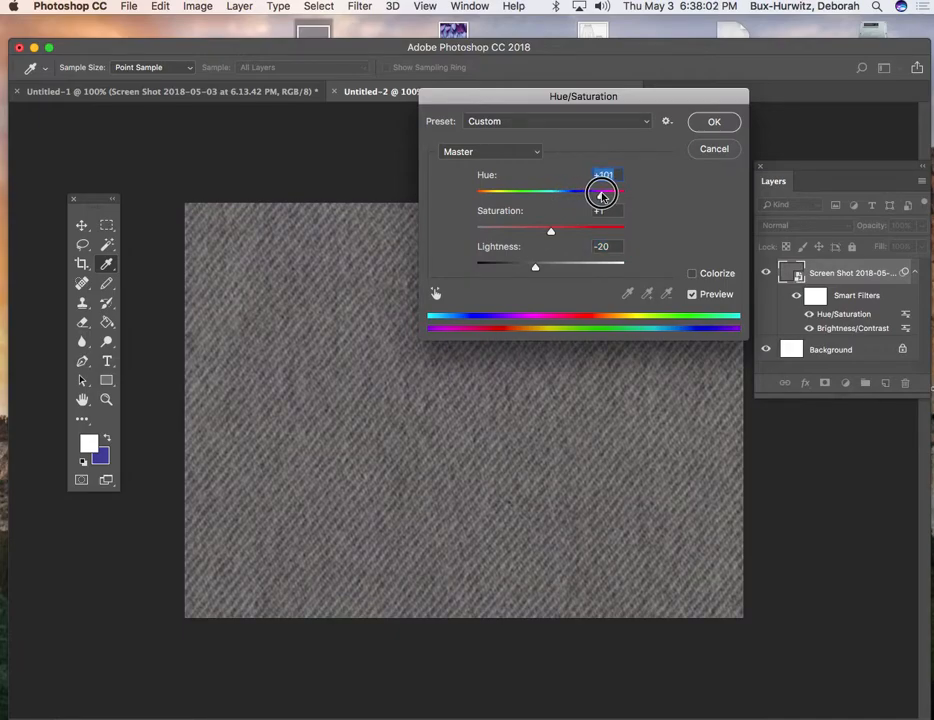
drag(551, 233, 521, 195)
drag(589, 230, 609, 230)
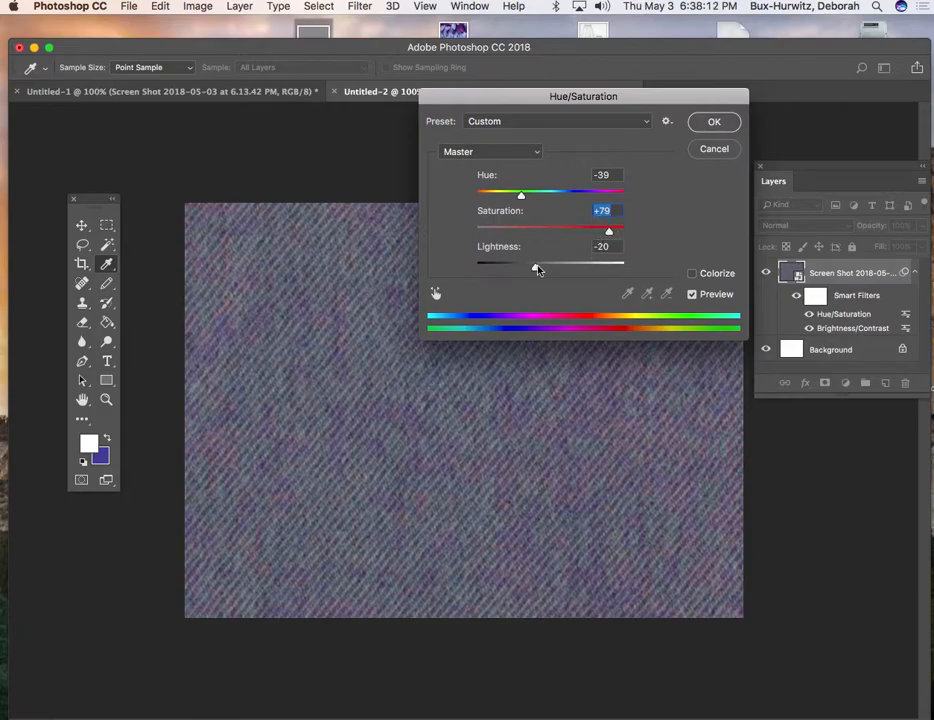
mouse_move(537, 270)
mouse_down()
mouse_move(520, 268)
mouse_move(569, 267)
mouse_move(527, 267)
mouse_up()
drag(609, 234, 600, 232)
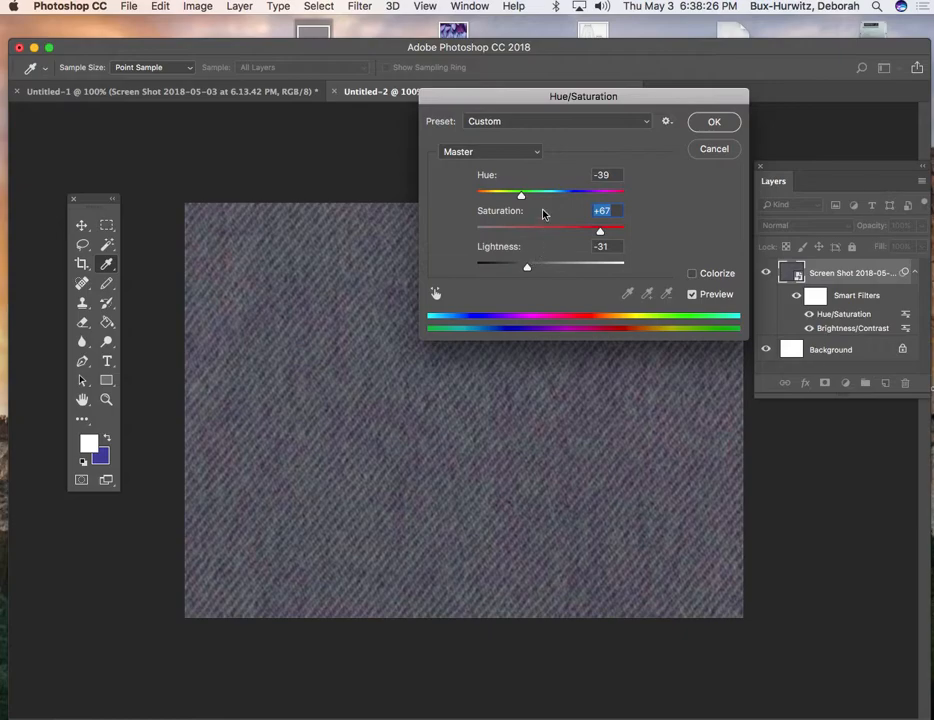
click(714, 150)
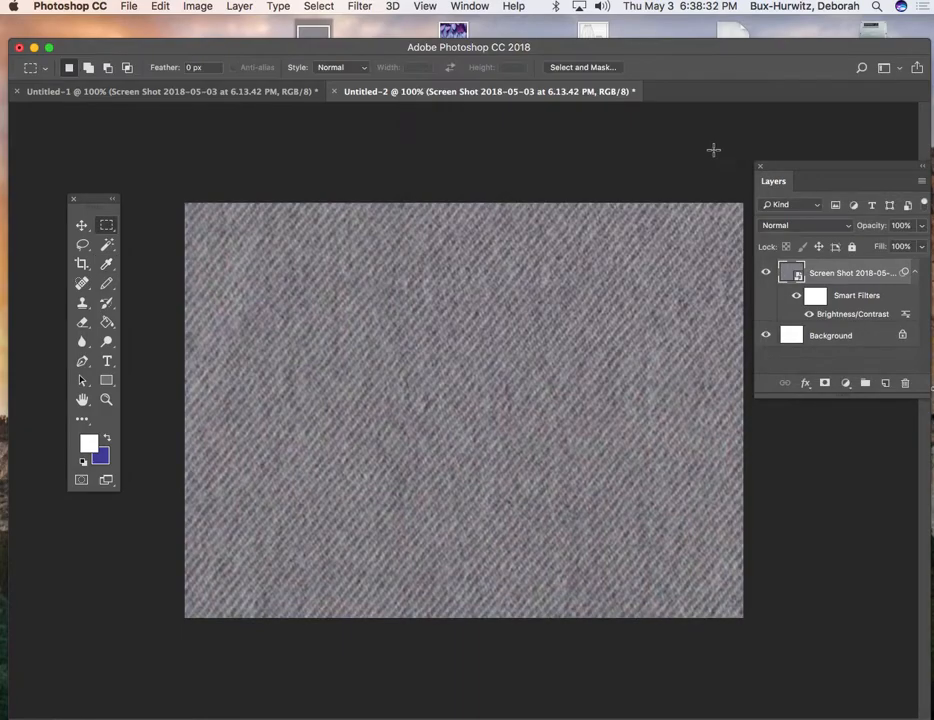
Try inverting the gray fabric layer's colors and undo the inversion
click(198, 6)
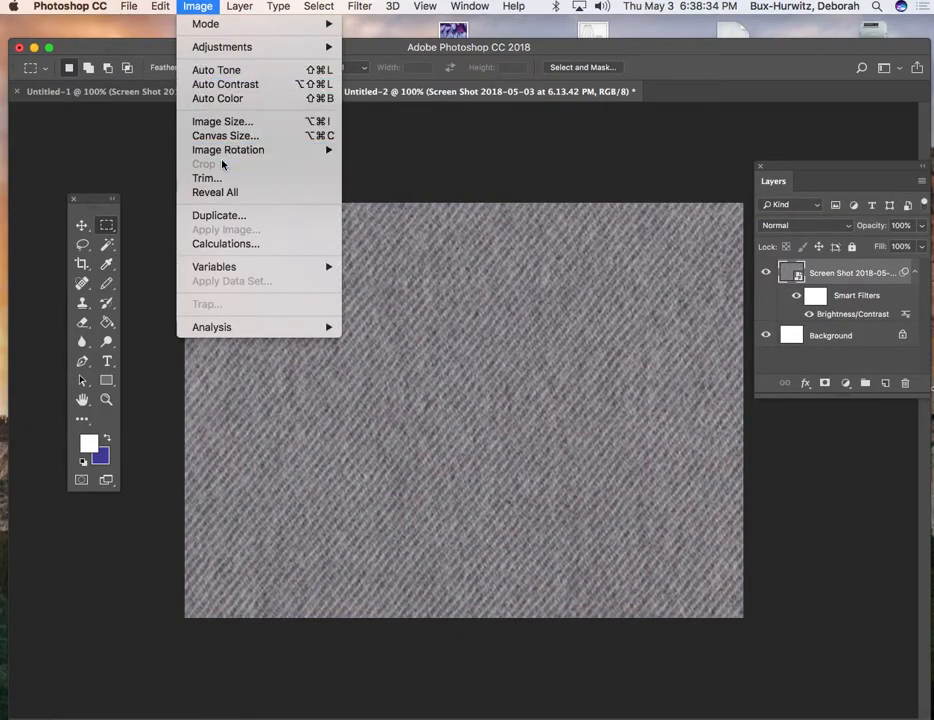
mouse_move(246, 44)
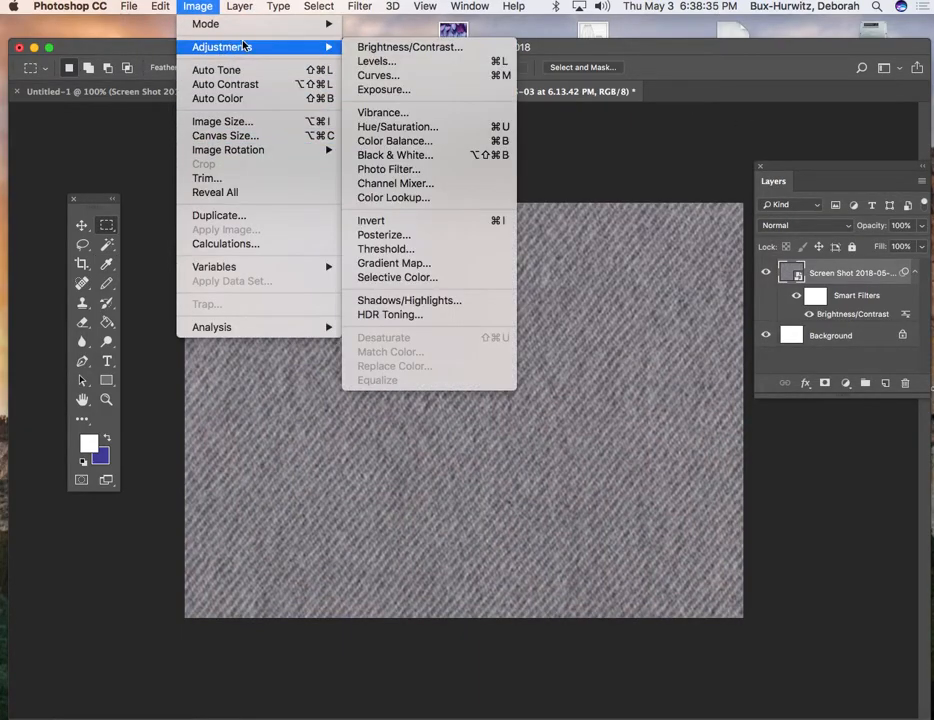
click(395, 222)
key(super+z)
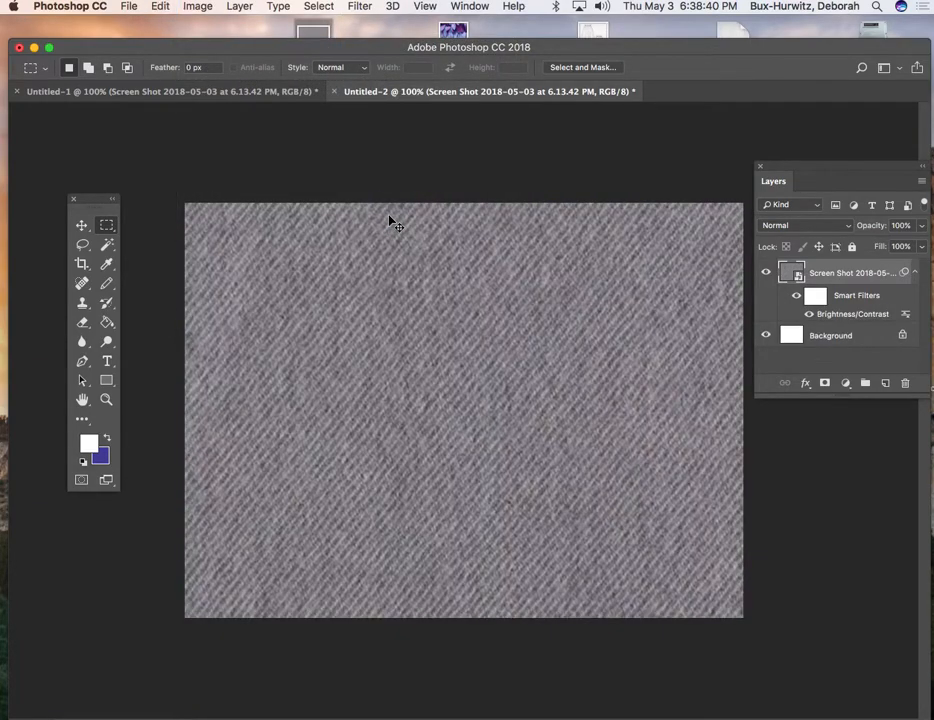
Apply a Hue/Saturation adjustment to the fabric layer with saturation about +91
click(188, 6)
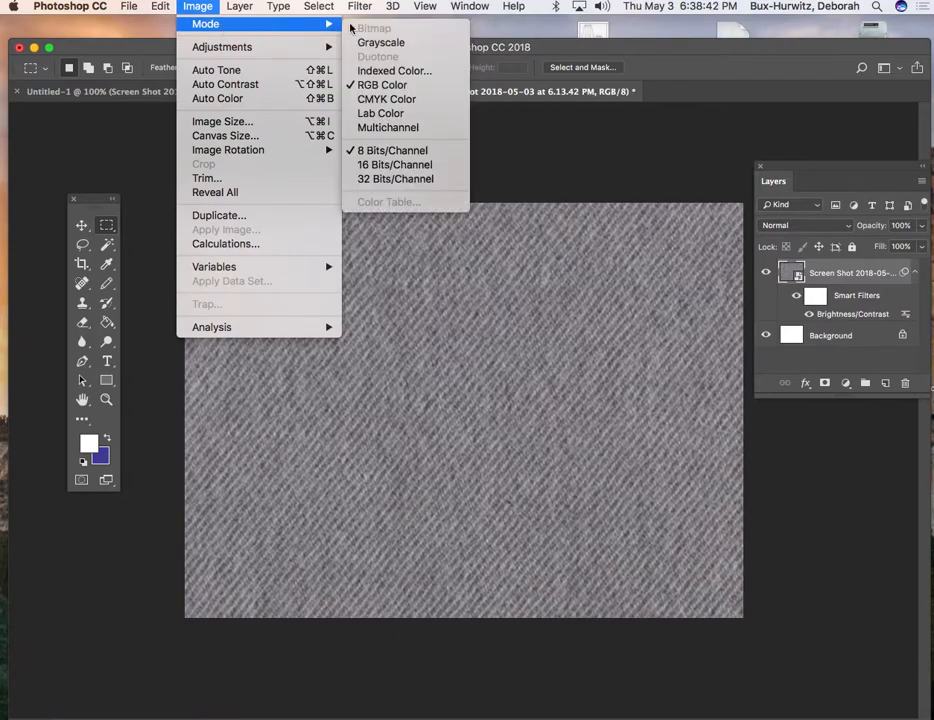
mouse_move(325, 47)
click(390, 127)
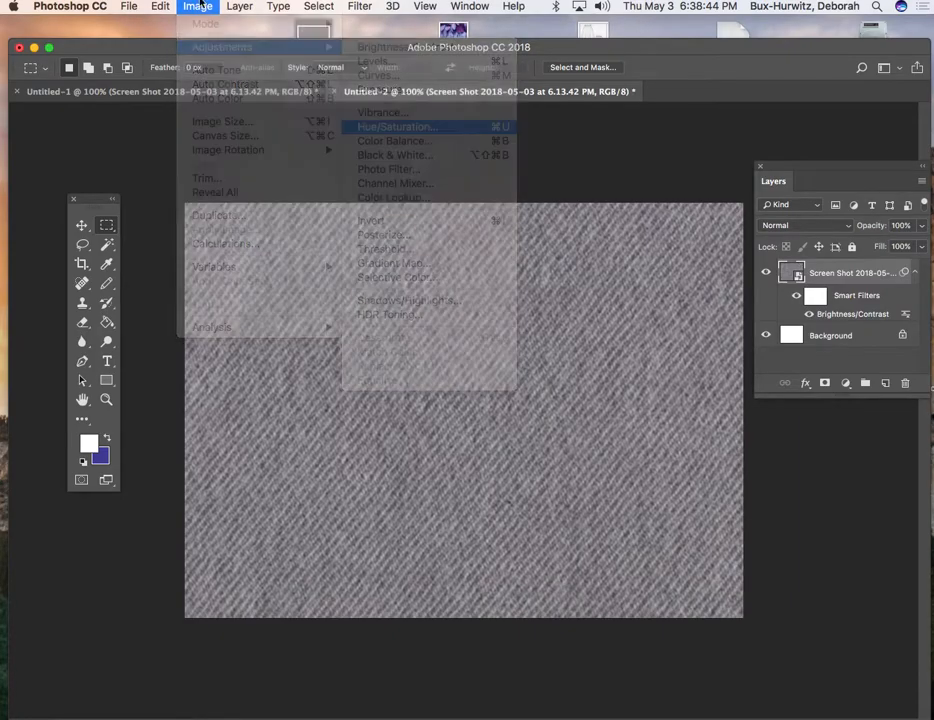
drag(549, 232, 618, 229)
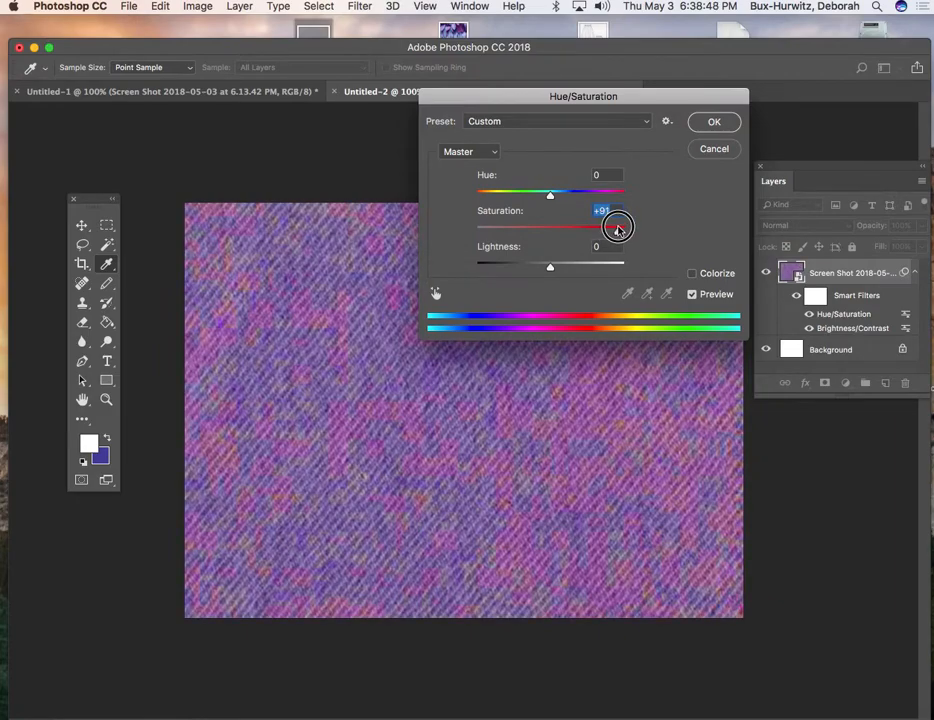
click(725, 124)
Try inverting the colors of the saturated fabric layer and undo the inversion
click(197, 7)
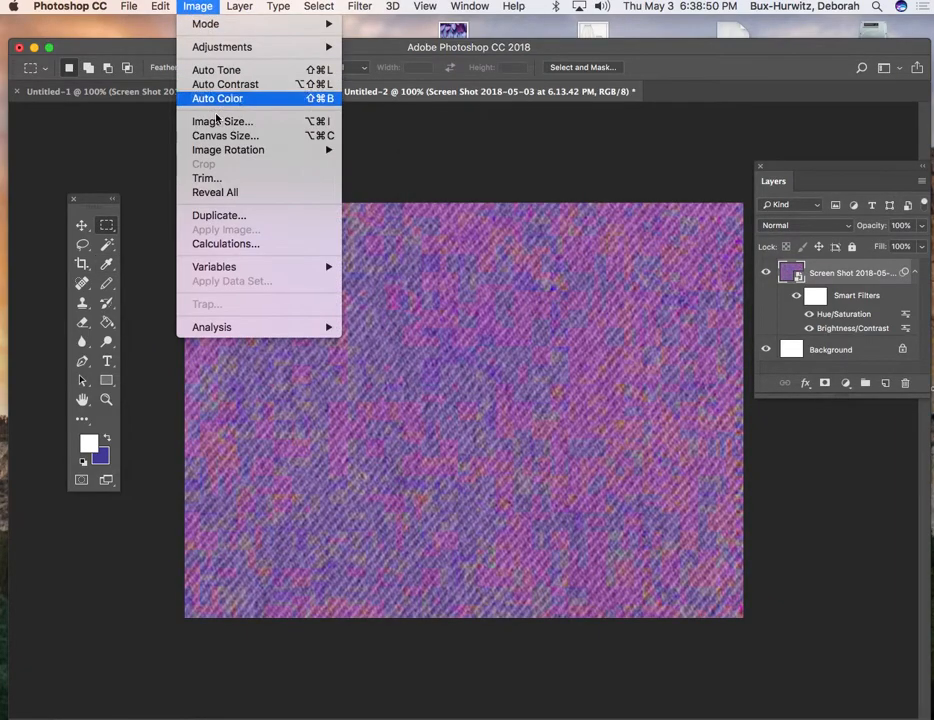
mouse_move(247, 48)
click(421, 225)
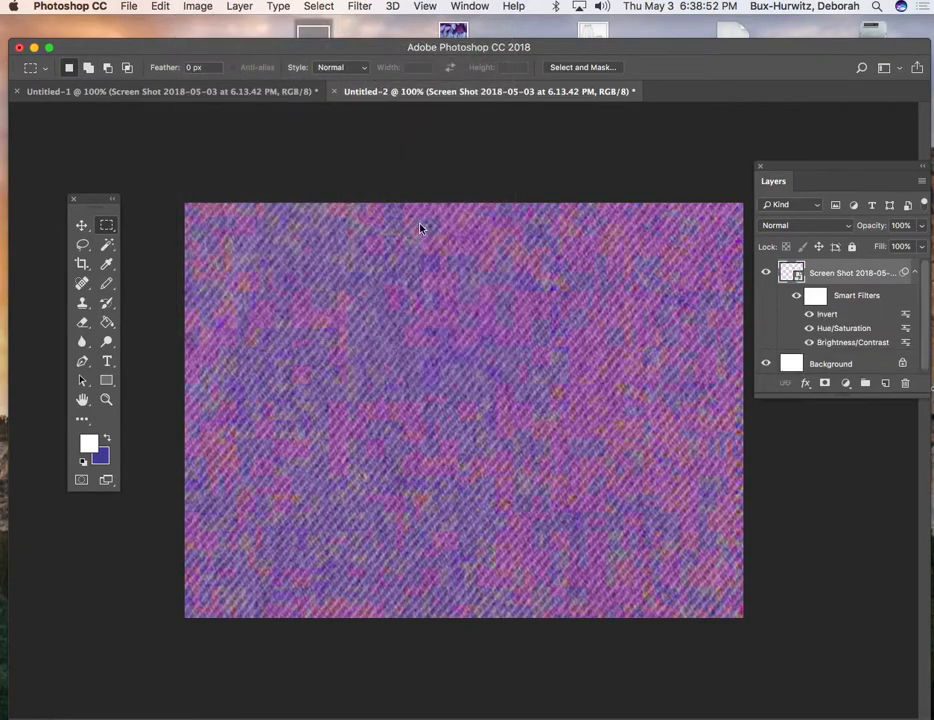
key(super+z)
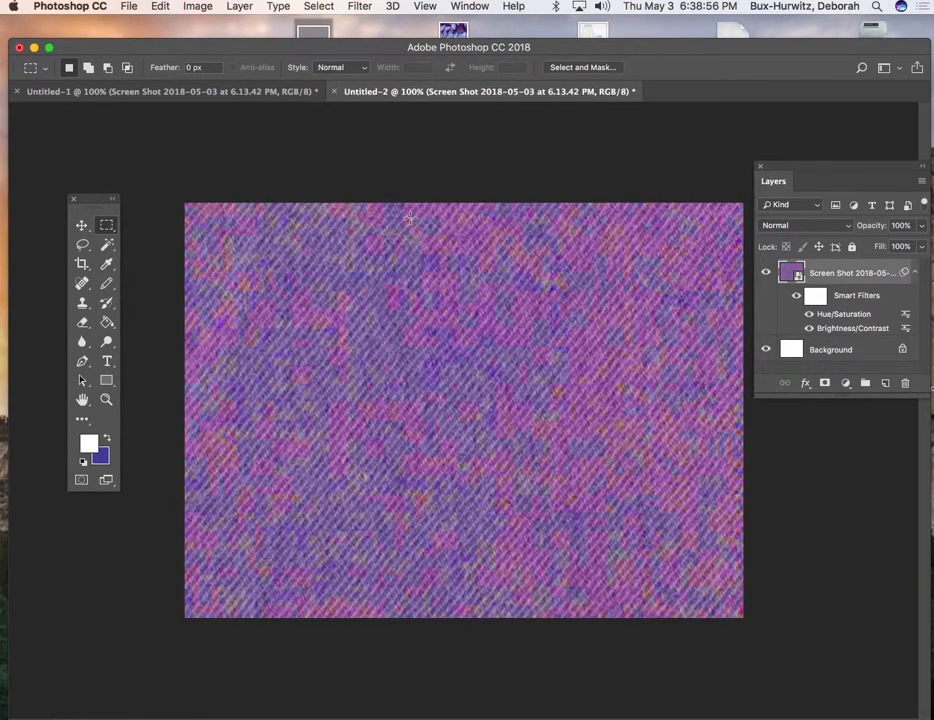
Invert the saturated fabric's colors again, and undo and redo the inversion to compare both versions
click(203, 7)
mouse_move(180, 46)
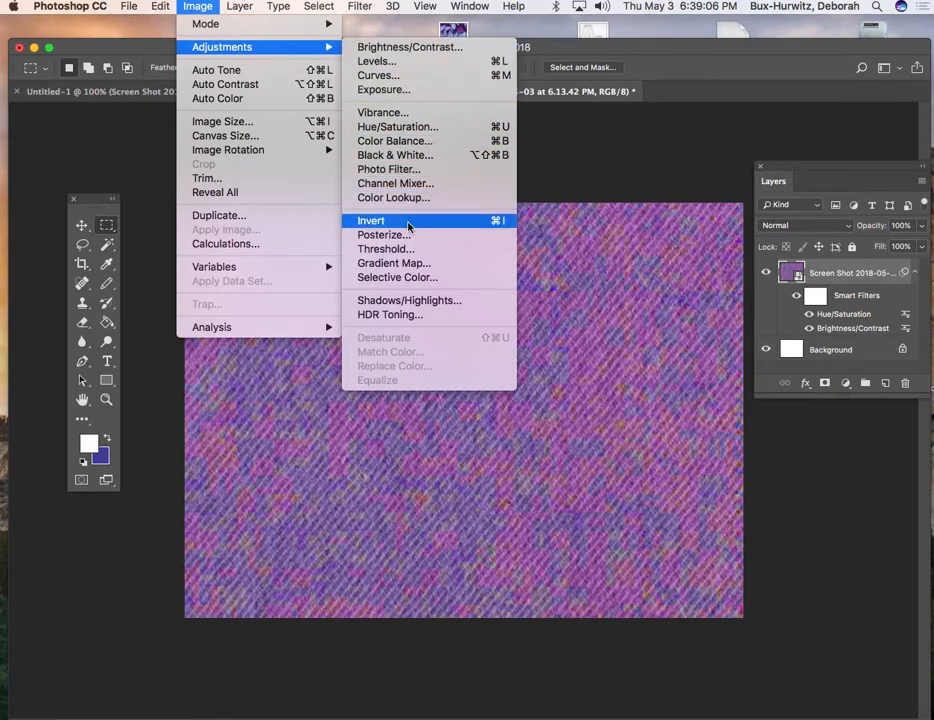
click(408, 222)
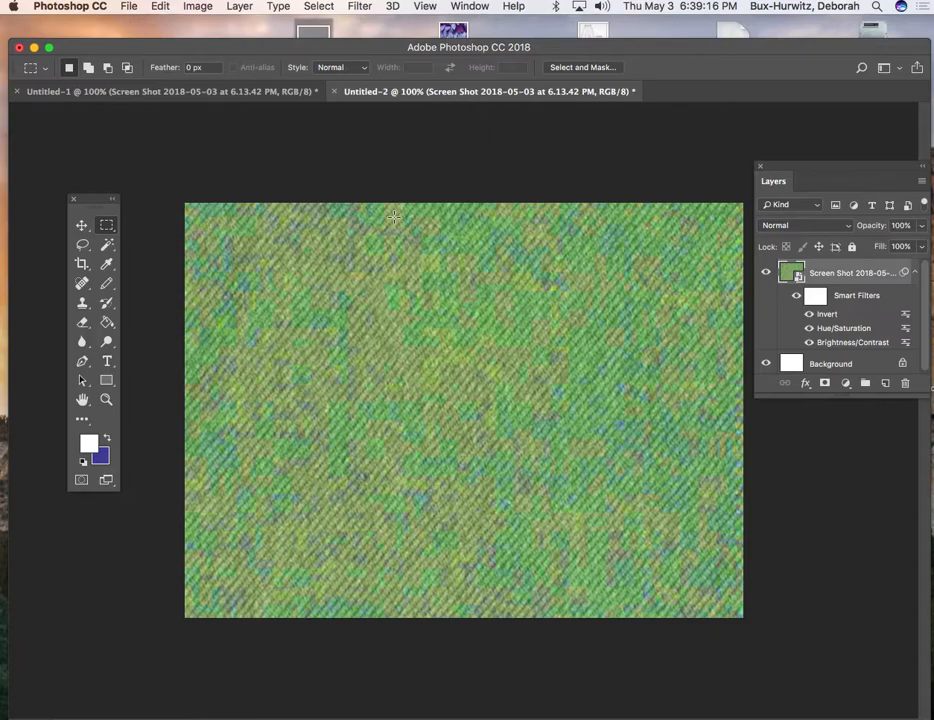
key(super+z)
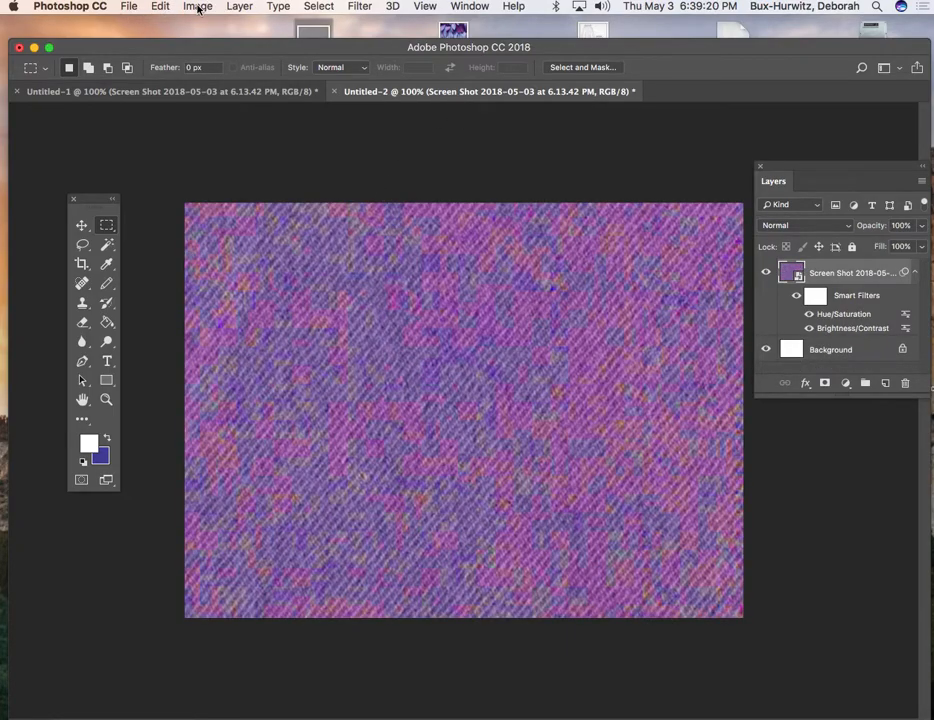
key(super+shift+z)
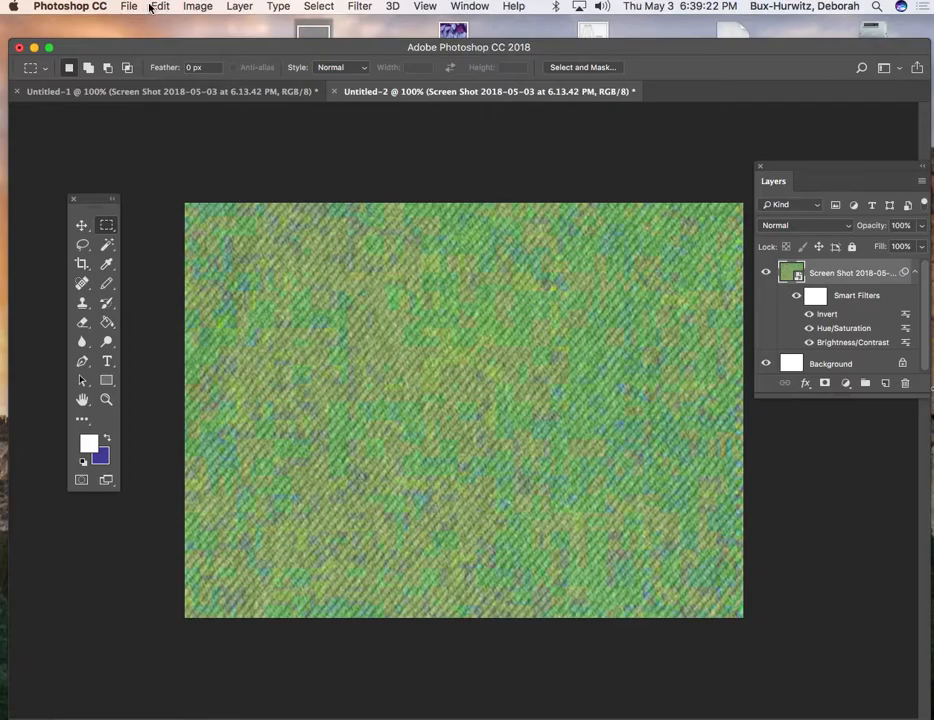
Step back through the edit history to remove the Invert and Hue/Saturation adjustments from the fabric layer
click(163, 8)
click(232, 52)
click(166, 8)
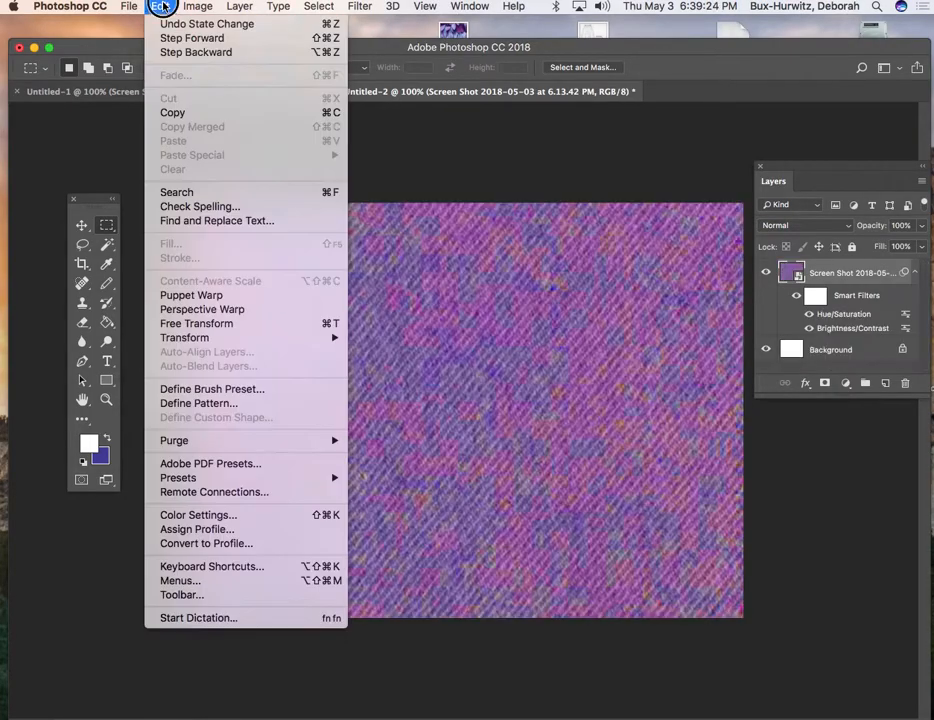
click(195, 53)
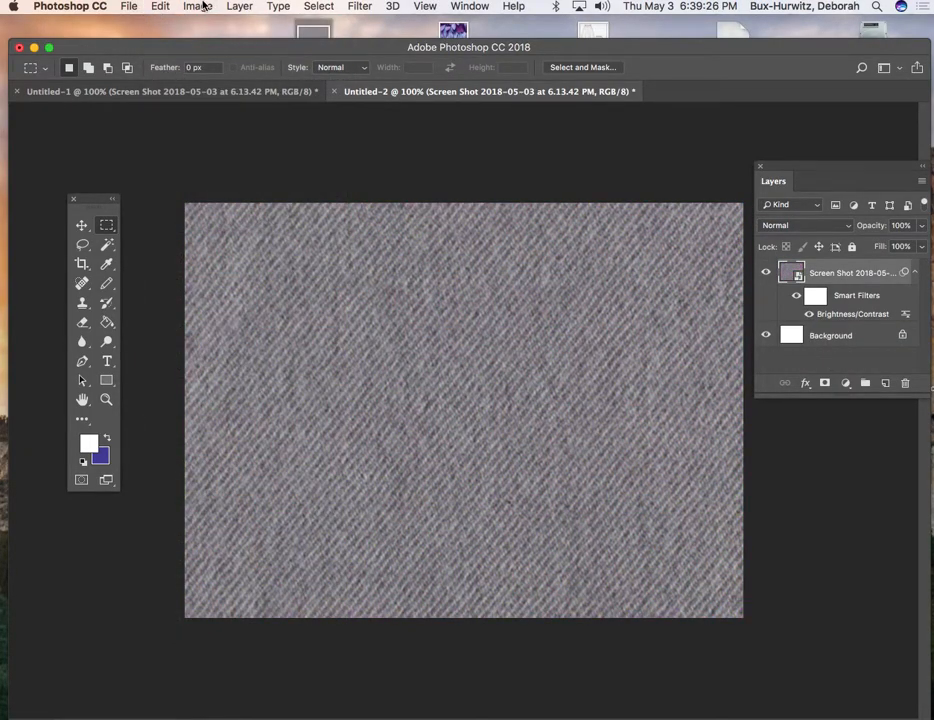
click(202, 8)
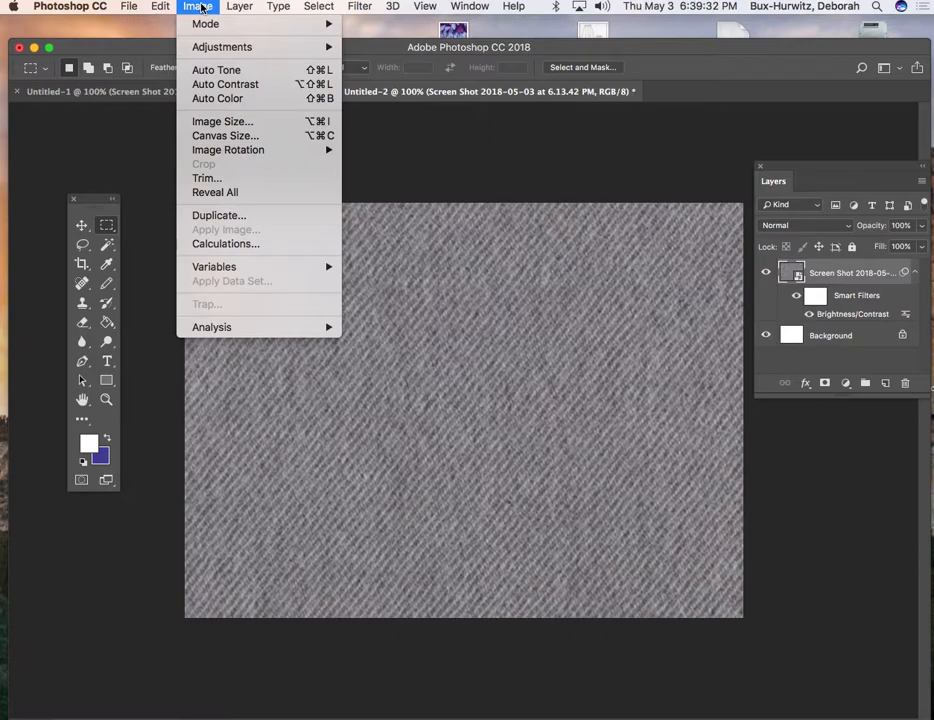
click(202, 8)
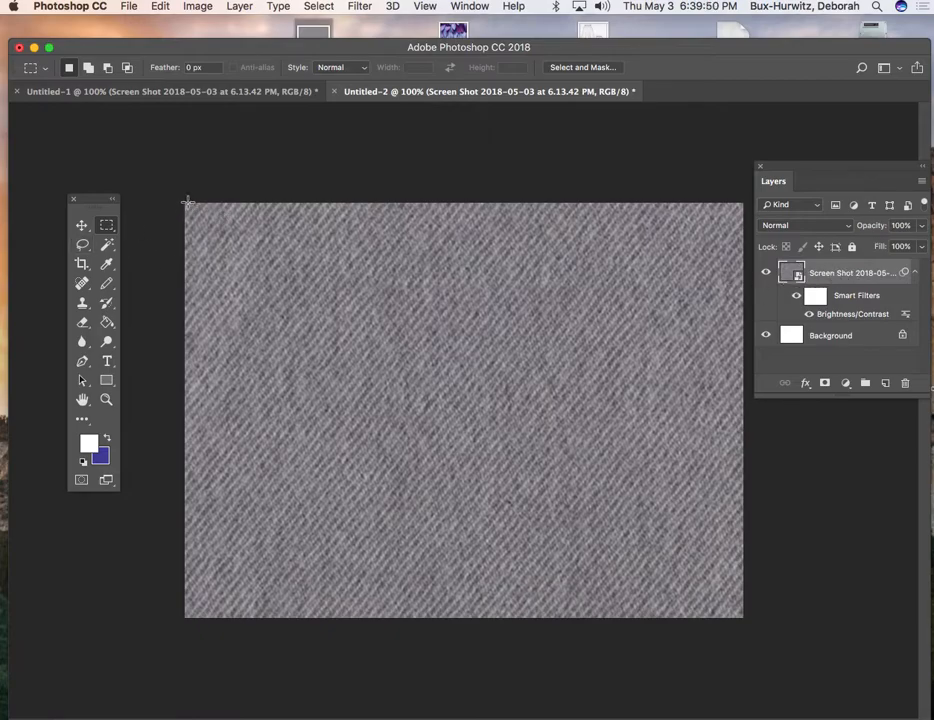
Select the whole fabric image with a rectangular marquee of about 4.993 x 3.713 in
drag(184, 203, 741, 617)
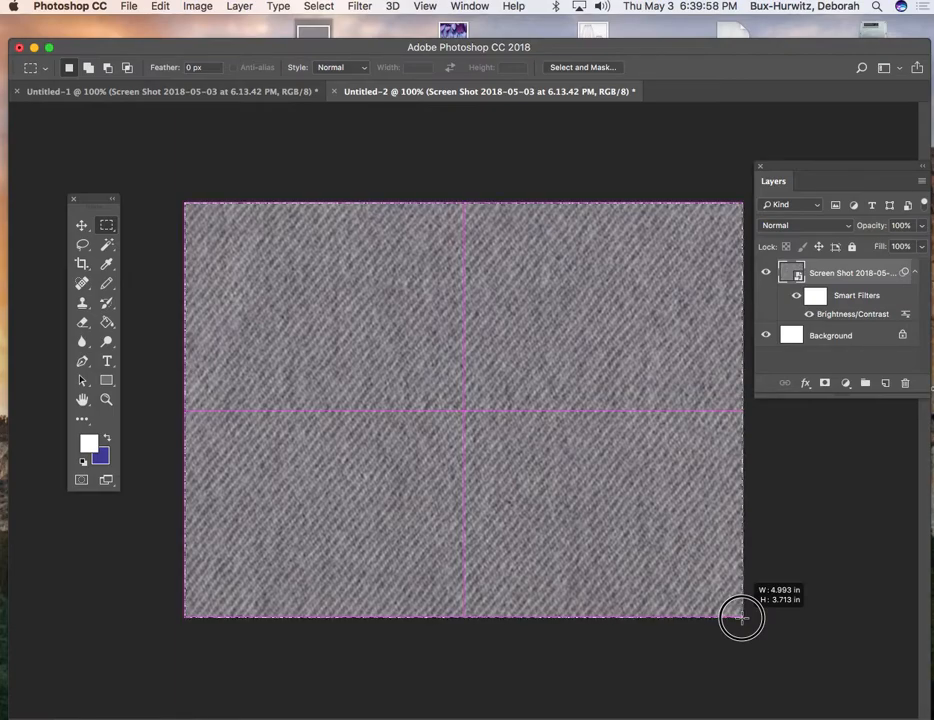
drag(741, 617, 741, 617)
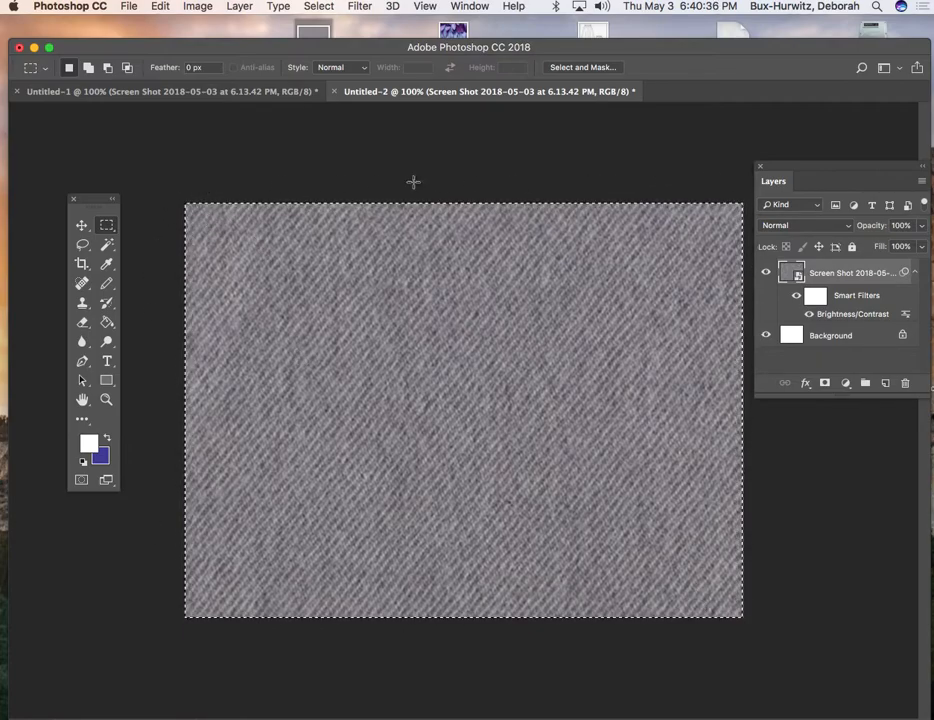
Set the foreground color to red d81c1c and return to the Rectangular Marquee tool
click(90, 445)
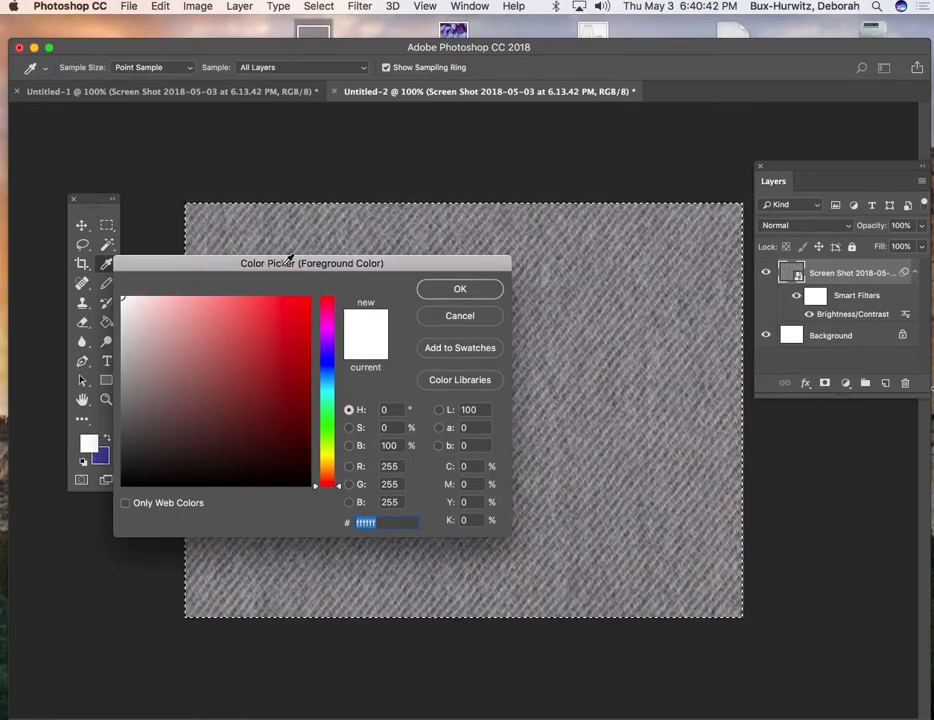
click(286, 324)
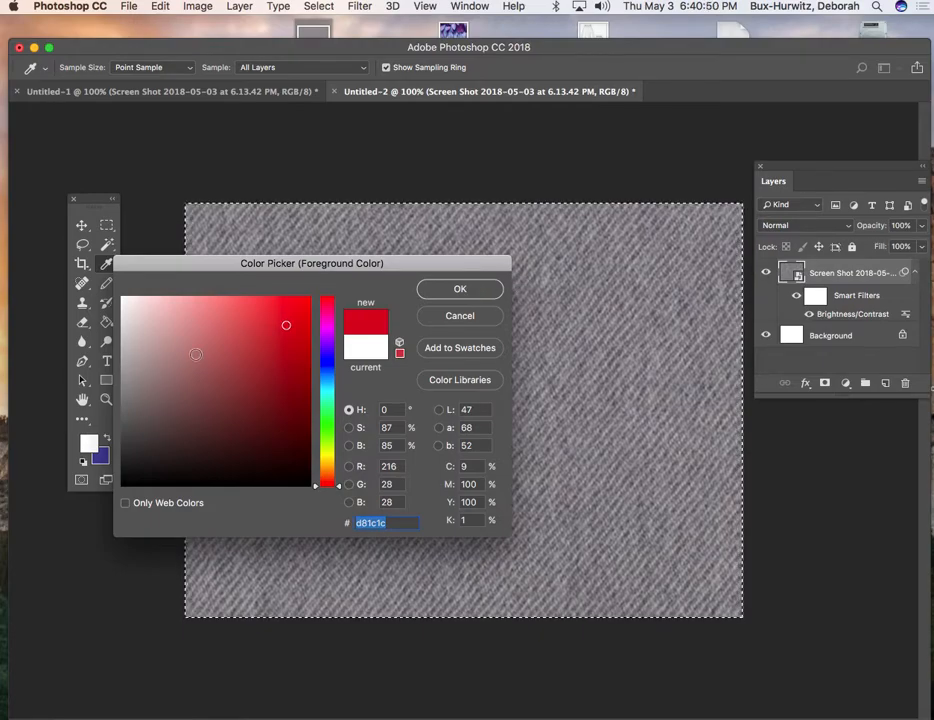
click(478, 293)
key(m)
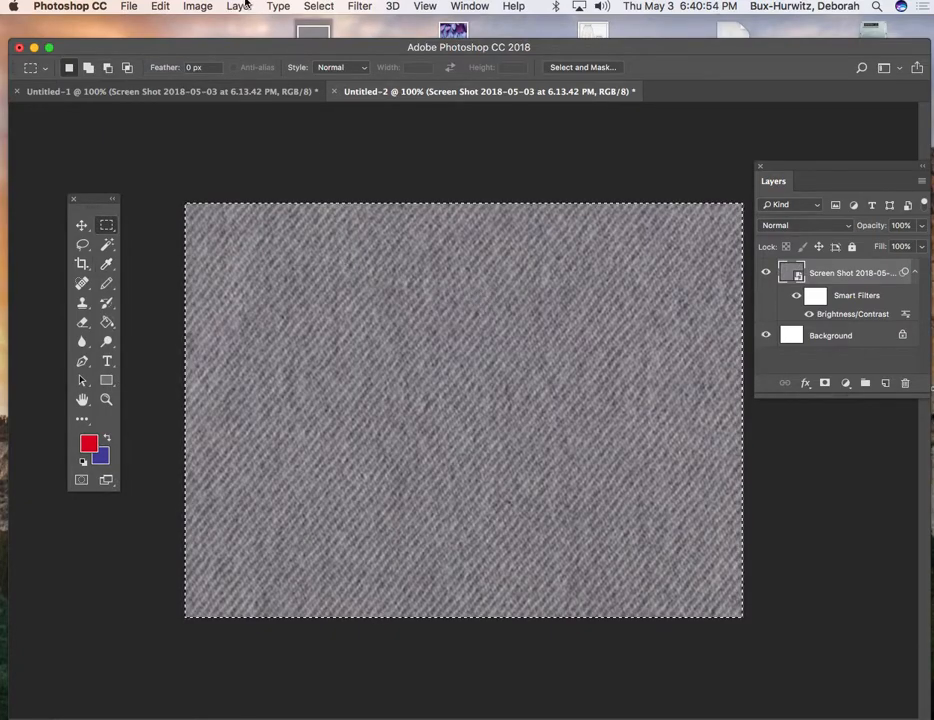
Add a new empty layer above the fabric layer and deselect the current selection
click(162, 7)
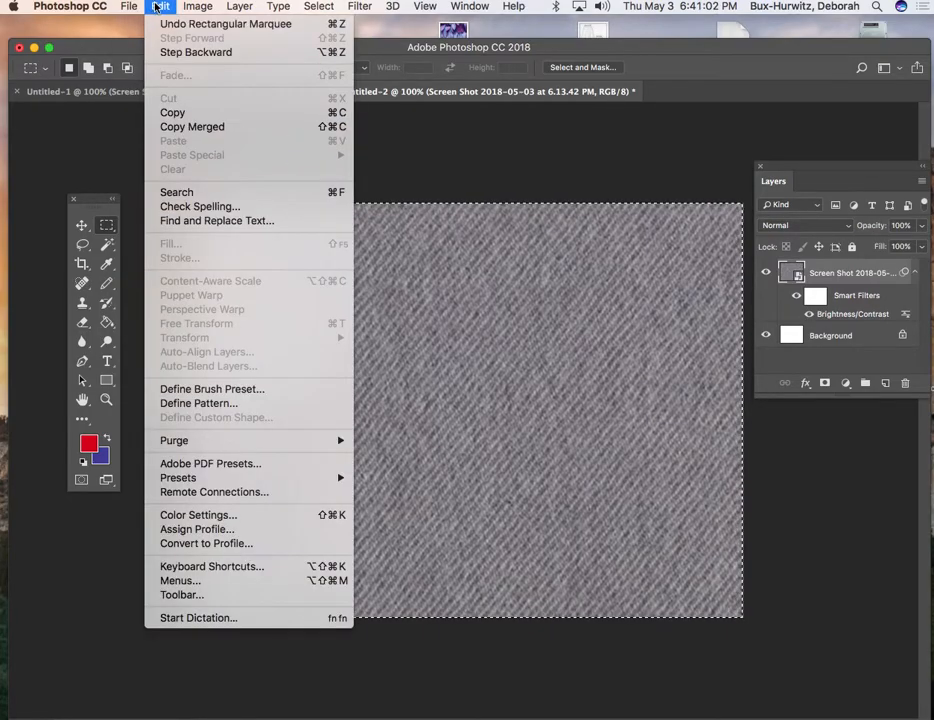
click(156, 7)
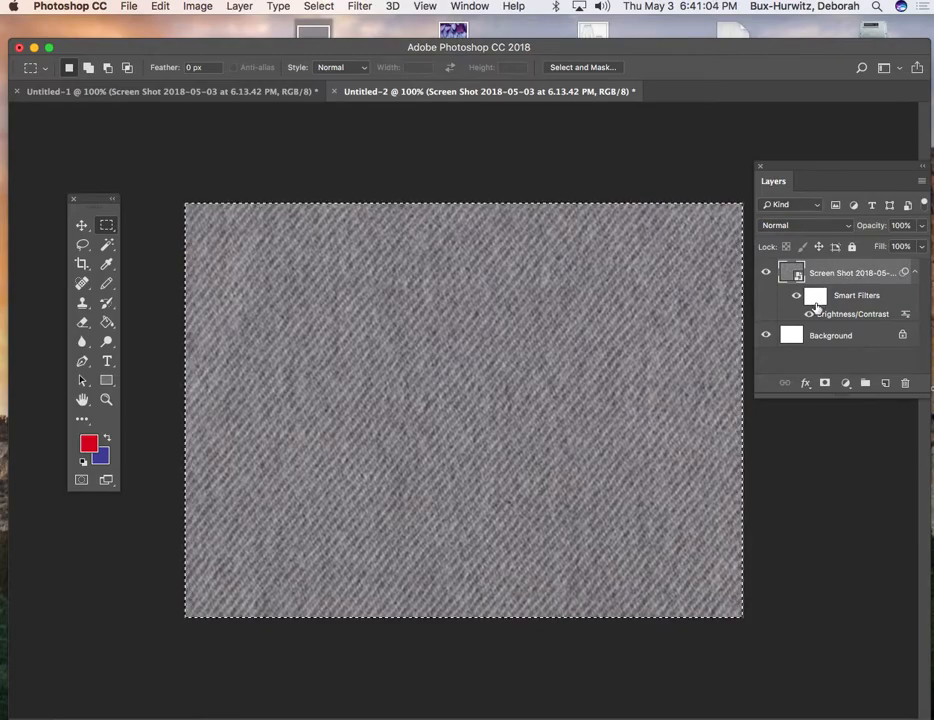
click(885, 383)
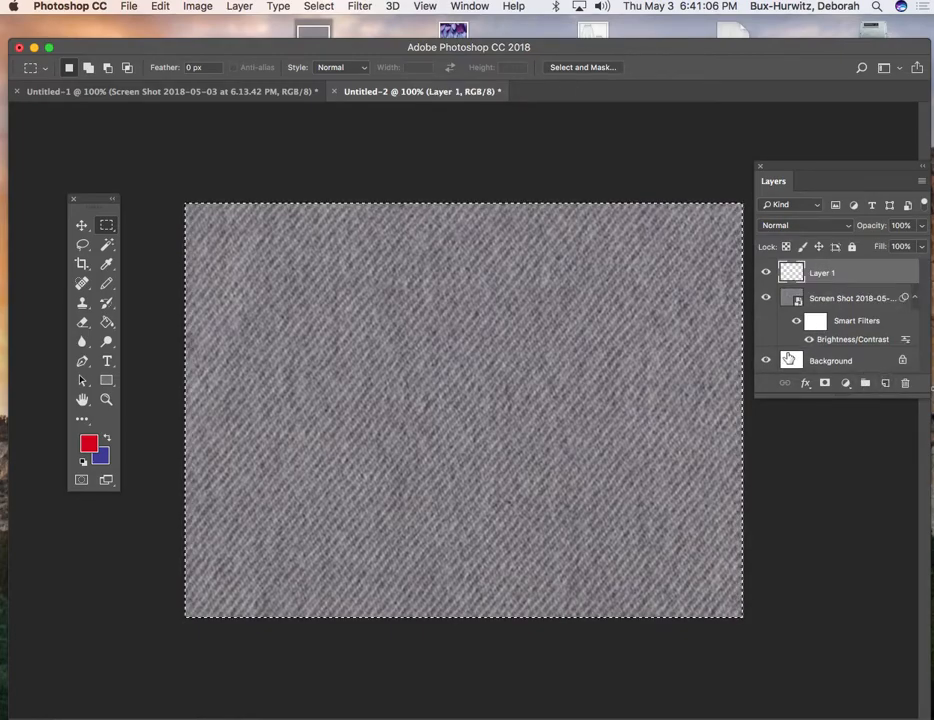
key(super+d)
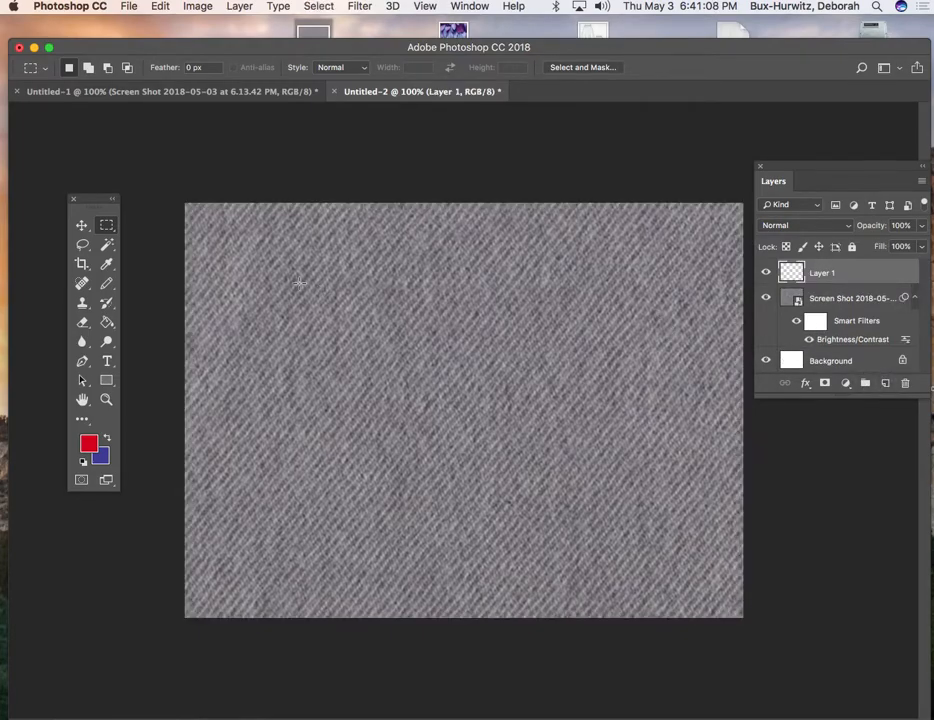
drag(185, 203, 742, 617)
click(162, 6)
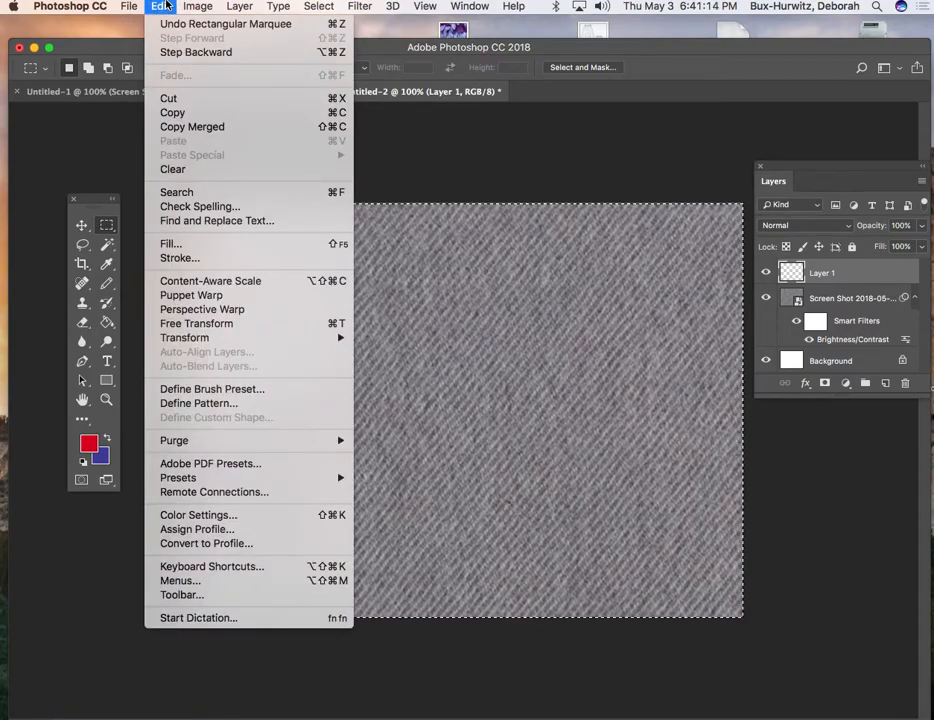
click(165, 6)
click(358, 200)
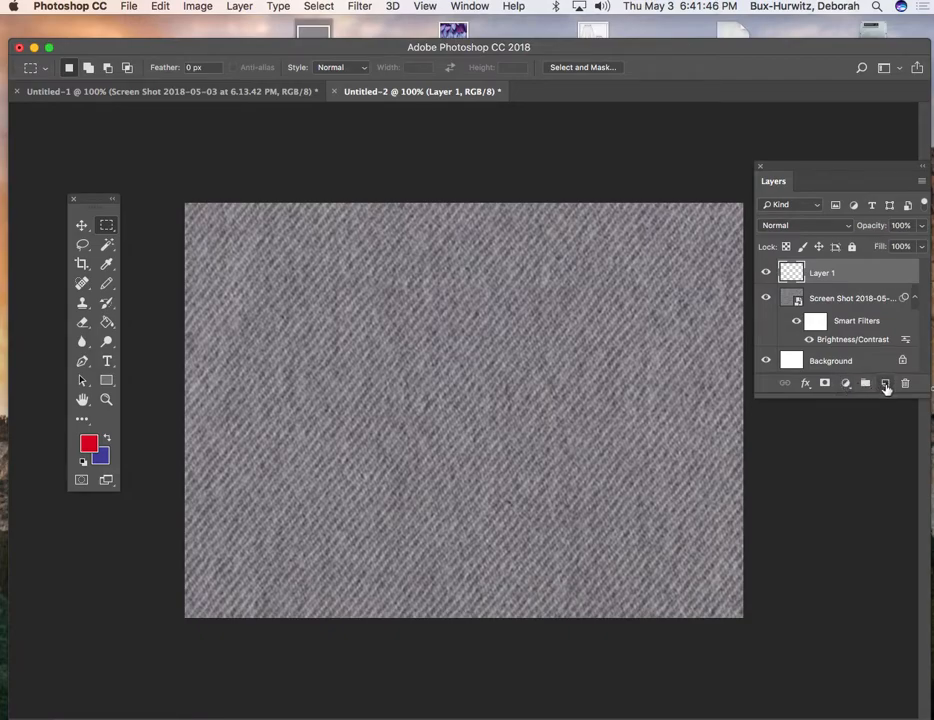
Add a second empty layer named Layer 2 with default options and hide it
click(921, 181)
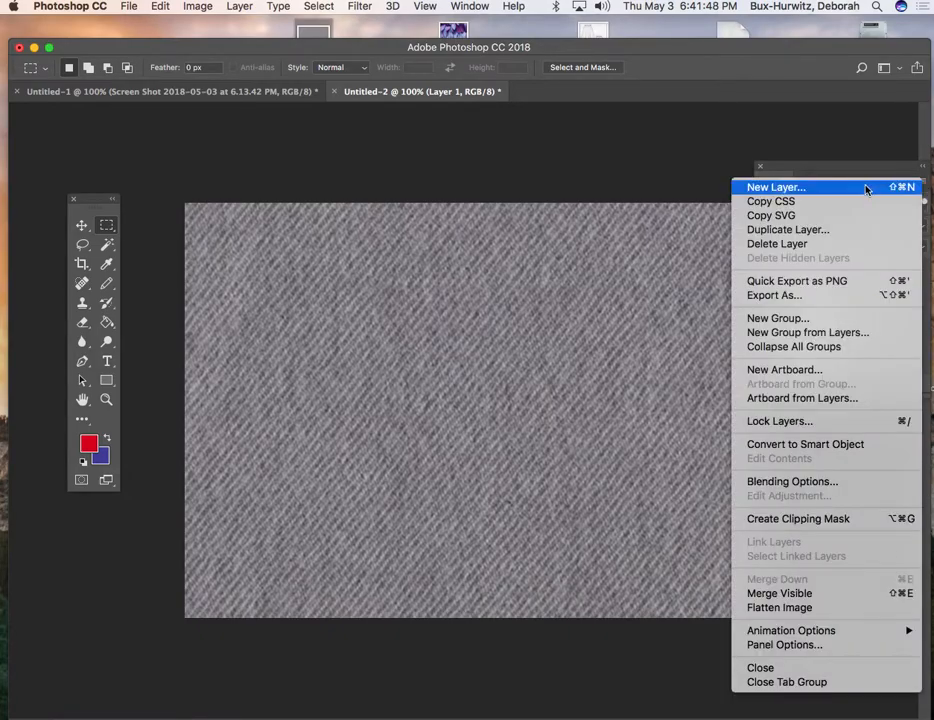
click(923, 186)
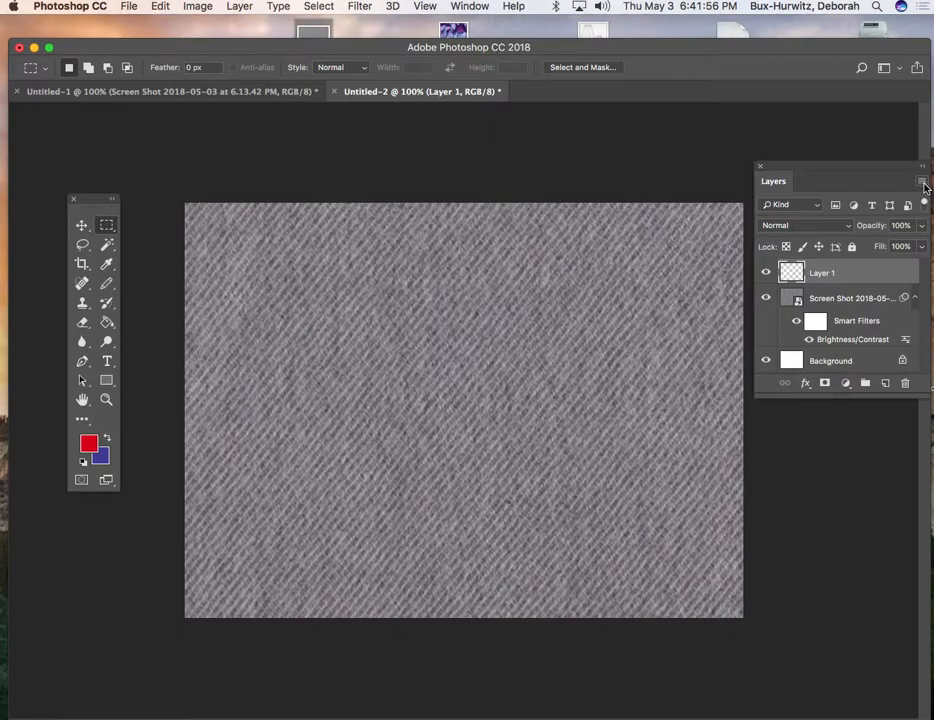
click(923, 186)
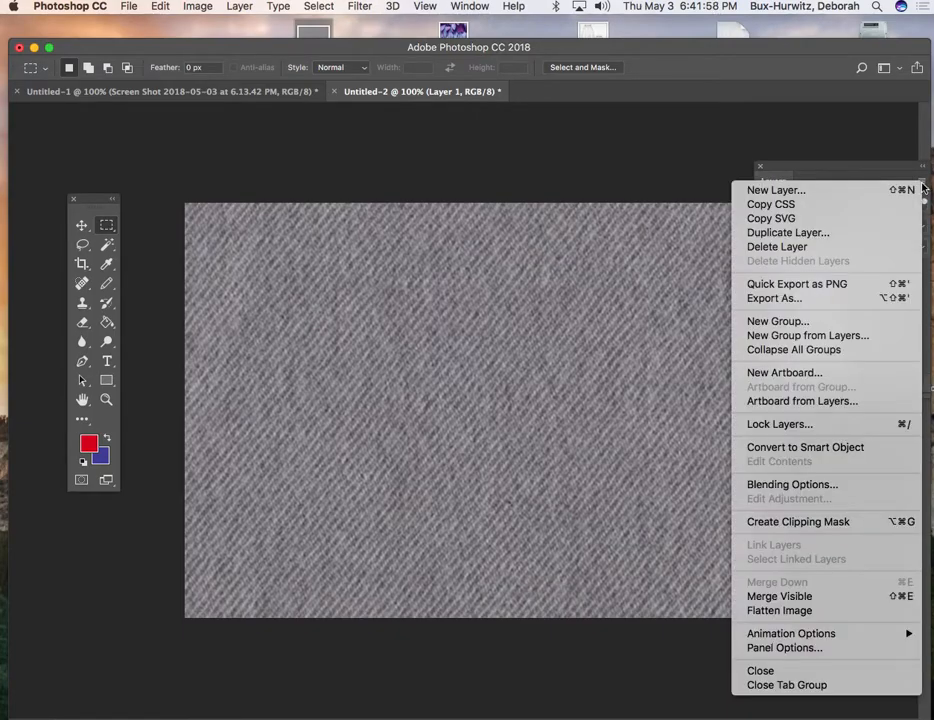
click(845, 194)
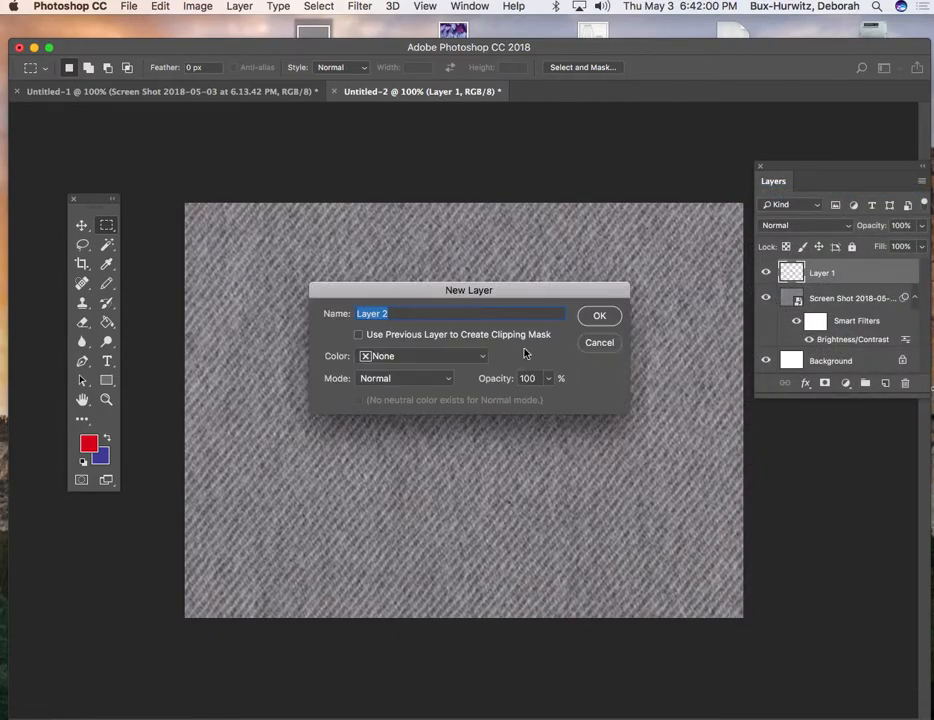
click(599, 318)
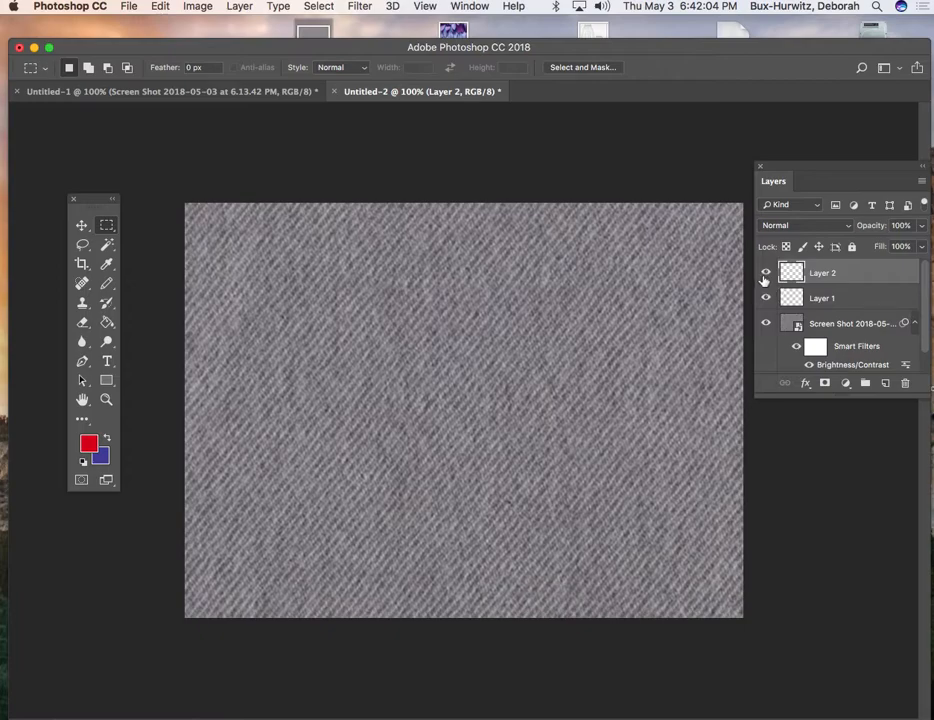
drag(765, 299, 765, 272)
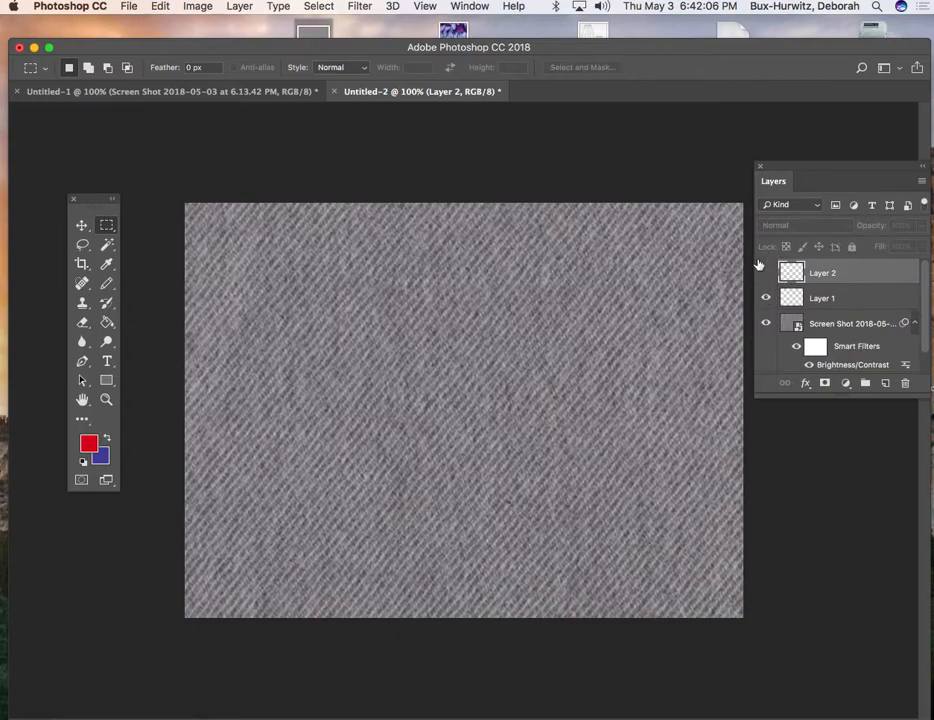
Make Layer 1 active and select the whole fabric area with a rectangular marquee
click(800, 298)
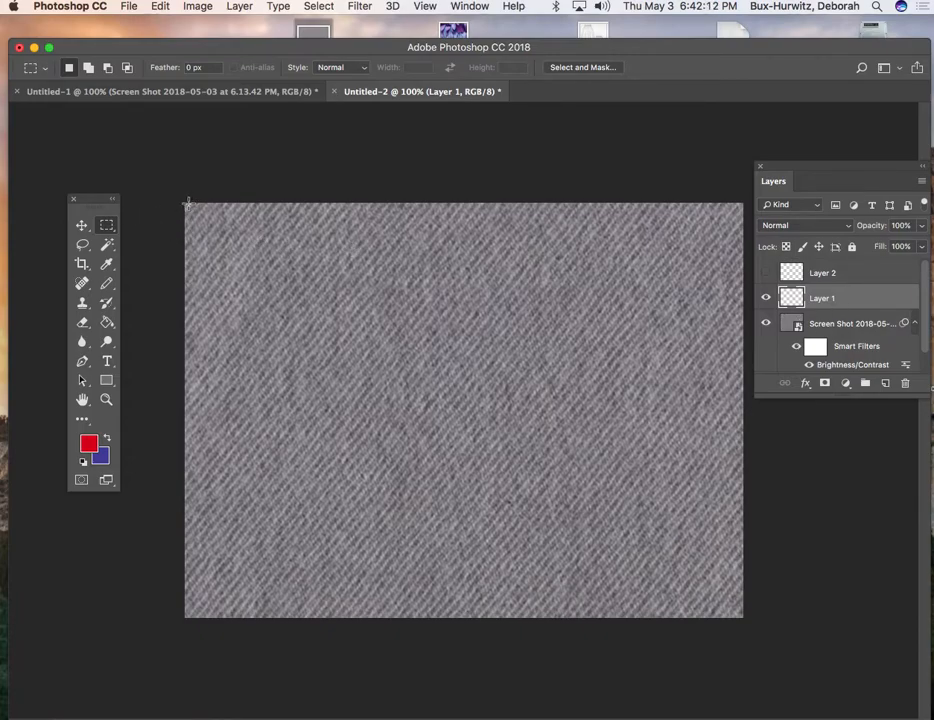
drag(184, 203, 740, 612)
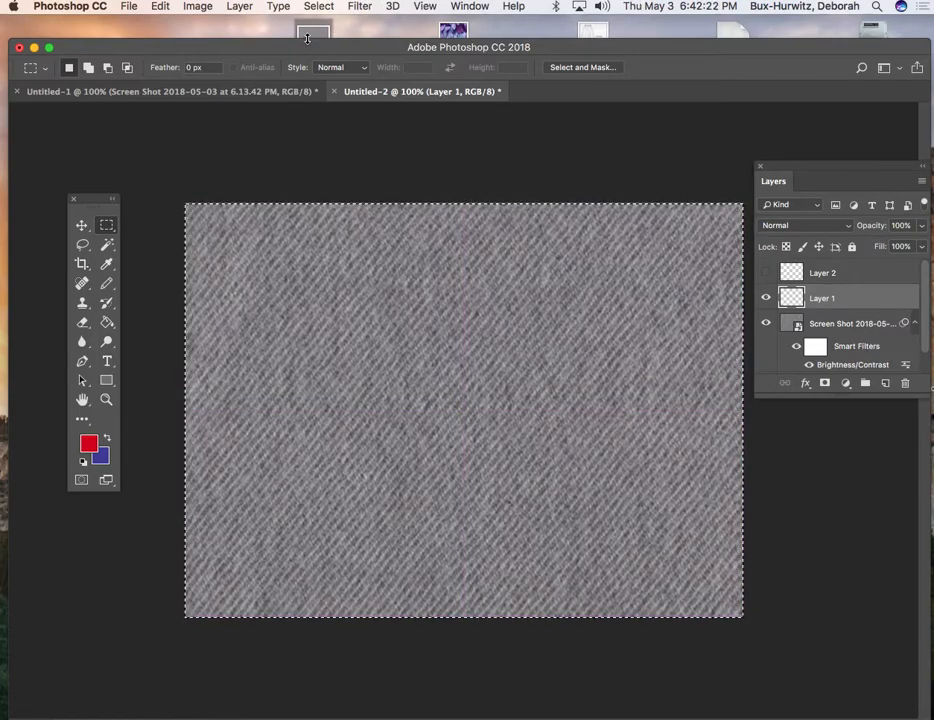
click(197, 7)
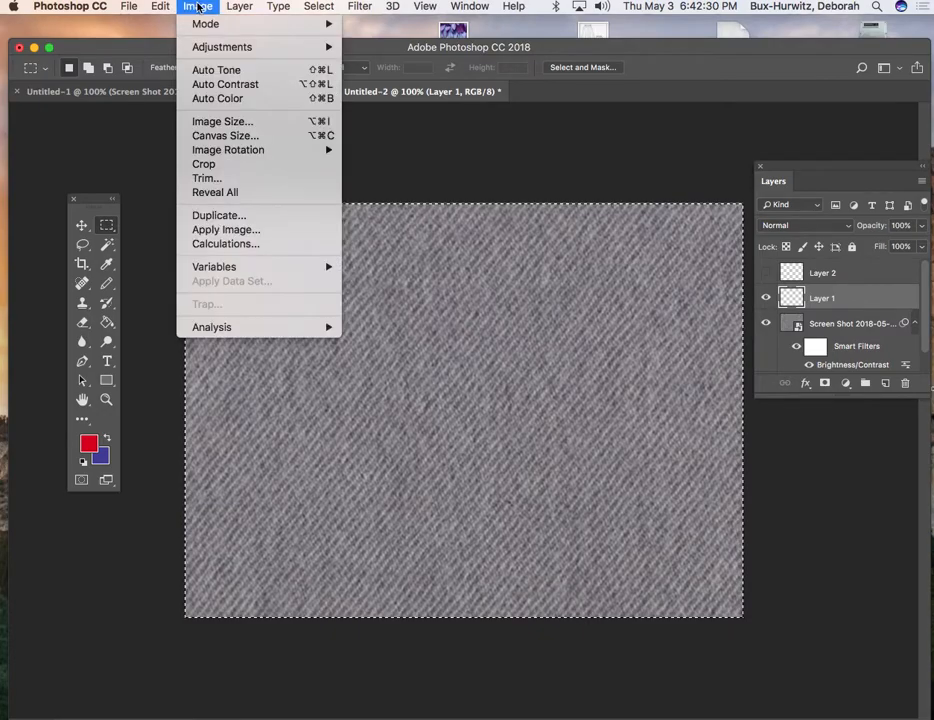
mouse_move(163, 9)
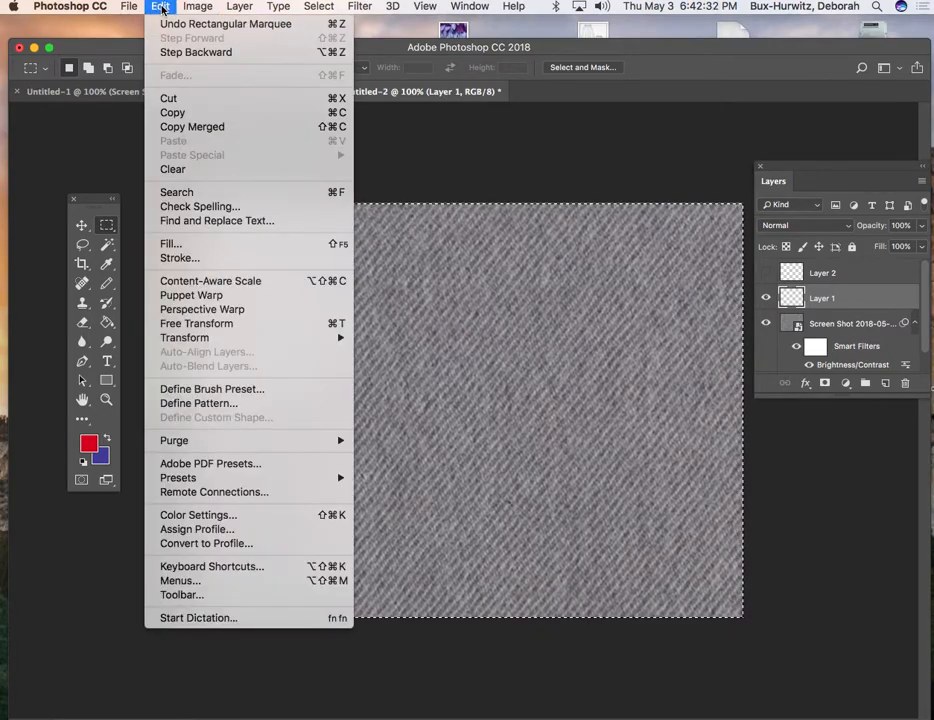
click(165, 9)
click(165, 9)
click(147, 6)
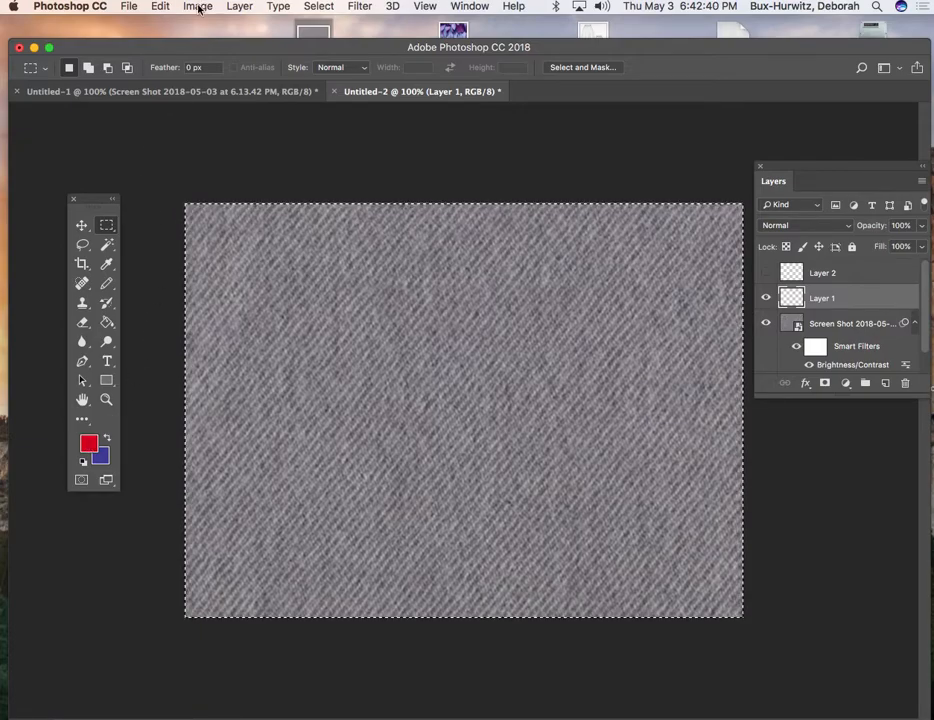
Open the Fill settings for the selection on Layer 1 and choose Foreground Color as the contents
click(162, 8)
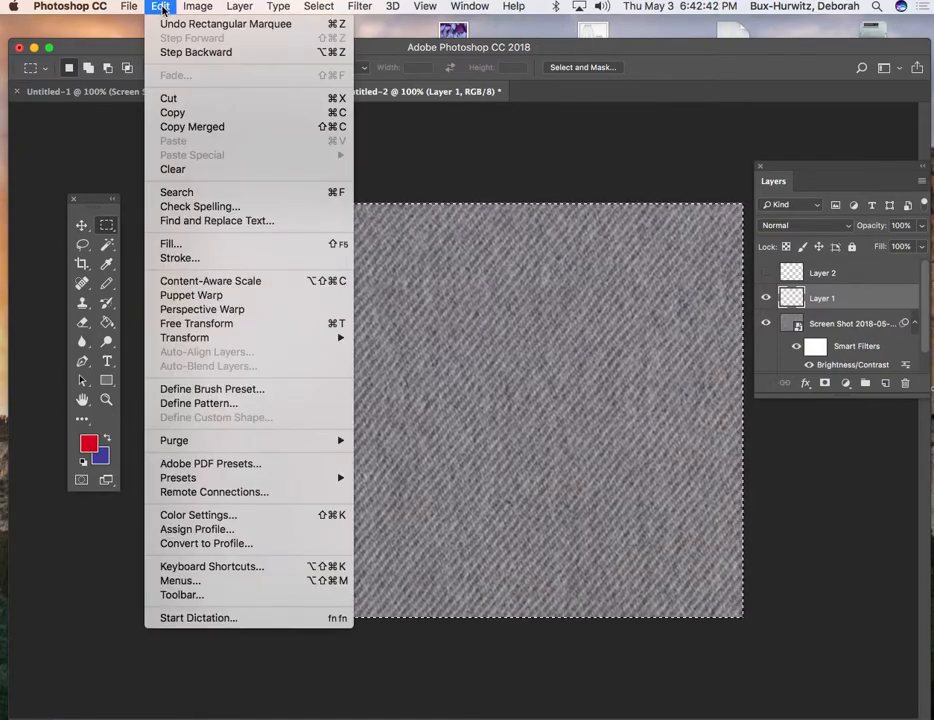
click(167, 243)
drag(603, 100, 292, 141)
click(317, 172)
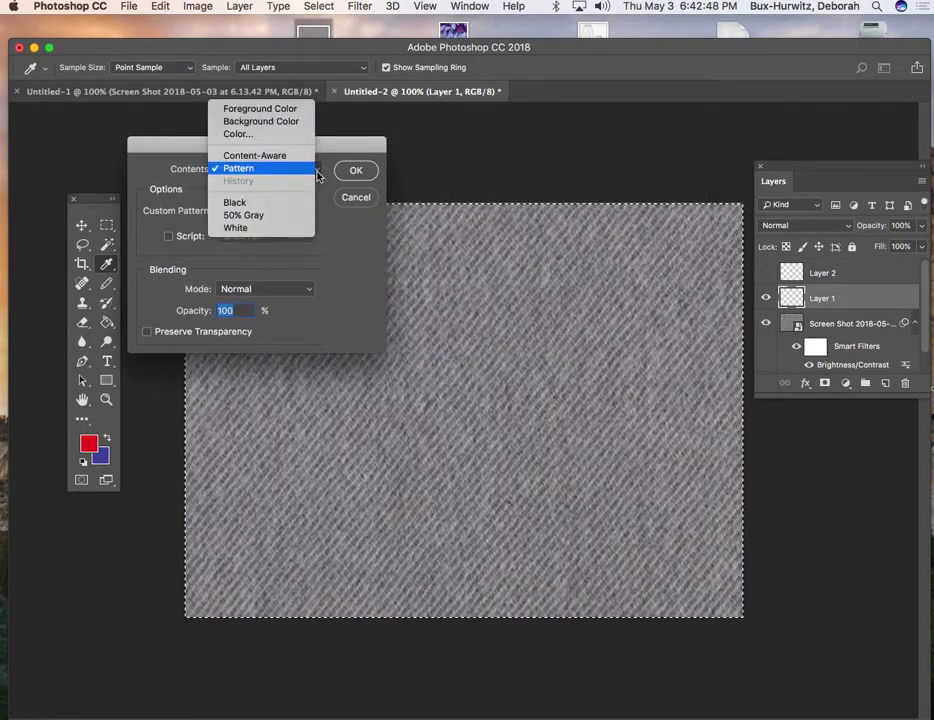
click(317, 172)
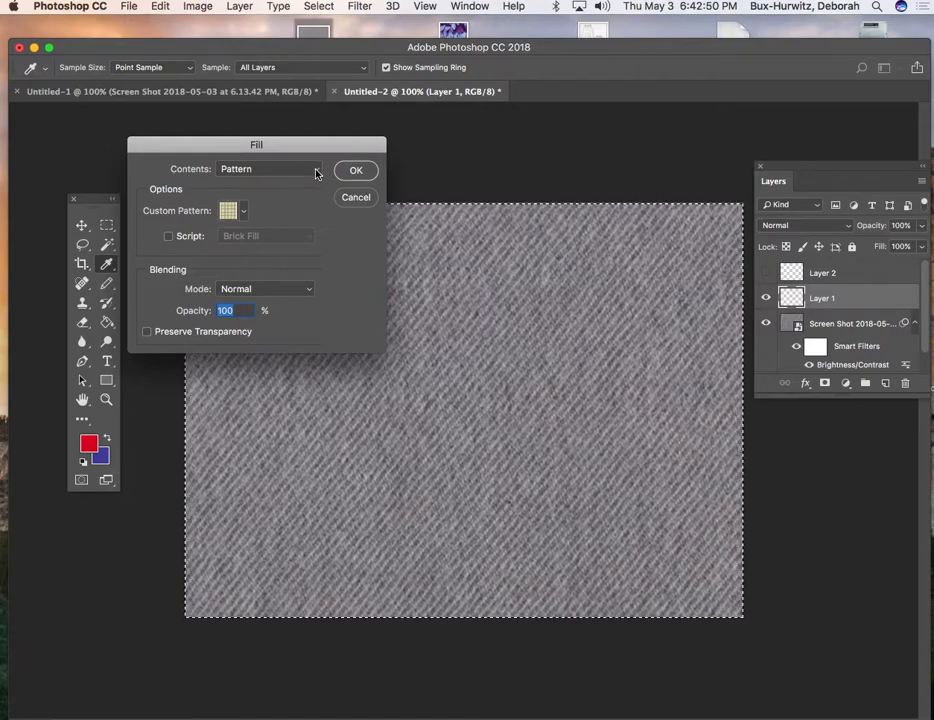
click(315, 172)
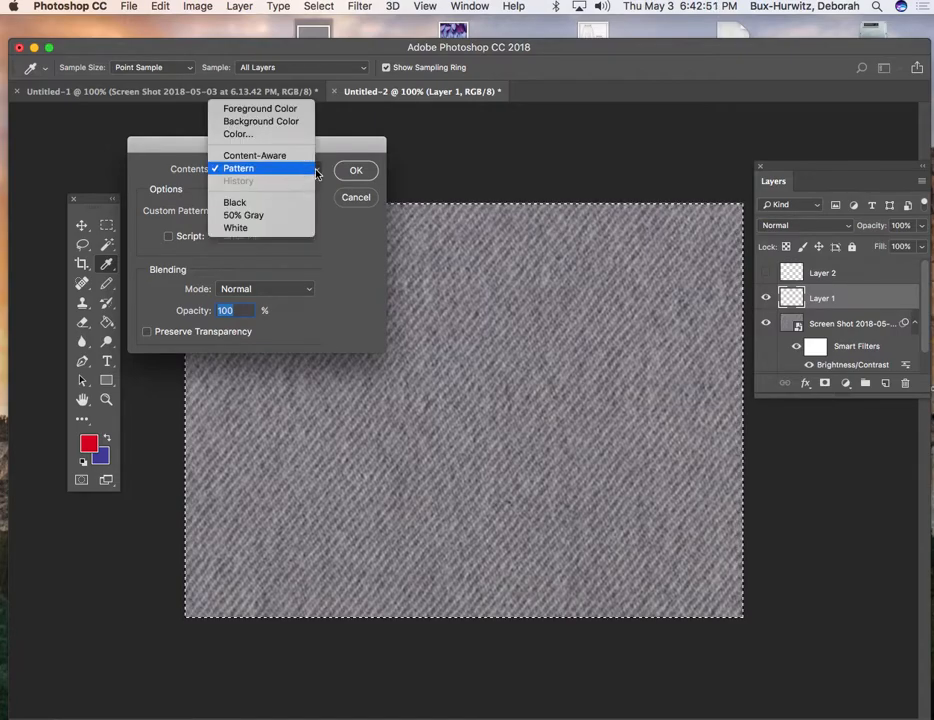
click(260, 116)
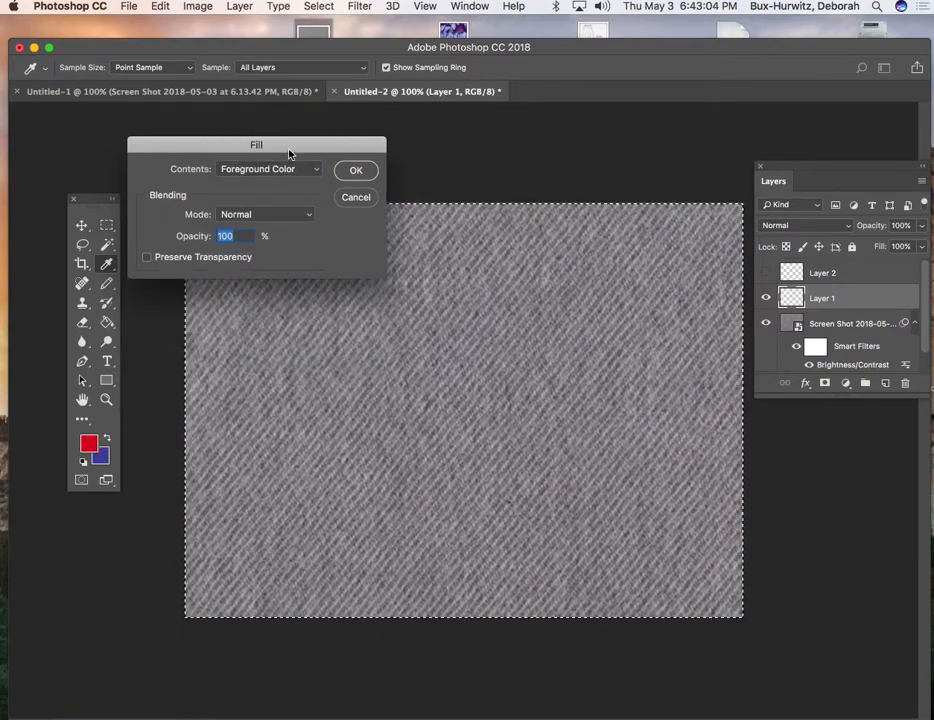
click(313, 170)
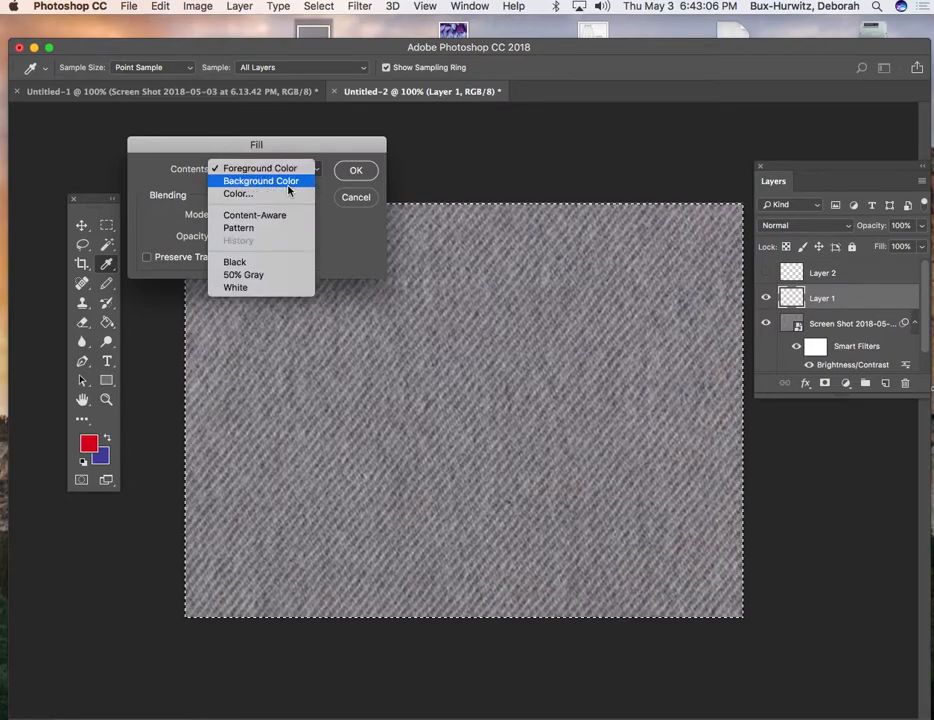
click(288, 190)
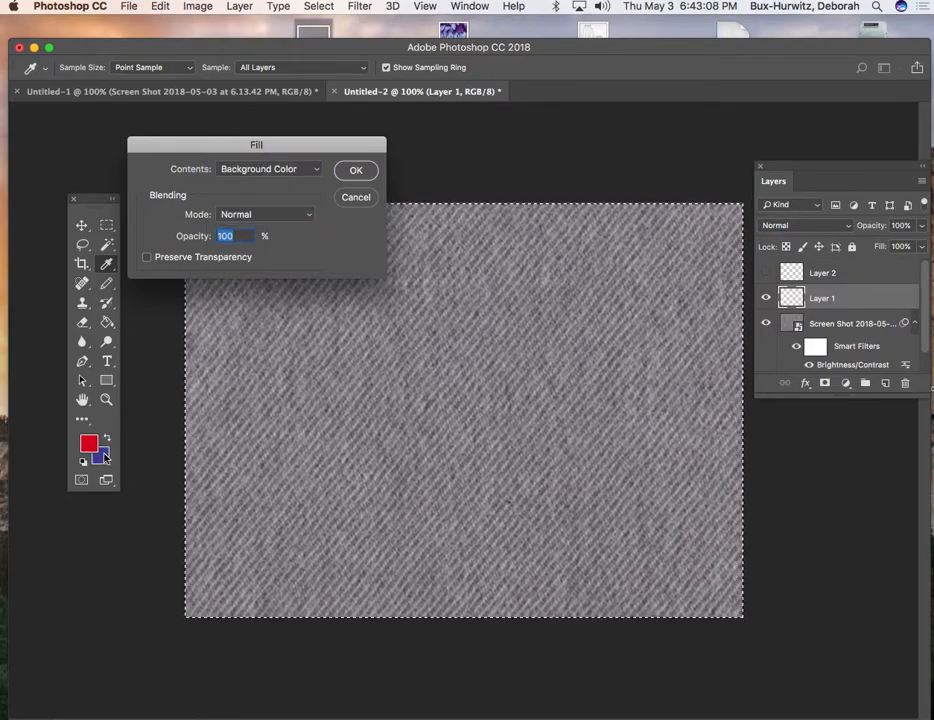
click(310, 169)
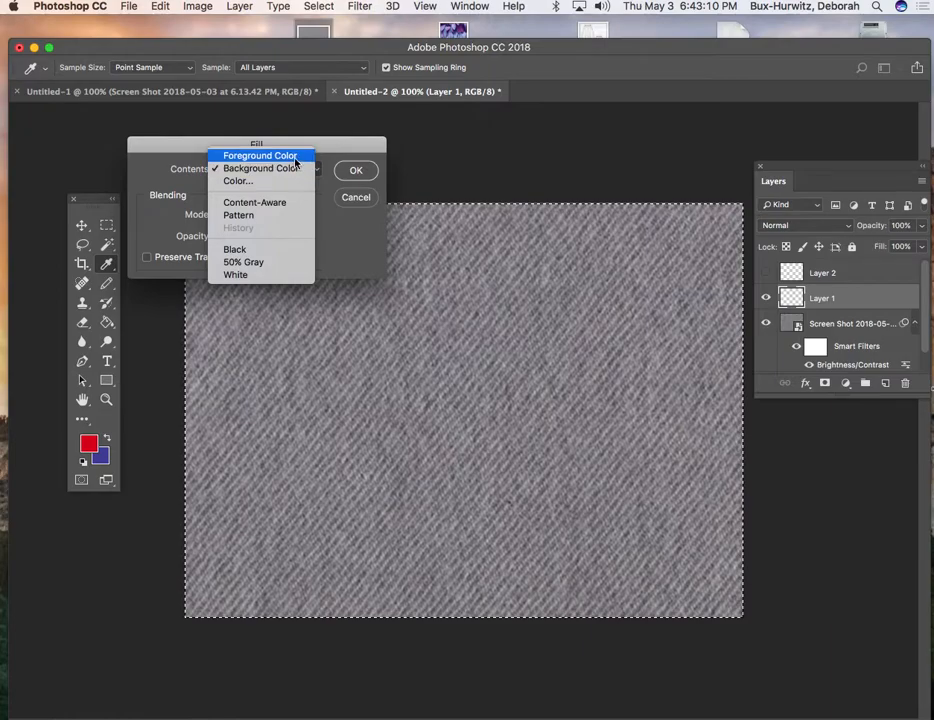
click(294, 157)
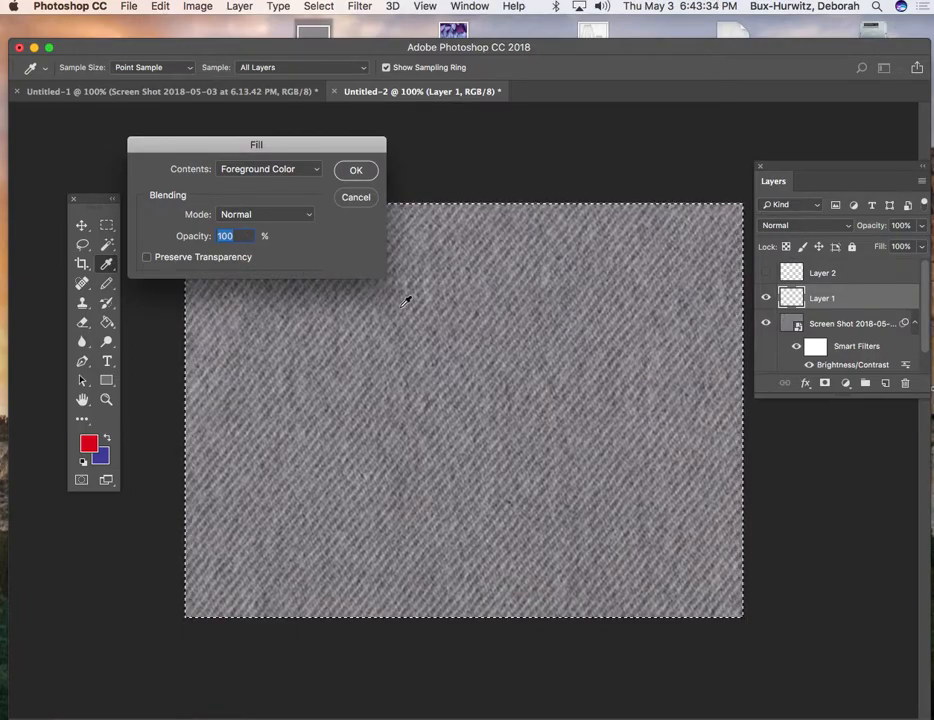
Fill the selection on Layer 1 with the red foreground color at 50% opacity and deselect
text(50)
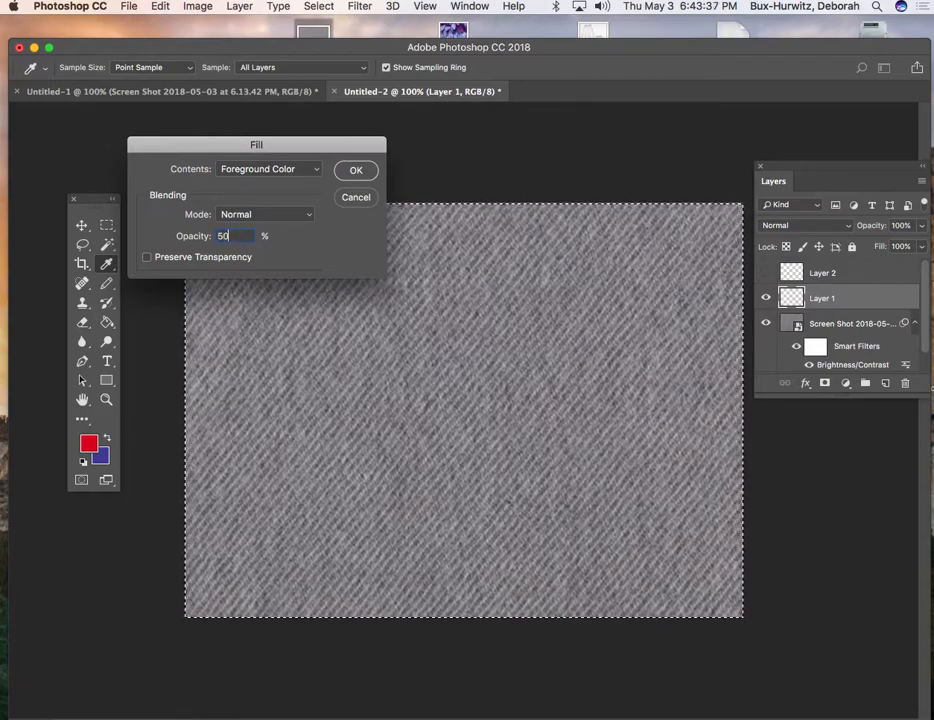
click(355, 170)
key(m)
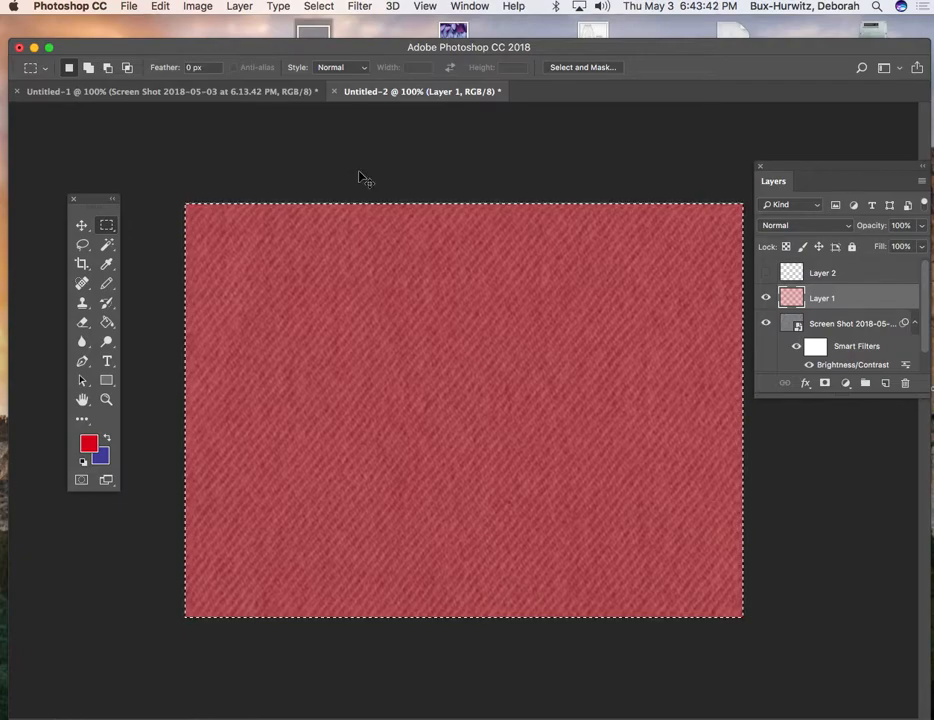
key(super+equal)
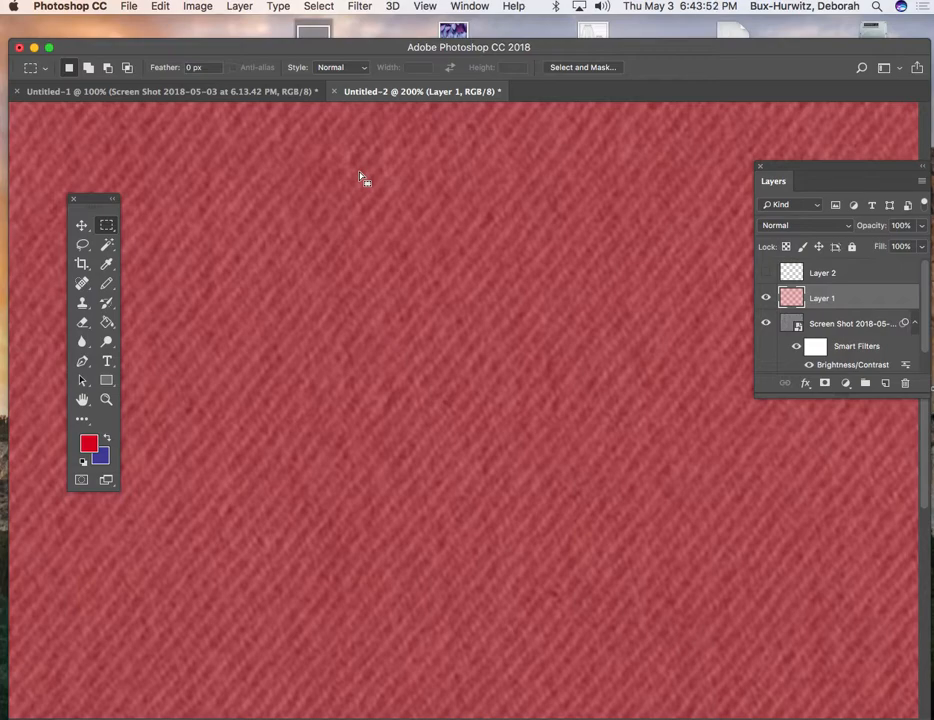
key(super+1)
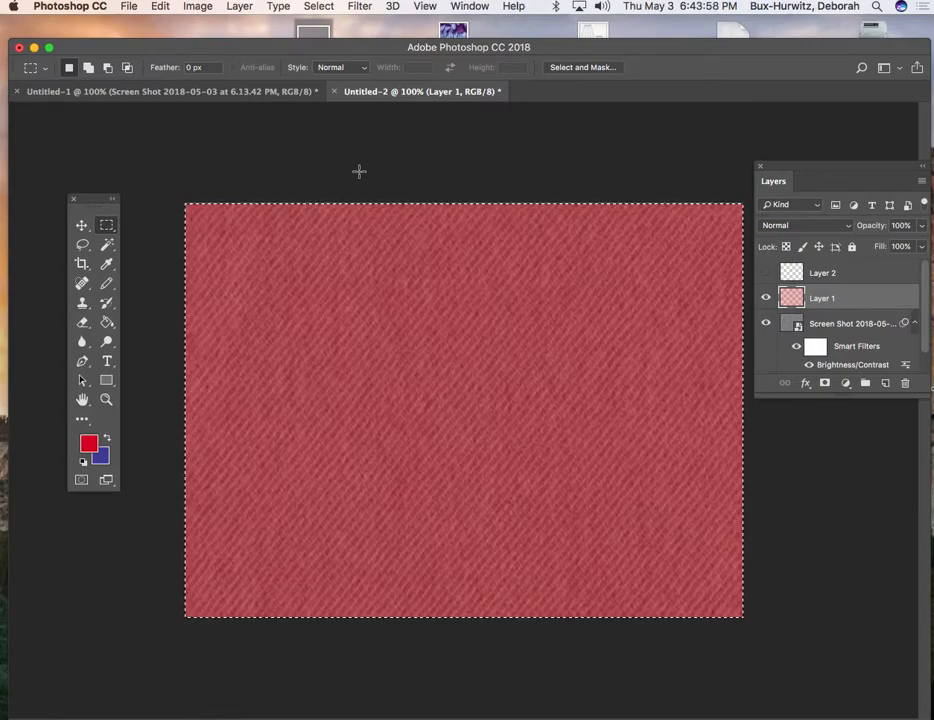
key(super+d)
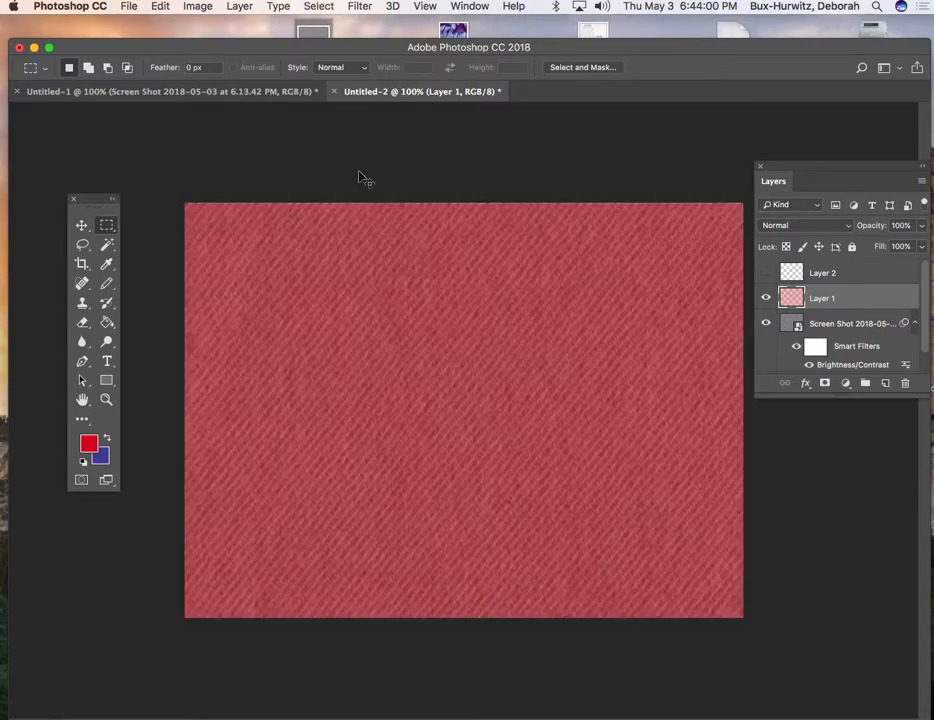
Undo the deselection and the 50% red fill on Layer 1
key(super+z)
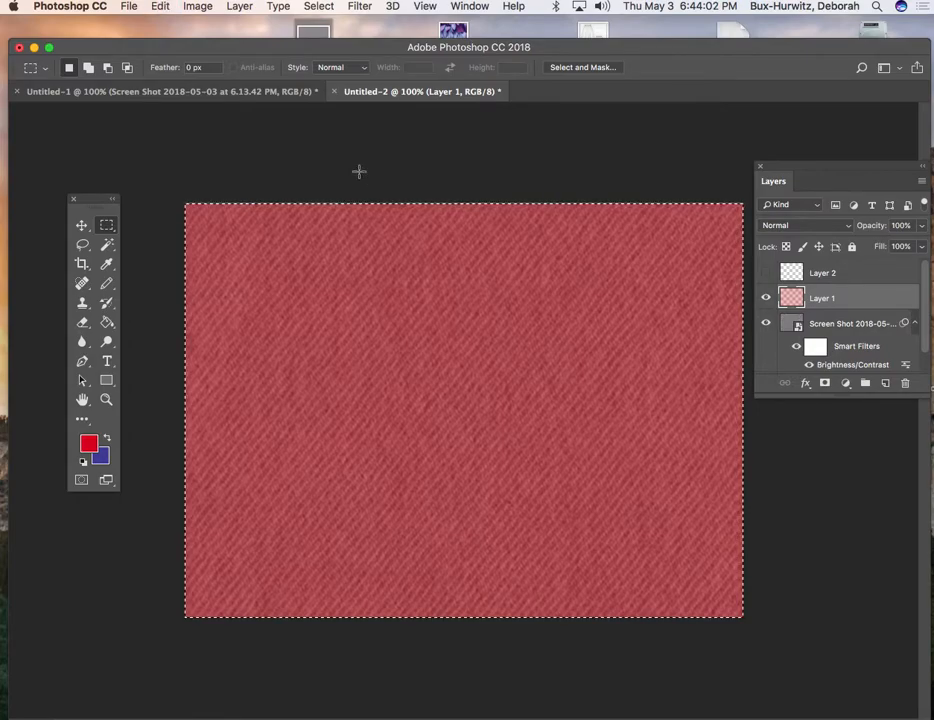
click(160, 6)
click(182, 52)
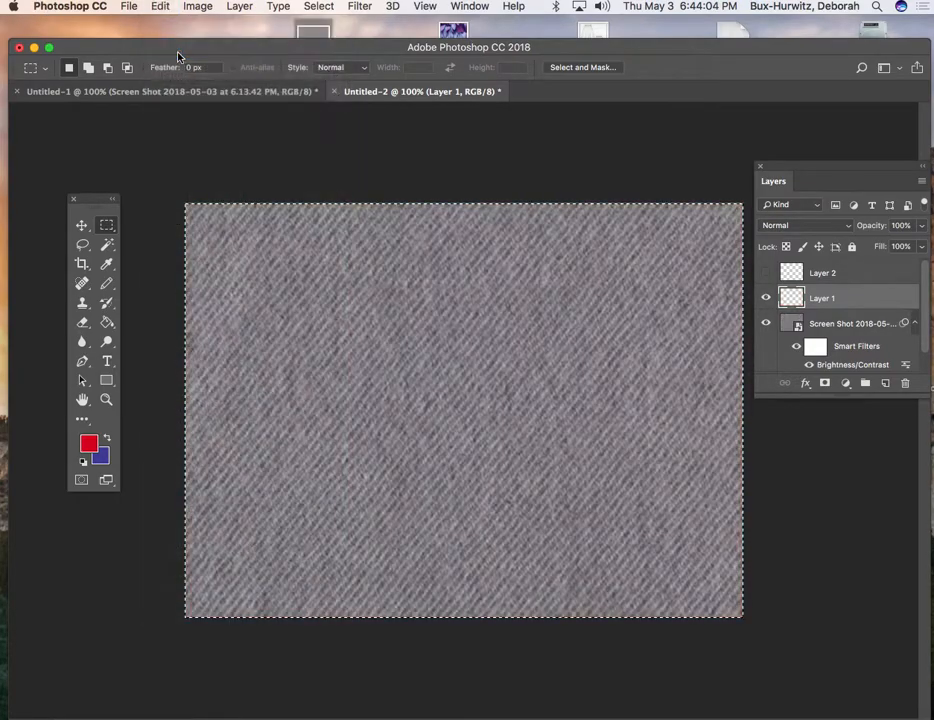
Fill the selection on Layer 1 with the red foreground color at full opacity
click(158, 6)
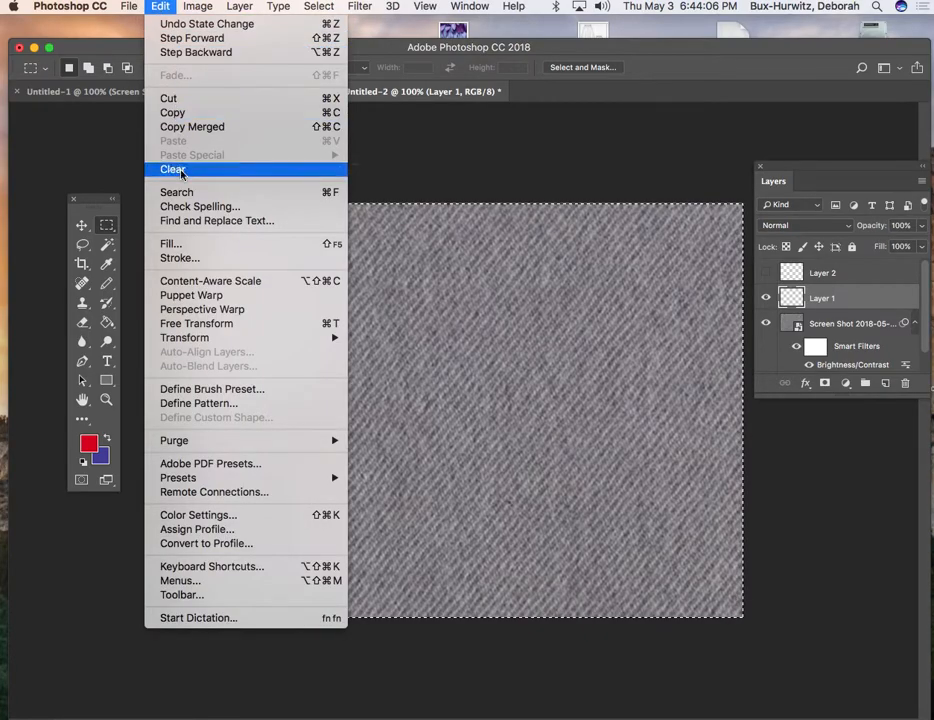
click(177, 243)
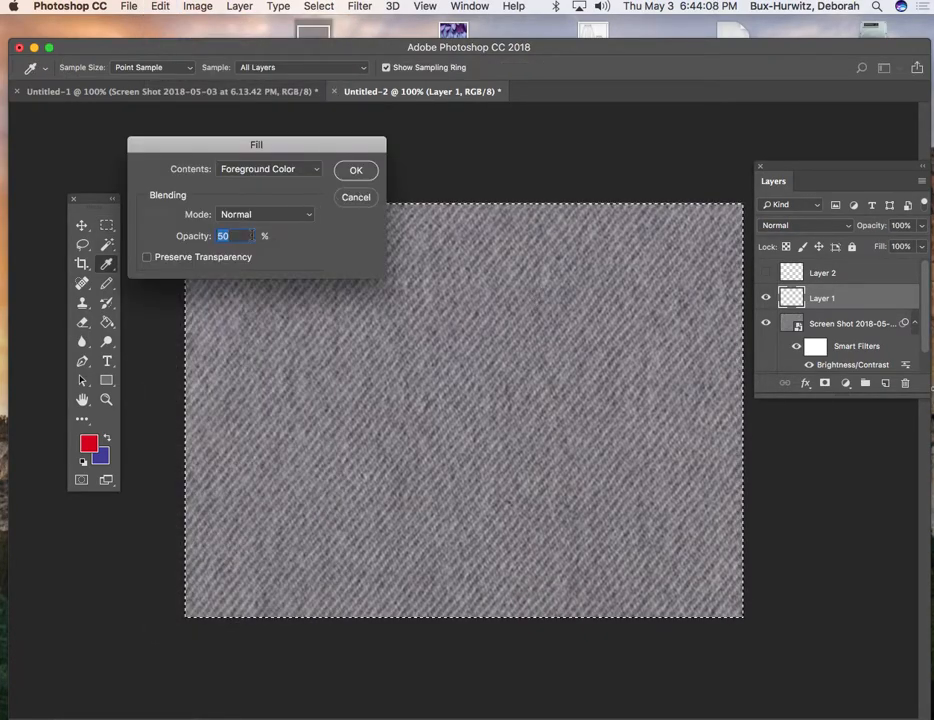
click(366, 172)
key(m)
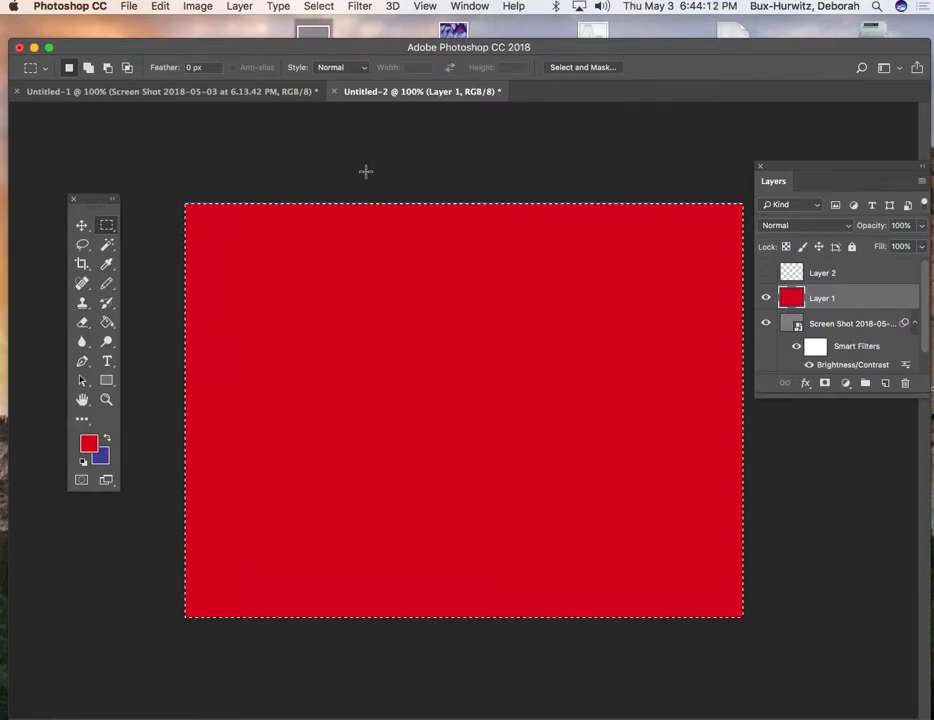
Check the solid red fill up close and undo the full-opacity fill on Layer 1
key(super+equal)
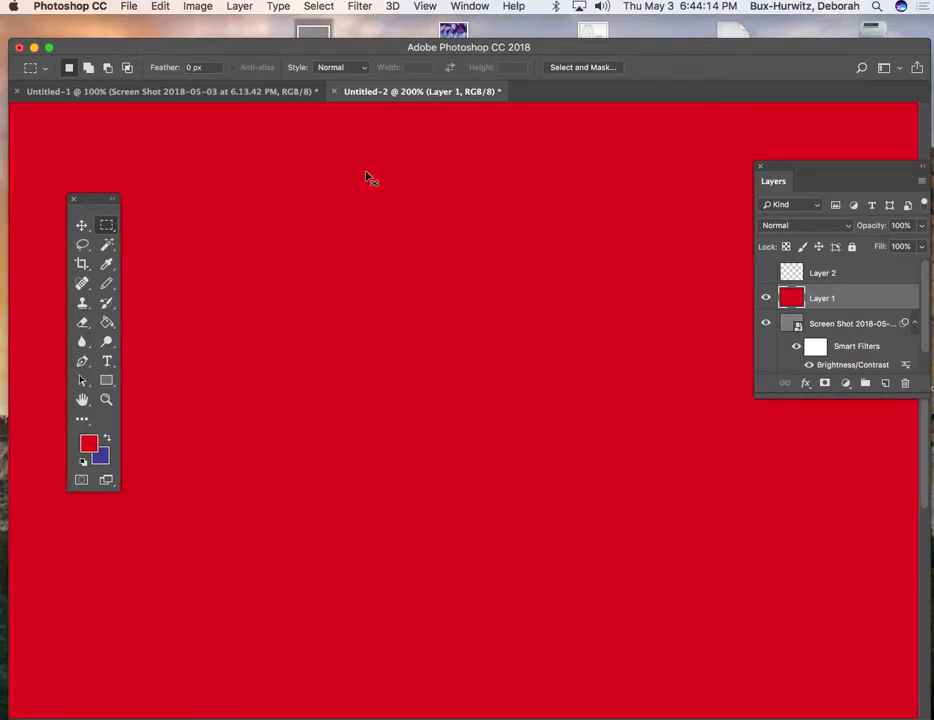
key(super+minus)
key(super+a)
key(super+c)
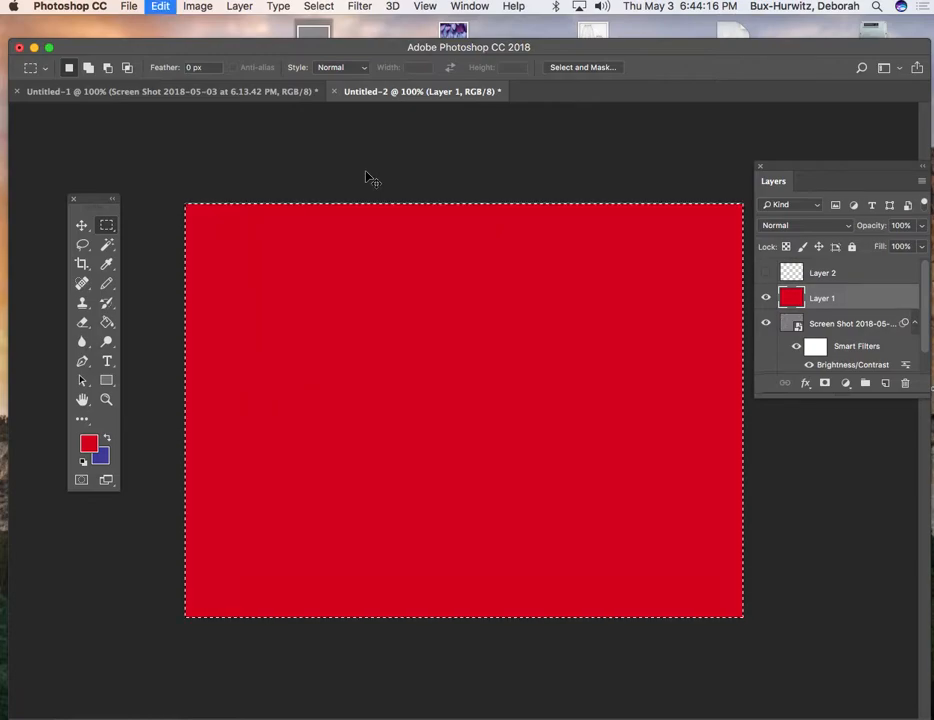
key(BackSpace)
Fill the selection on Layer 1 with the red foreground color at 50% opacity in Normal mode
click(160, 6)
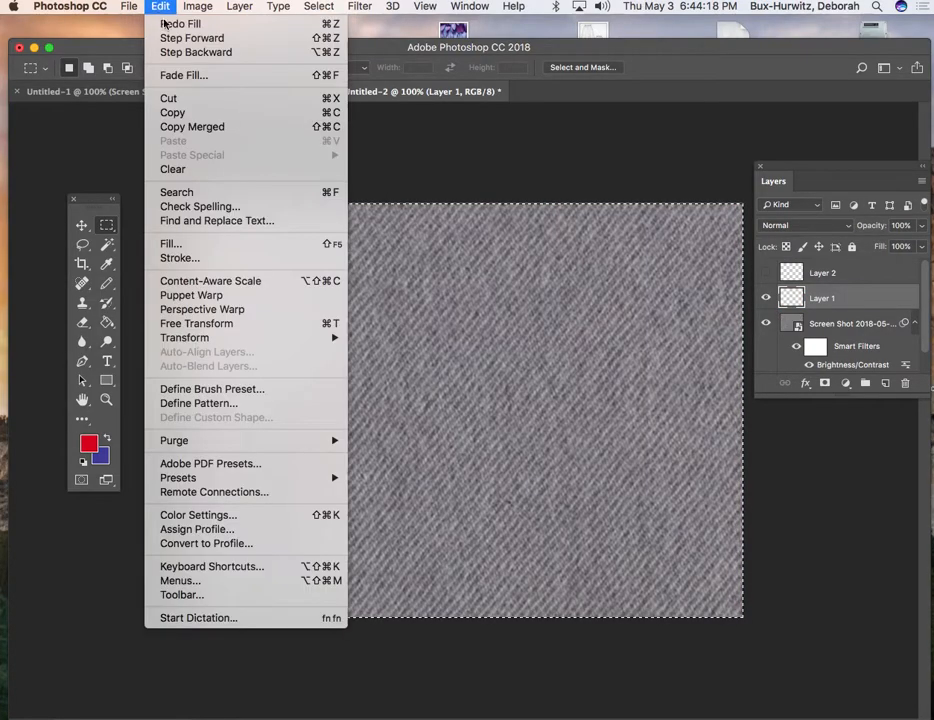
click(180, 245)
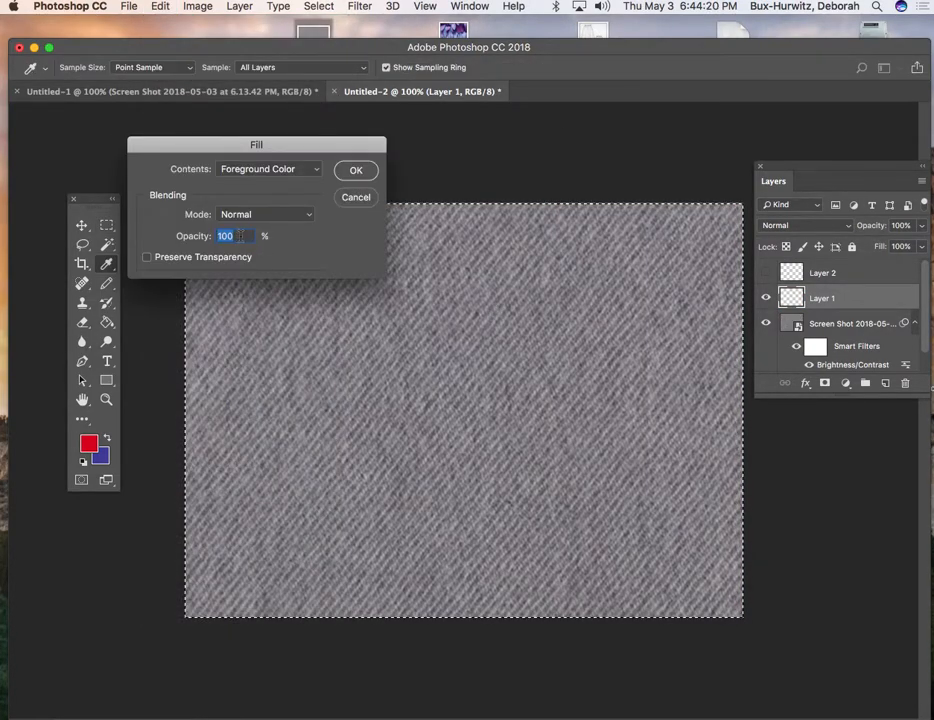
text(50)
click(358, 172)
key(m)
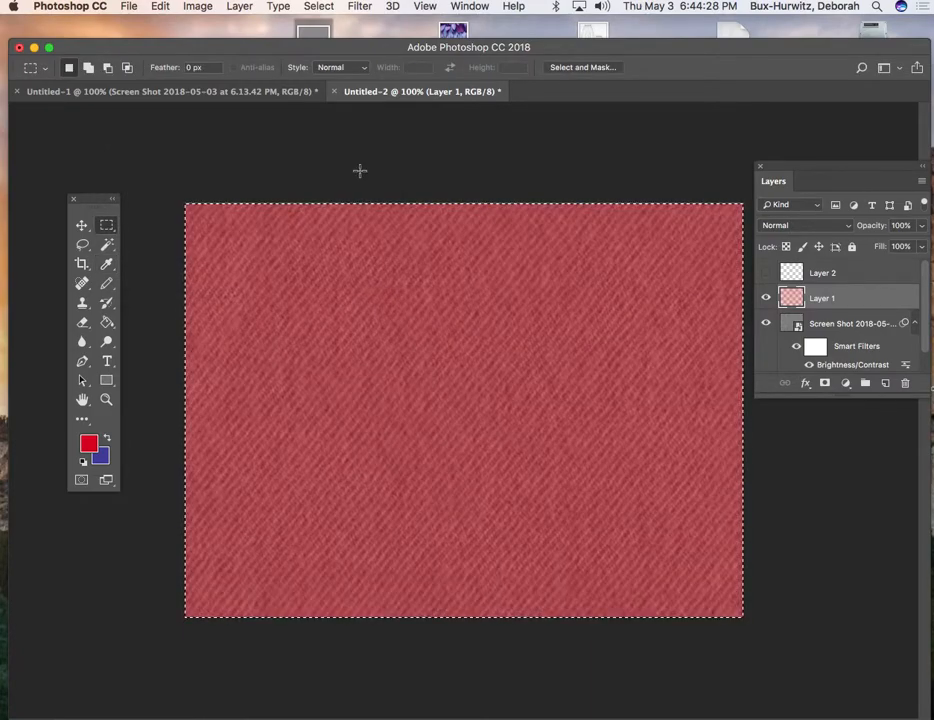
Deselect the filled canvas and examine the red-tinted fabric weave at 200% and 100% magnification
key(super+plus)
key(super+plus)
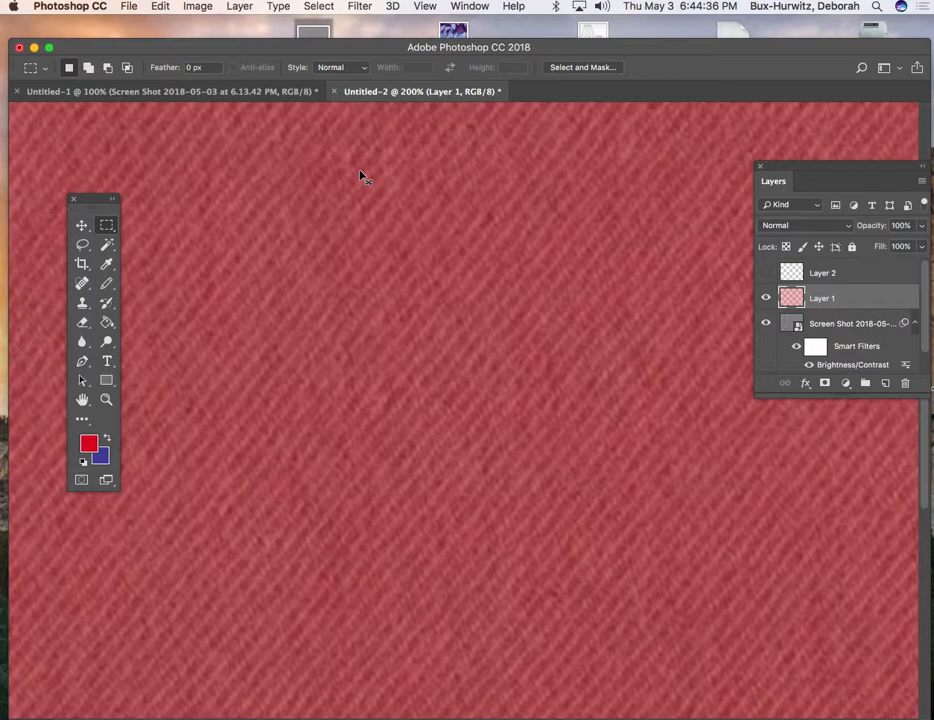
key(super+minus)
key(super+a)
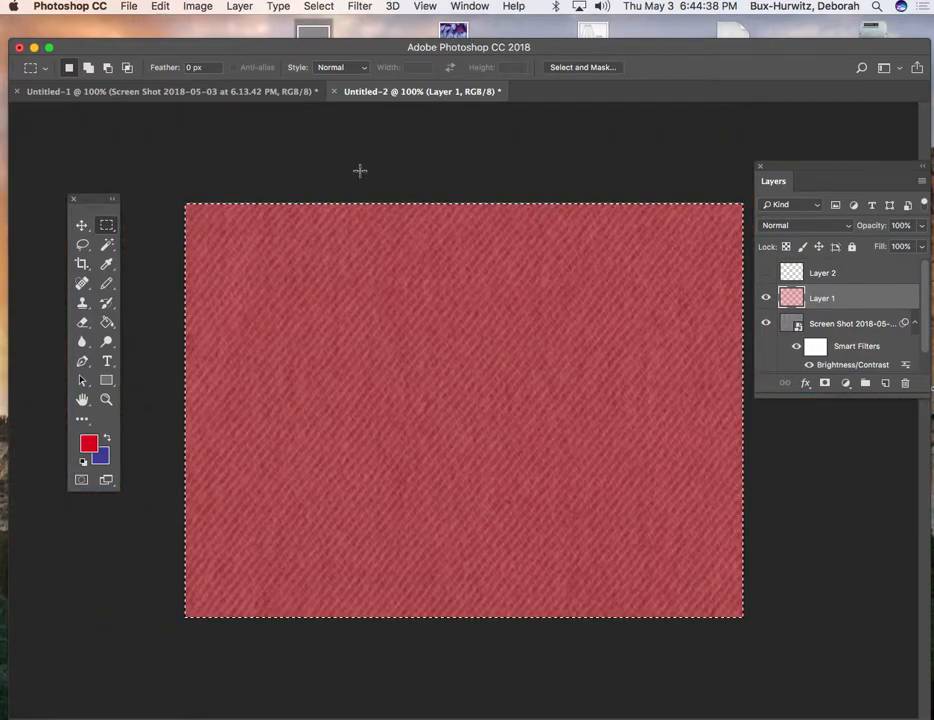
key(super+minus)
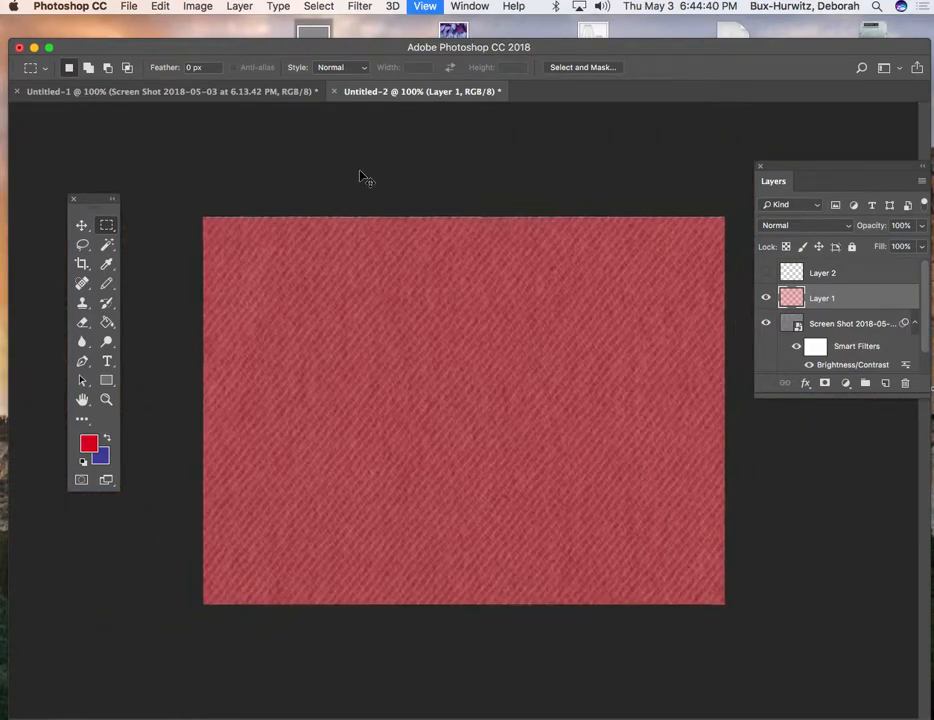
key(super+plus)
key(super+plus)
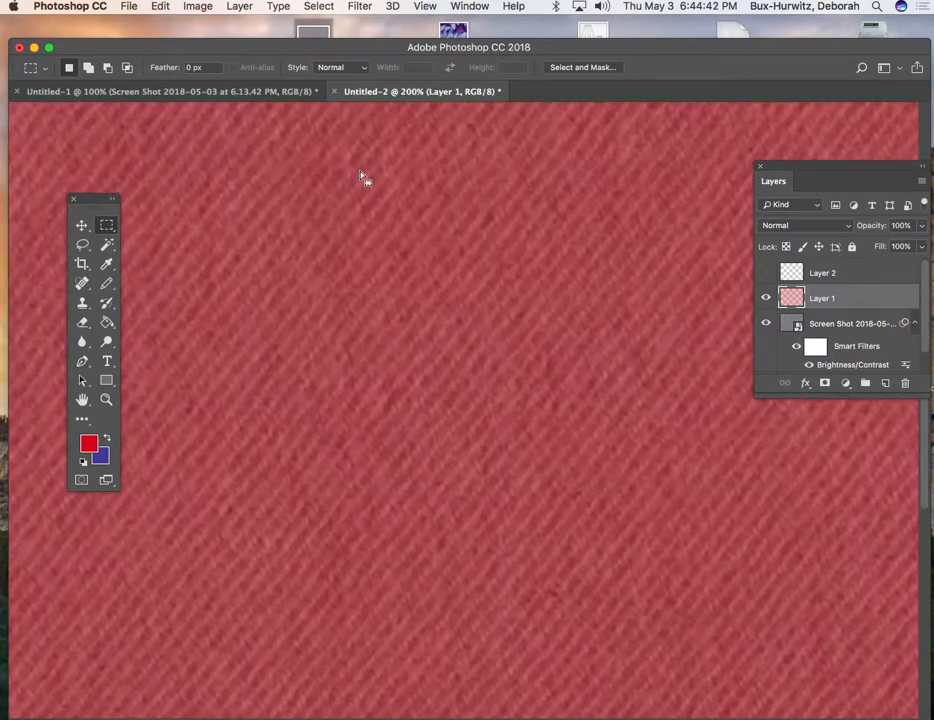
key(super+minus)
key(super+minus)
key(super+plus)
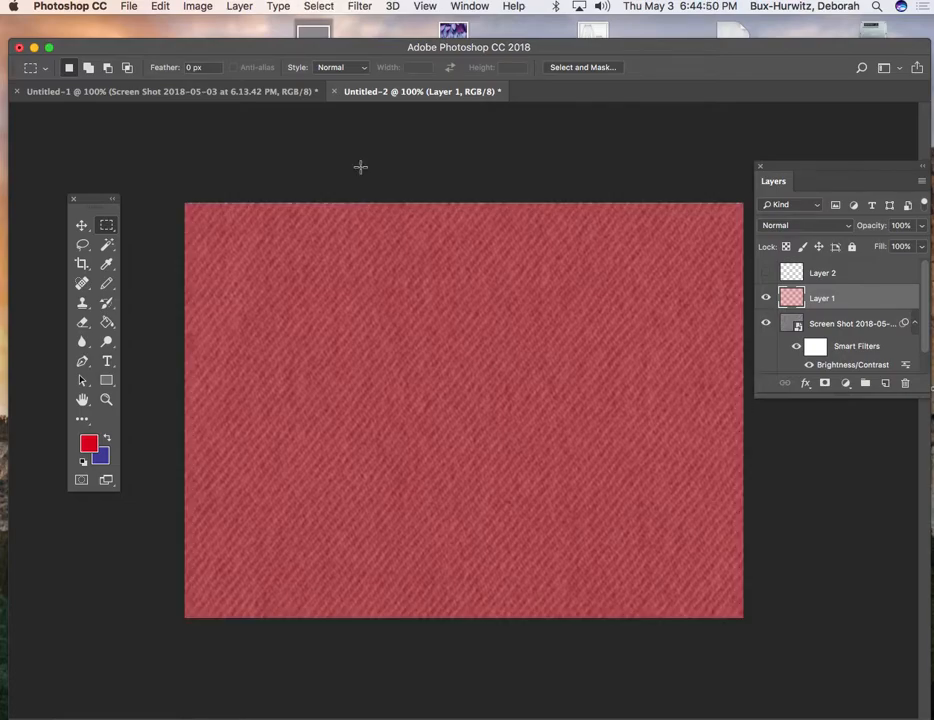
Try a Brightness/Contrast adjustment on Layer 1 with brightness about -106 and contrast about 18, and discard it
click(195, 6)
mouse_move(240, 47)
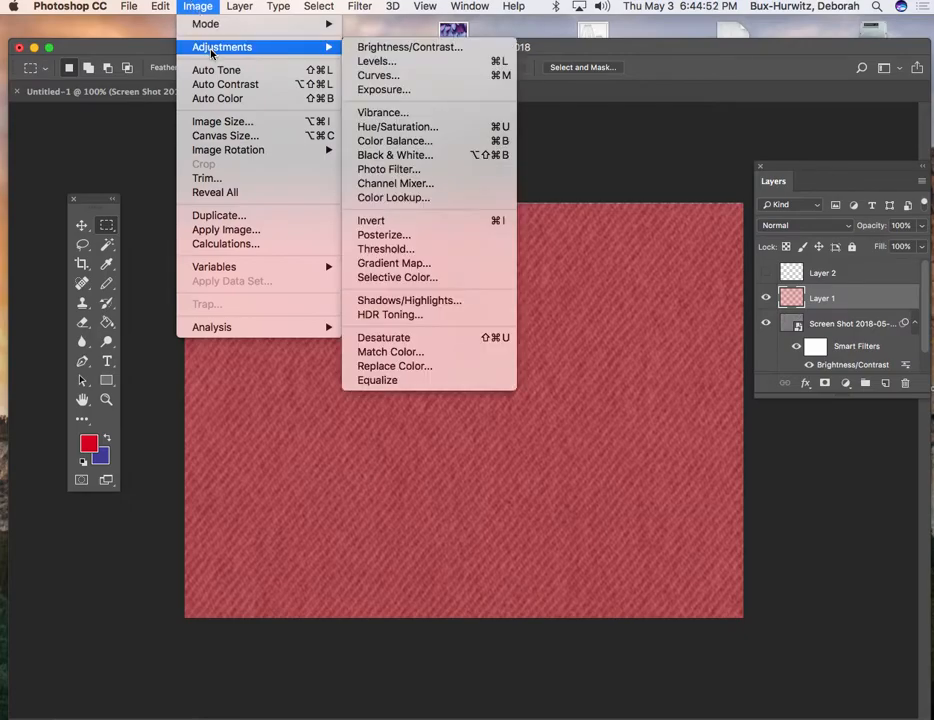
click(405, 48)
drag(200, 272, 279, 358)
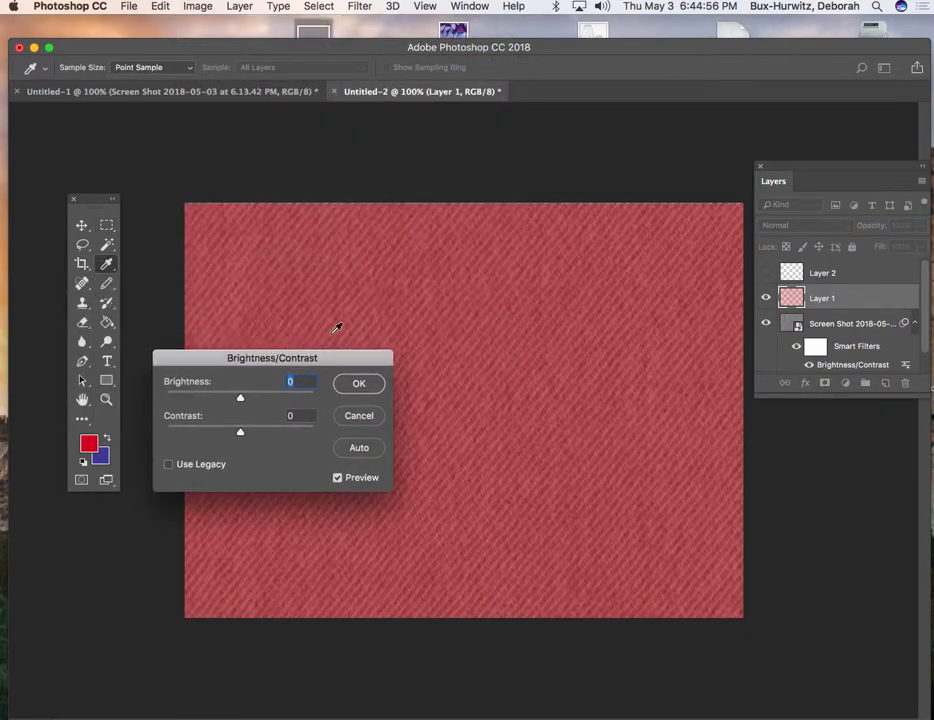
key(super+plus)
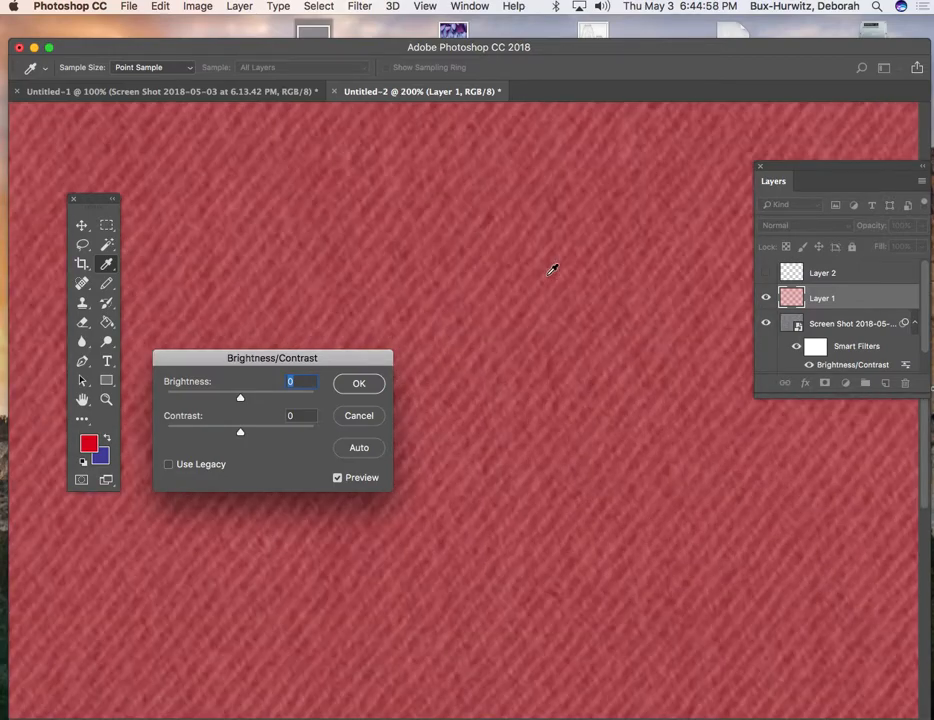
drag(240, 434, 189, 400)
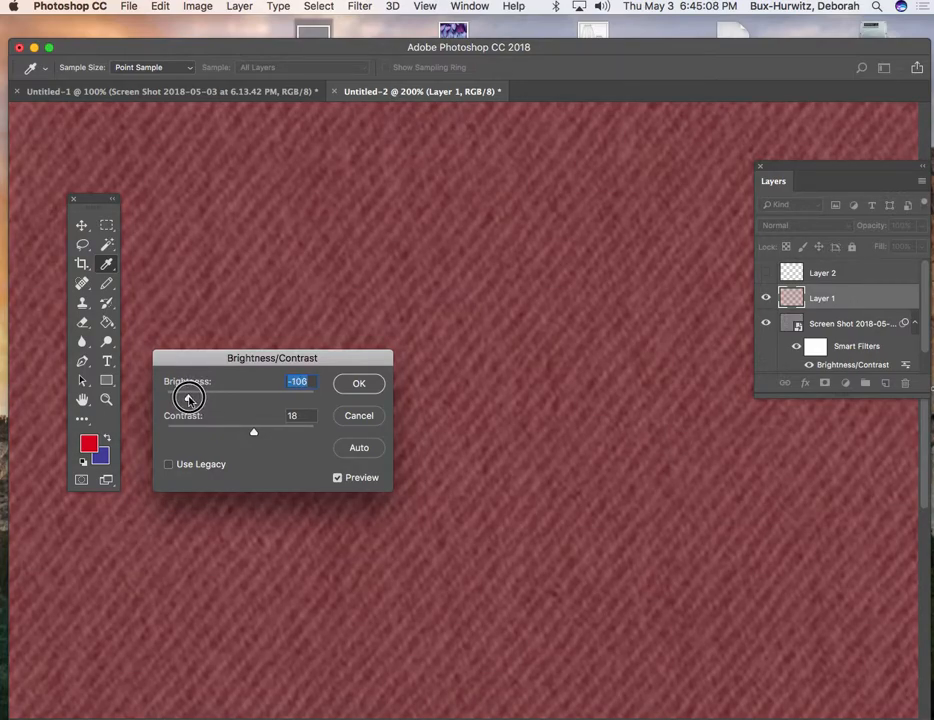
click(370, 416)
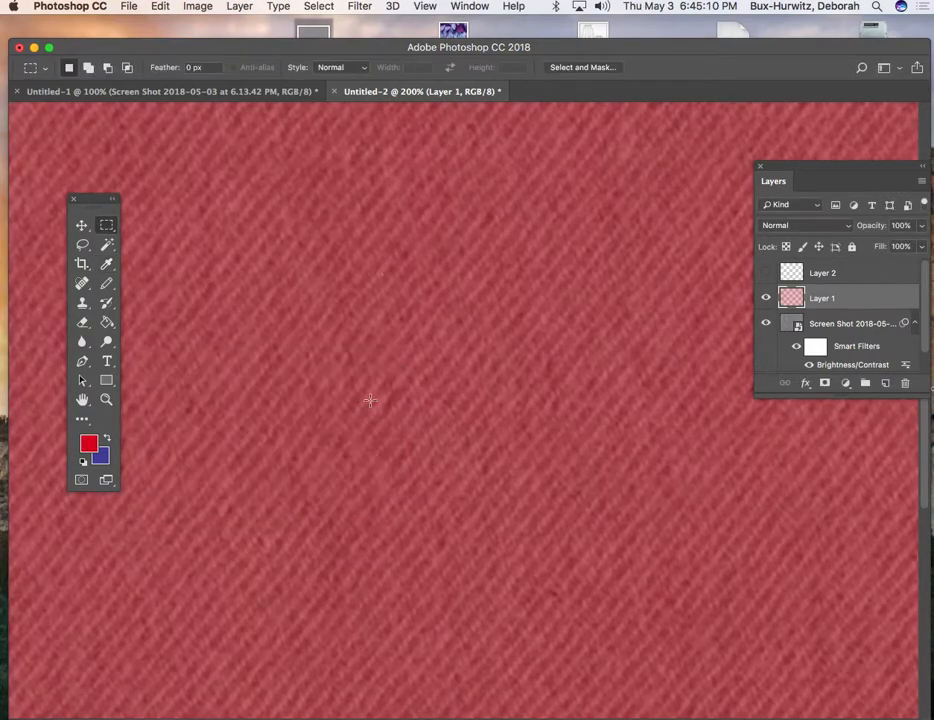
Try a Curves adjustment on Layer 1 that pulls the RGB midtones down to input 127, output 32, and discard it
click(205, 6)
mouse_move(214, 48)
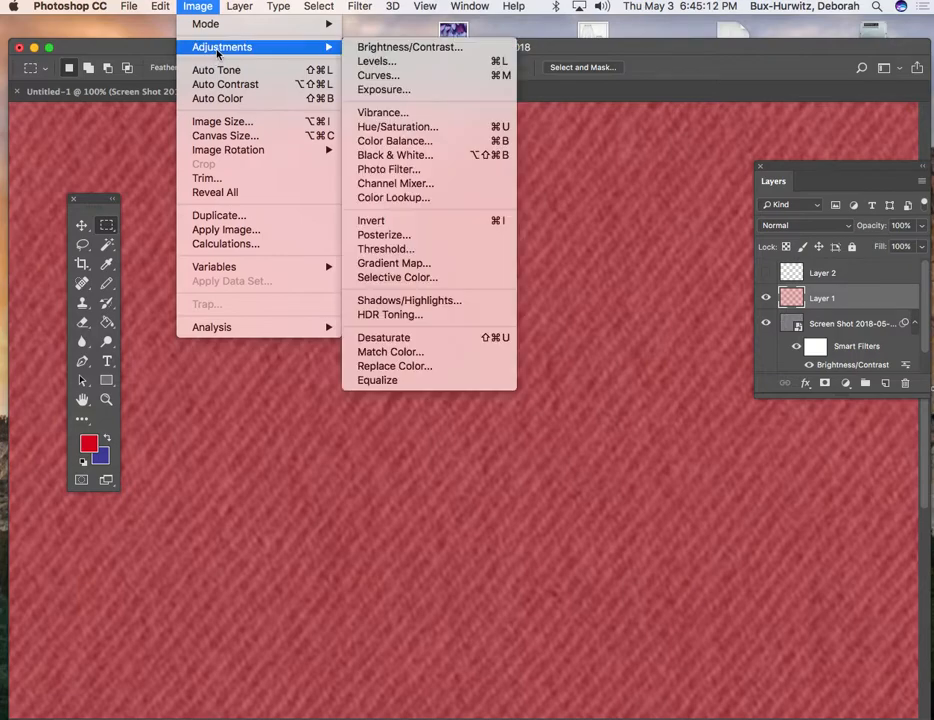
click(394, 77)
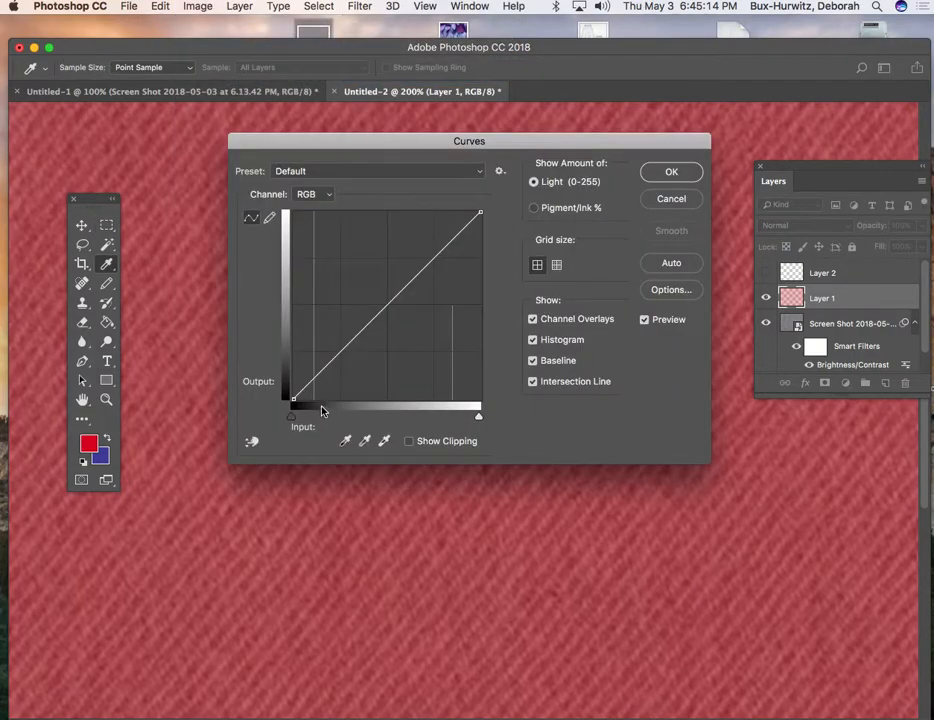
drag(448, 143, 282, 140)
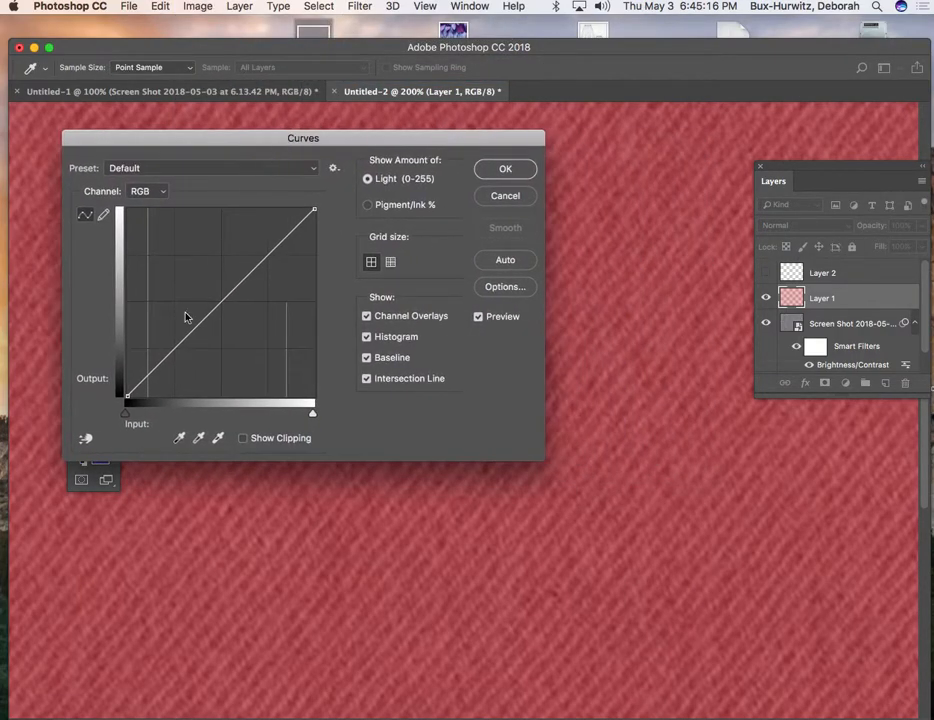
drag(160, 367, 221, 373)
click(167, 373)
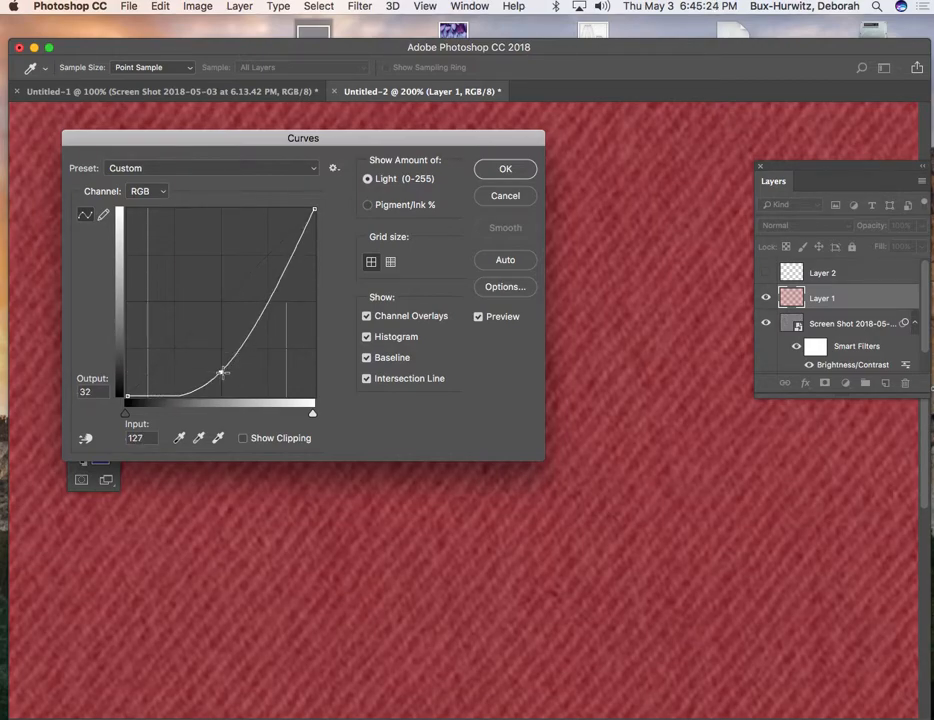
click(512, 200)
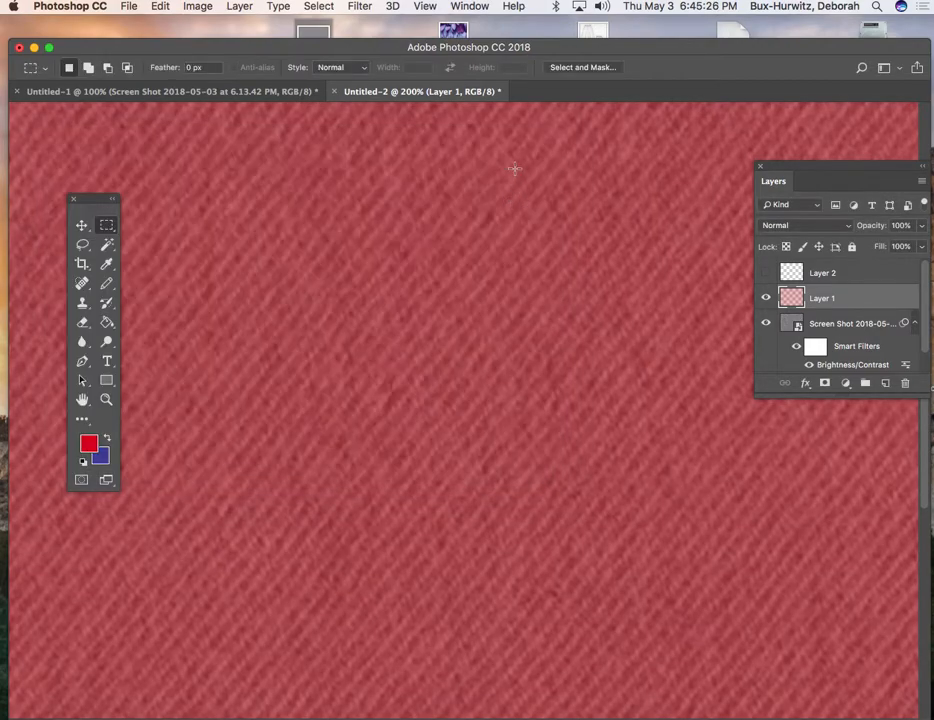
Try a Hue/Saturation adjustment on Layer 1 with hue about +50 and saturation about +37, and discard it
click(205, 8)
mouse_move(320, 47)
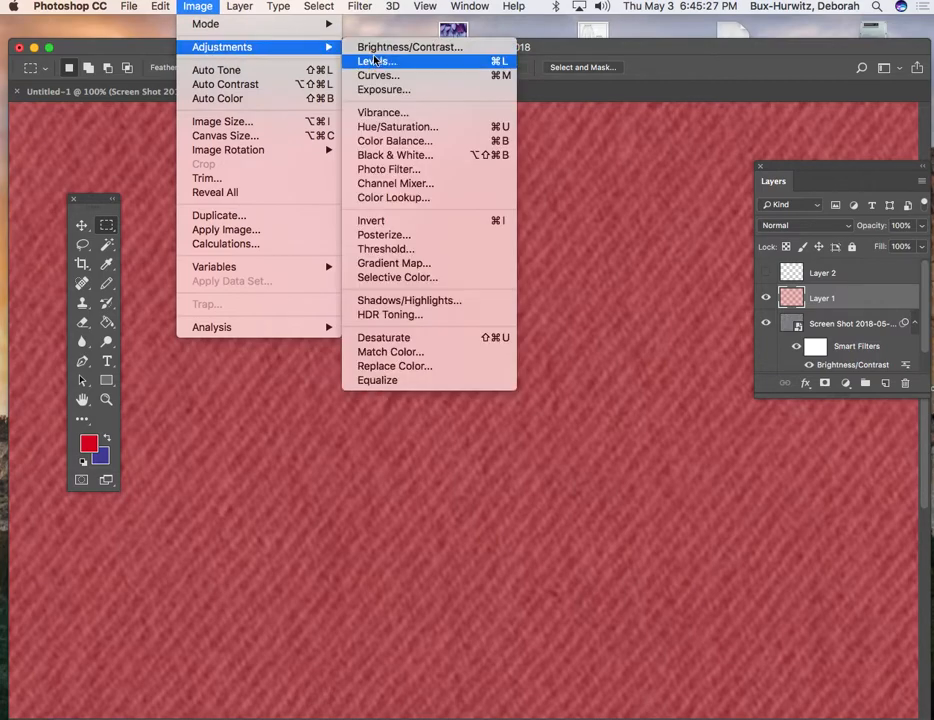
click(394, 128)
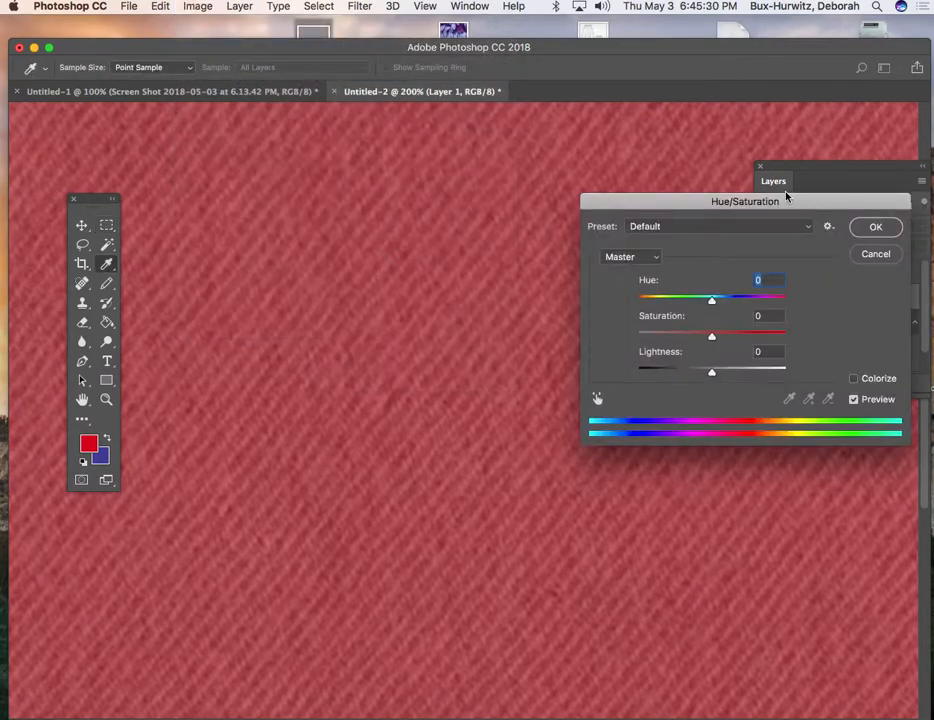
drag(744, 201, 291, 146)
drag(252, 243, 277, 240)
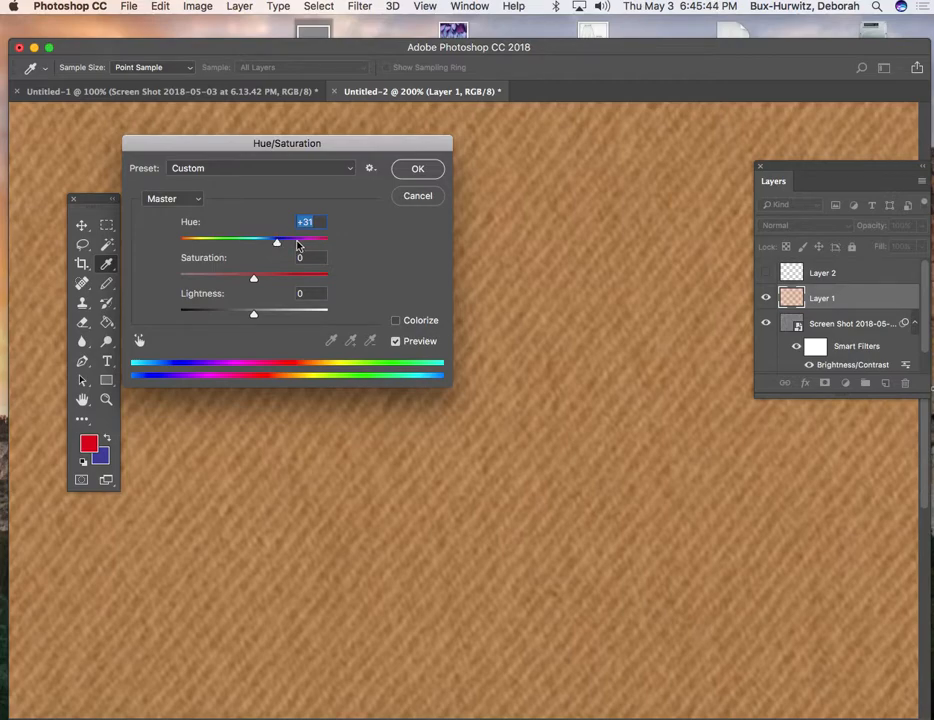
mouse_move(276, 241)
mouse_down()
mouse_move(292, 242)
mouse_move(278, 242)
mouse_up()
drag(253, 283, 288, 244)
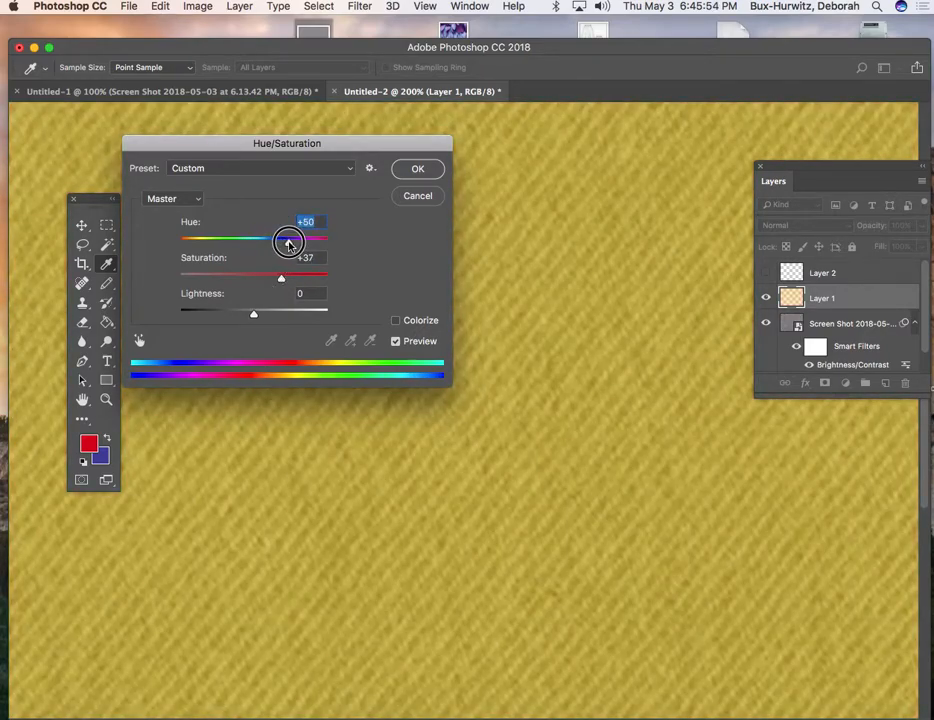
click(418, 197)
key(m)
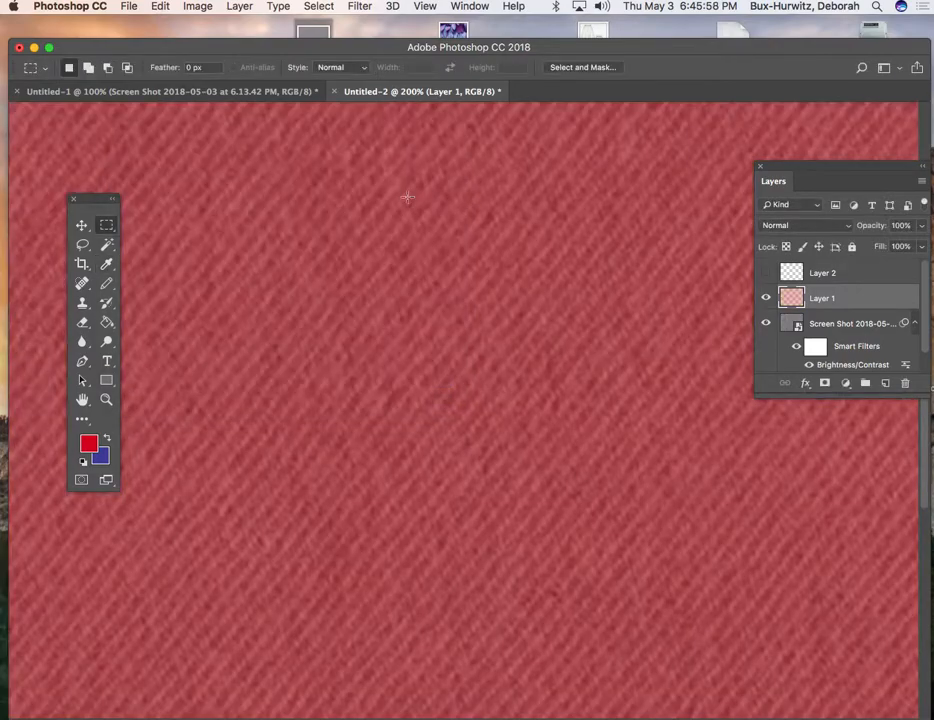
key(super+minus)
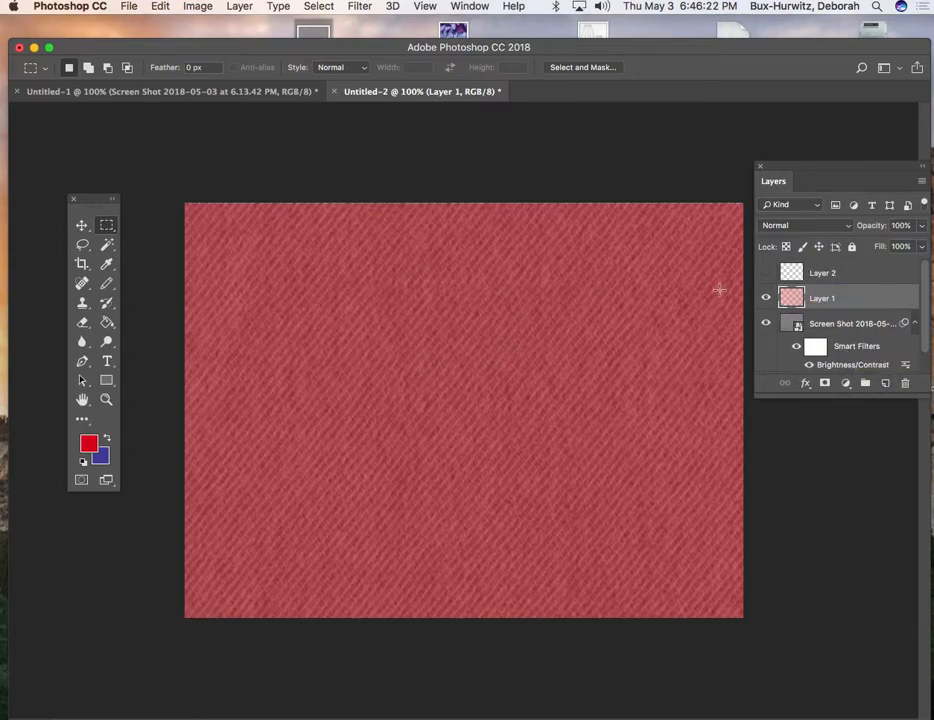
click(197, 6)
click(203, 6)
click(204, 6)
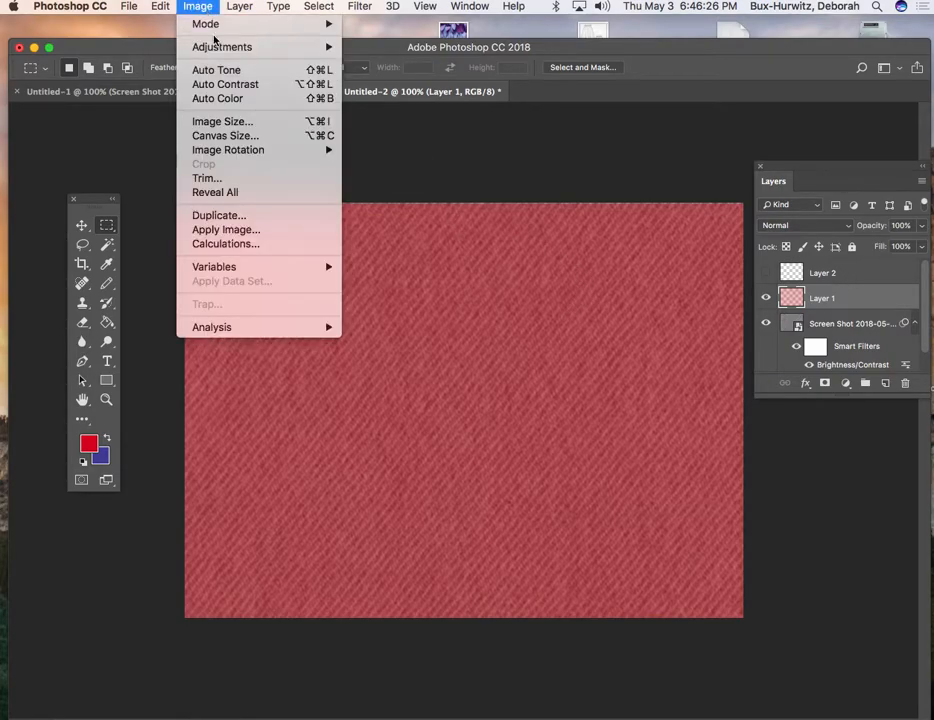
click(200, 7)
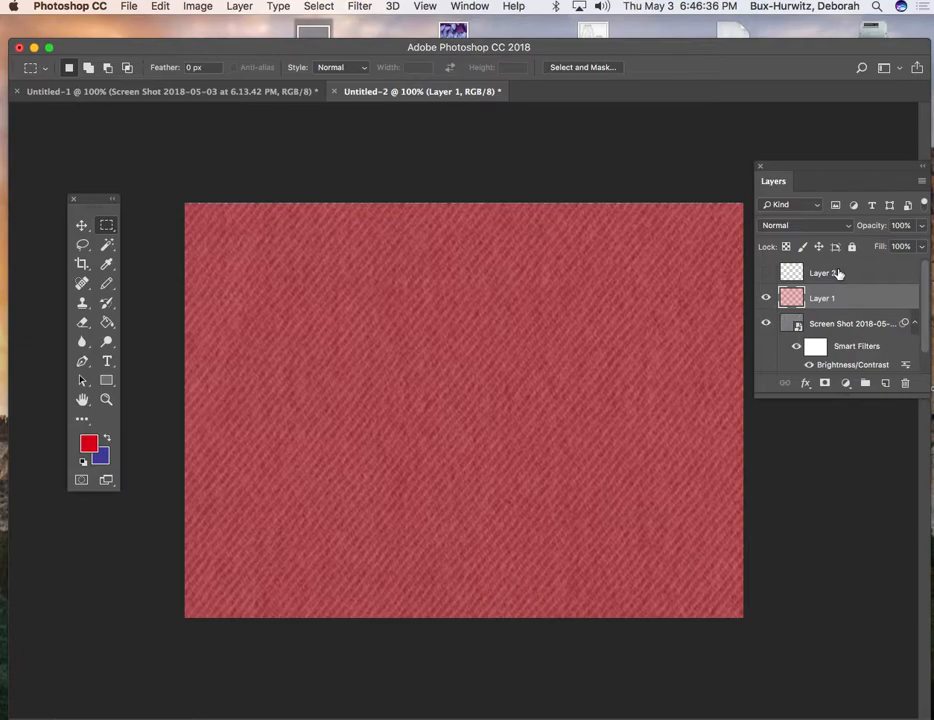
Reposition and enlarge the Layers panel so the whole layer stack down to Background fits
drag(817, 170, 811, 127)
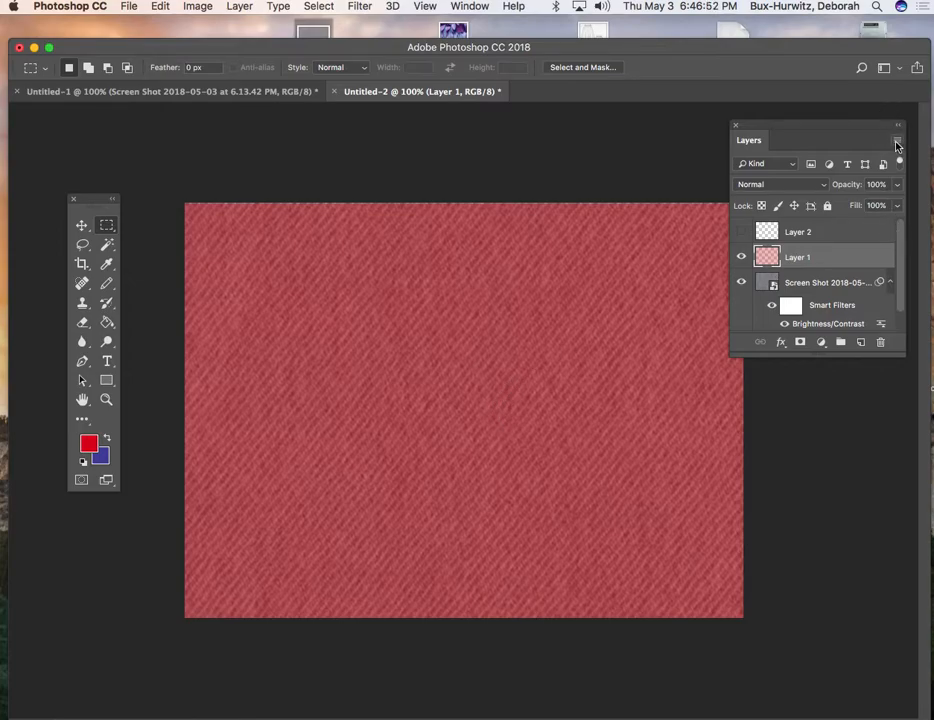
mouse_move(902, 299)
mouse_down()
mouse_move(903, 307)
mouse_move(903, 277)
mouse_up()
drag(901, 352, 905, 425)
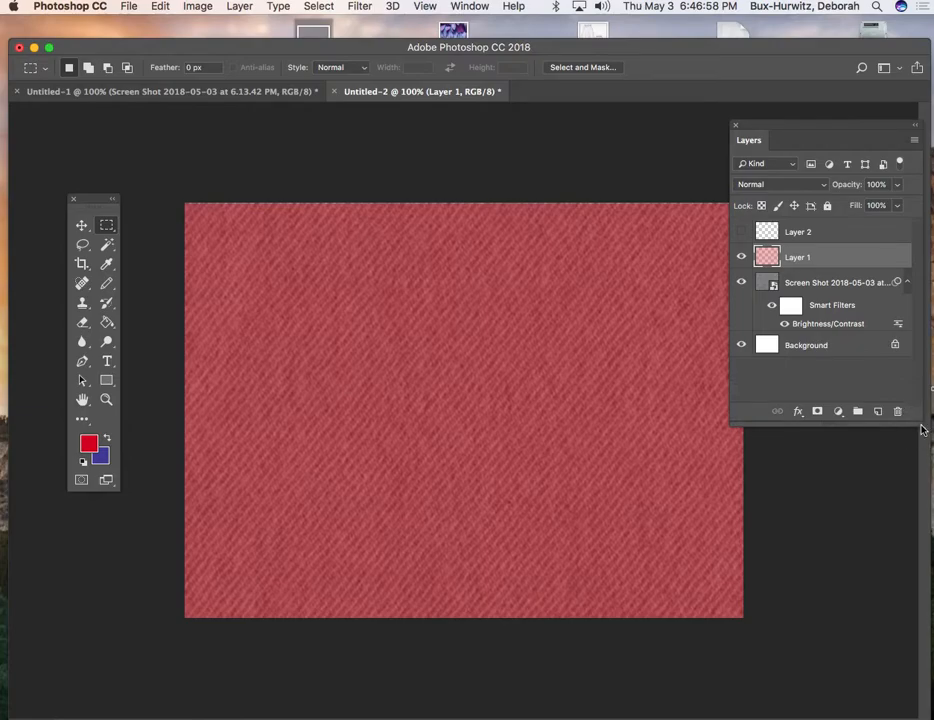
Delete the hidden, empty Layer 2 and flatten the image into a single Background layer
click(856, 233)
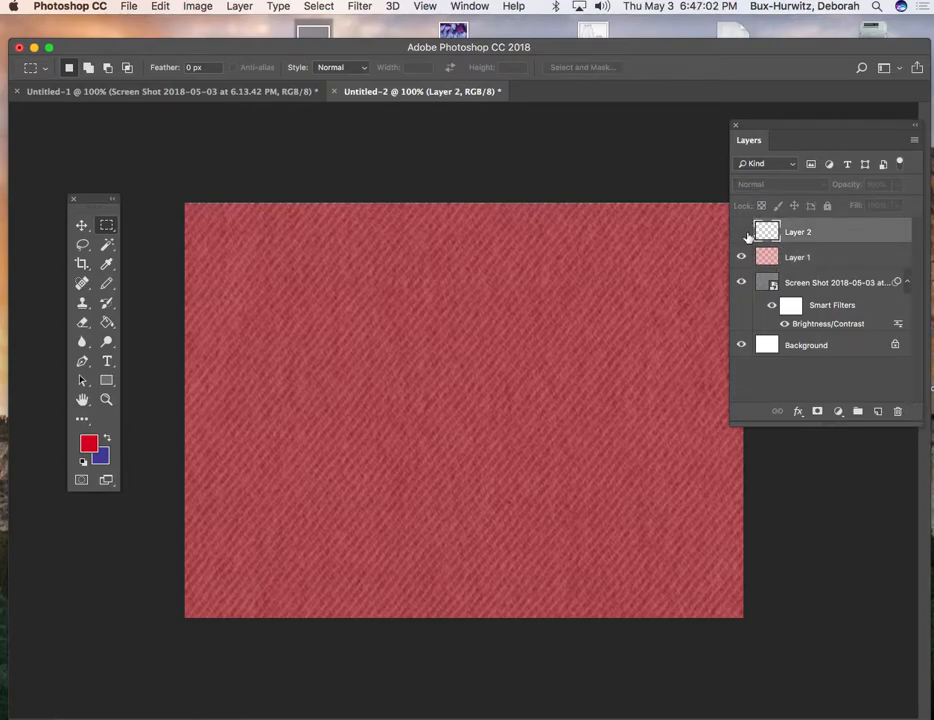
click(898, 411)
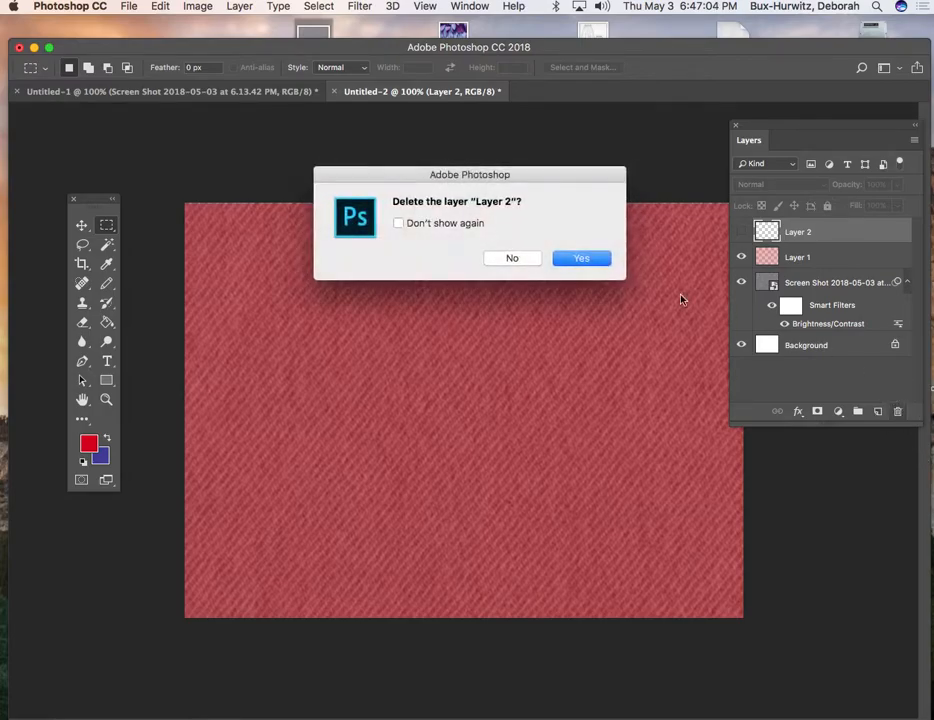
click(579, 260)
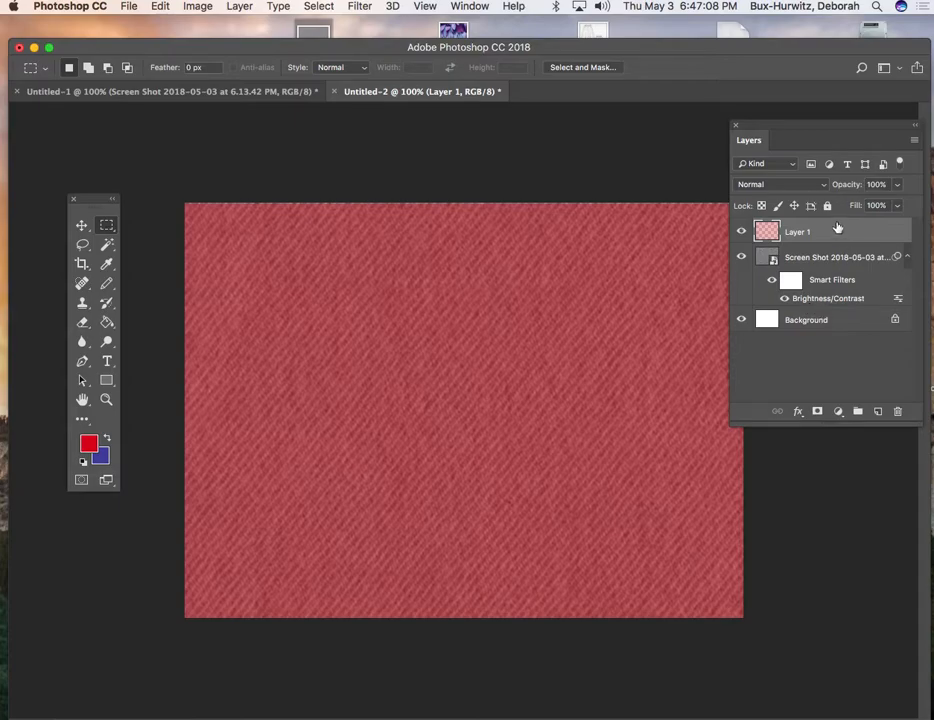
click(913, 143)
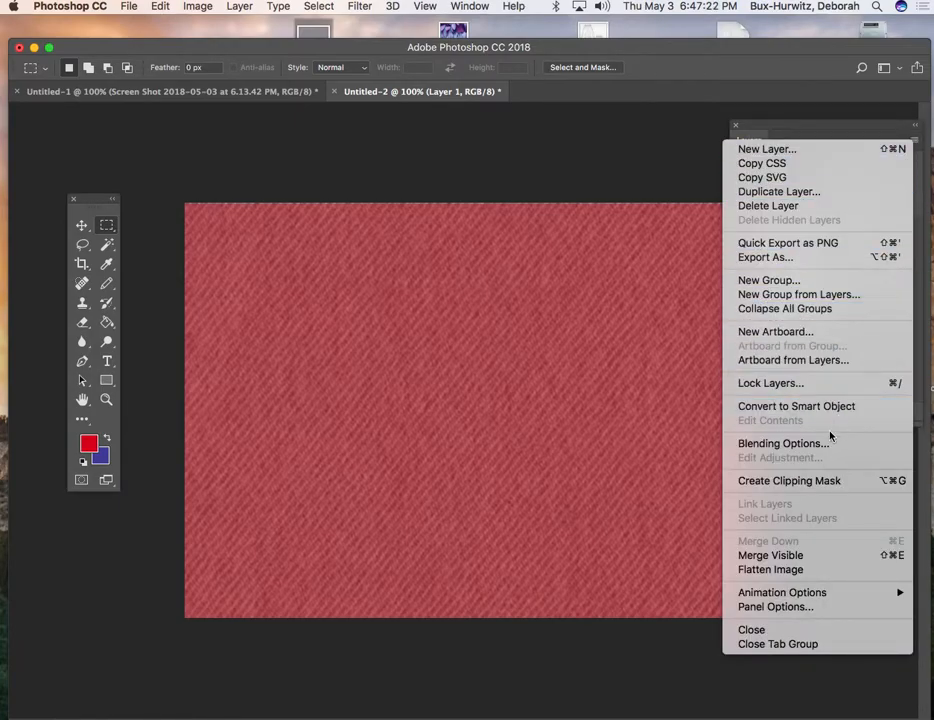
click(842, 570)
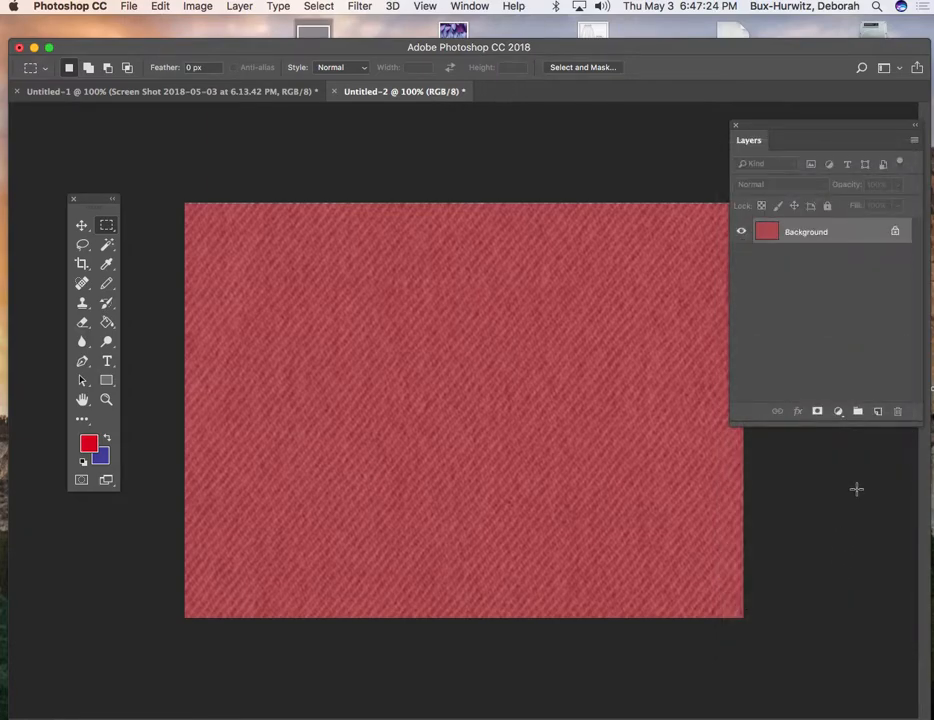
Reposition the application window and the Layers panel so the panel no longer covers the red texture
click(913, 138)
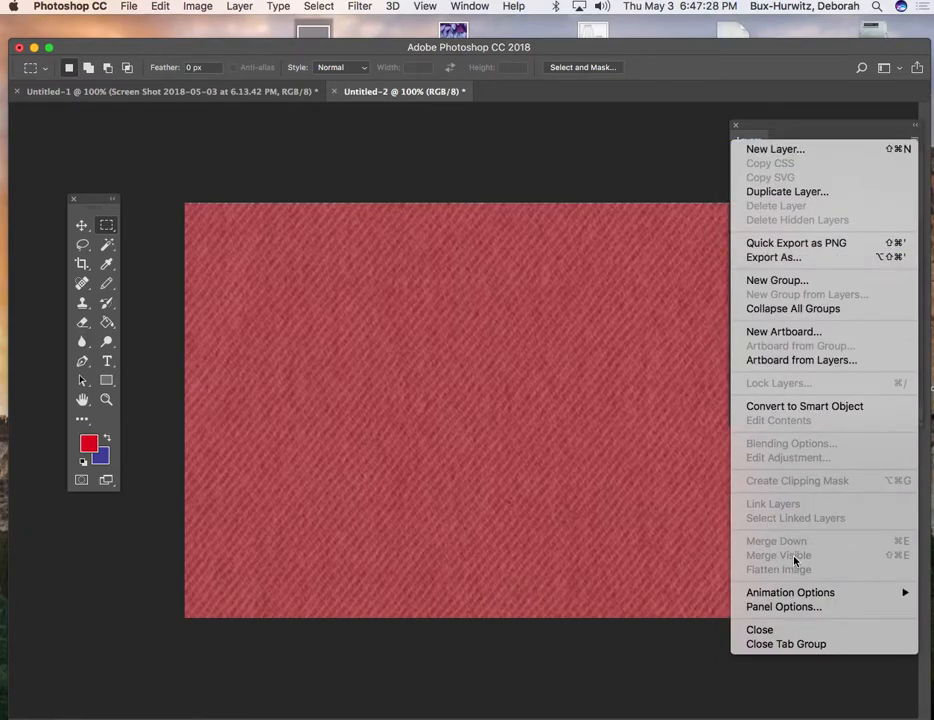
click(832, 129)
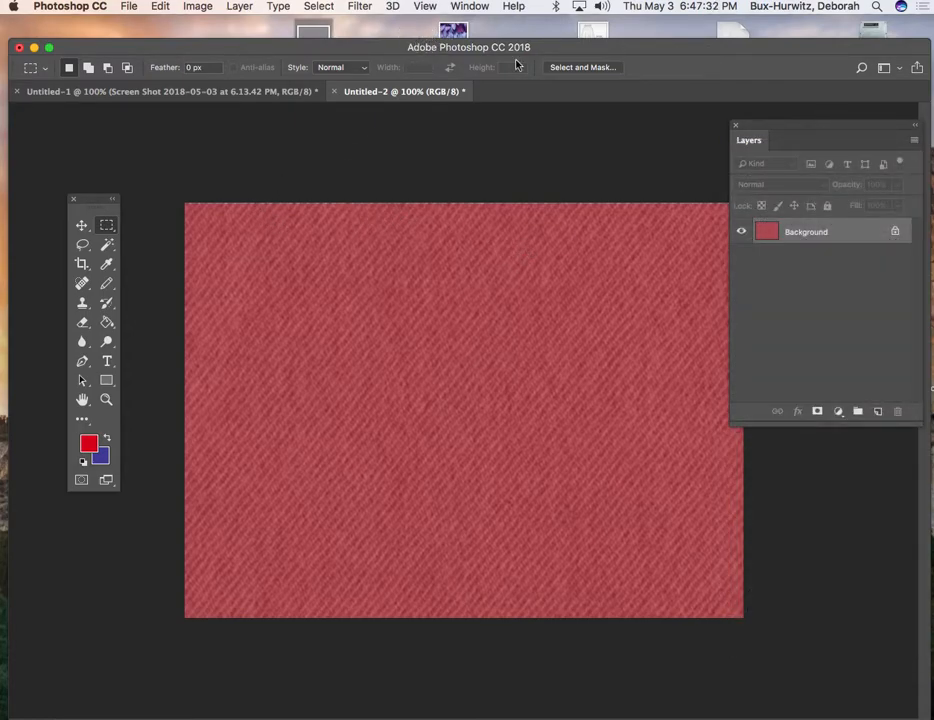
drag(549, 46, 526, 46)
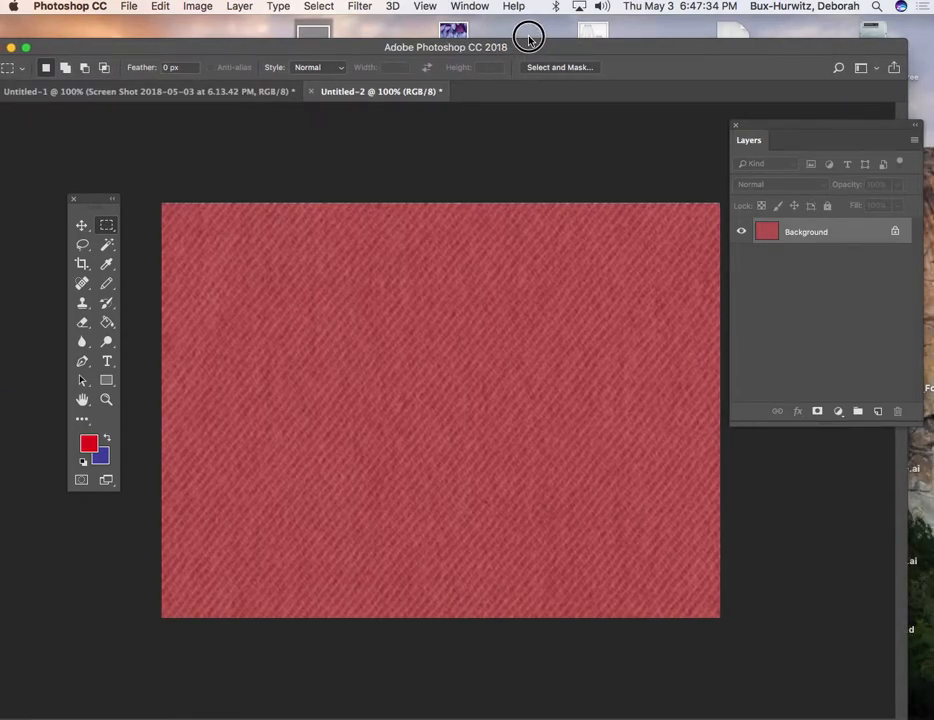
drag(782, 131, 805, 139)
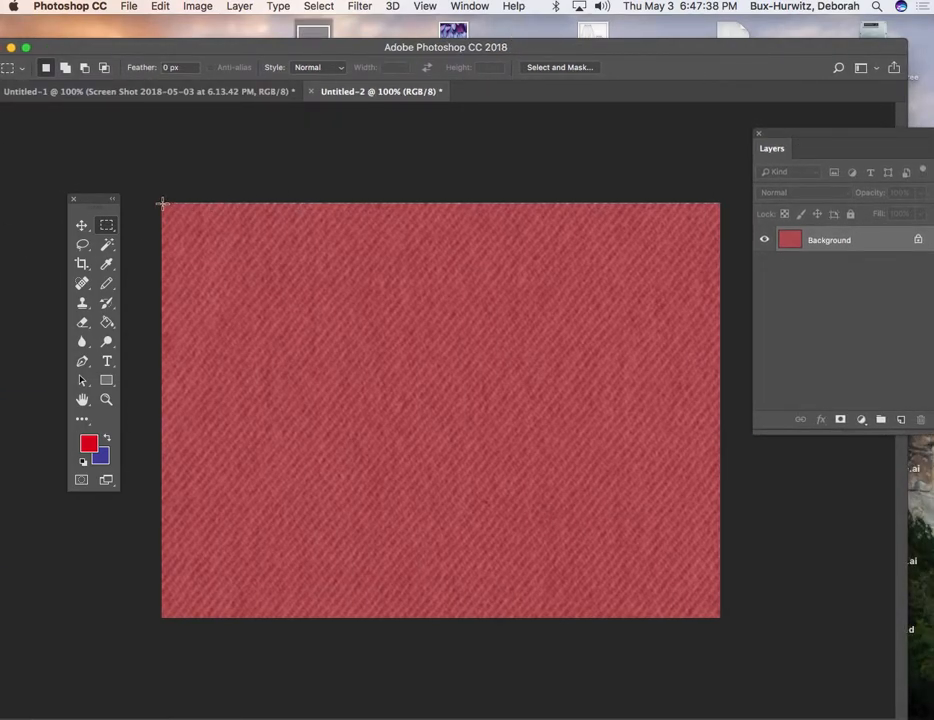
drag(207, 46, 223, 43)
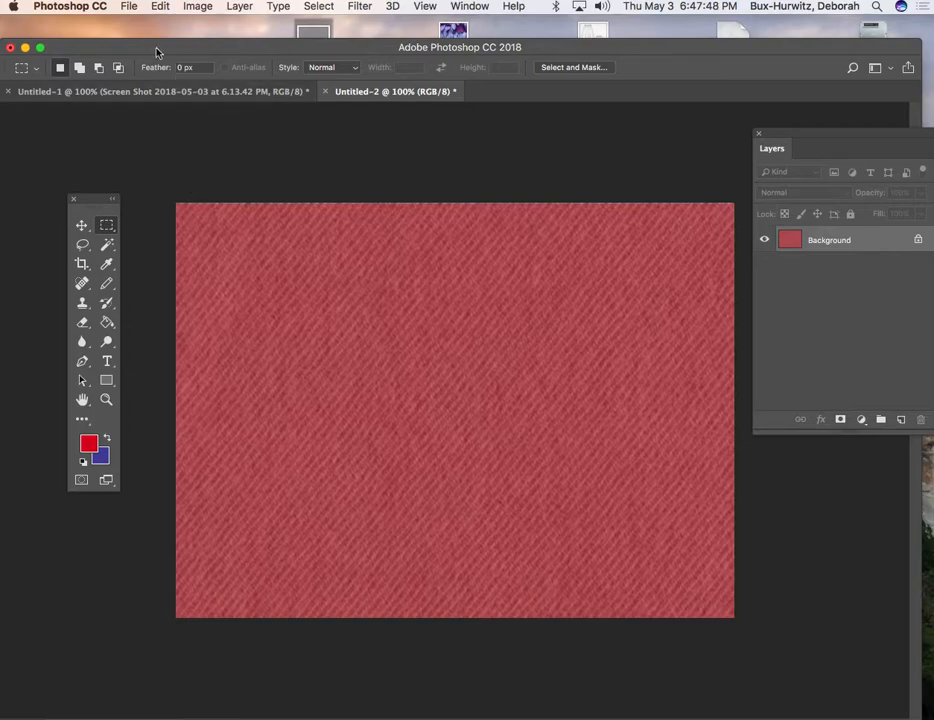
Create a new 10 by 10 inch document at 150 pixels/inch in RGB Color with a white background
click(127, 7)
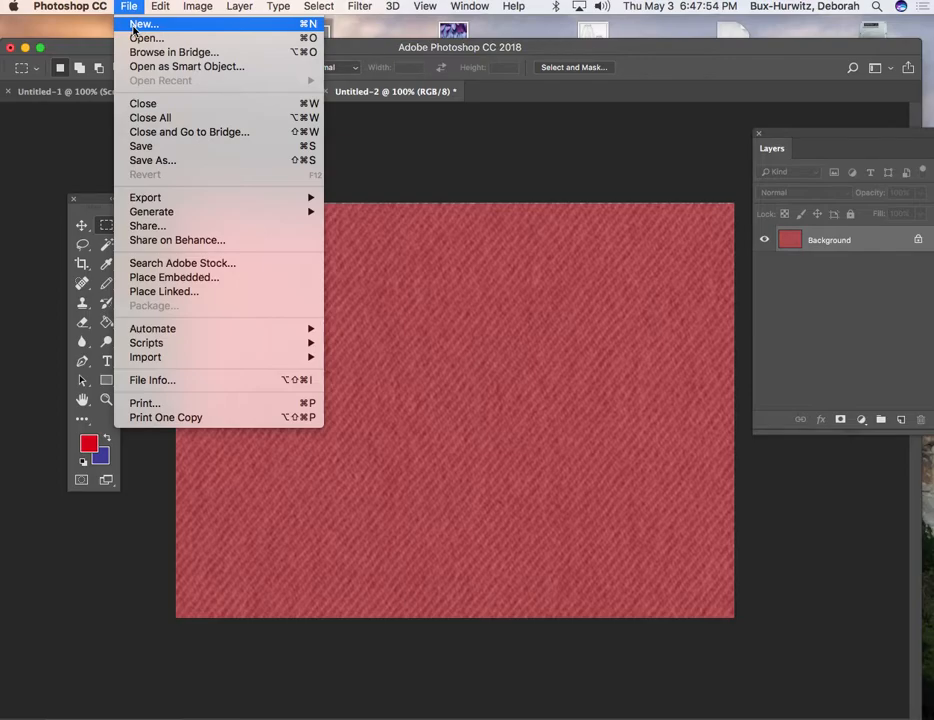
click(134, 28)
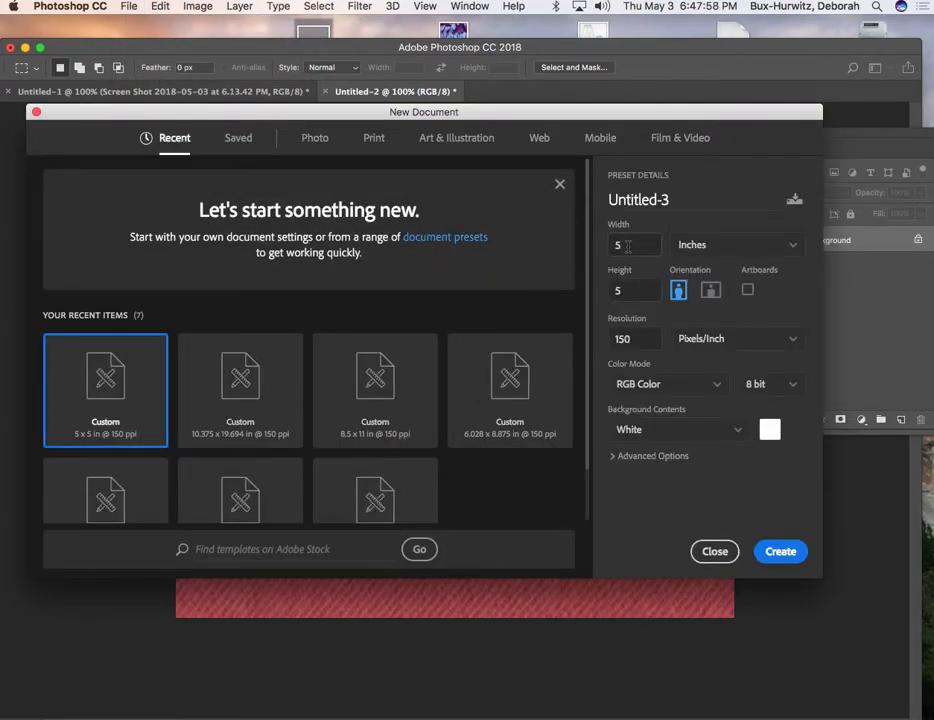
double_click(613, 244)
text(10)
double_click(614, 290)
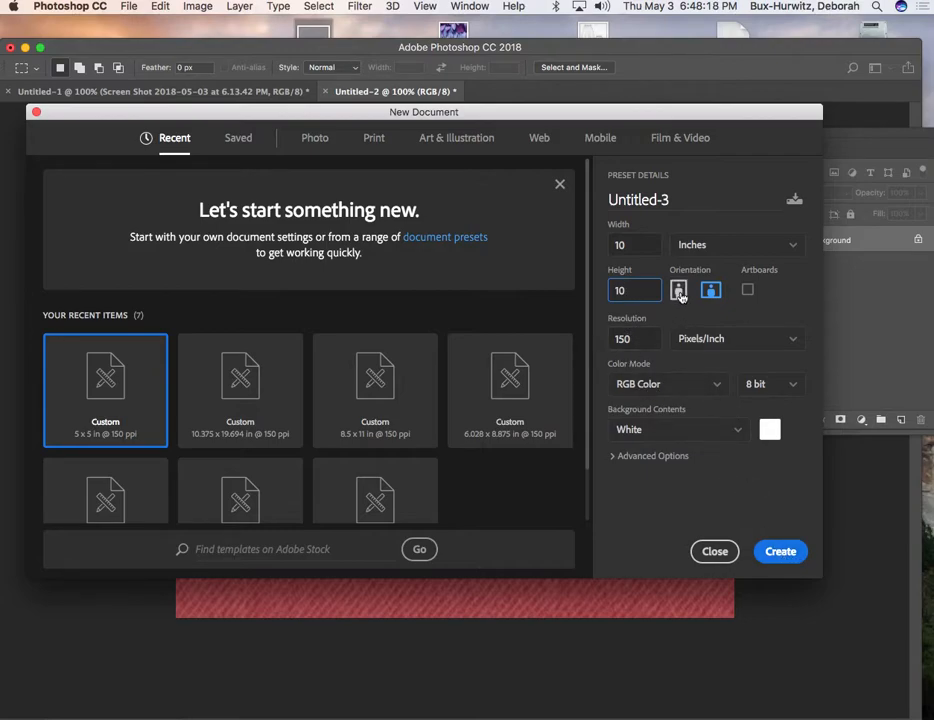
click(795, 555)
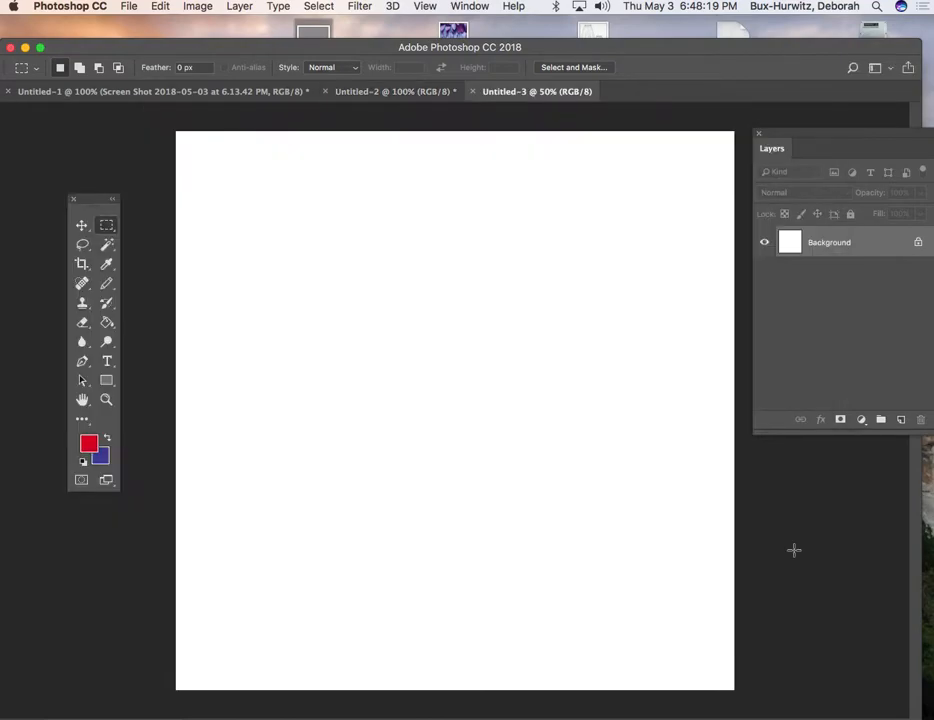
Switch to the Untitled-2 document with the red fabric texture and select its whole canvas
click(398, 92)
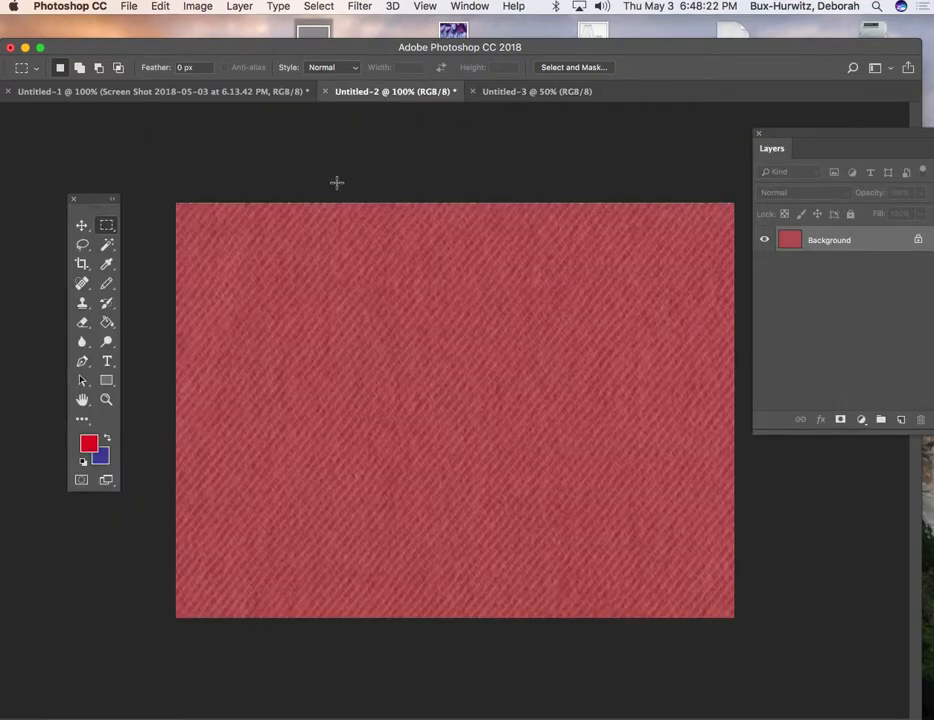
drag(816, 138, 811, 129)
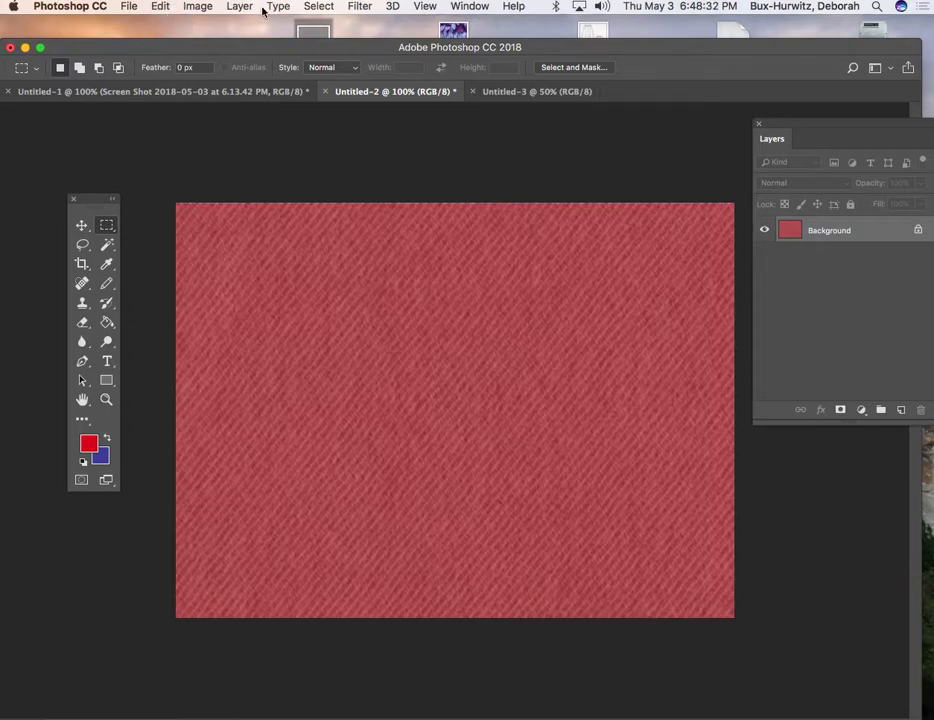
click(315, 7)
click(316, 7)
click(313, 7)
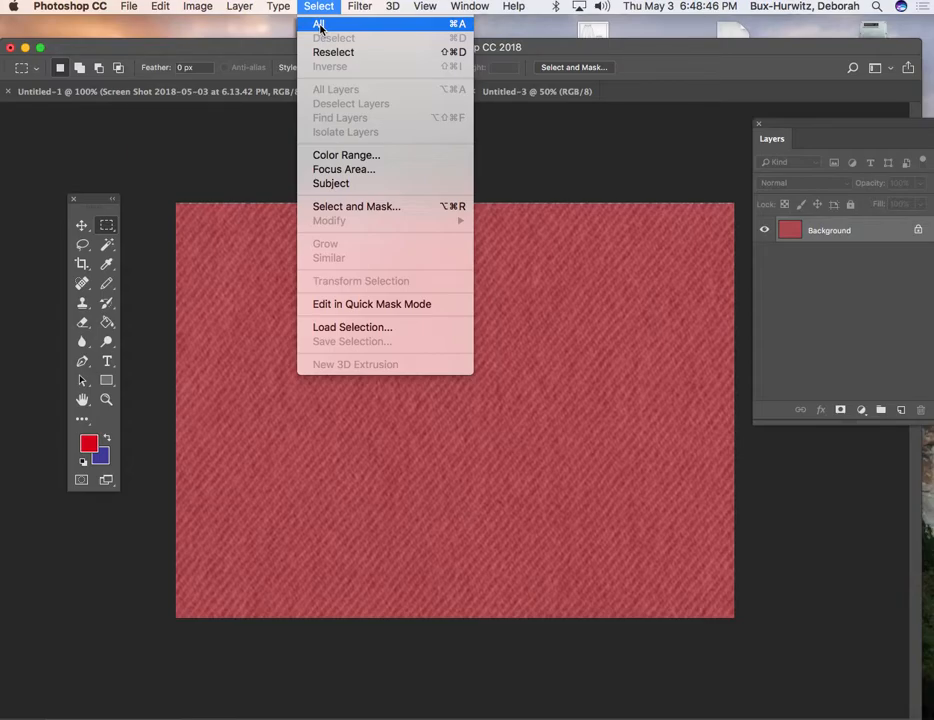
click(319, 25)
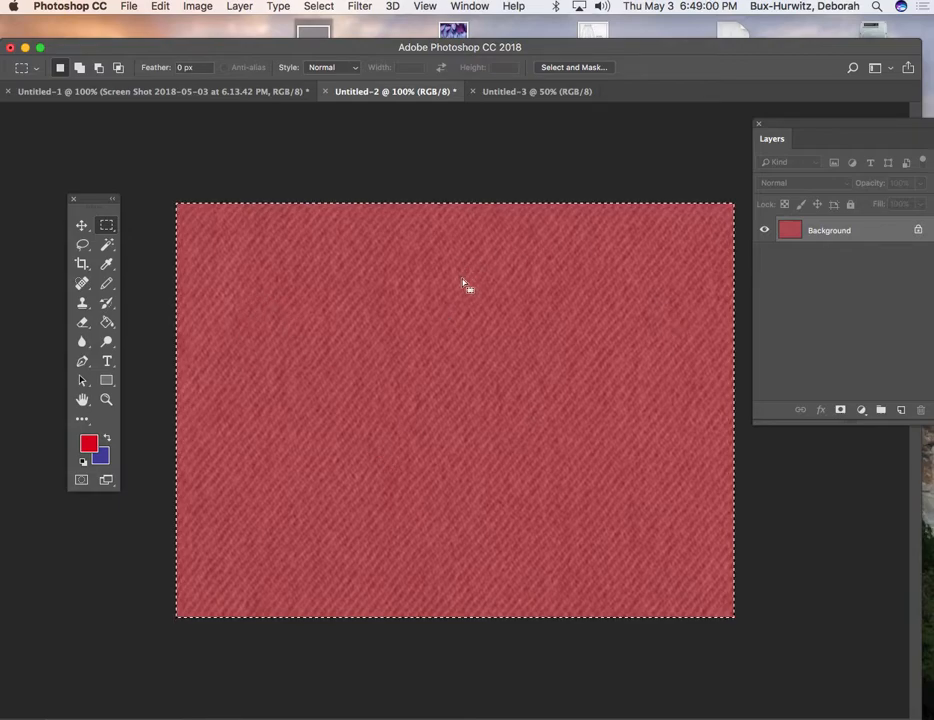
Define the selected red fabric texture as a pattern, keeping the suggested name Pattern 4
click(161, 7)
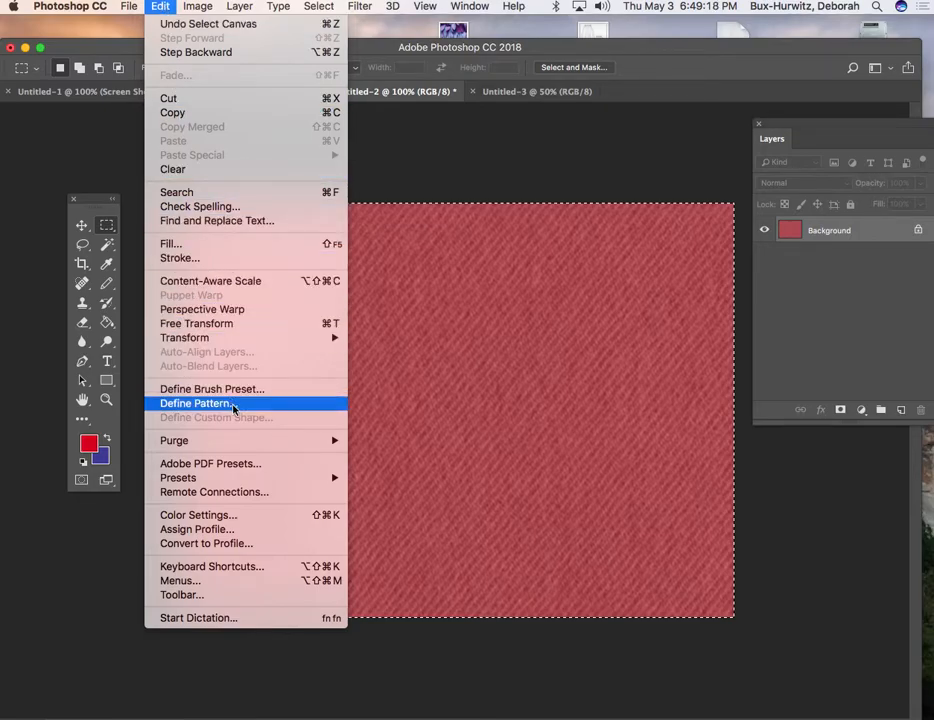
click(161, 7)
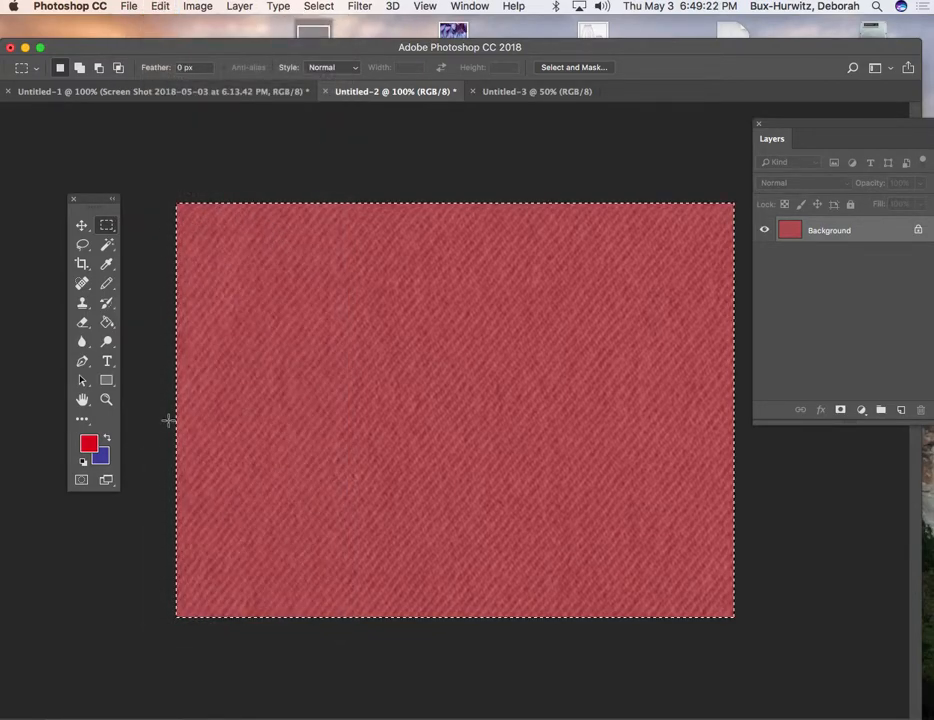
click(160, 7)
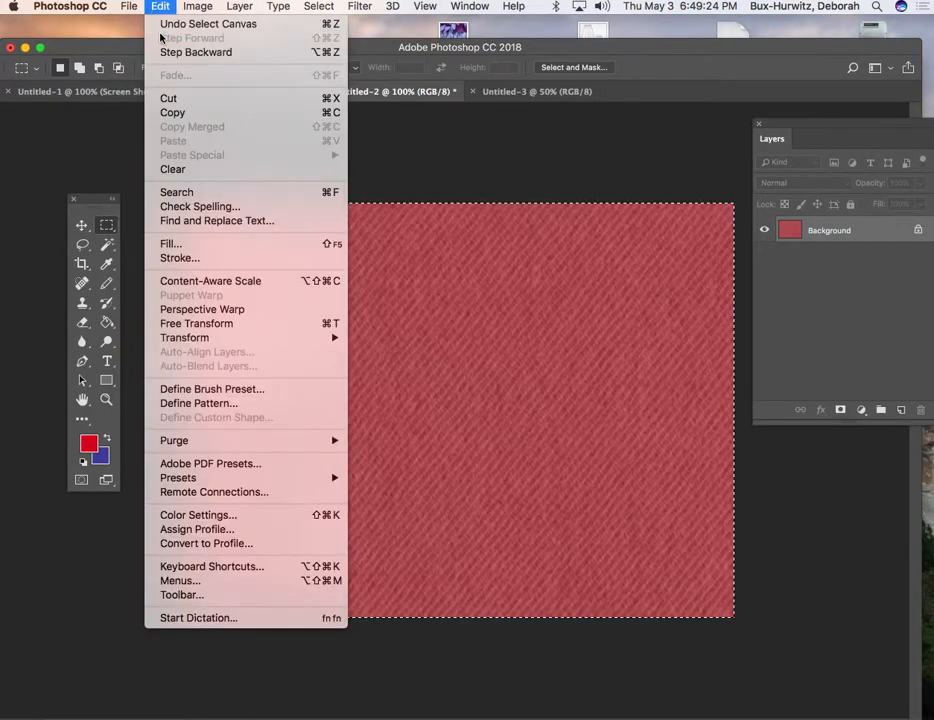
mouse_move(202, 340)
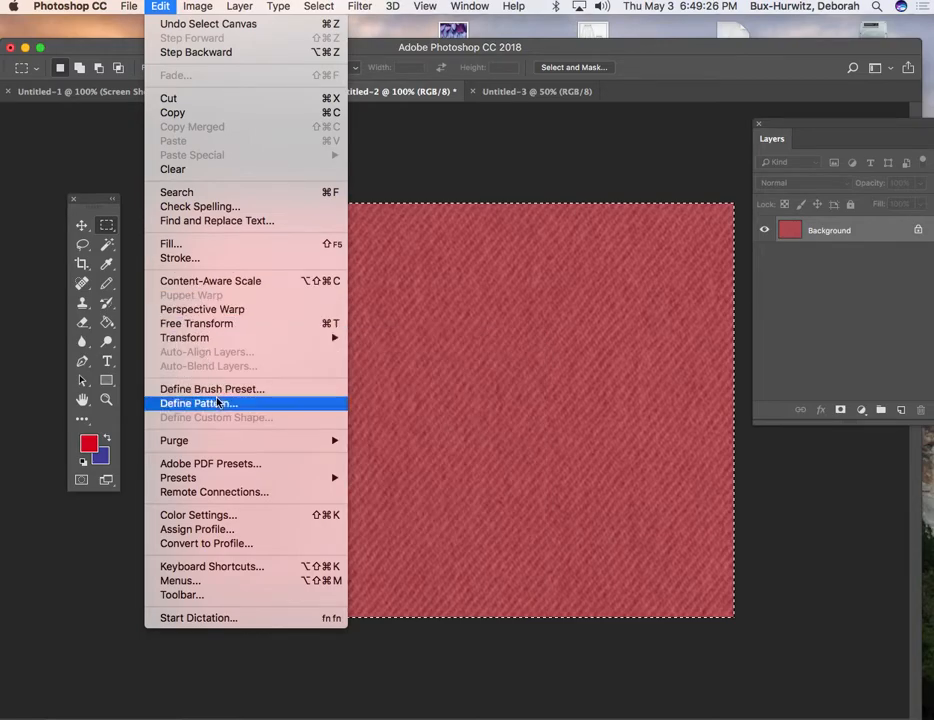
click(217, 403)
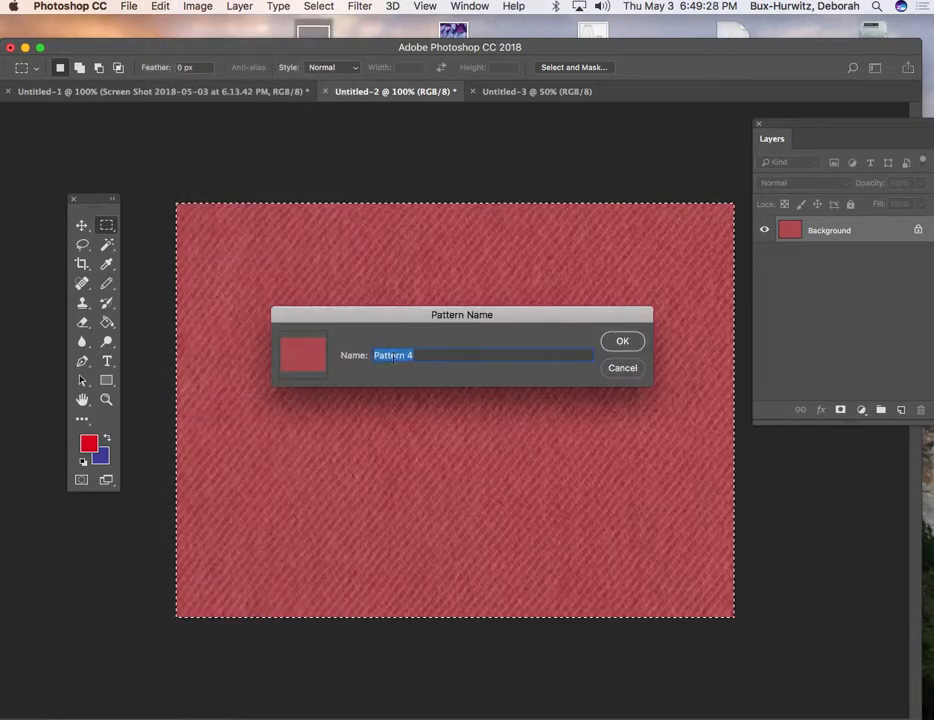
click(622, 343)
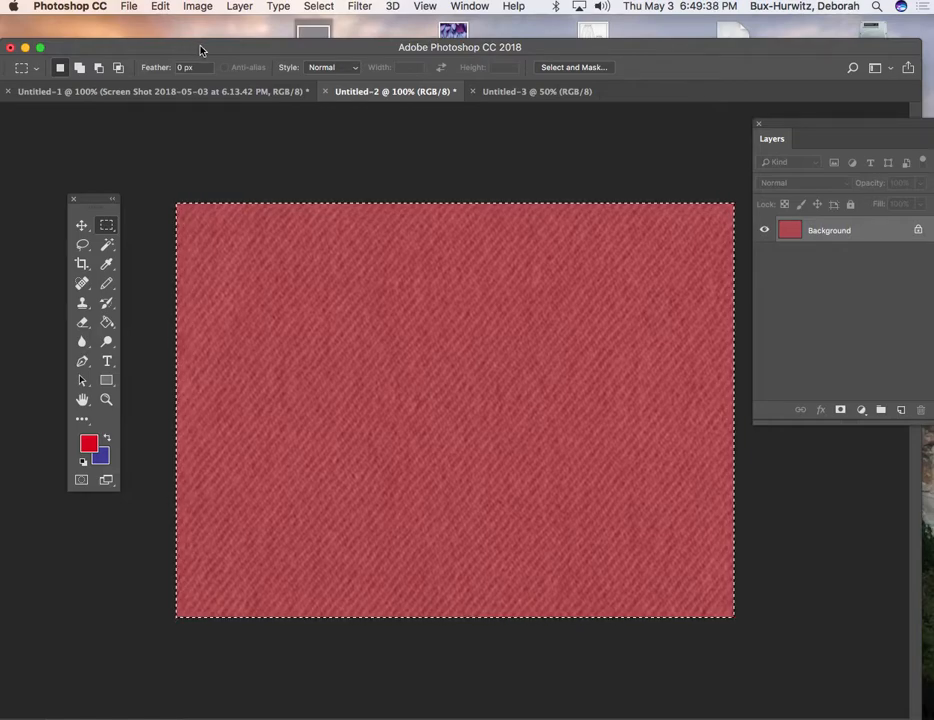
Switch to the blank Untitled-3 document and select its entire canvas
click(517, 92)
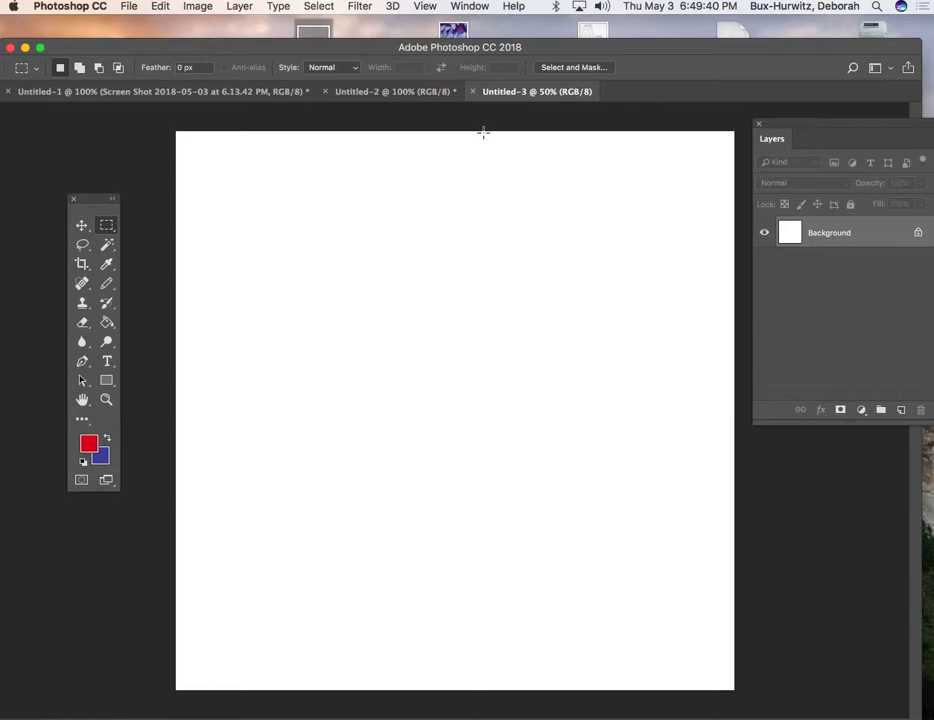
drag(822, 135, 811, 132)
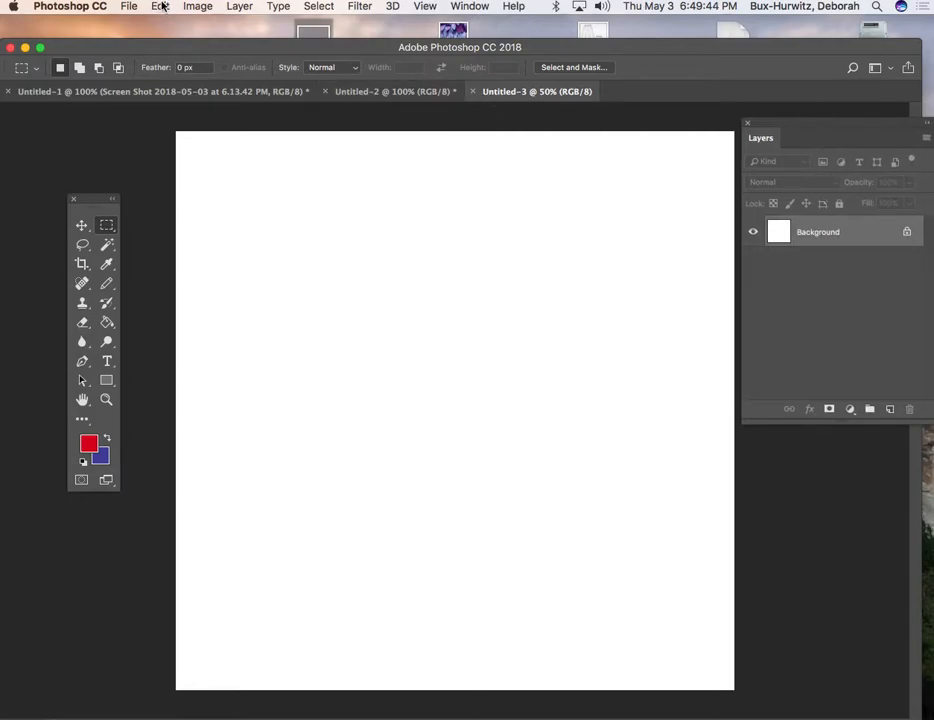
click(316, 7)
click(321, 21)
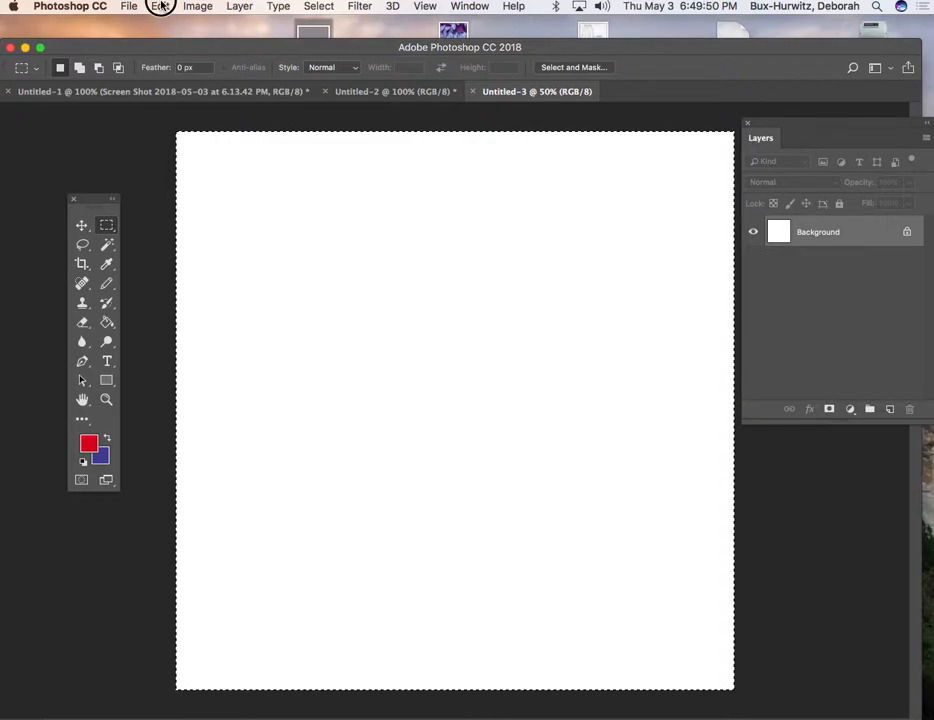
Fill the selected canvas with the red fabric pattern, Pattern 4, in Normal mode at 100% opacity
click(159, 7)
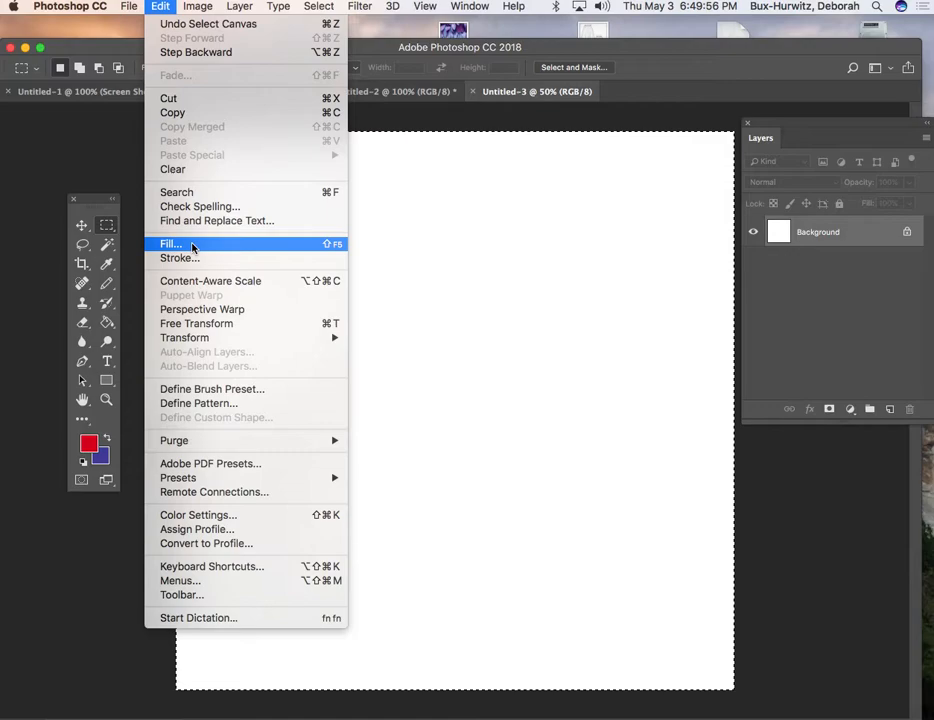
click(193, 245)
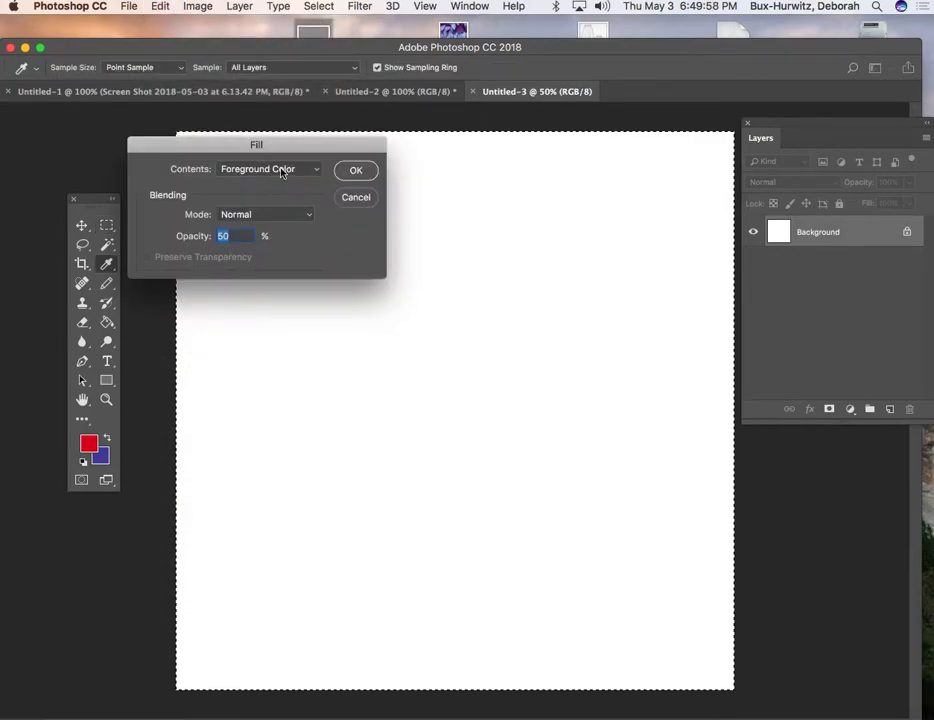
drag(309, 148, 309, 126)
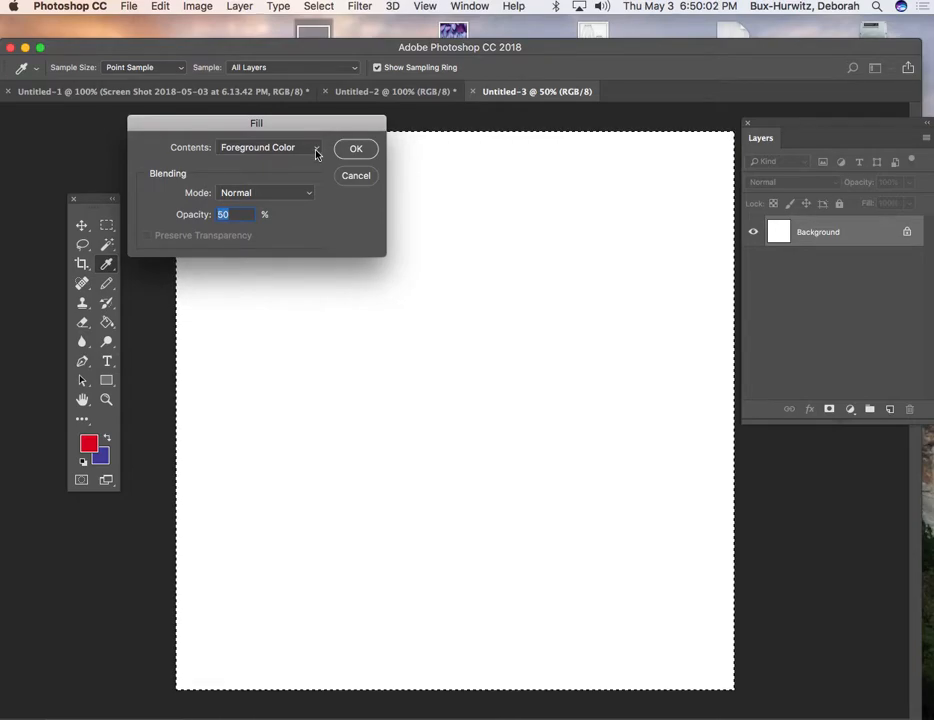
click(317, 150)
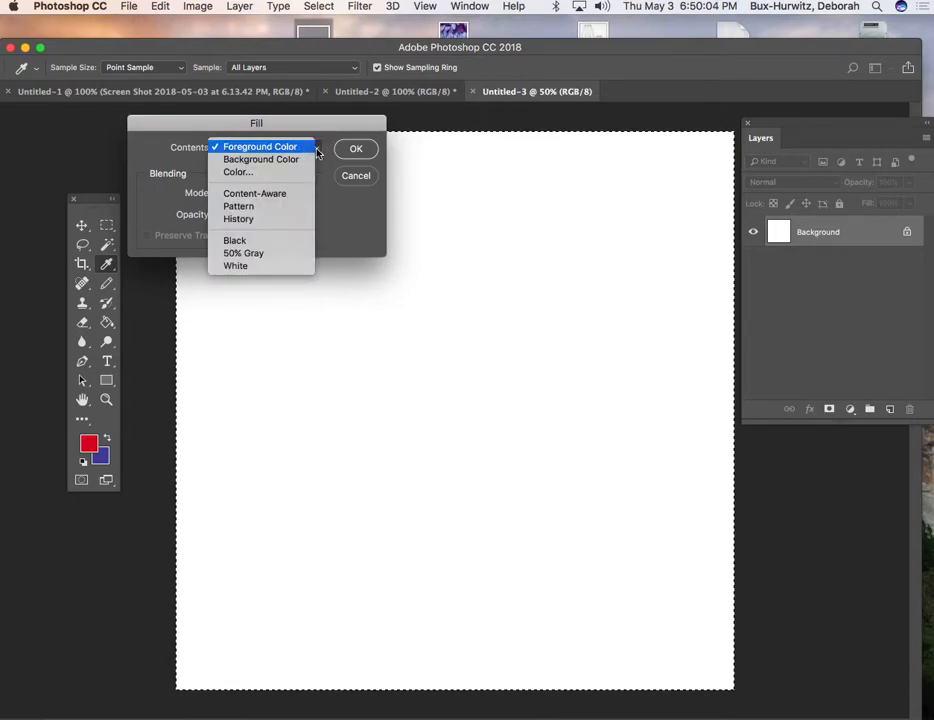
click(268, 208)
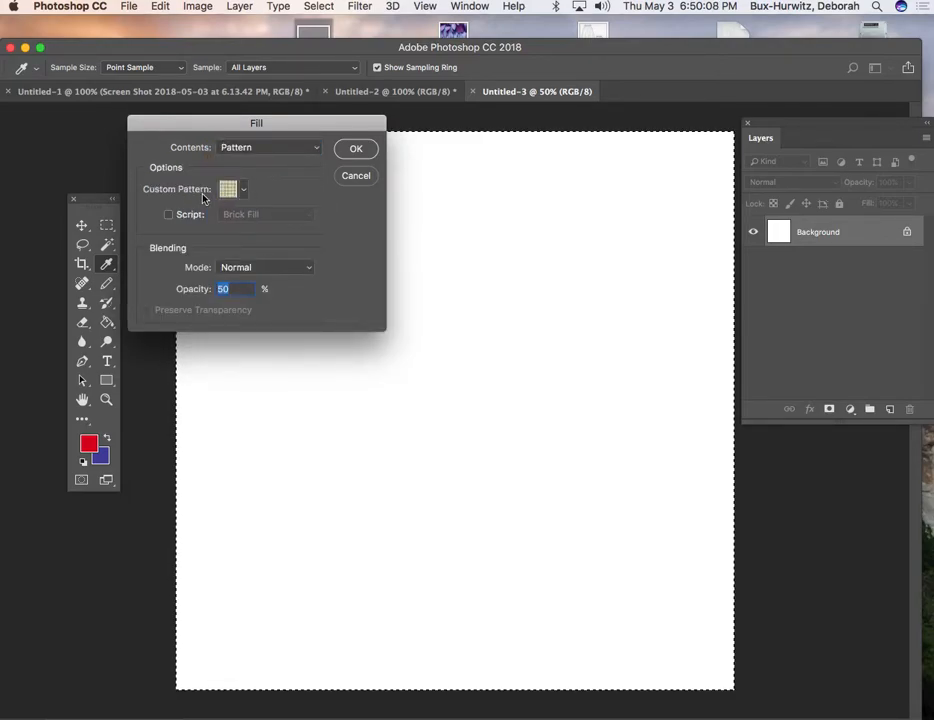
click(244, 190)
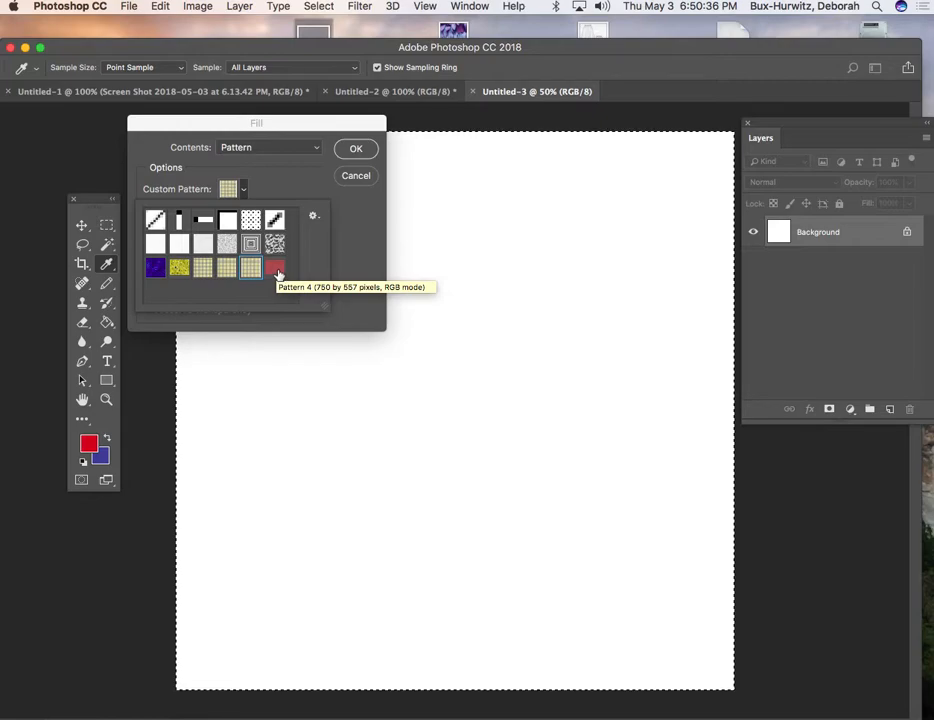
click(273, 270)
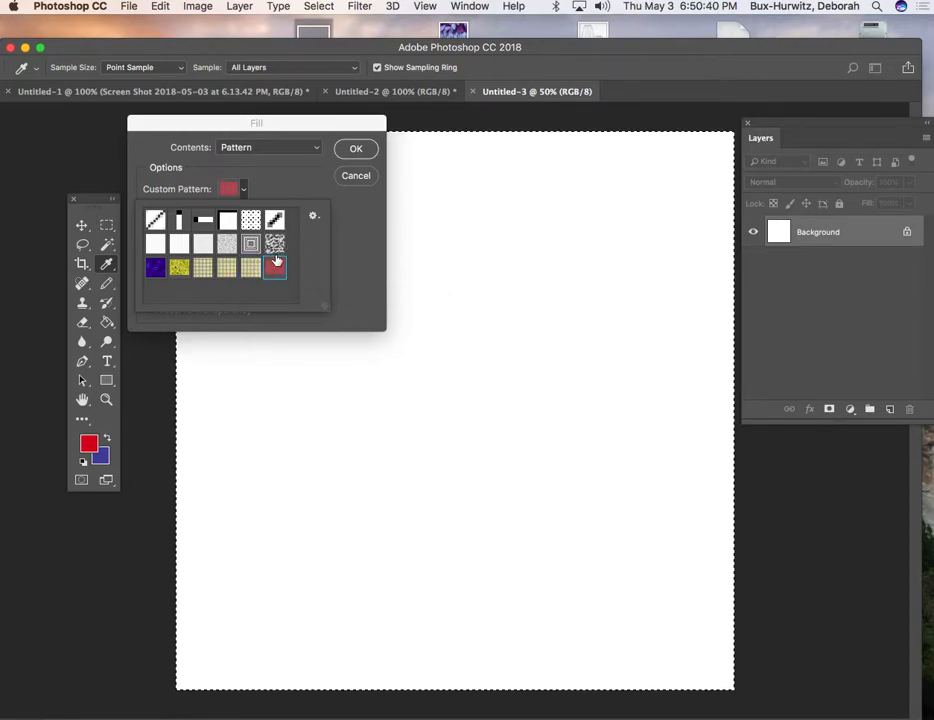
click(245, 193)
click(245, 195)
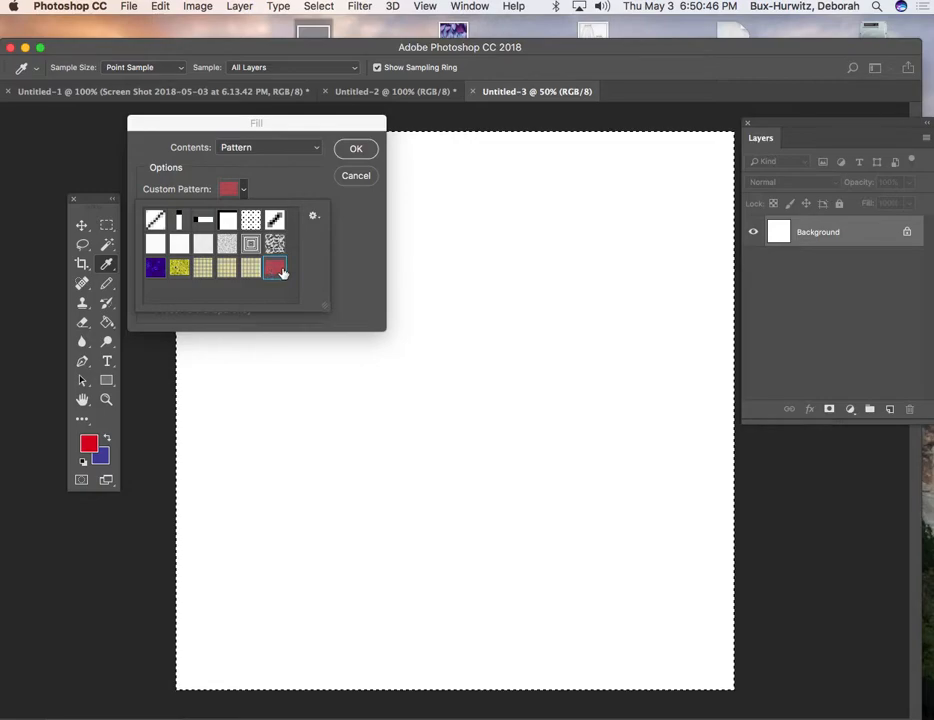
click(276, 176)
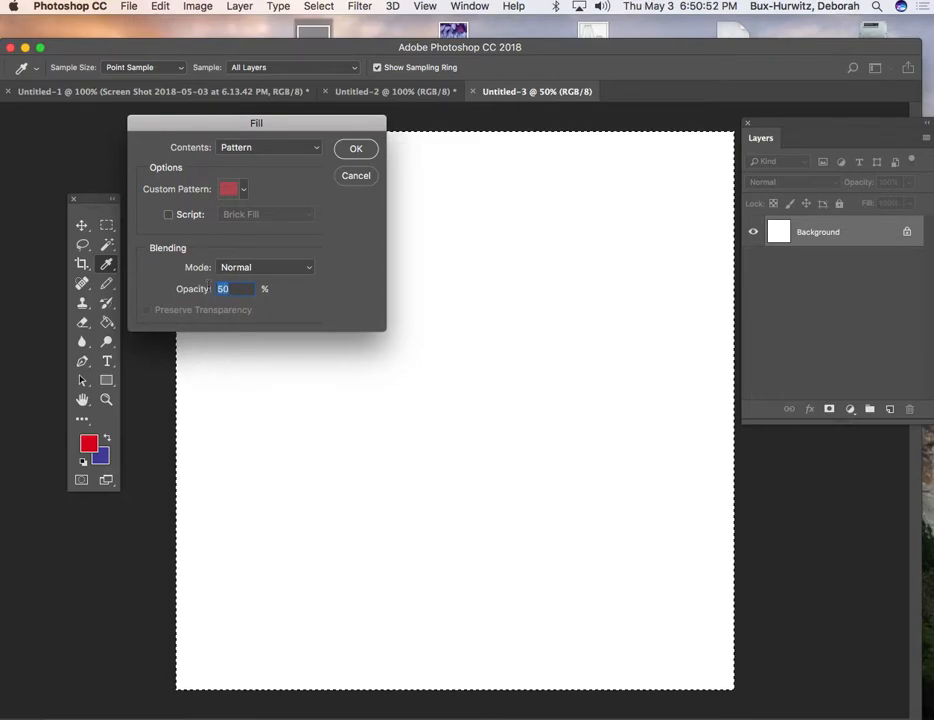
text(100)
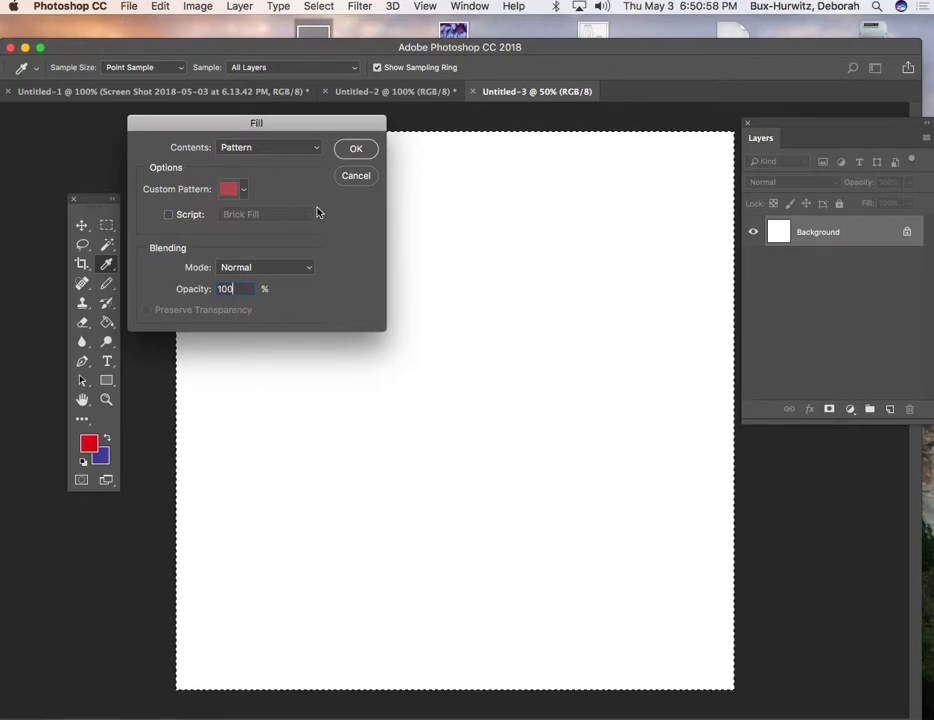
click(355, 150)
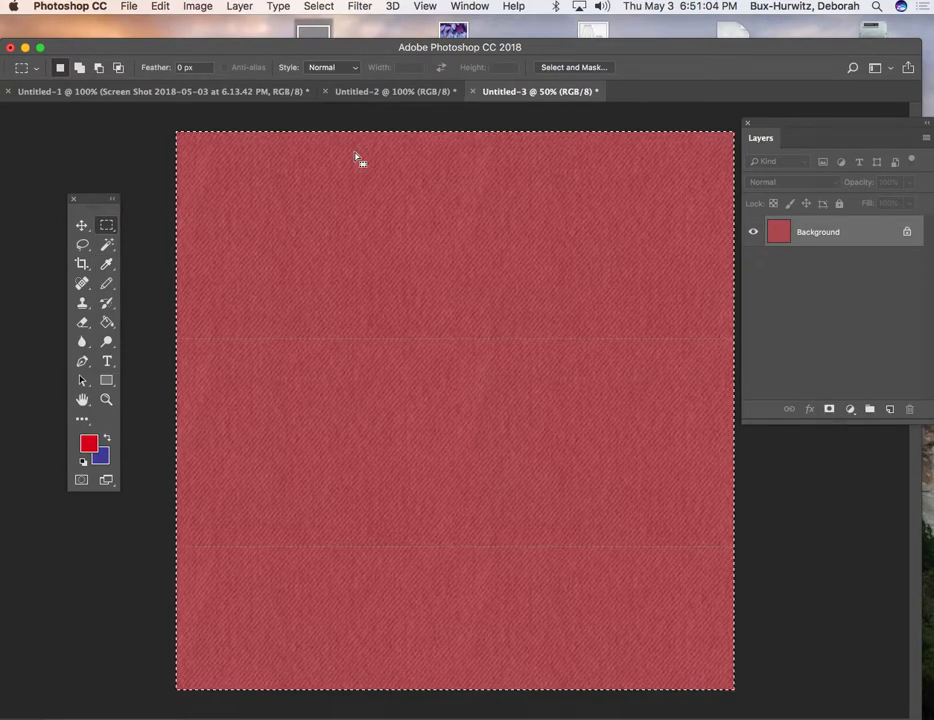
Zoom in to 200% on the filled canvas and examine where the pattern tiles meet
key(super+equal)
key(super+equal)
key(super+equal)
key(super+equal)
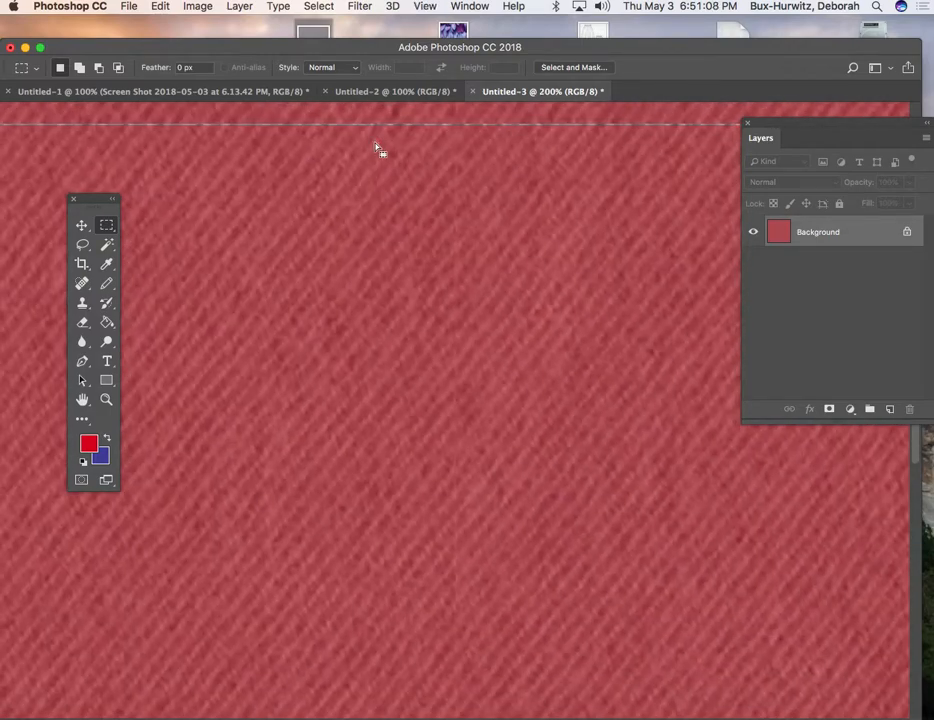
scroll(433, 247, up, 5)
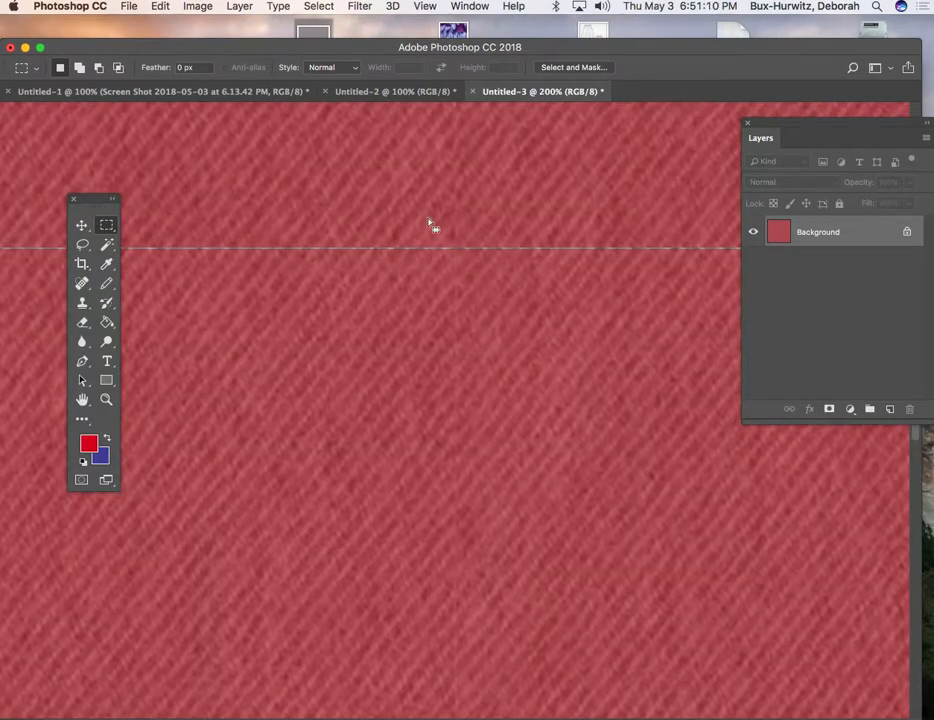
Switch to Untitled-2 and examine the fabric texture's upper edge at 200% and 300%, moving the Layers panel out of the way
click(396, 92)
key(super+minus)
key(super+equal)
key(super+equal)
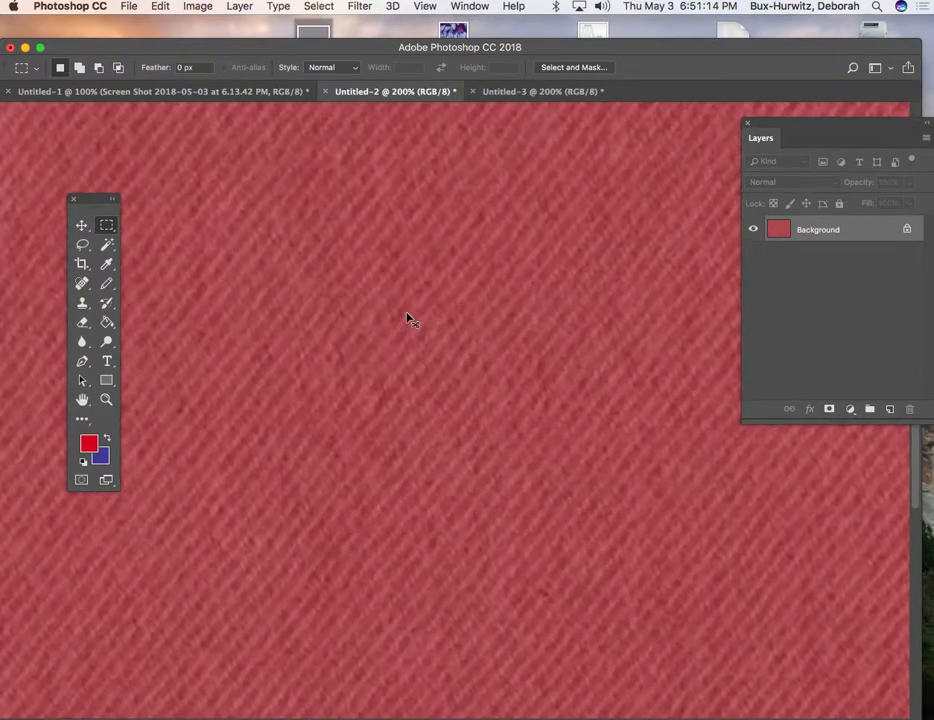
scroll(410, 318, up, 3)
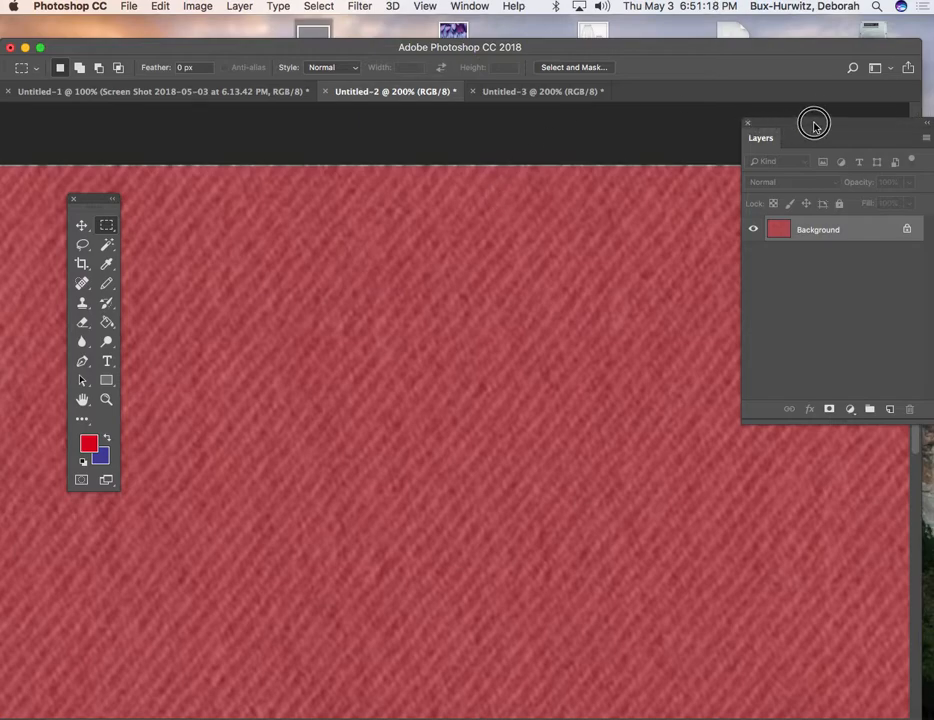
drag(824, 125, 834, 217)
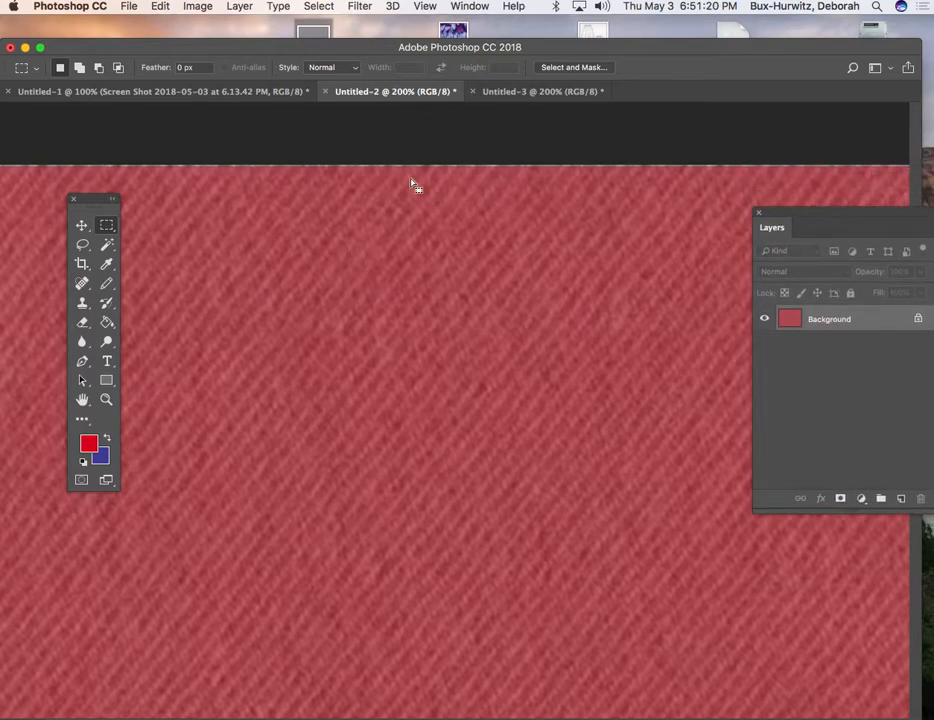
key(super+equal)
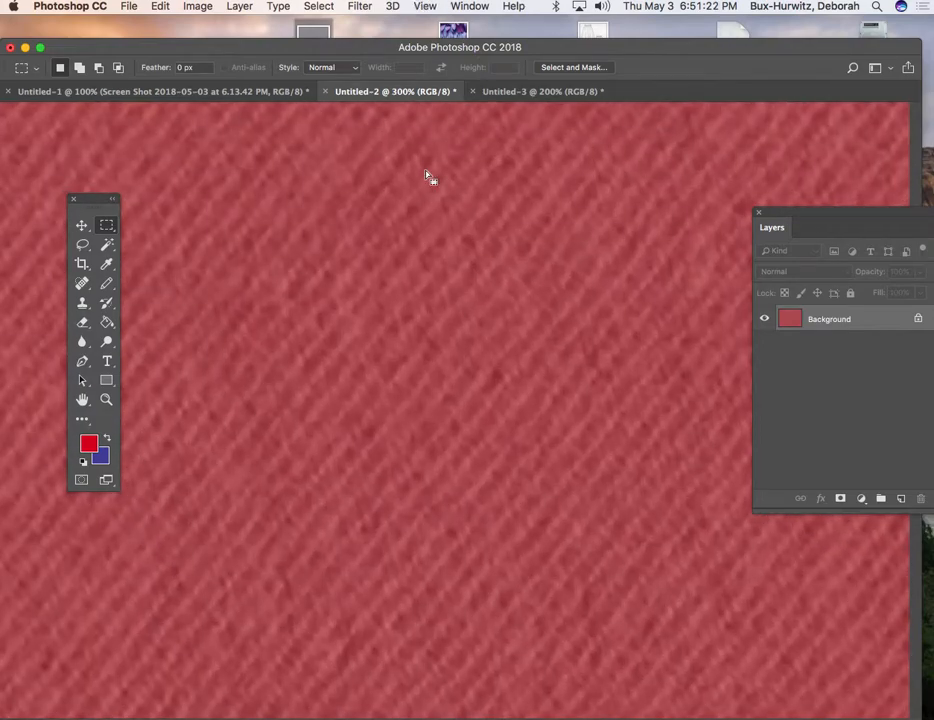
scroll(446, 220, up, 10)
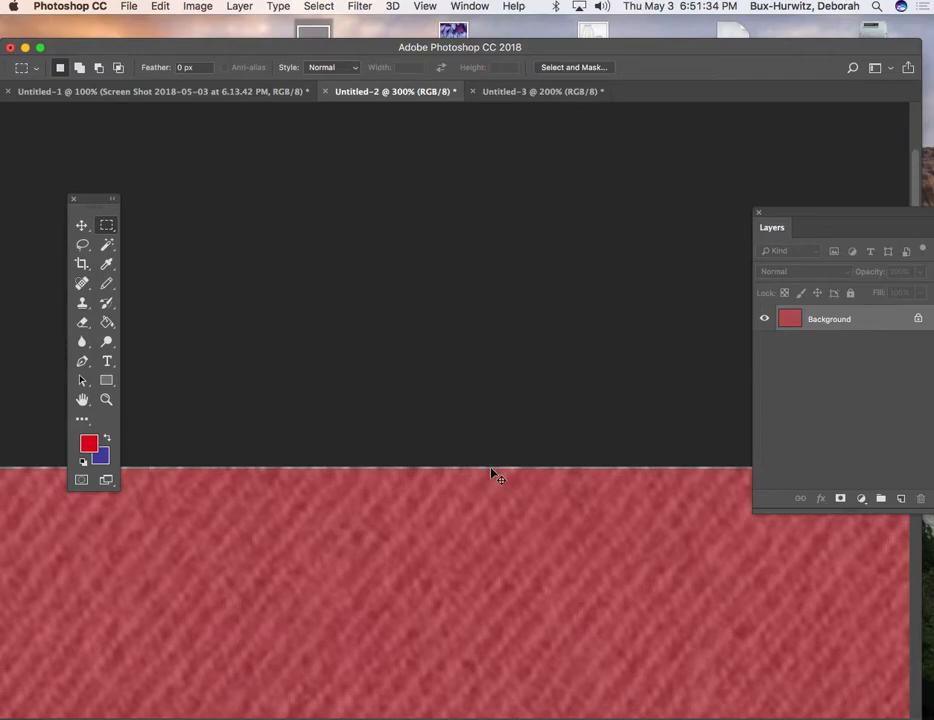
key(super+minus)
key(super+minus)
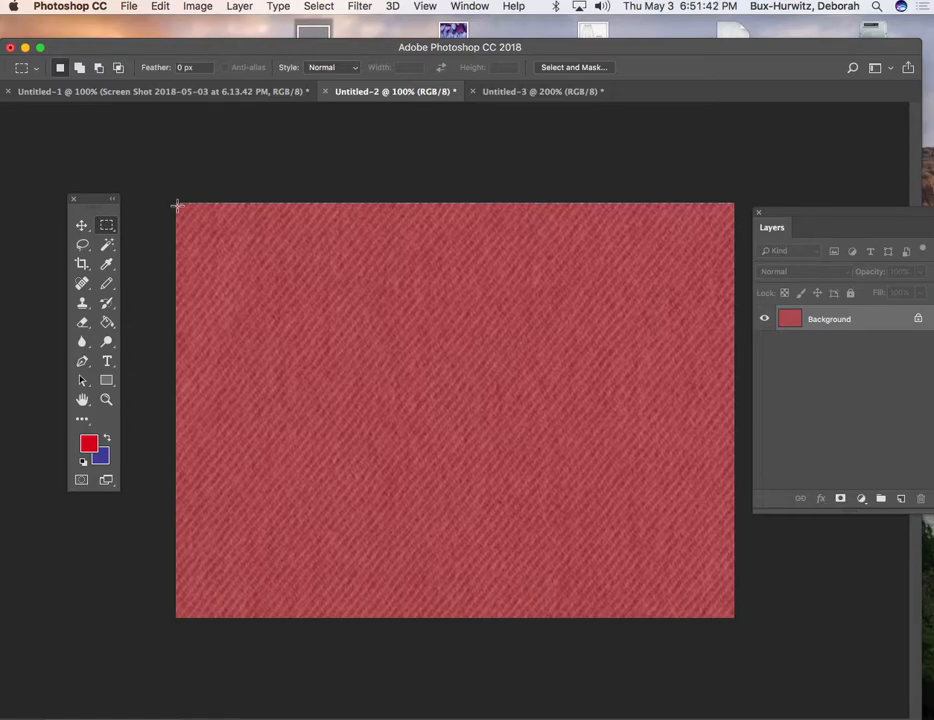
Select the fabric texture with a rectangular marquee just inside its upper and lower edges, and check the selection border at 200%
drag(177, 206, 734, 613)
key(super+h)
key(super+plus)
scroll(244, 211, up, 5)
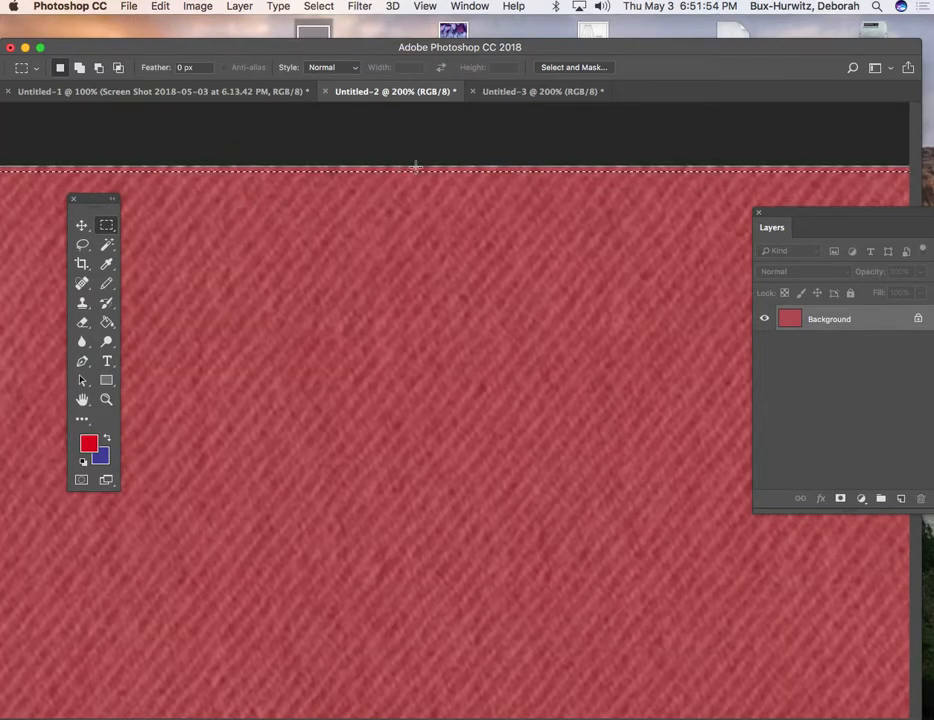
scroll(428, 213, left, 10)
scroll(428, 213, left, 10)
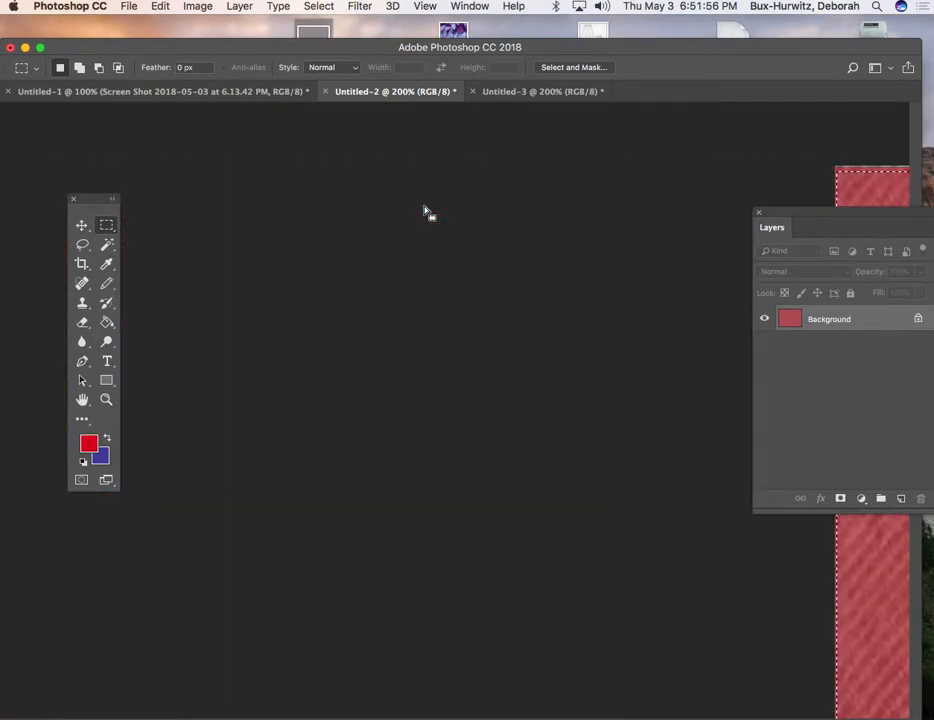
scroll(428, 213, right, 20)
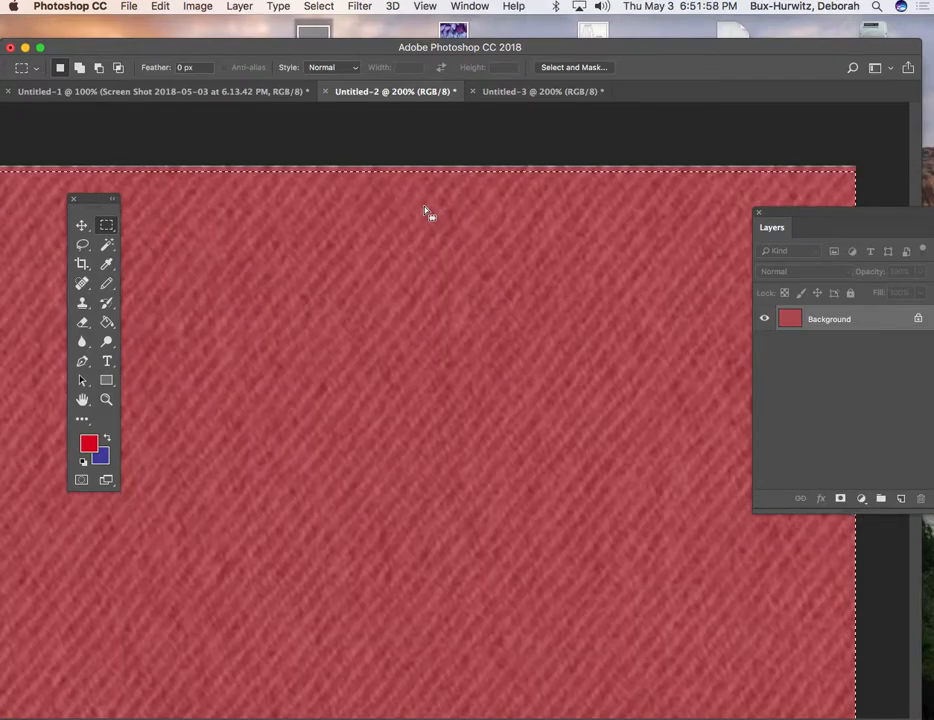
scroll(428, 213, up, 10)
scroll(428, 213, down, 4)
scroll(428, 213, down, 15)
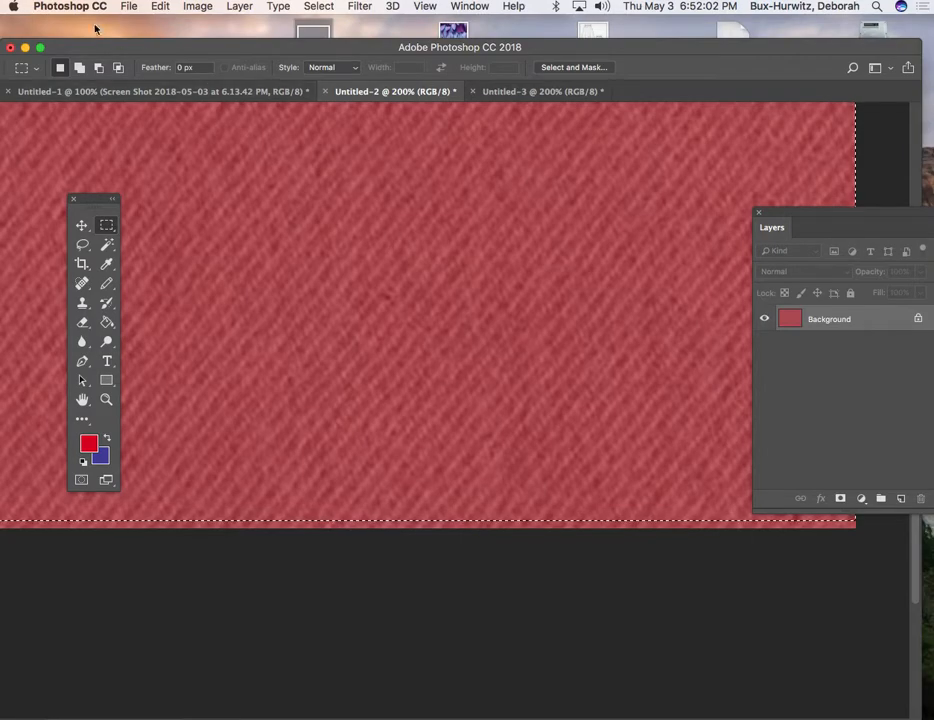
Define the trimmed texture selection as a pattern, keeping the suggested name Pattern 5
click(158, 7)
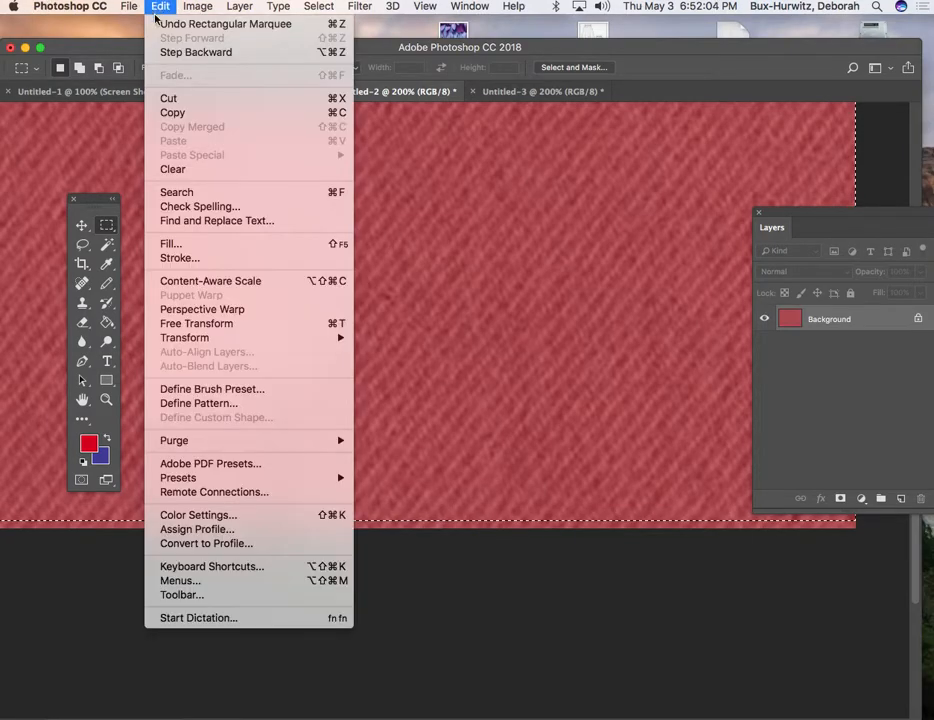
click(209, 404)
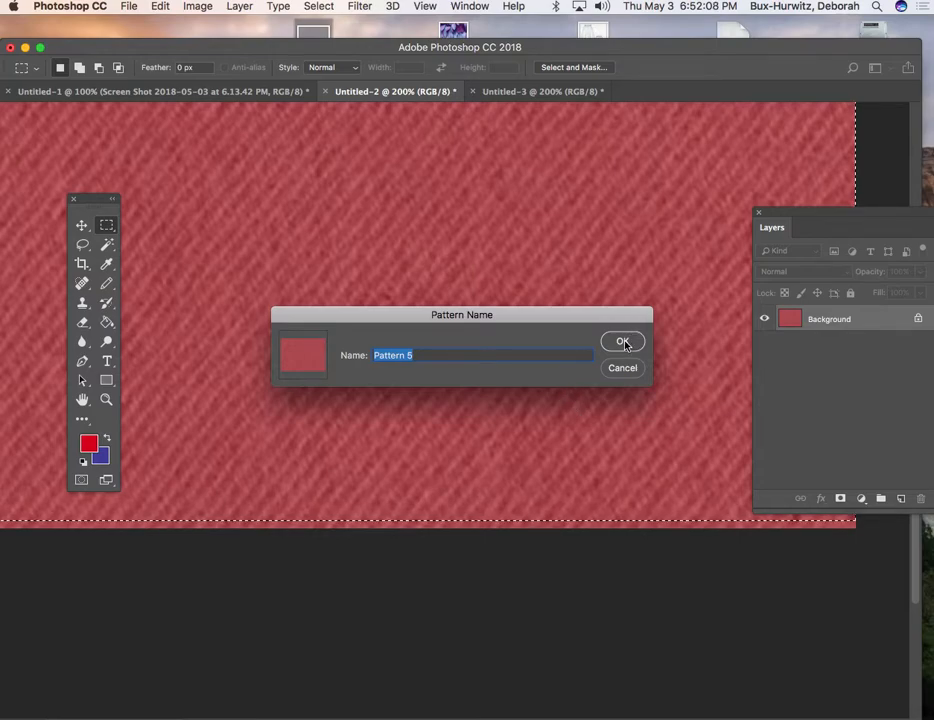
click(628, 342)
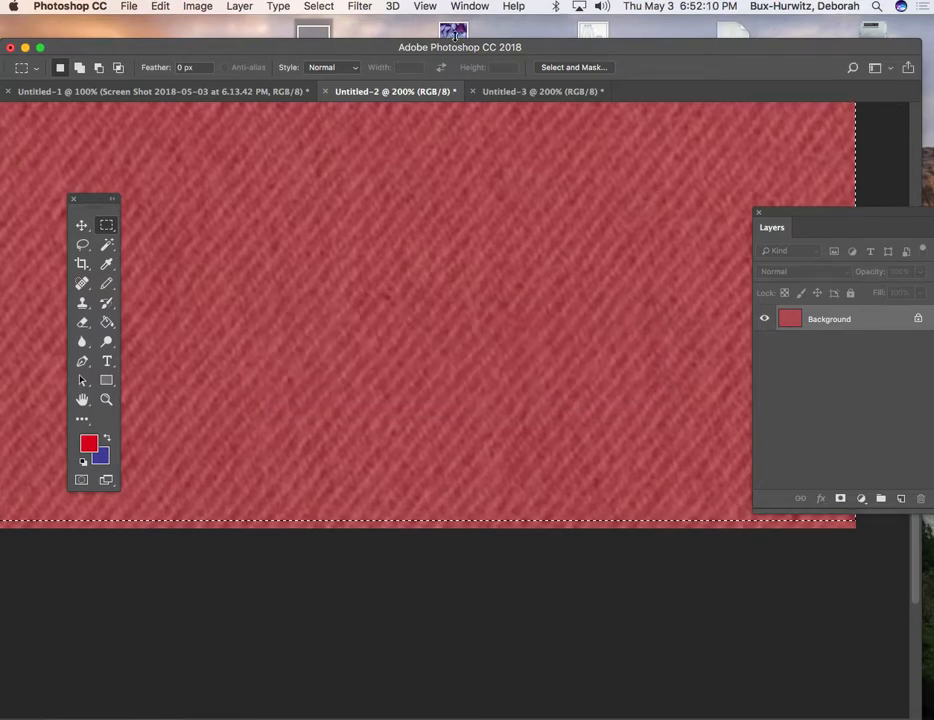
Switch to Untitled-3, view the whole canvas at 50%, and step back to remove its earlier pattern fill
click(515, 92)
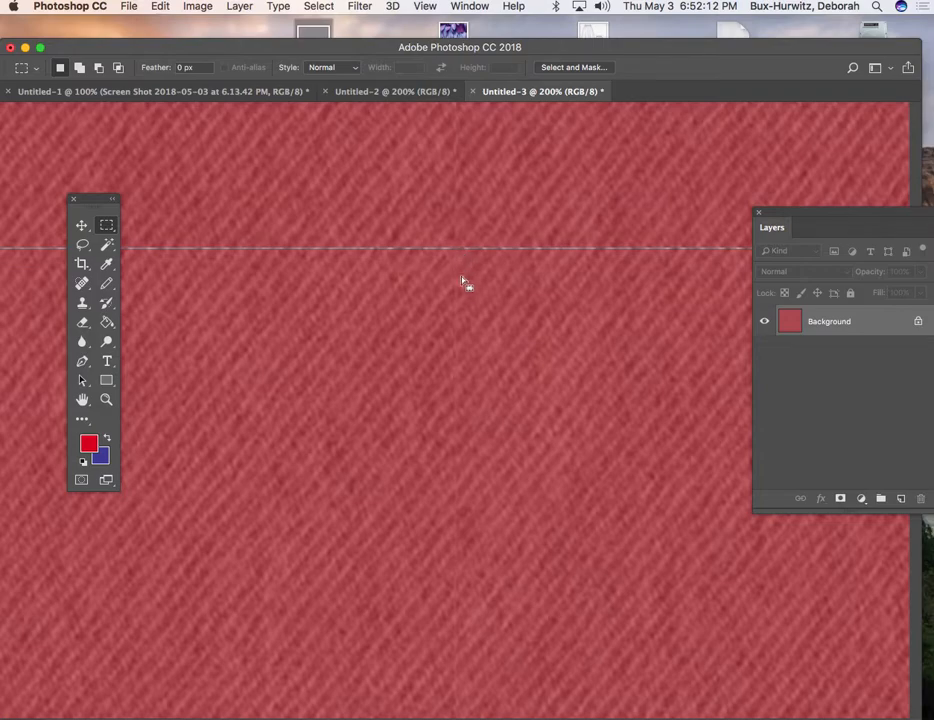
key(super+minus)
key(super+minus)
key(super+minus)
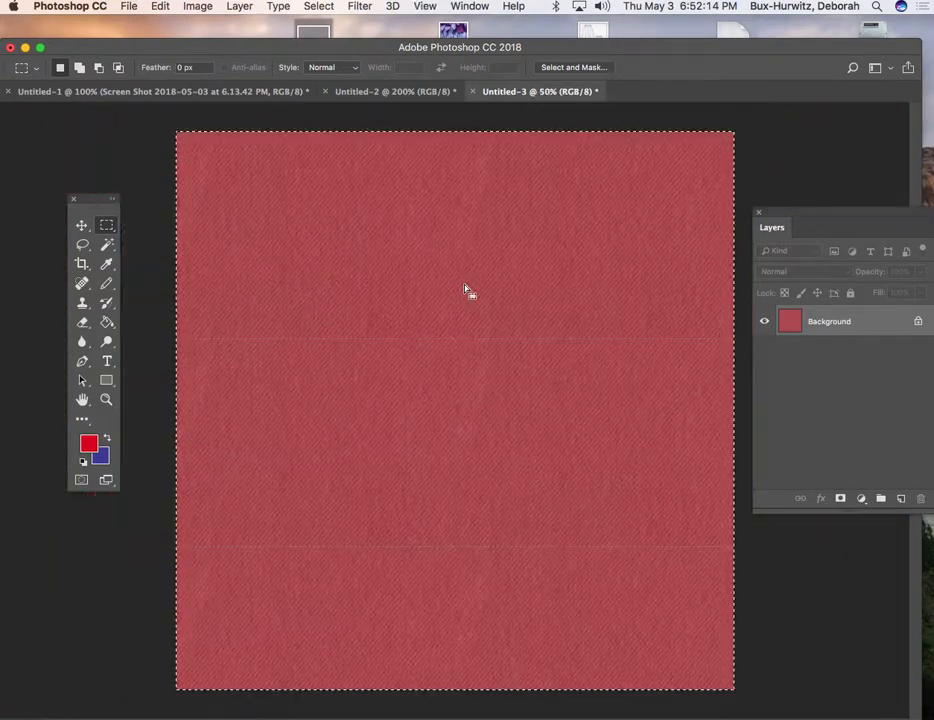
click(163, 7)
click(182, 57)
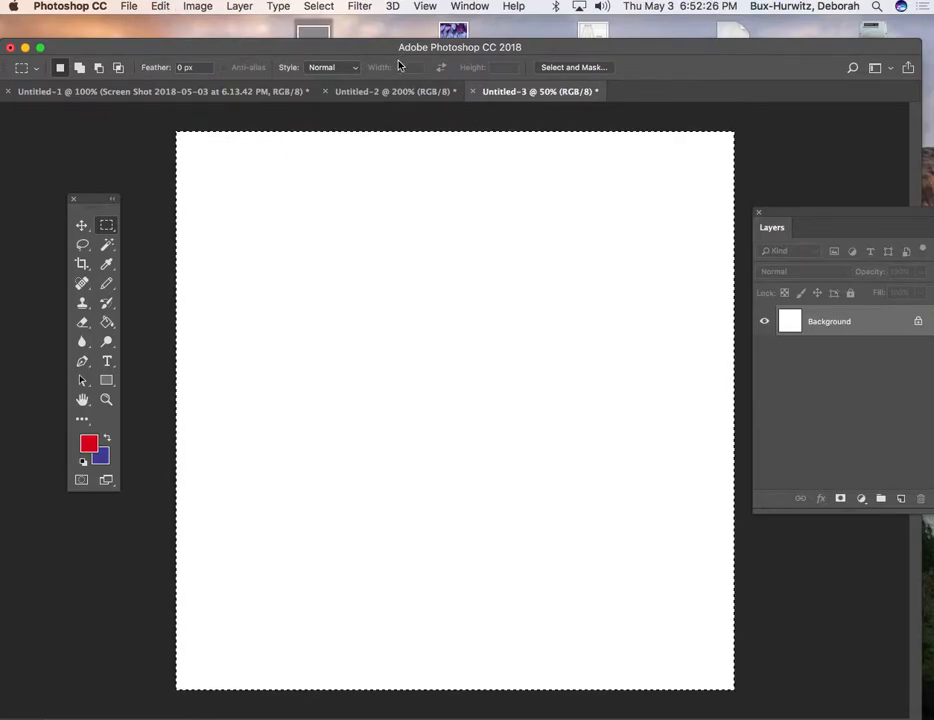
click(387, 91)
key(super+minus)
key(super+minus)
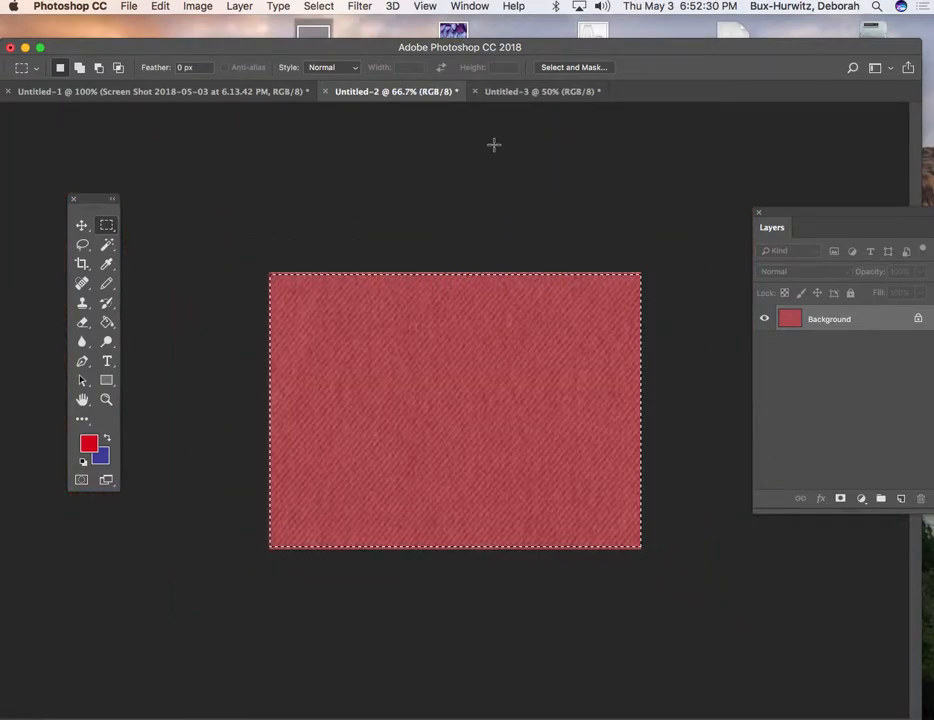
click(157, 6)
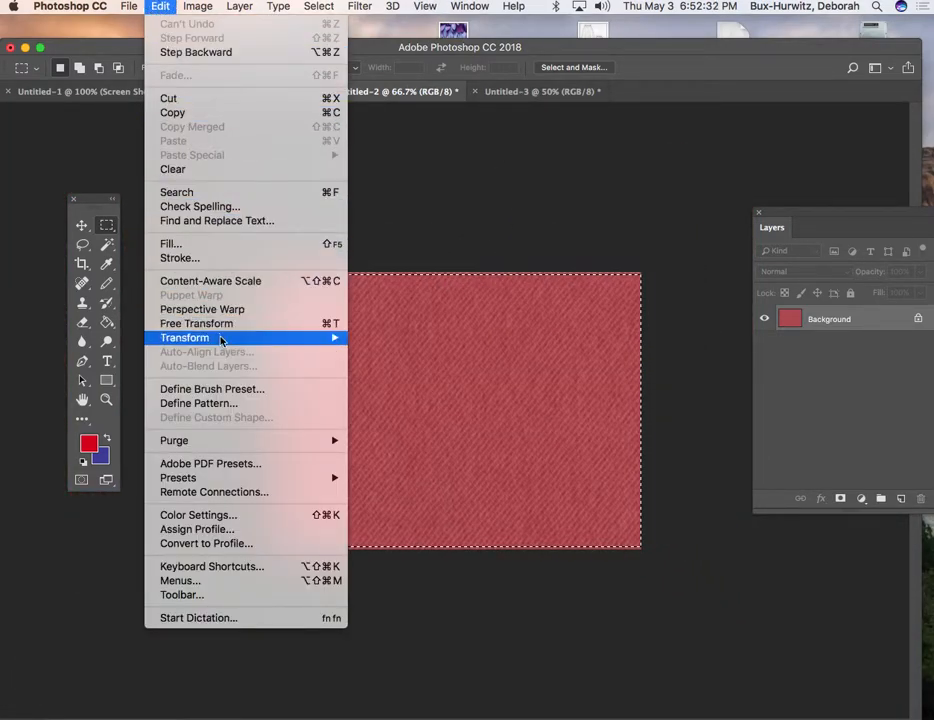
click(163, 8)
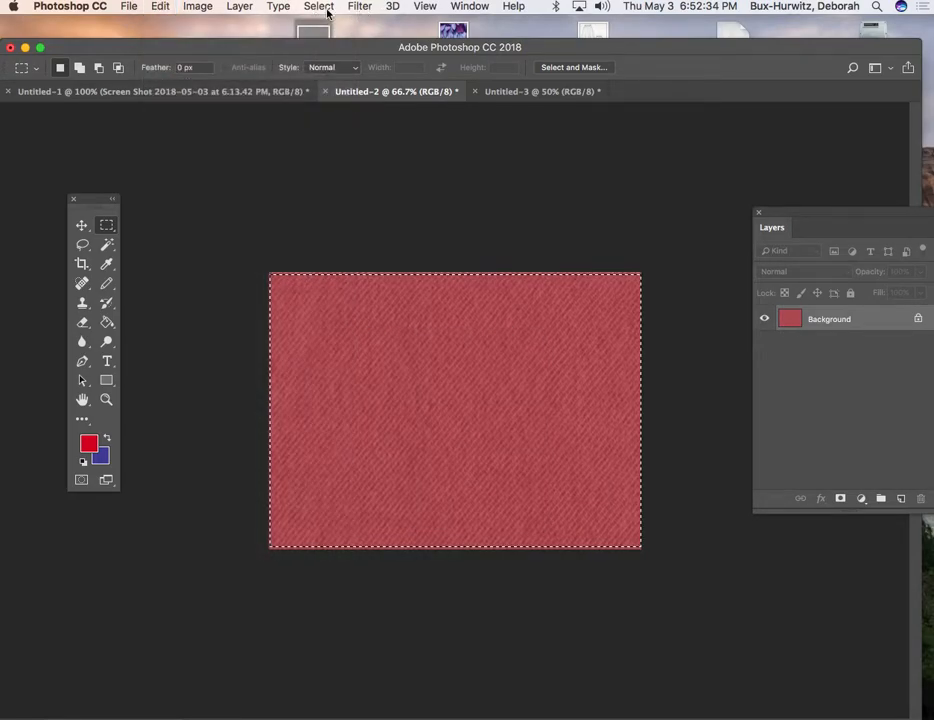
click(535, 91)
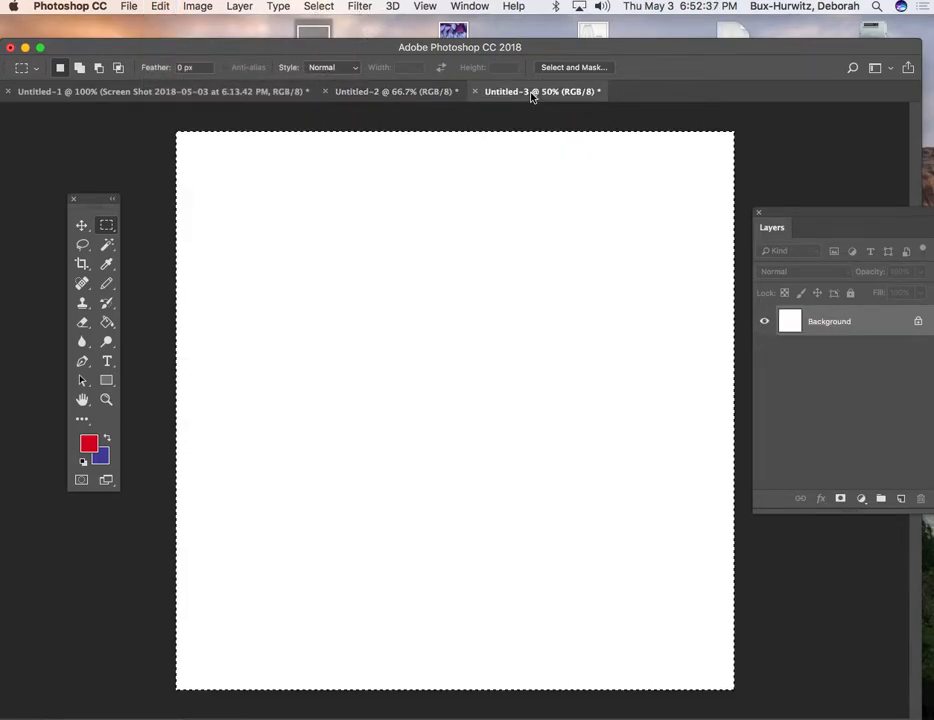
click(161, 7)
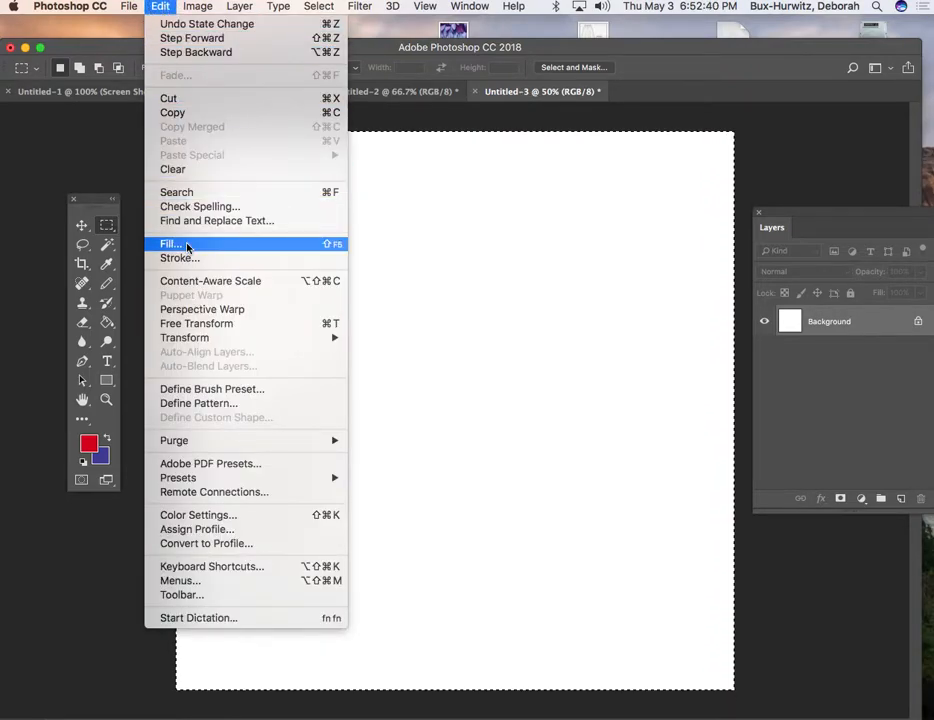
click(160, 6)
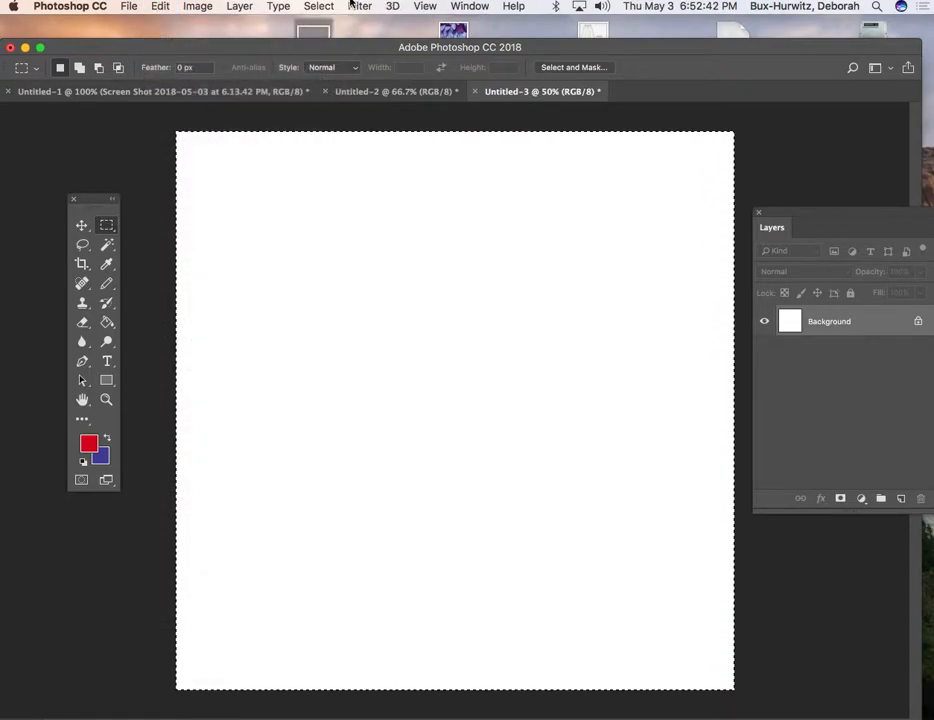
click(318, 6)
click(322, 7)
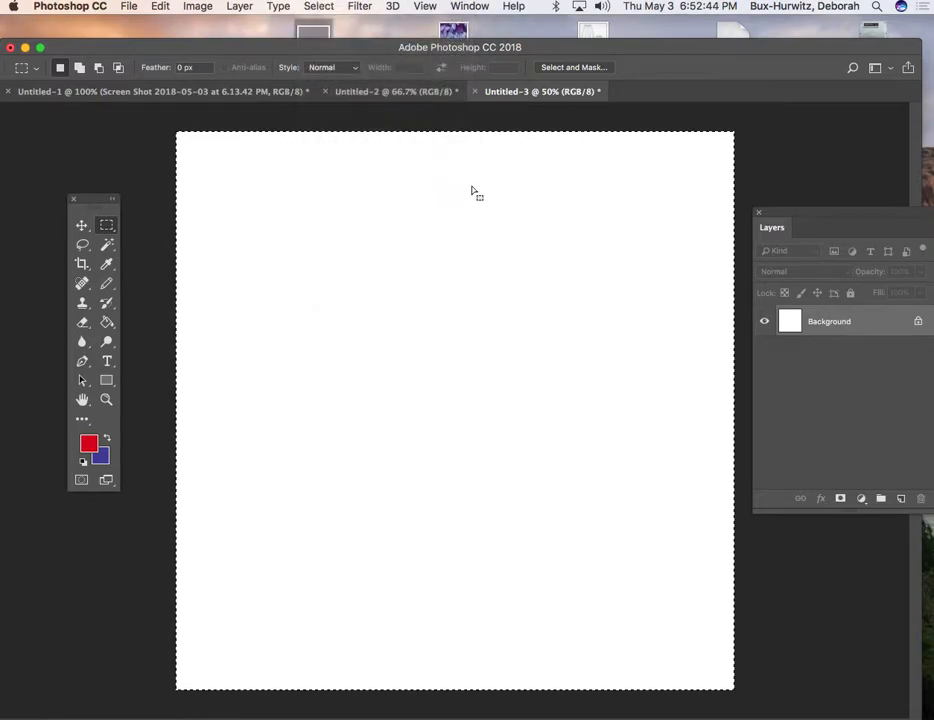
Fill the selected blank canvas with the newest red fabric pattern, Pattern 5, in Normal mode at 100% opacity
click(161, 7)
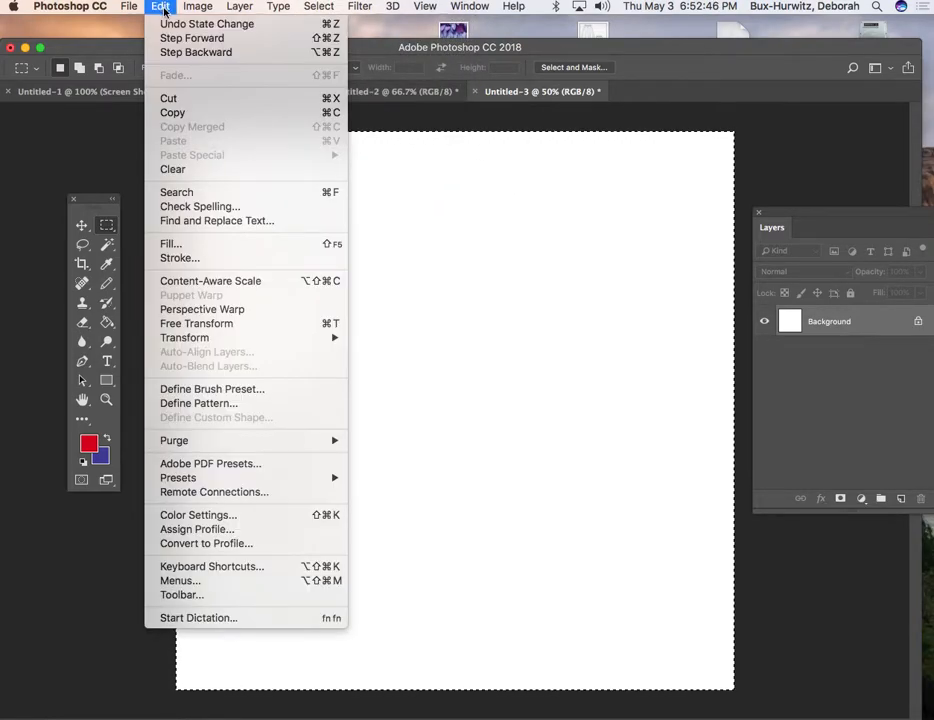
click(203, 240)
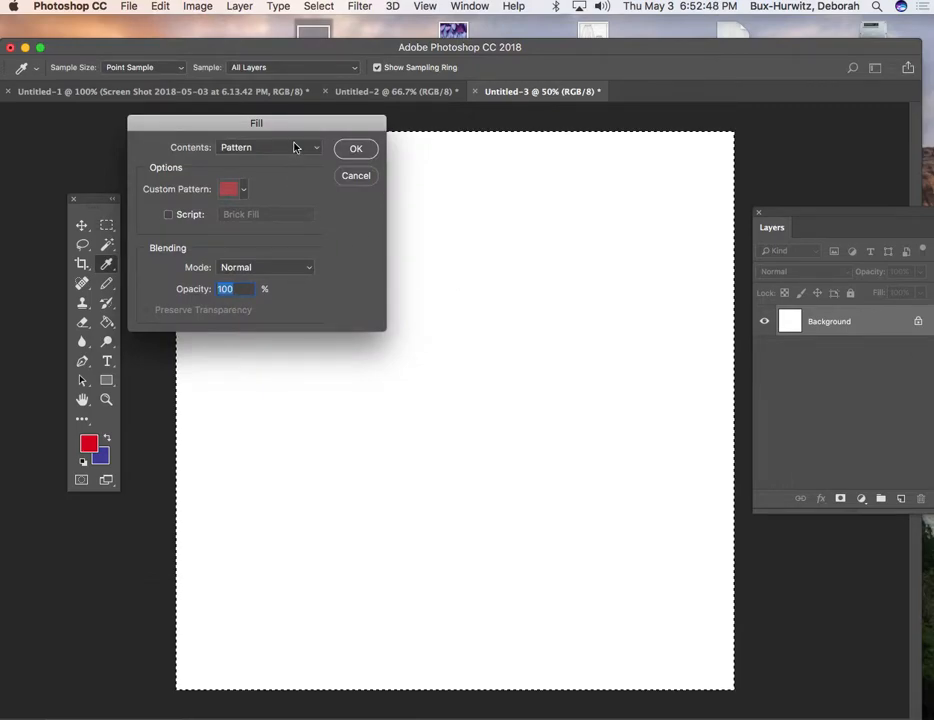
click(295, 147)
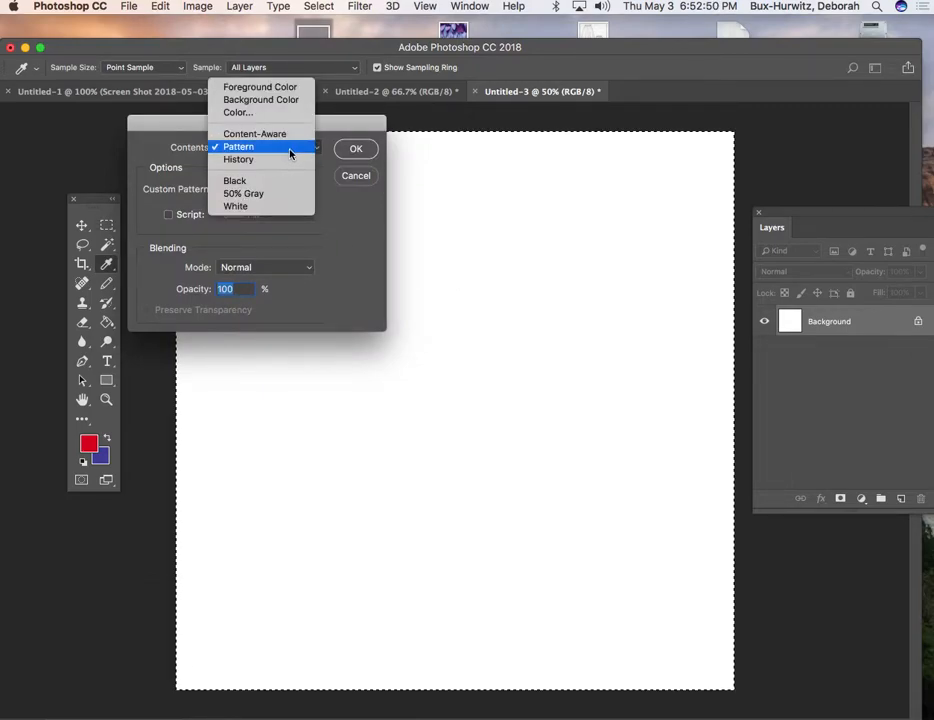
click(292, 148)
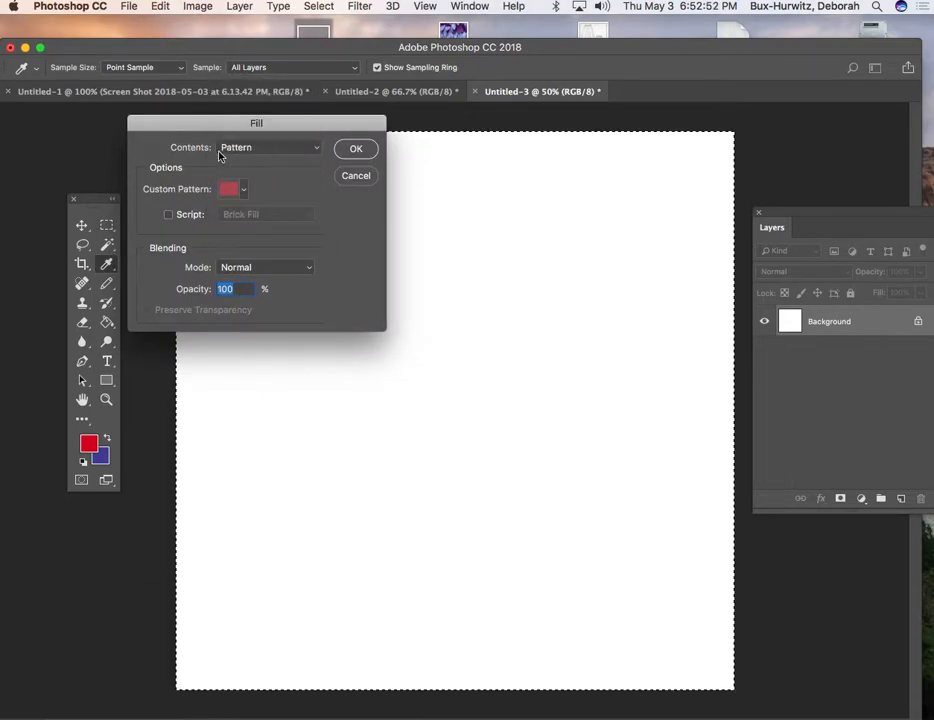
click(244, 190)
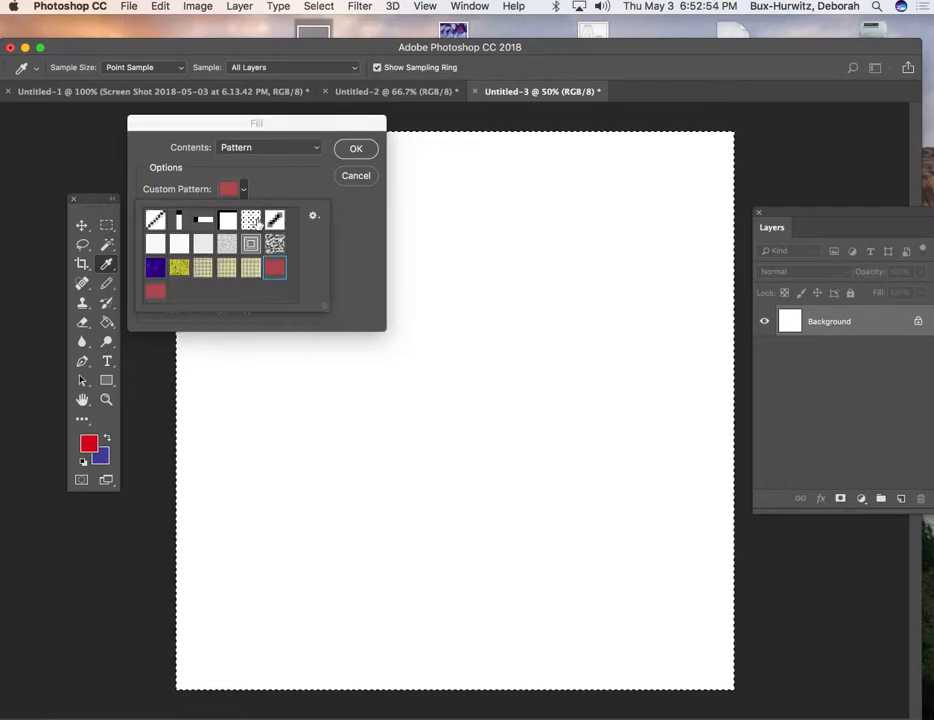
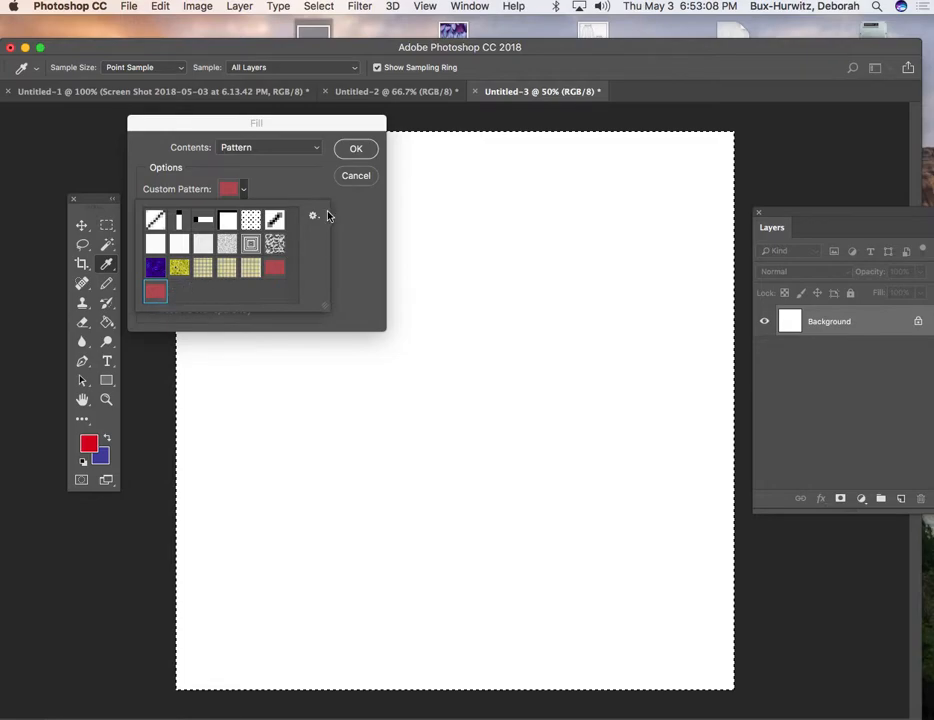
click(357, 150)
key(m)
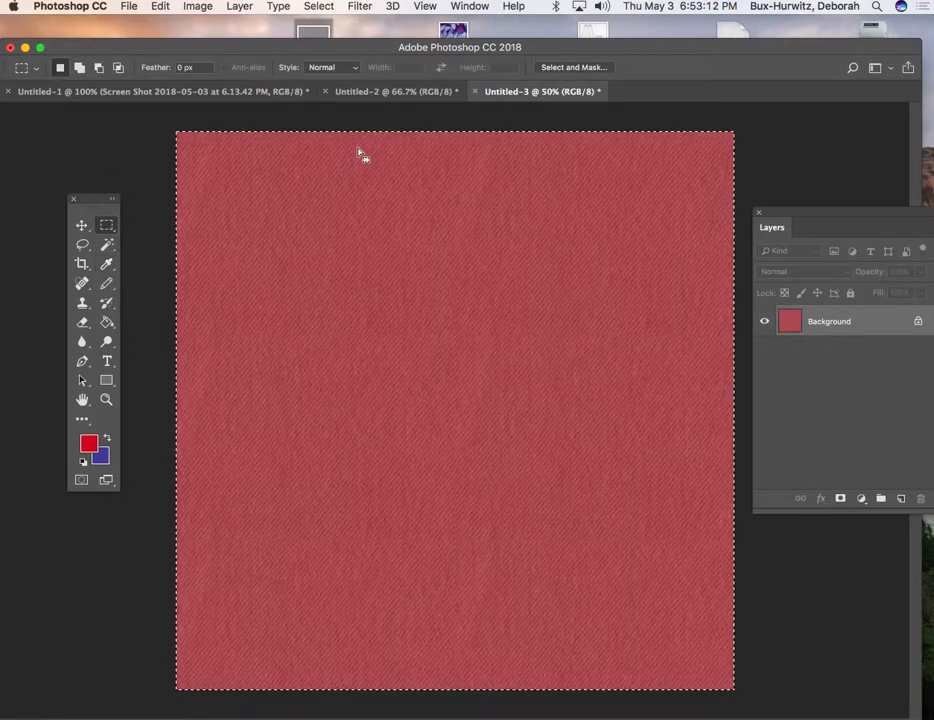
Hide the selection outline and examine the refilled canvas at 100% for seams between the pattern tiles
key(super+h)
key(super+plus)
key(super+plus)
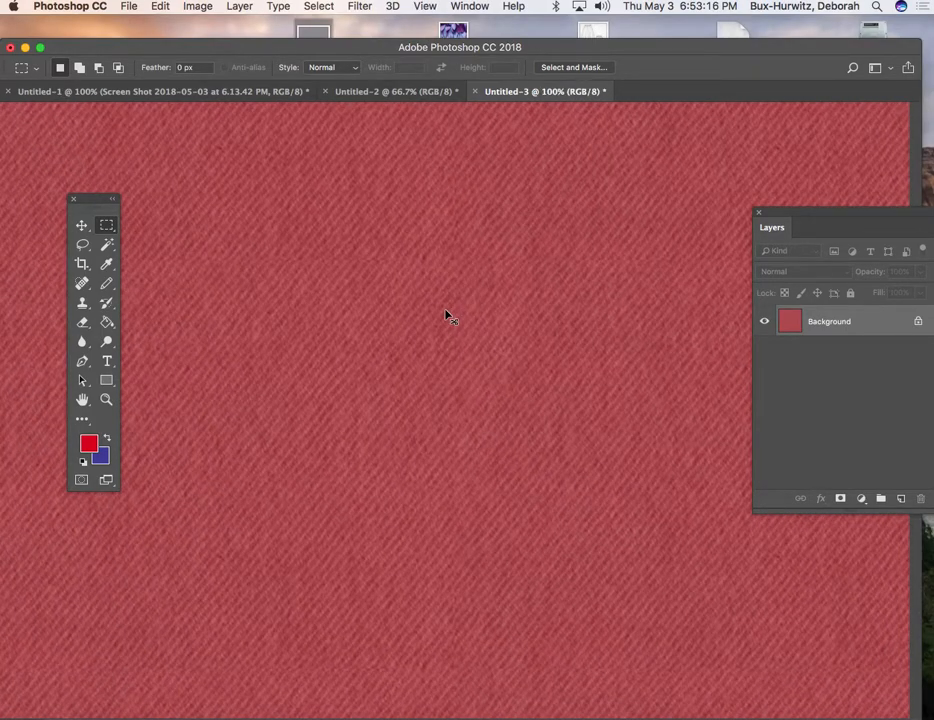
scroll(461, 311, up, 5)
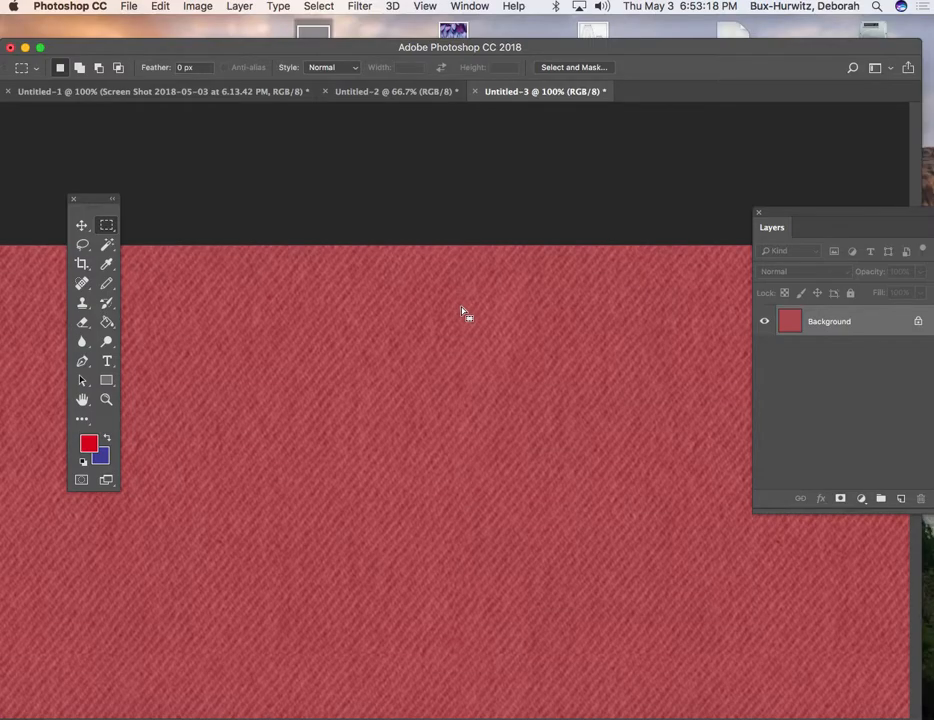
scroll(461, 312, right, 5)
scroll(461, 312, left, 8)
scroll(461, 312, up, 10)
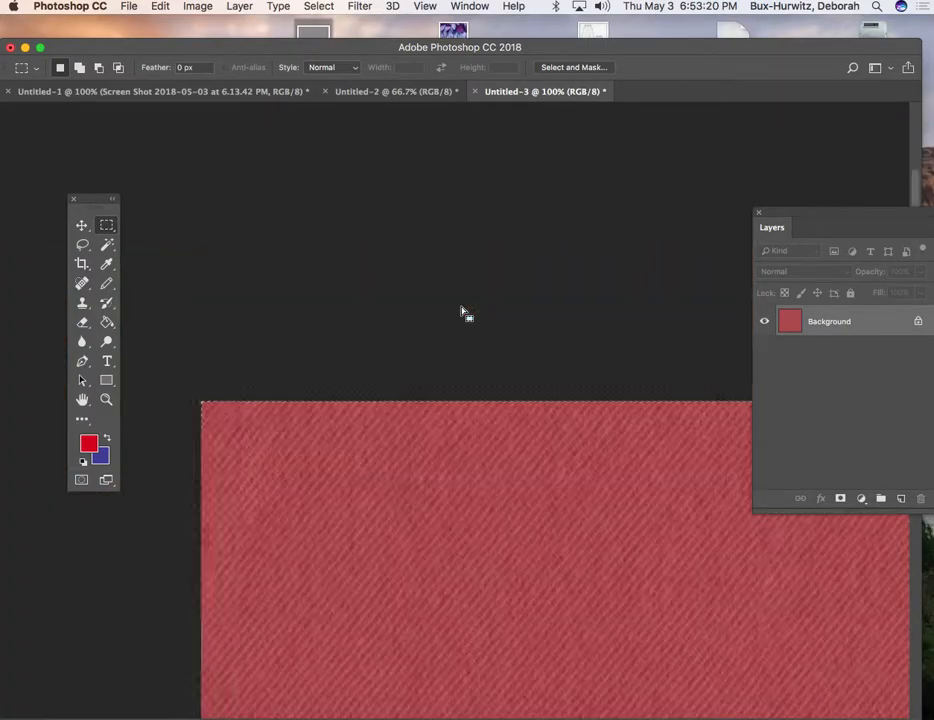
scroll(461, 312, down, 12)
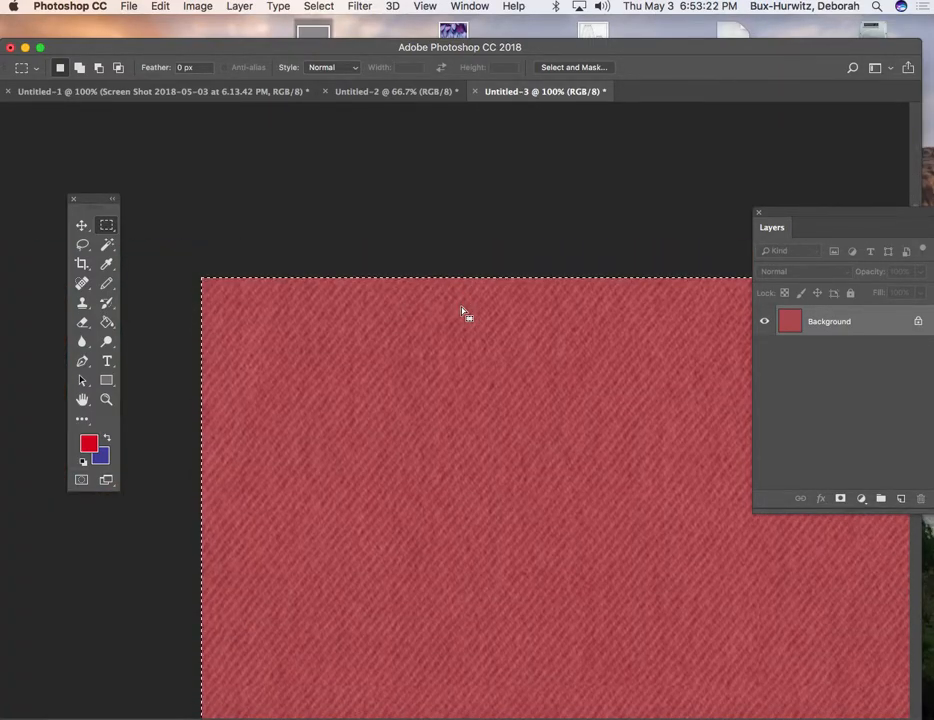
scroll(463, 313, right, 5)
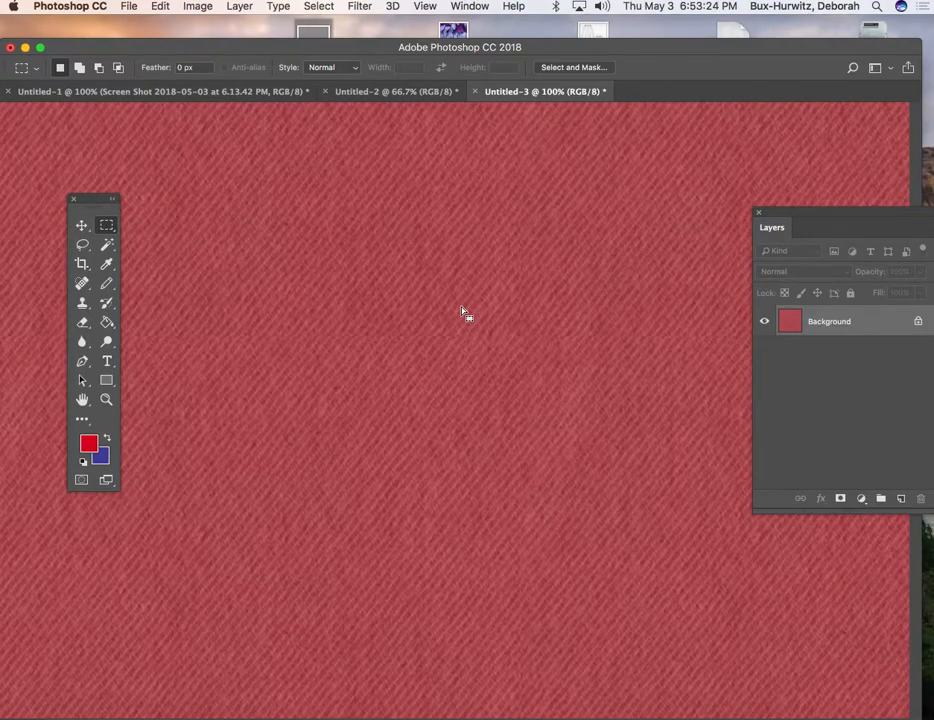
View the whole pattern-filled canvas of Untitled-3 at 33.3% and deselect it
key(super+0)
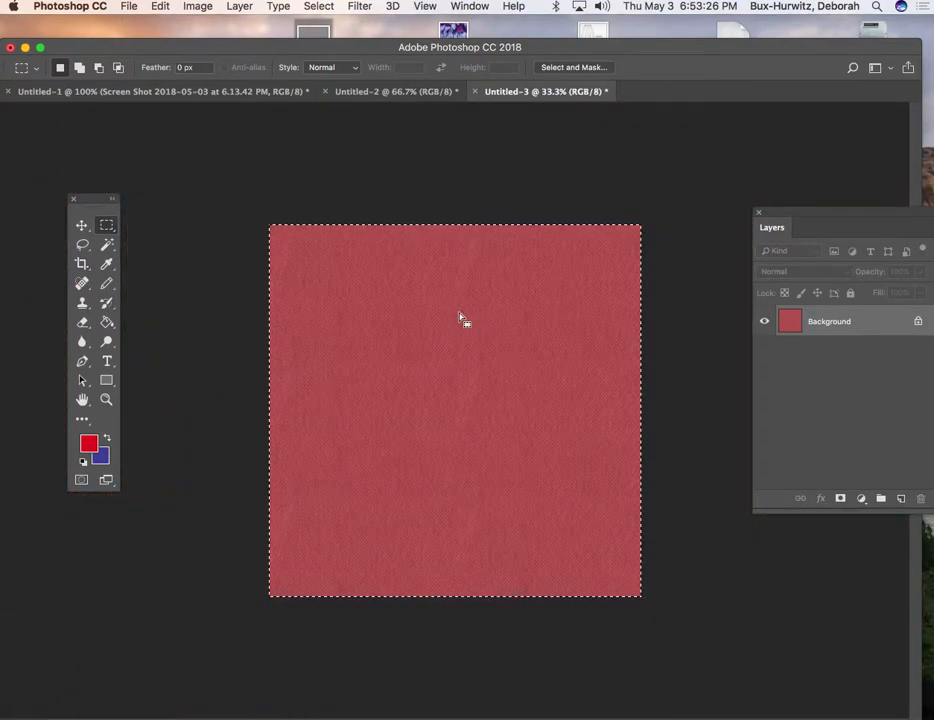
key(super+d)
click(199, 8)
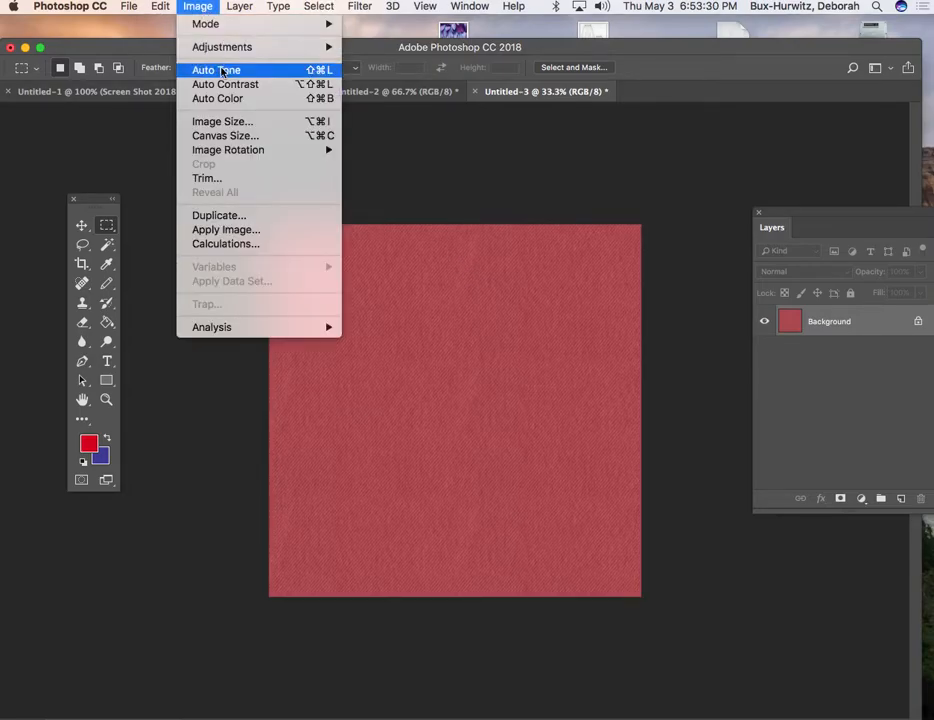
mouse_move(306, 47)
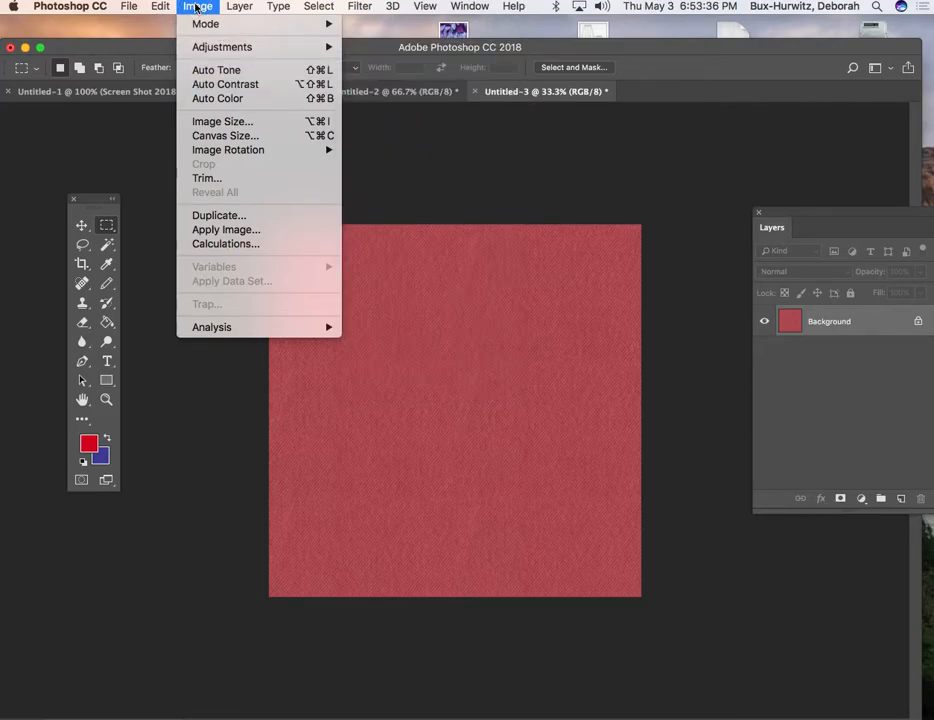
click(195, 7)
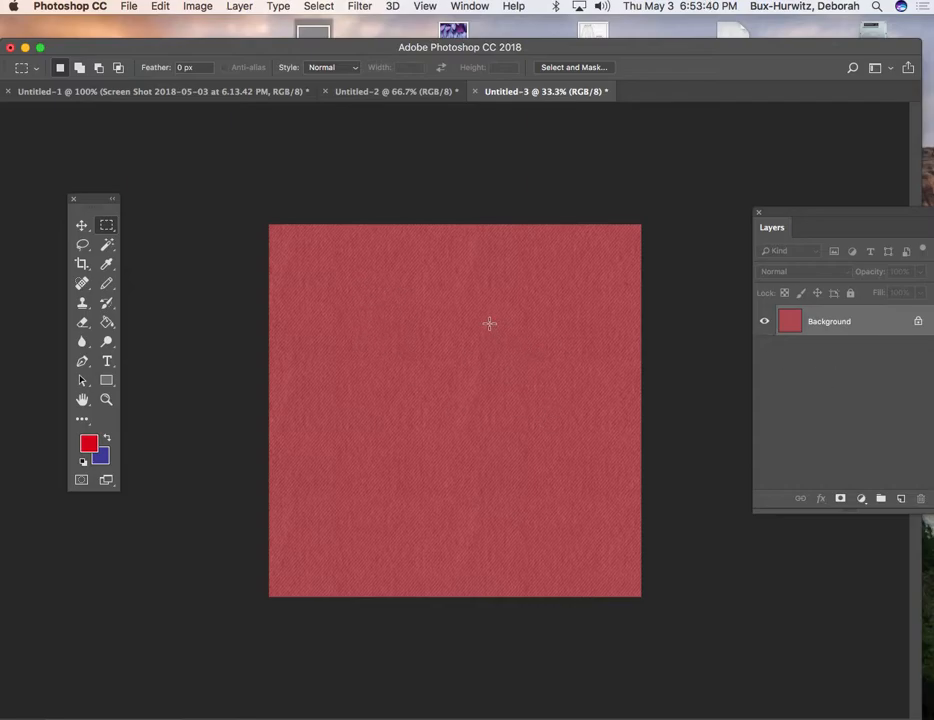
Switch to Illustrator, find the white zip-front hoodie in RVCA BODIES.ai at 100%, and ungroup its front-view drawing
drag(267, 46, 334, 42)
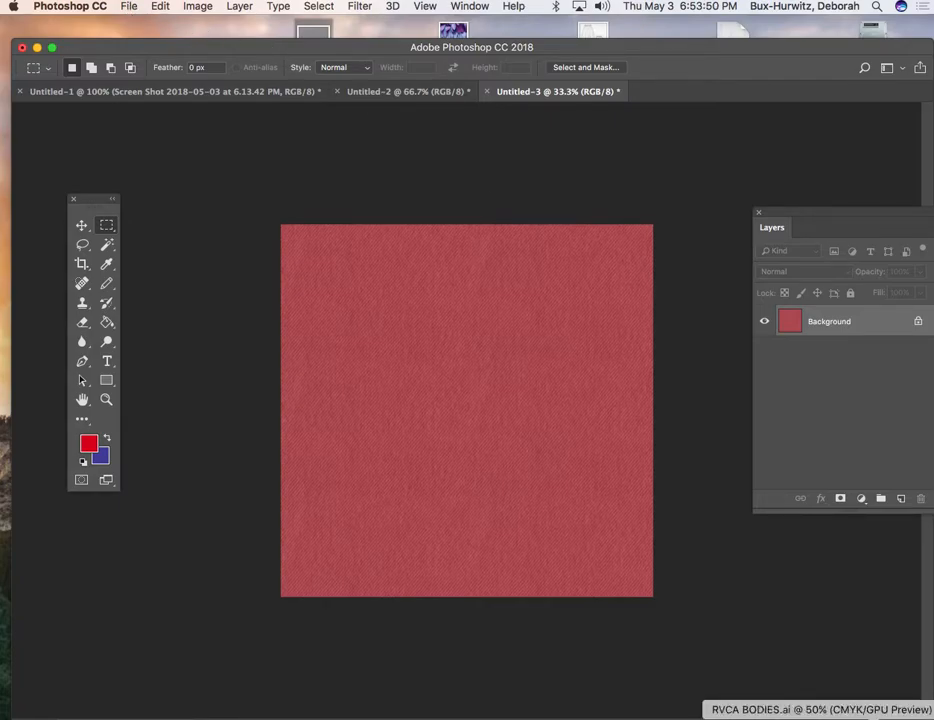
click(871, 718)
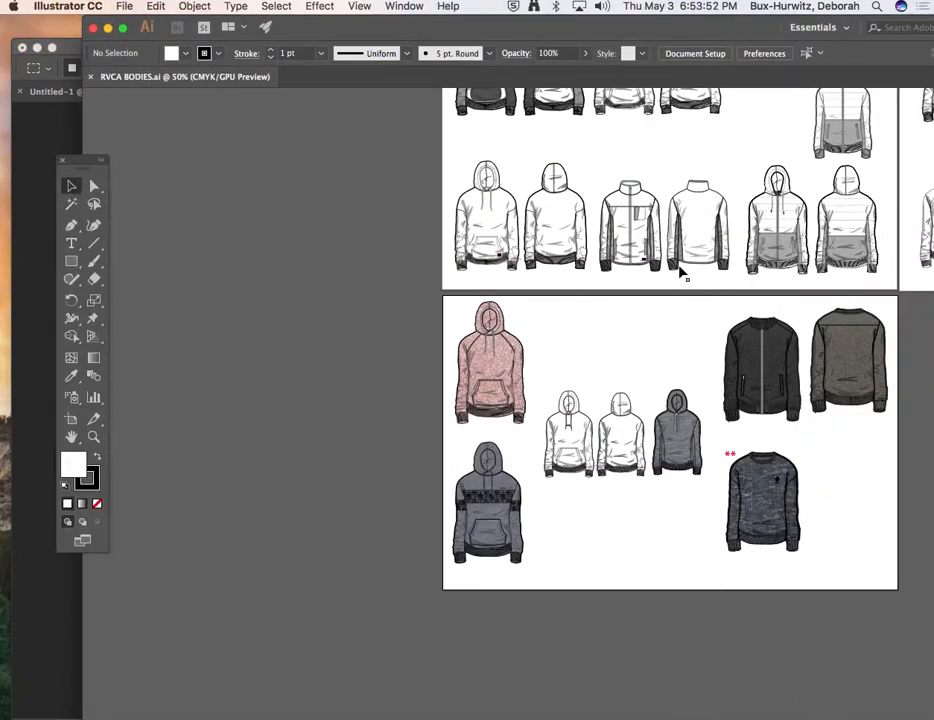
scroll(683, 275, right, 3)
scroll(683, 275, up, 2)
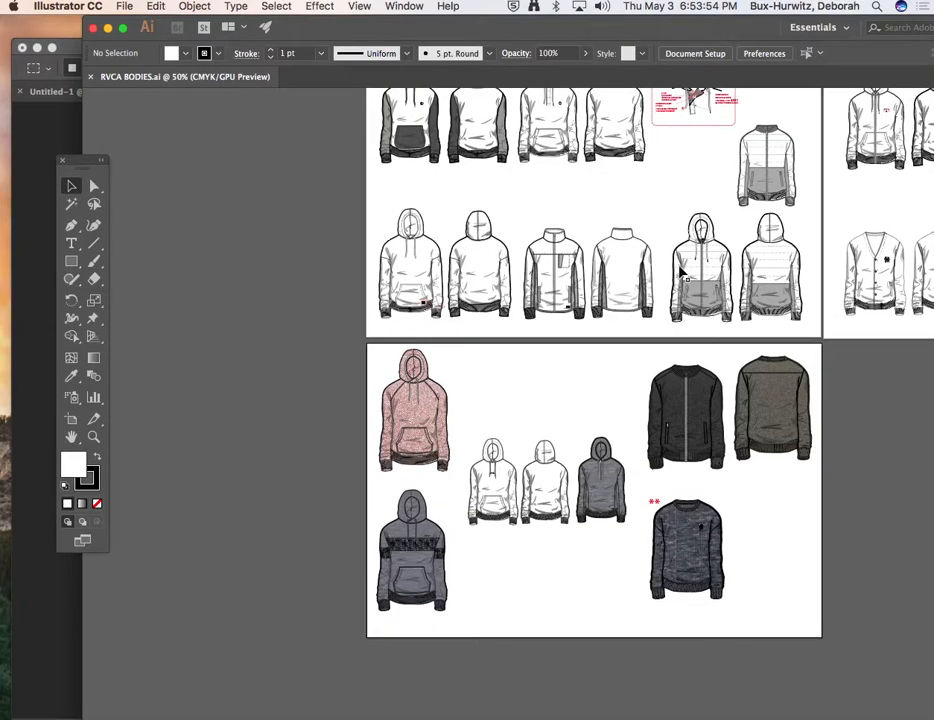
scroll(681, 272, up, 5)
scroll(681, 272, right, 2)
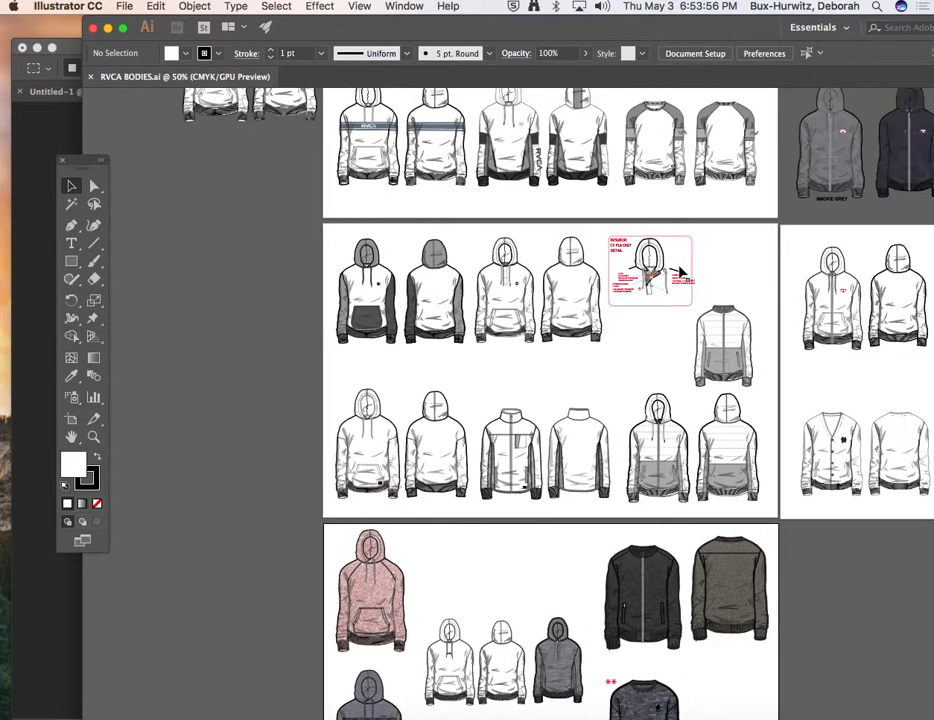
scroll(680, 270, right, 9)
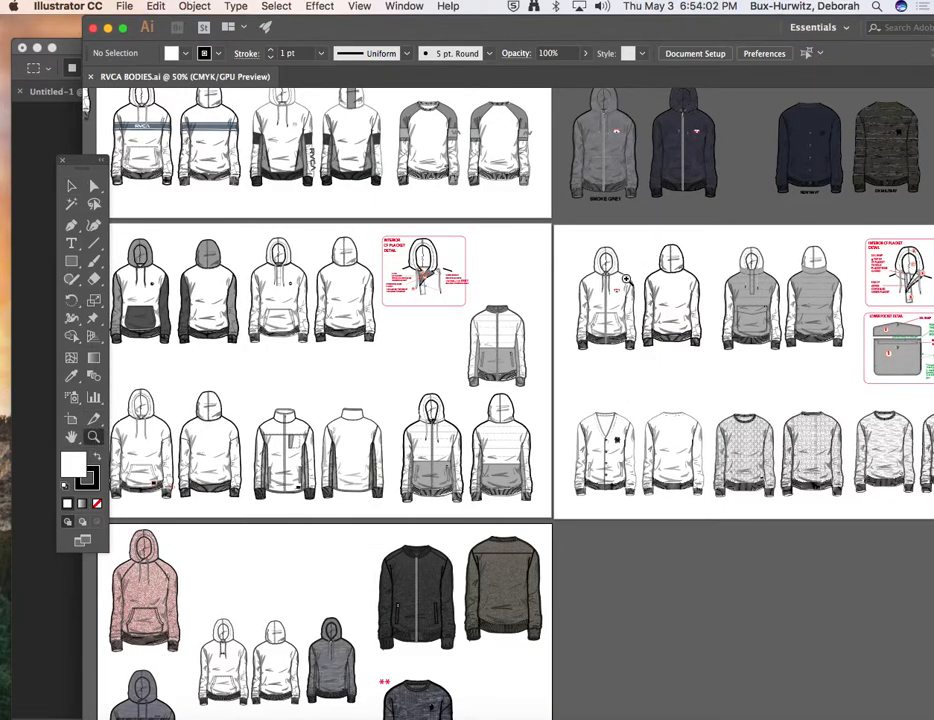
click(665, 322)
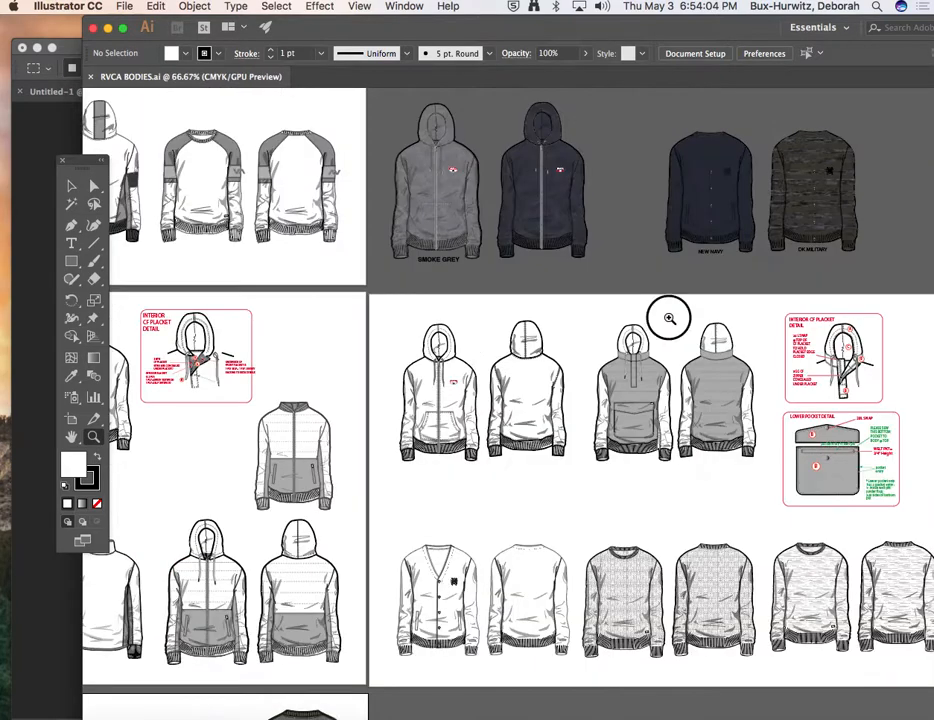
click(667, 317)
click(70, 188)
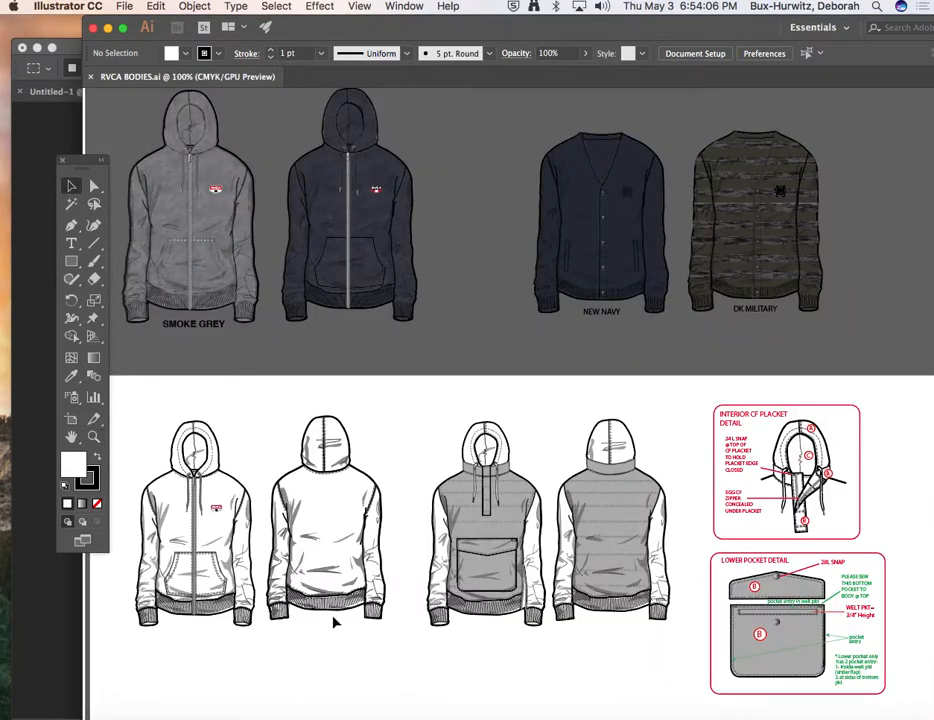
click(220, 512)
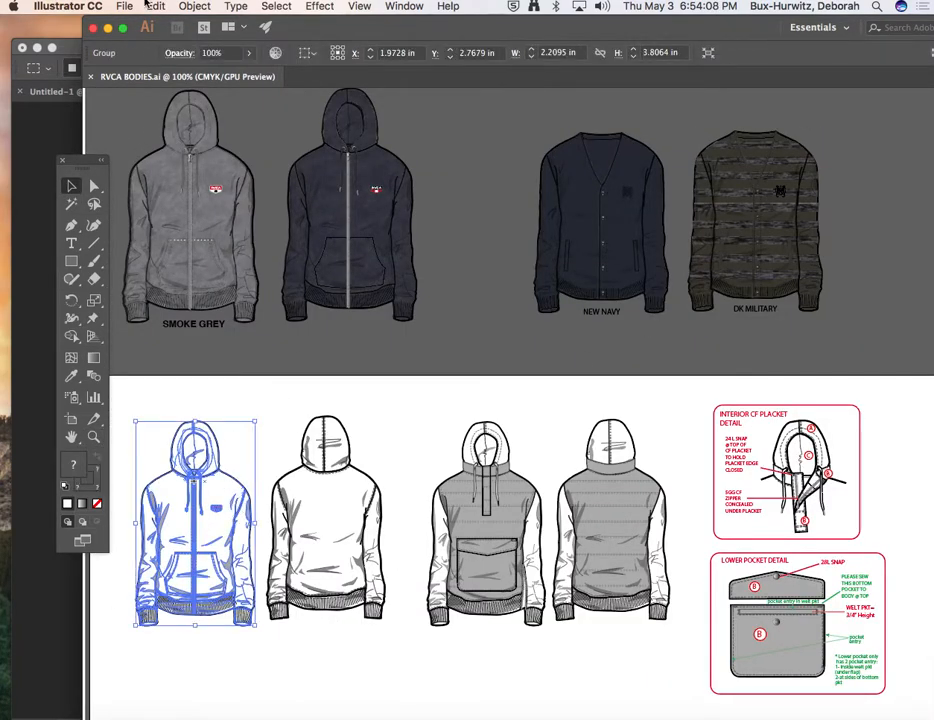
click(194, 6)
click(208, 75)
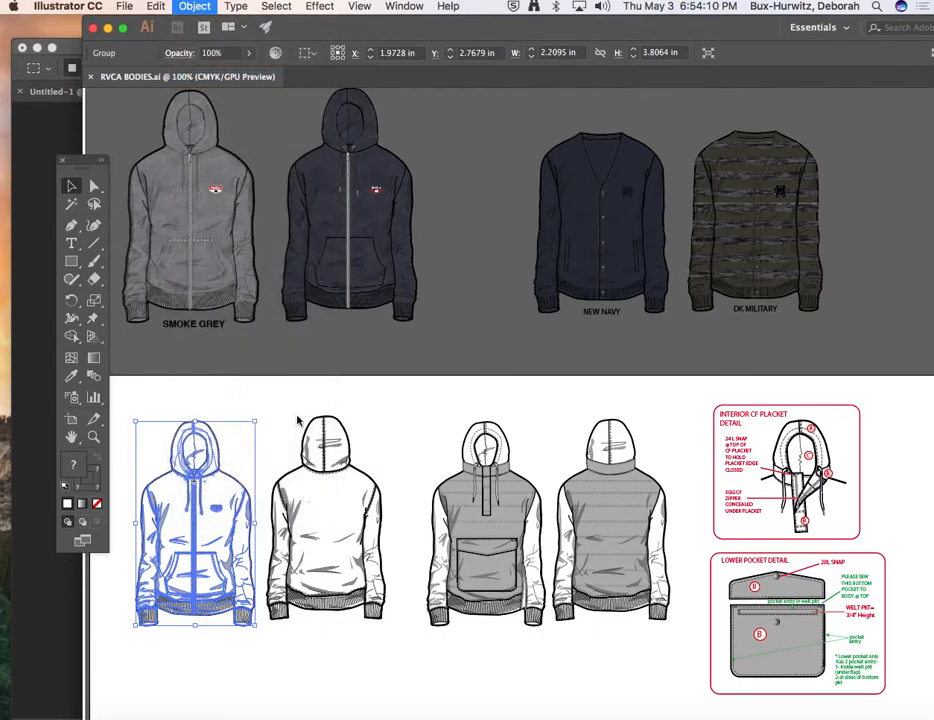
Move the chest logo above the zip-front hoodie and its grey shading group down off the garment
click(288, 390)
drag(224, 496, 255, 428)
click(172, 528)
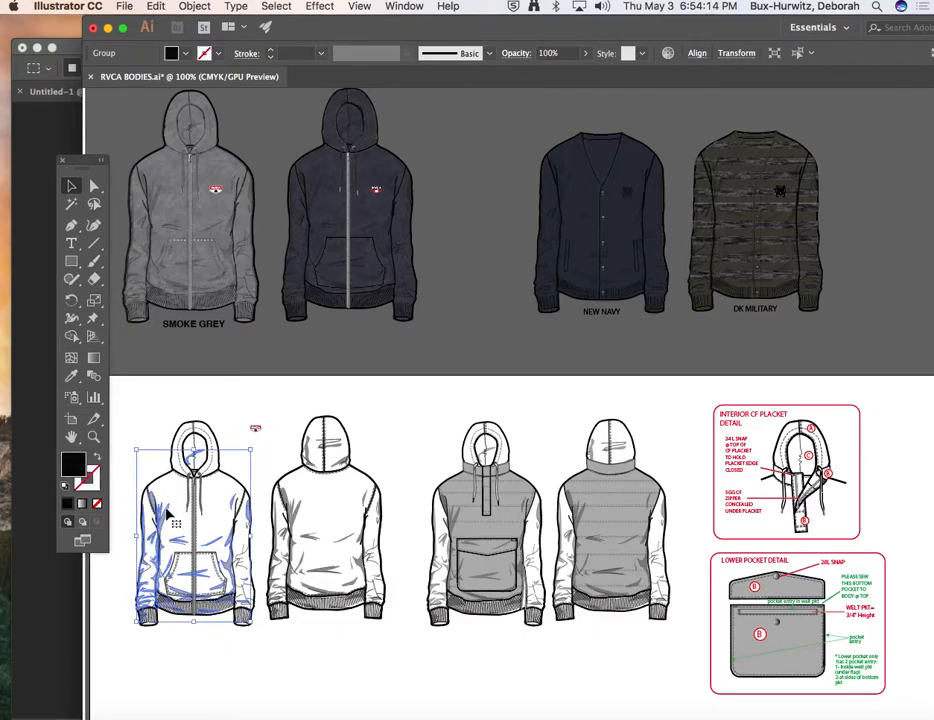
mouse_move(170, 520)
mouse_down()
mouse_move(338, 673)
mouse_move(438, 705)
mouse_move(492, 703)
mouse_move(498, 713)
mouse_up()
mouse_move(256, 432)
mouse_down()
mouse_move(250, 427)
mouse_move(278, 385)
mouse_up()
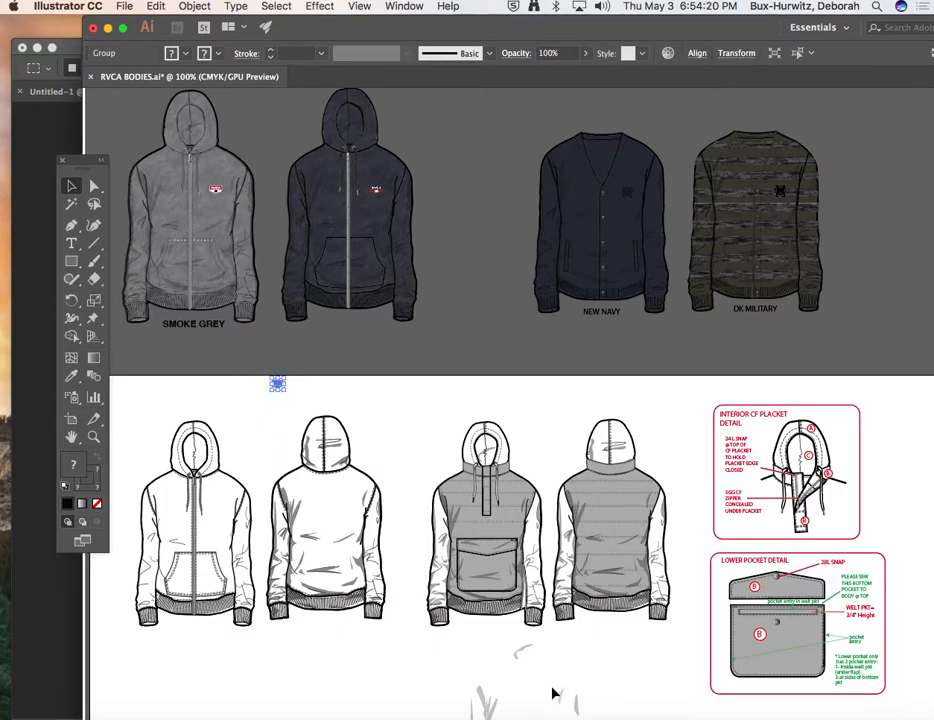
Reposition the removed shading below the hoodie row and select all the remaining line art of the front zip hoodie
scroll(553, 697, down, 2)
mouse_move(560, 624)
mouse_down()
mouse_move(548, 552)
mouse_move(396, 559)
mouse_move(455, 573)
mouse_move(500, 567)
mouse_move(495, 525)
mouse_up()
drag(127, 342, 266, 592)
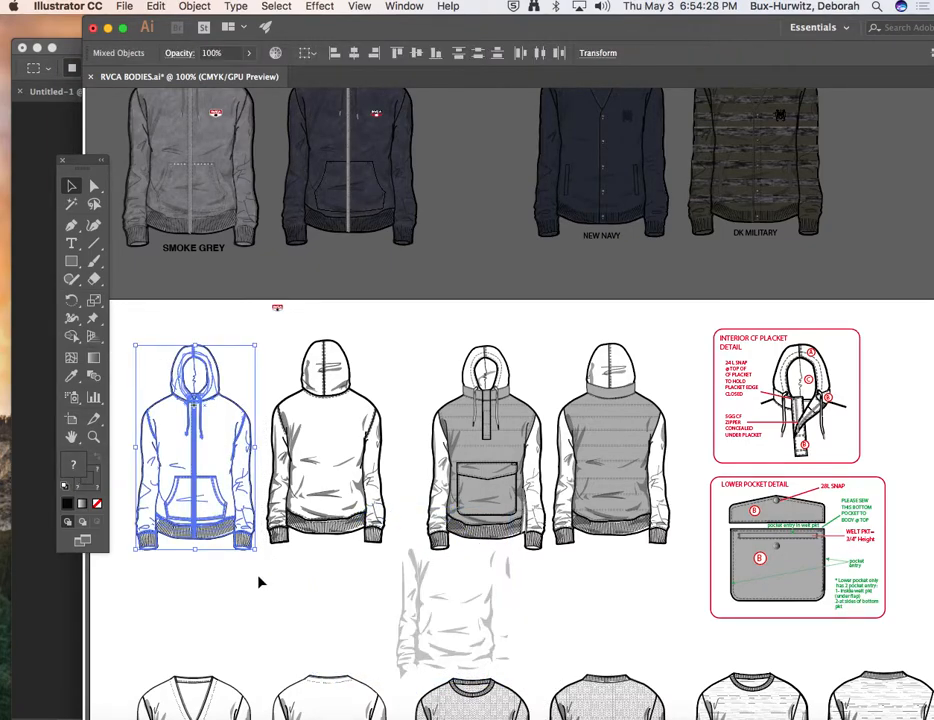
Switch to Photoshop, add an empty layer above the red pattern Background in Untitled-3, and hide the Background
click(48, 128)
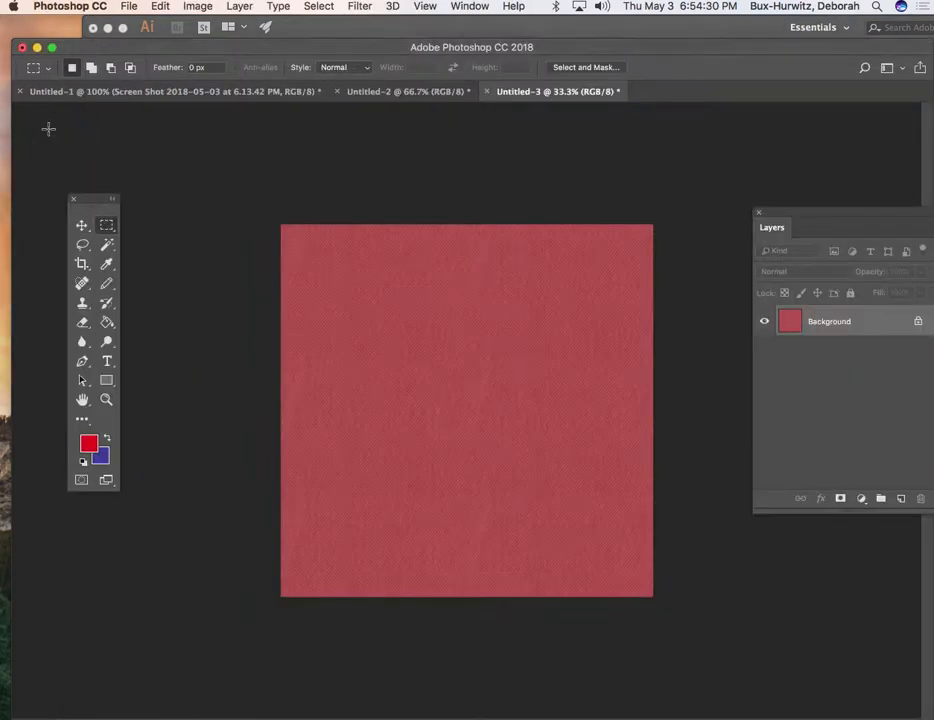
click(129, 7)
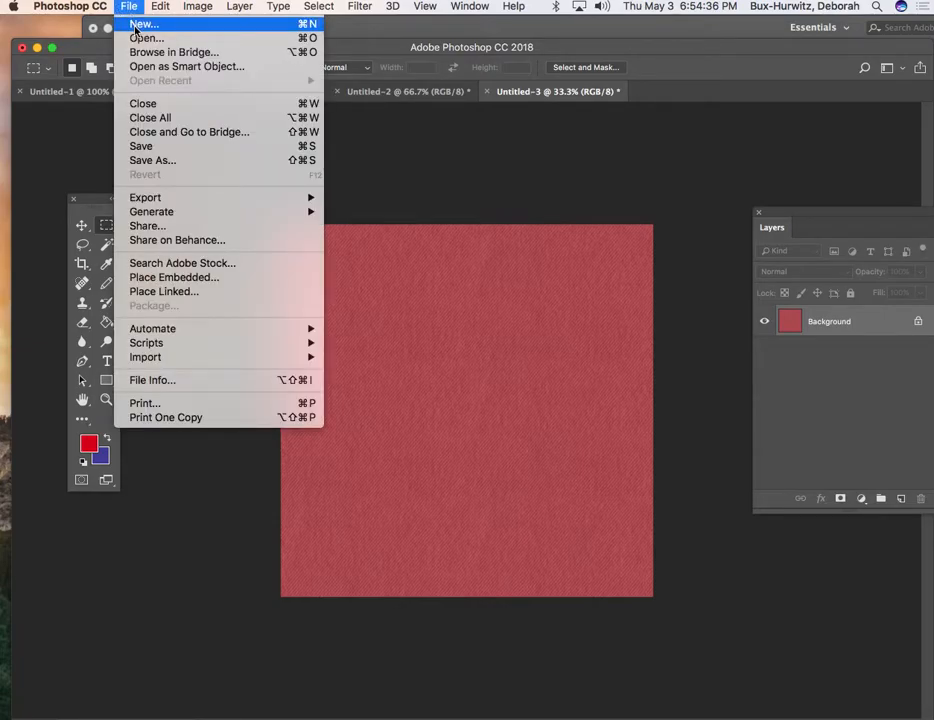
click(127, 7)
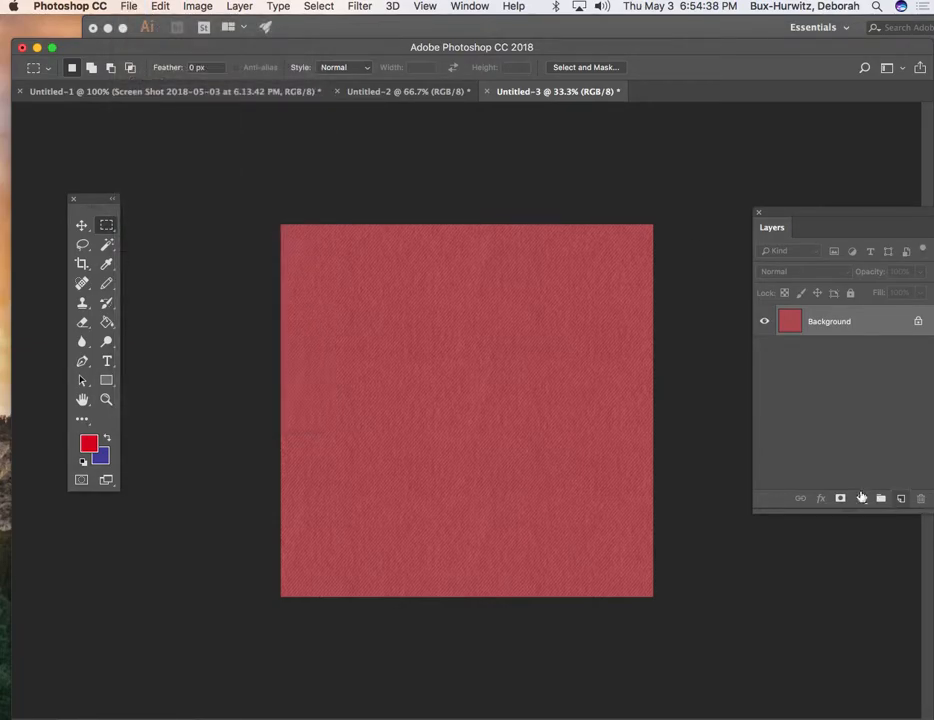
click(901, 502)
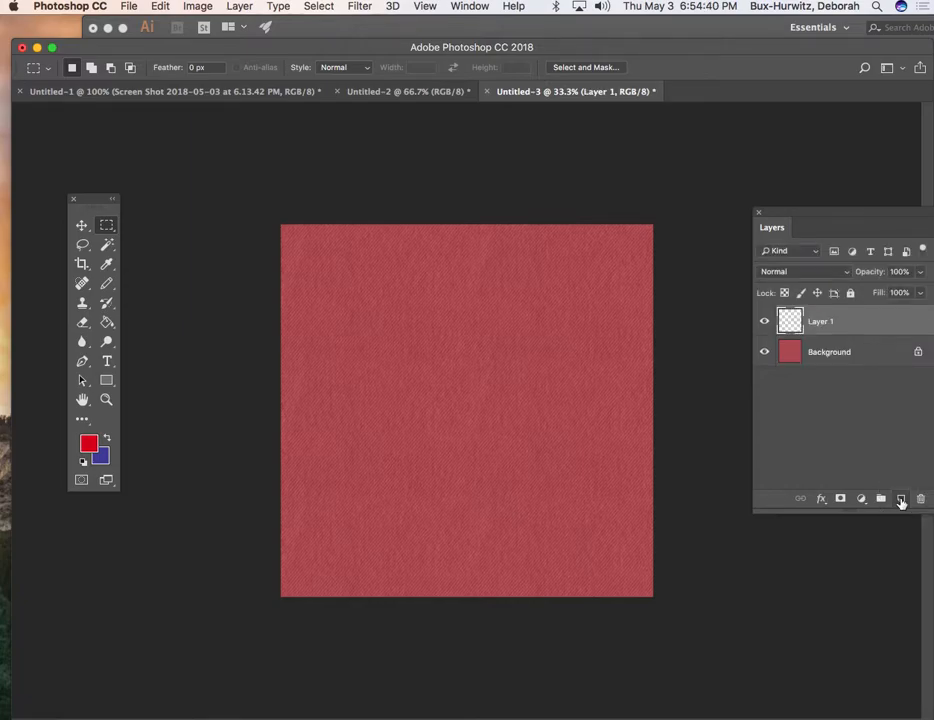
drag(832, 214, 754, 195)
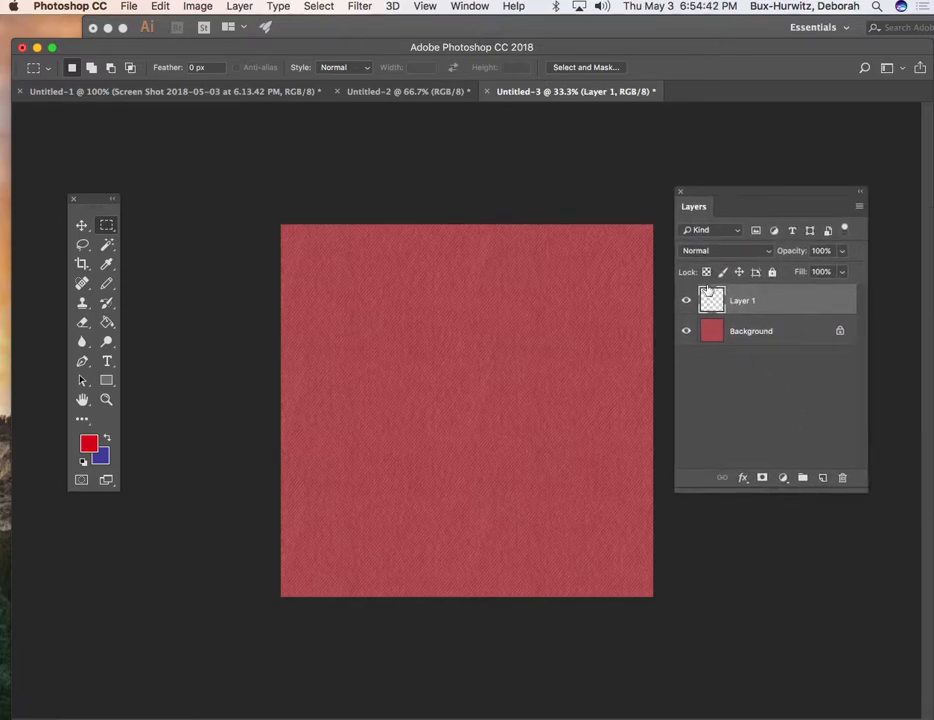
click(687, 331)
click(687, 331)
click(687, 331)
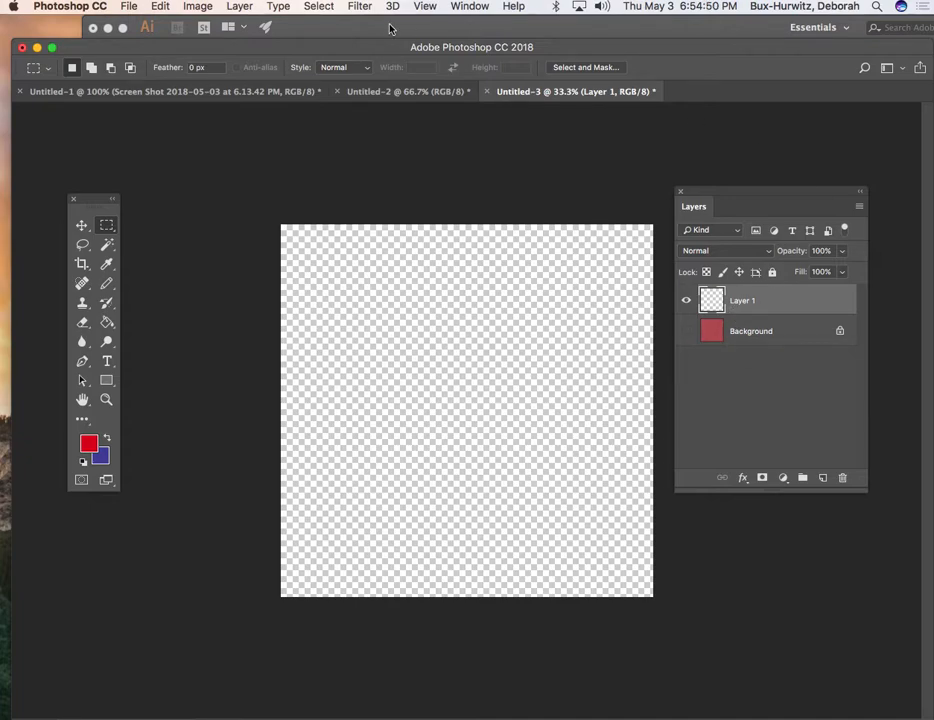
Make white the foreground color and fill Layer 1 with it in Normal mode at 100% opacity
click(83, 461)
click(106, 441)
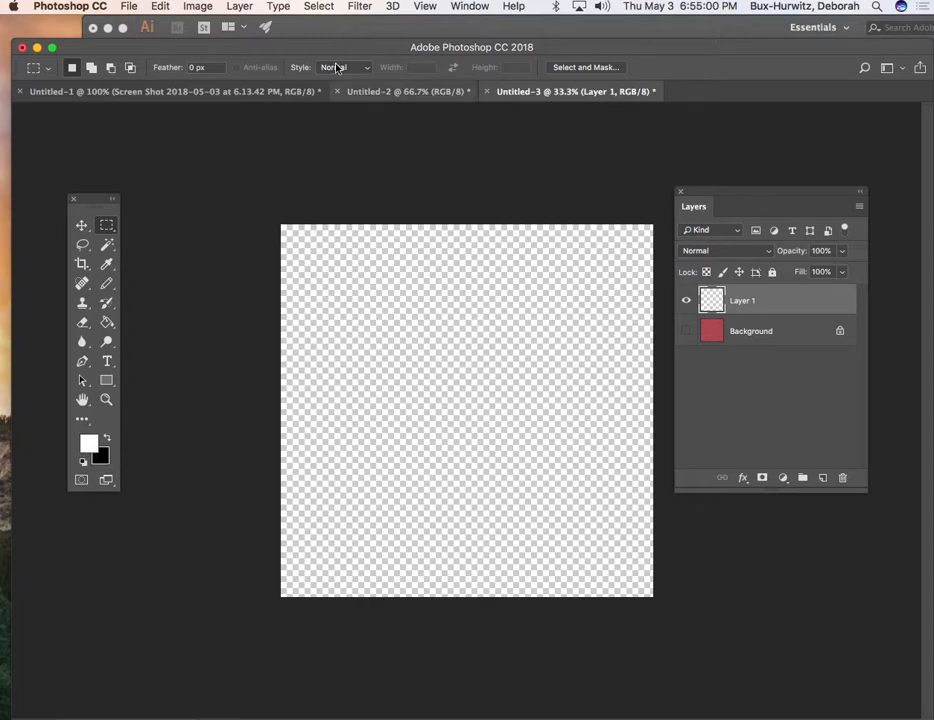
click(160, 7)
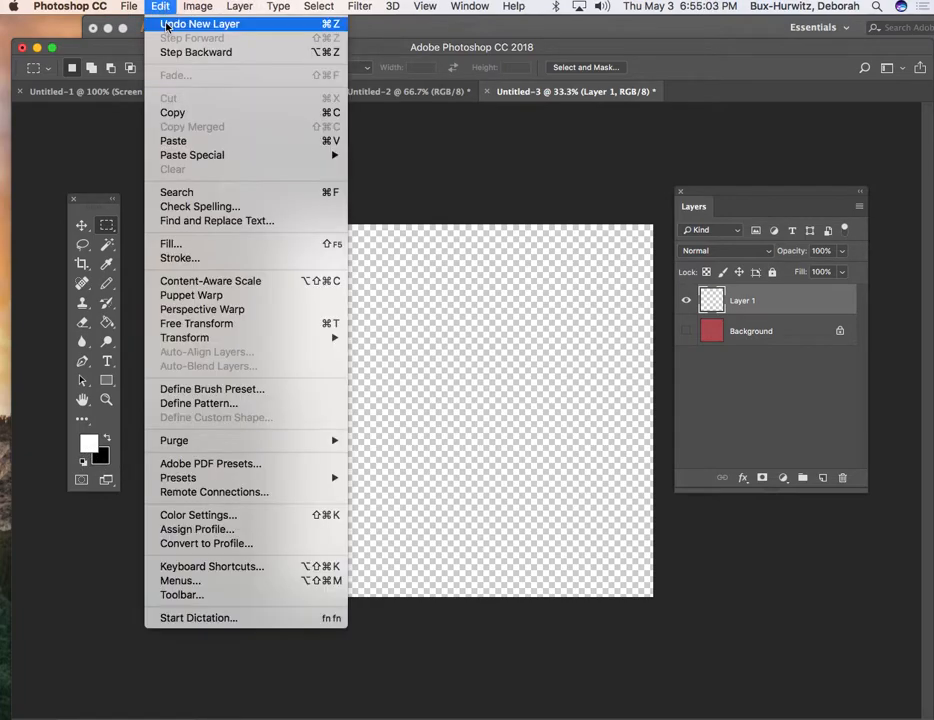
click(202, 245)
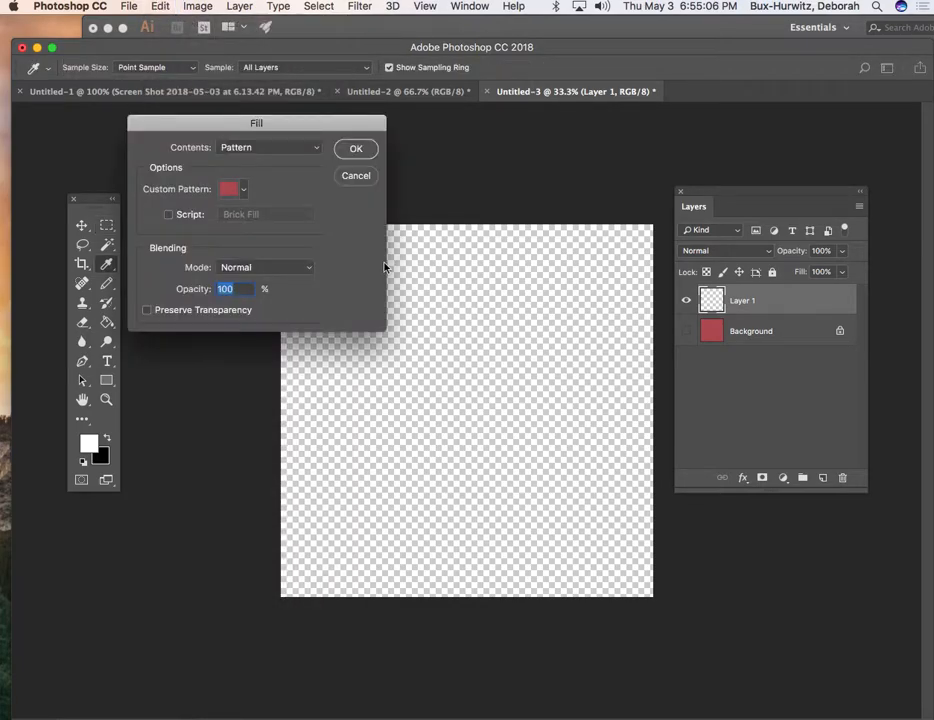
click(300, 147)
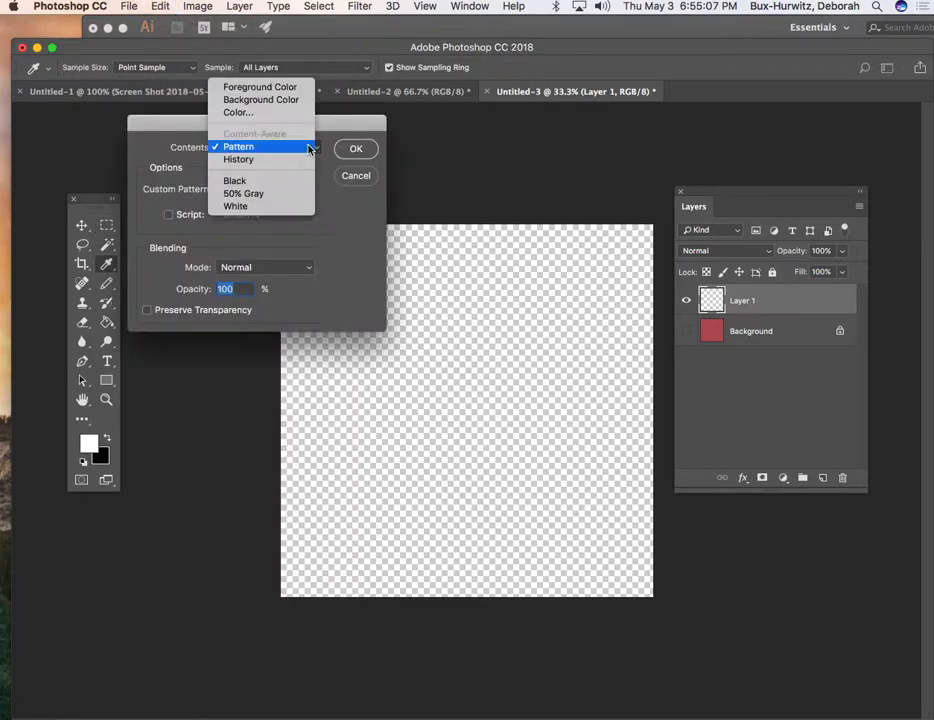
click(275, 87)
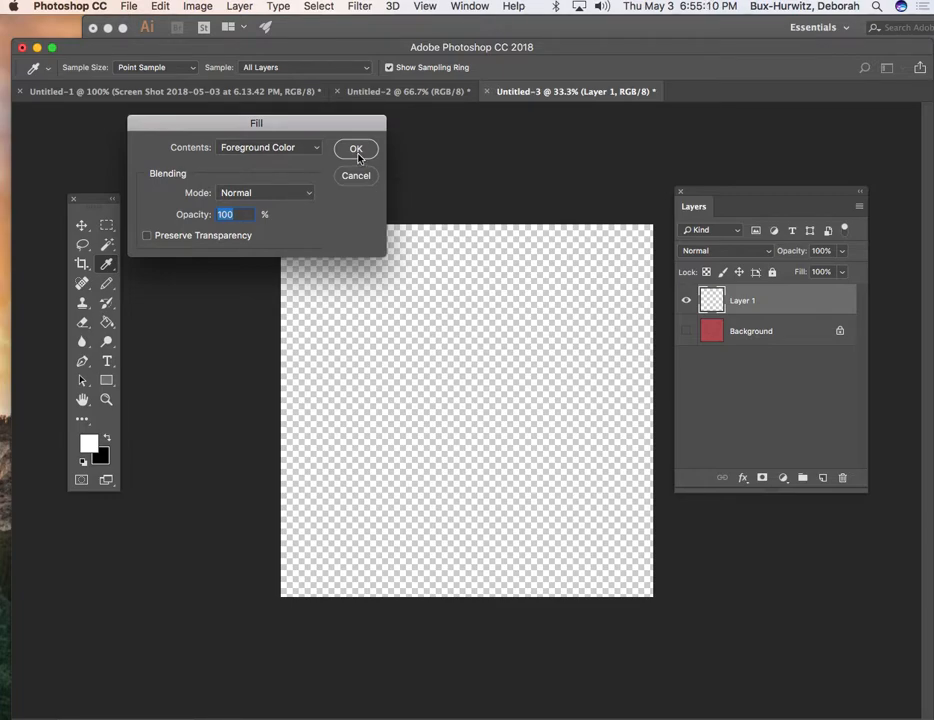
click(356, 149)
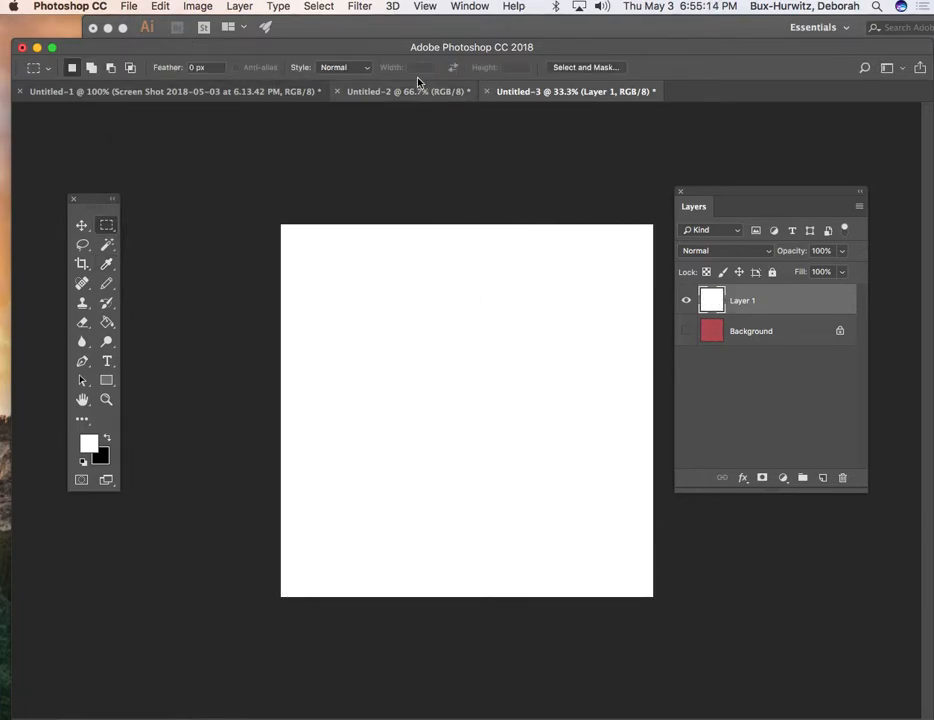
Switch to Illustrator to copy the selected zip-front hoodie line art, and return to Untitled-3 in Photoshop
drag(390, 48, 393, 61)
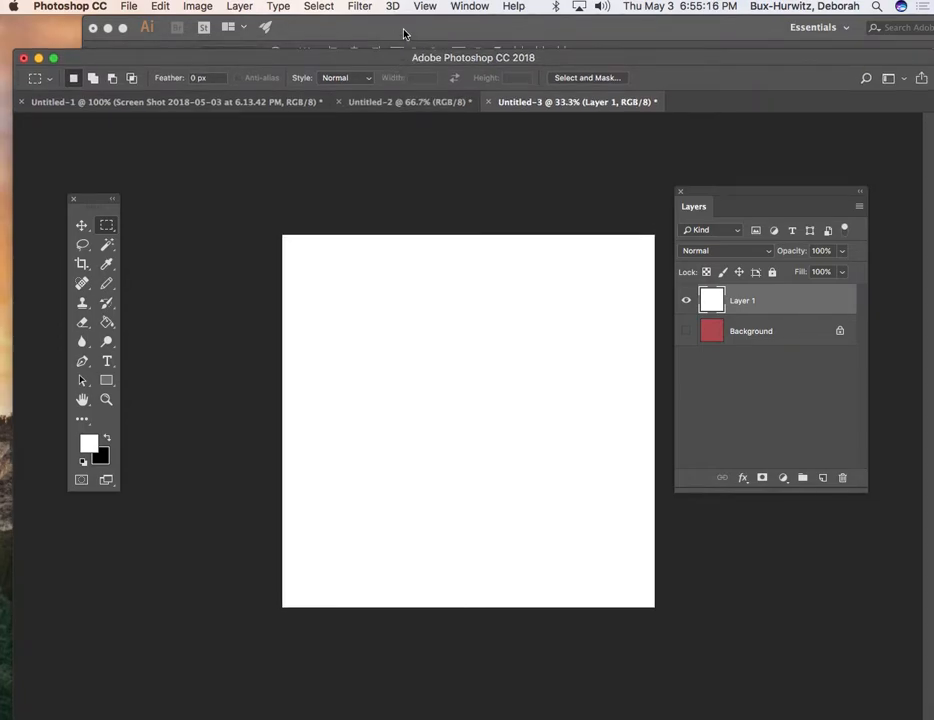
click(403, 34)
click(249, 462)
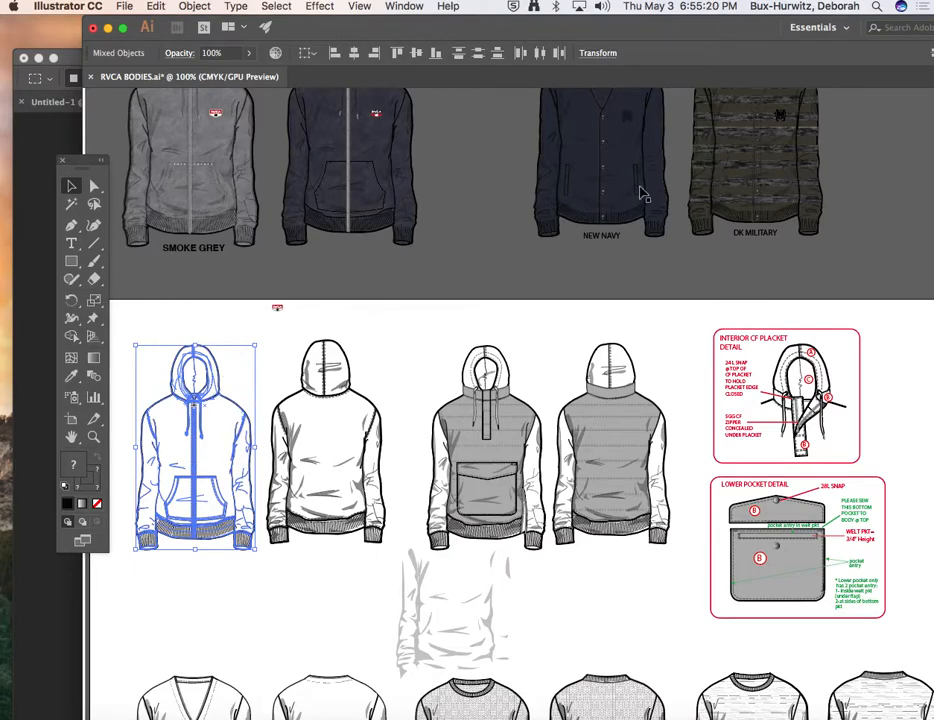
click(52, 142)
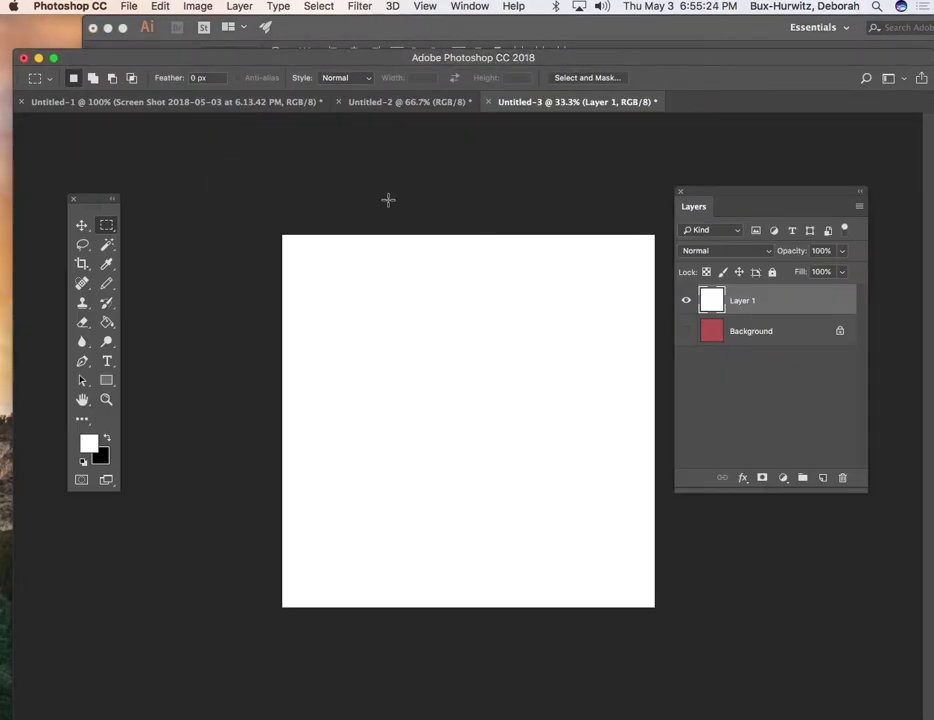
Paste the hoodie line art as pixels and place it at the center of the white canvas
key(super+v)
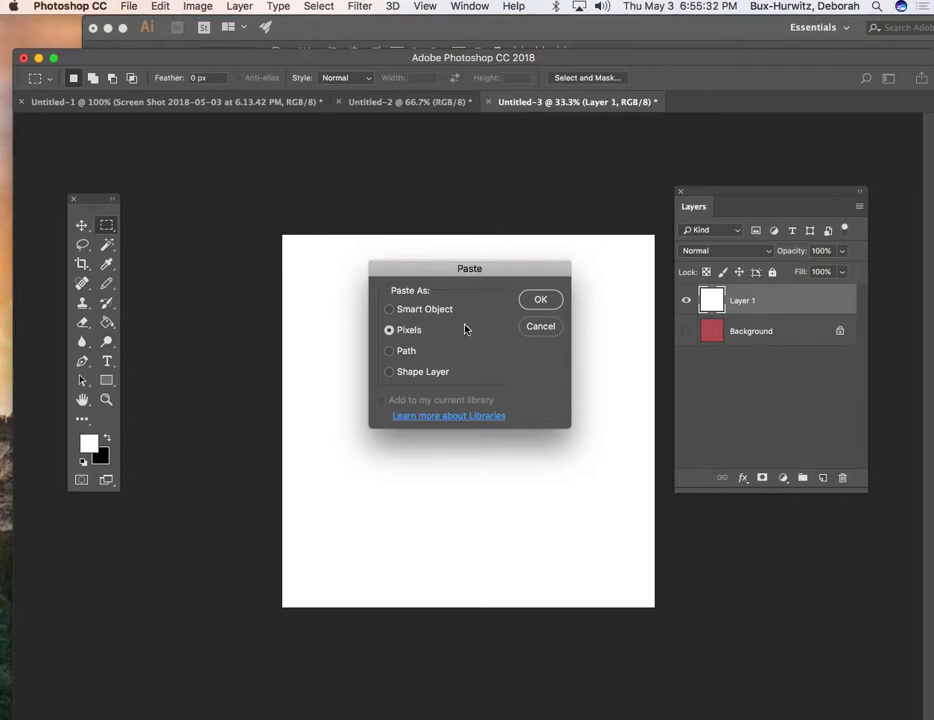
click(541, 301)
click(541, 301)
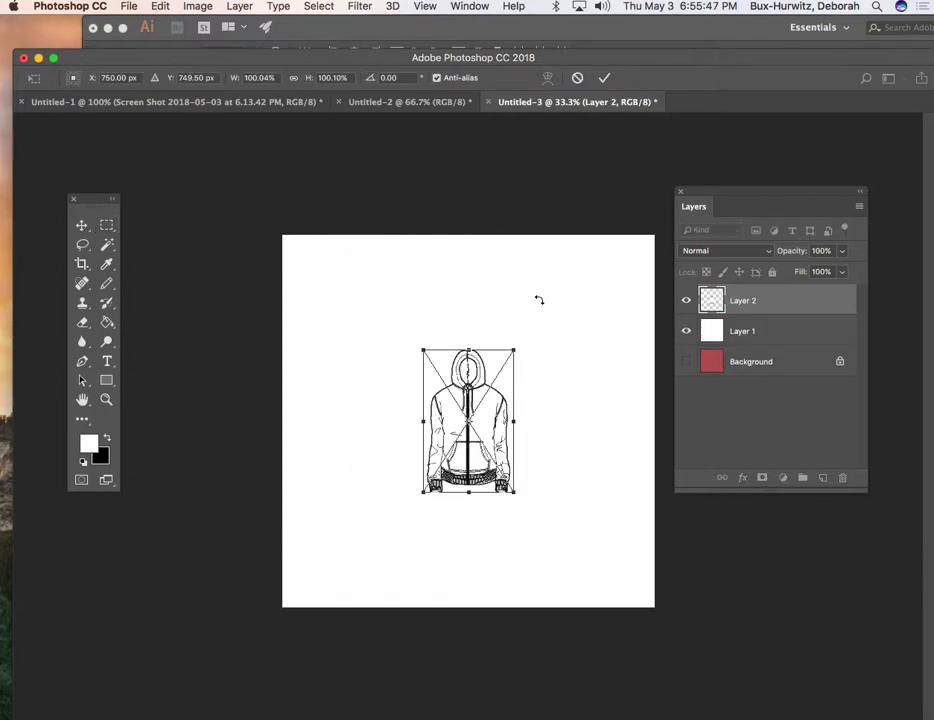
click(112, 404)
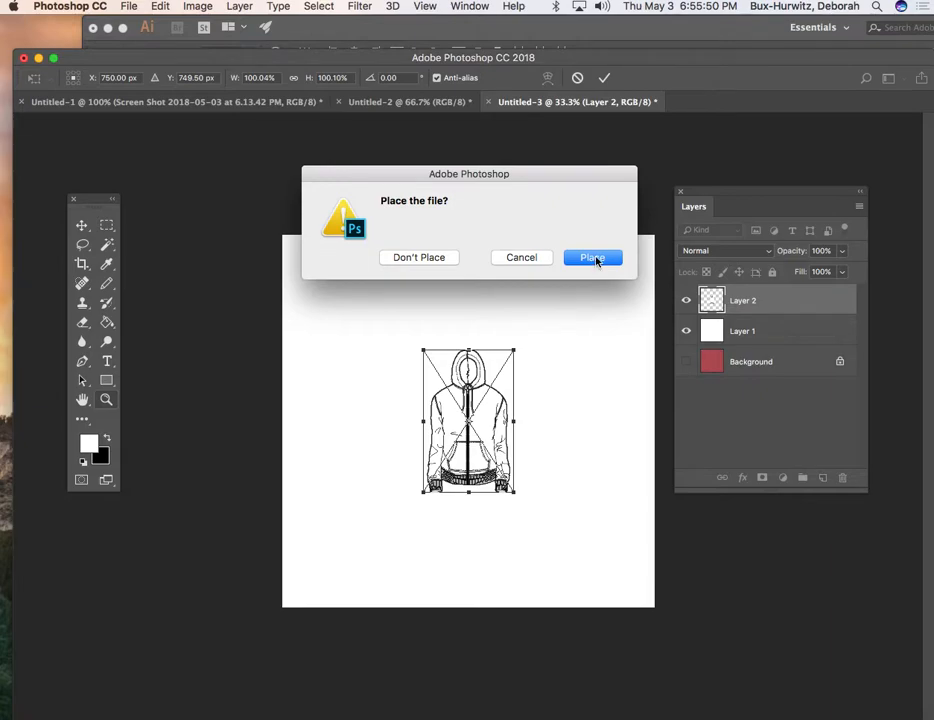
click(594, 258)
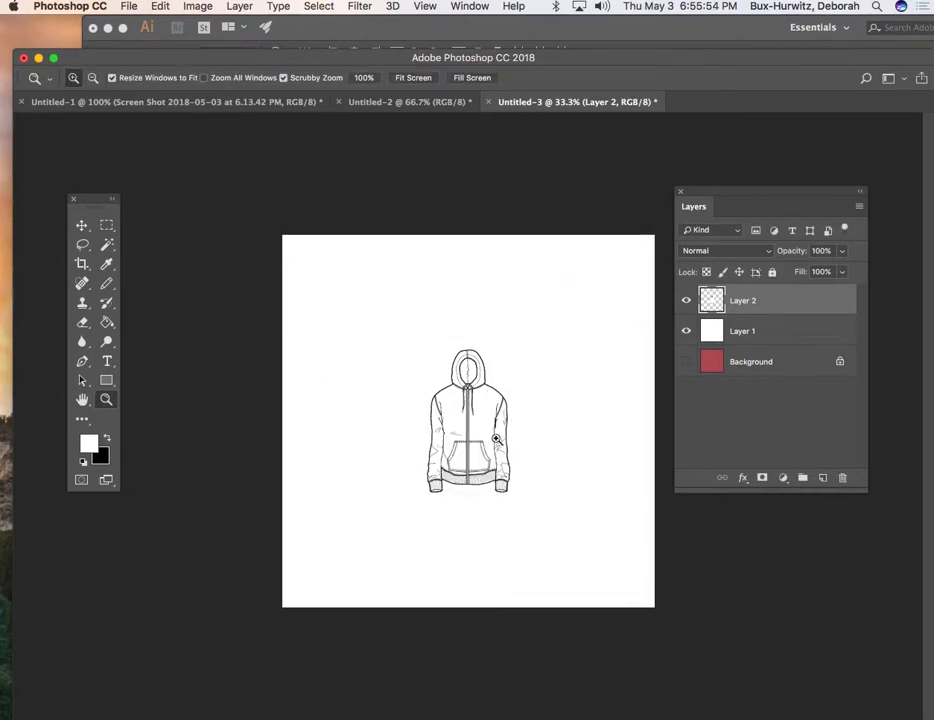
Merge the hoodie line art on Layer 2 down into the white Layer 1
click(372, 320)
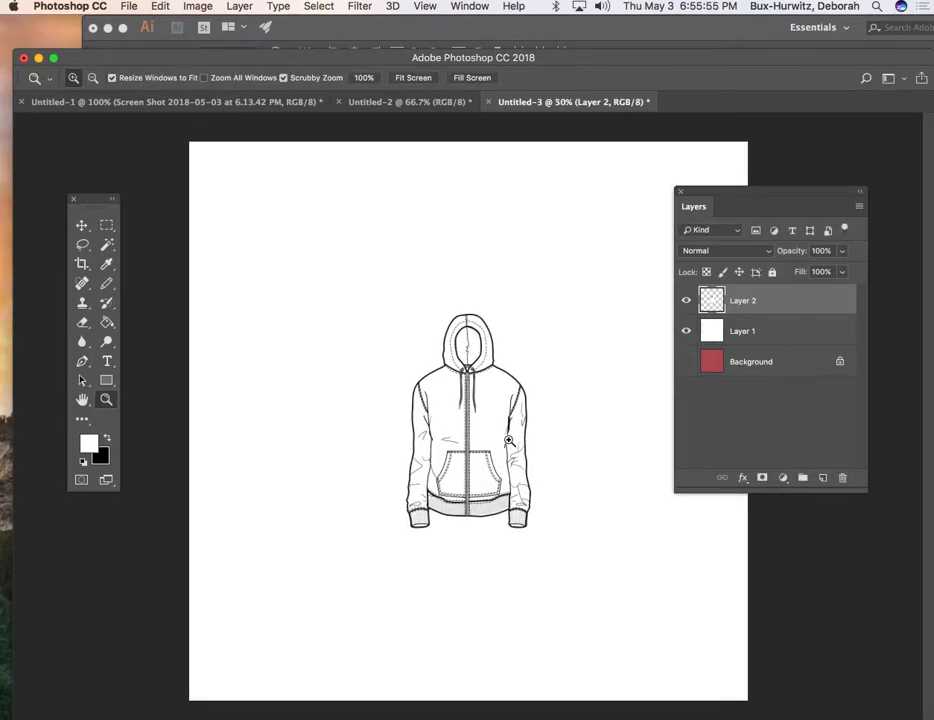
click(82, 225)
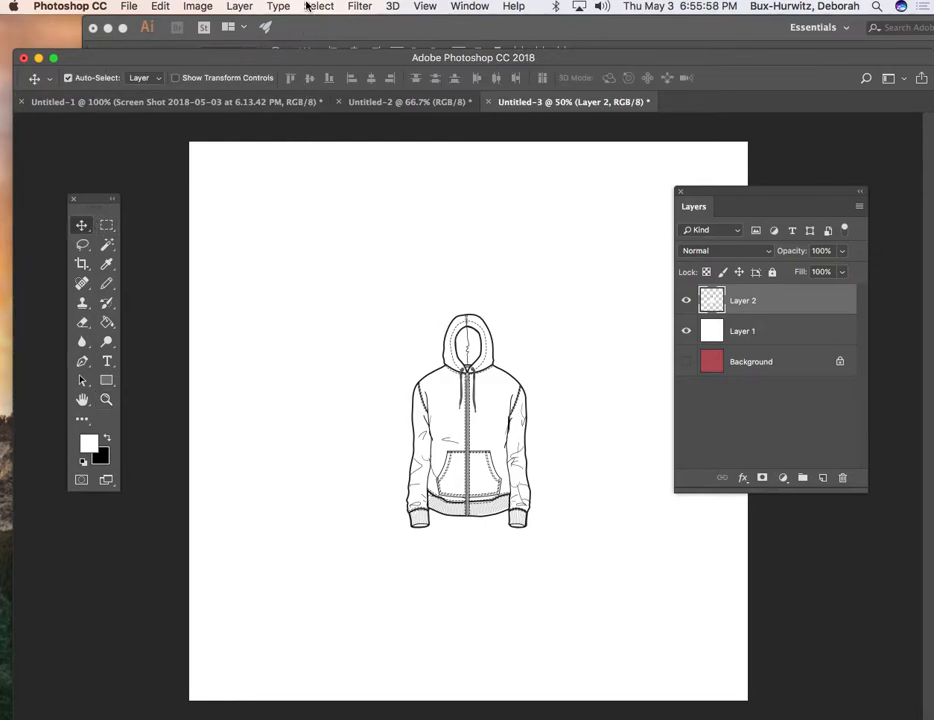
click(687, 301)
click(687, 301)
click(860, 208)
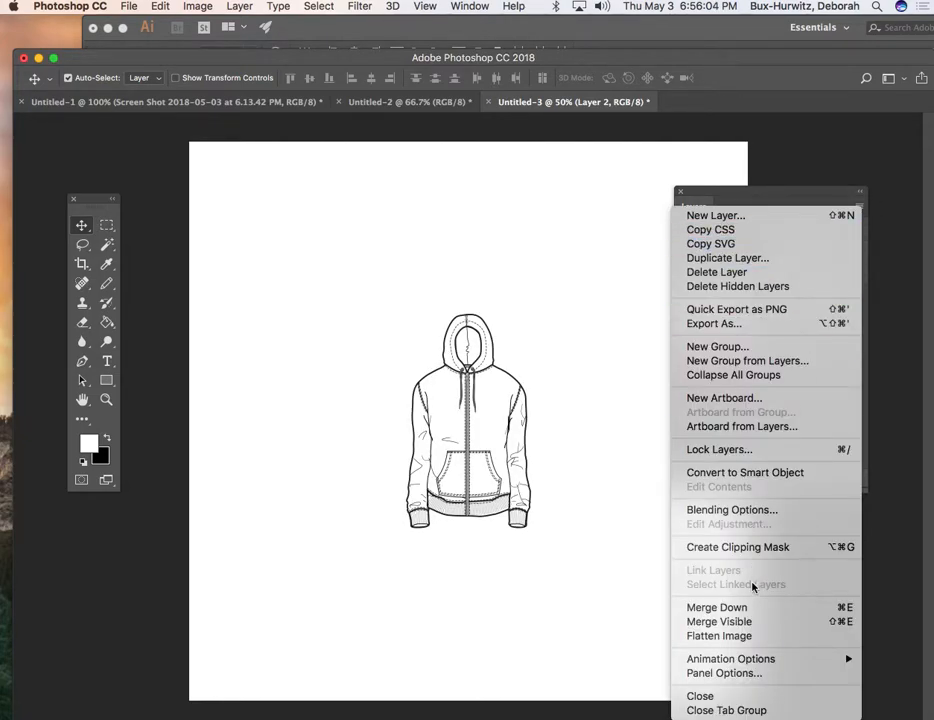
click(755, 608)
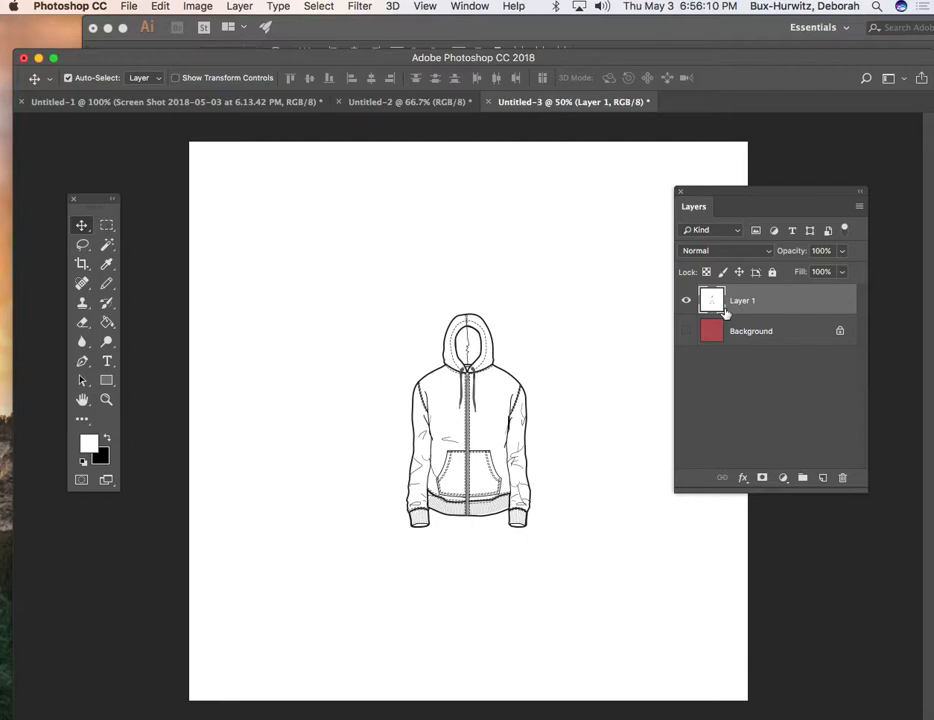
click(686, 331)
Move the floating tools palette slightly farther away from the hoodie drawing
key(z)
click(518, 433)
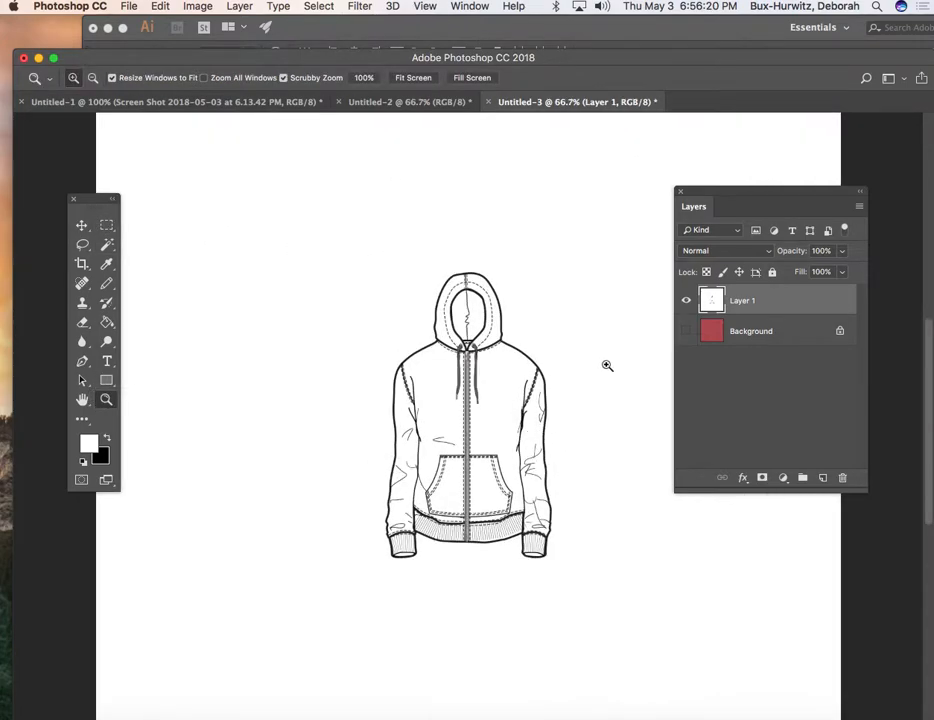
click(536, 433)
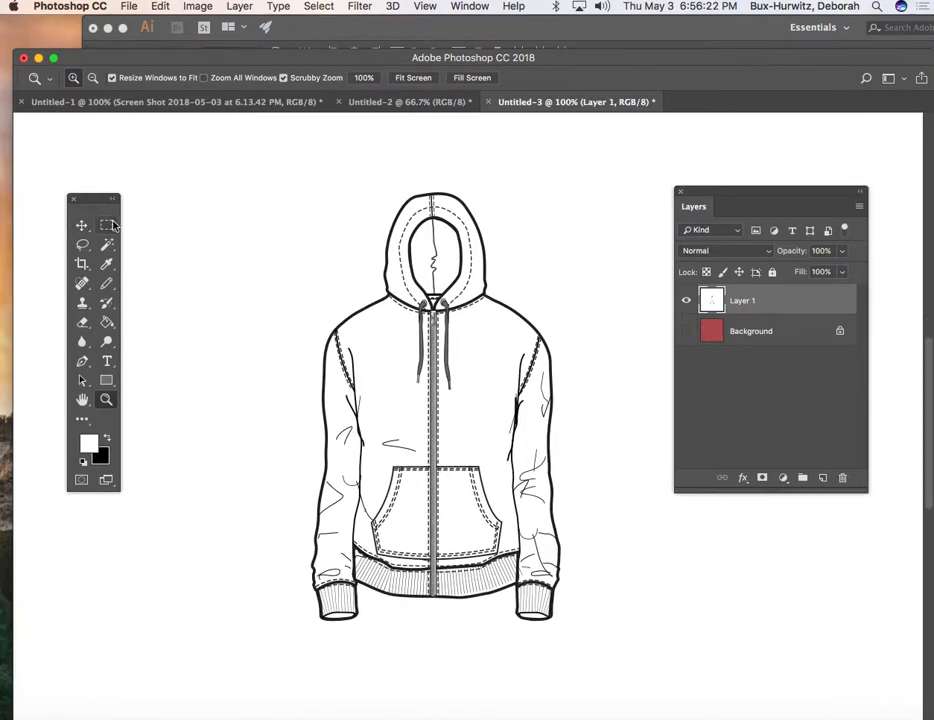
drag(98, 202, 90, 176)
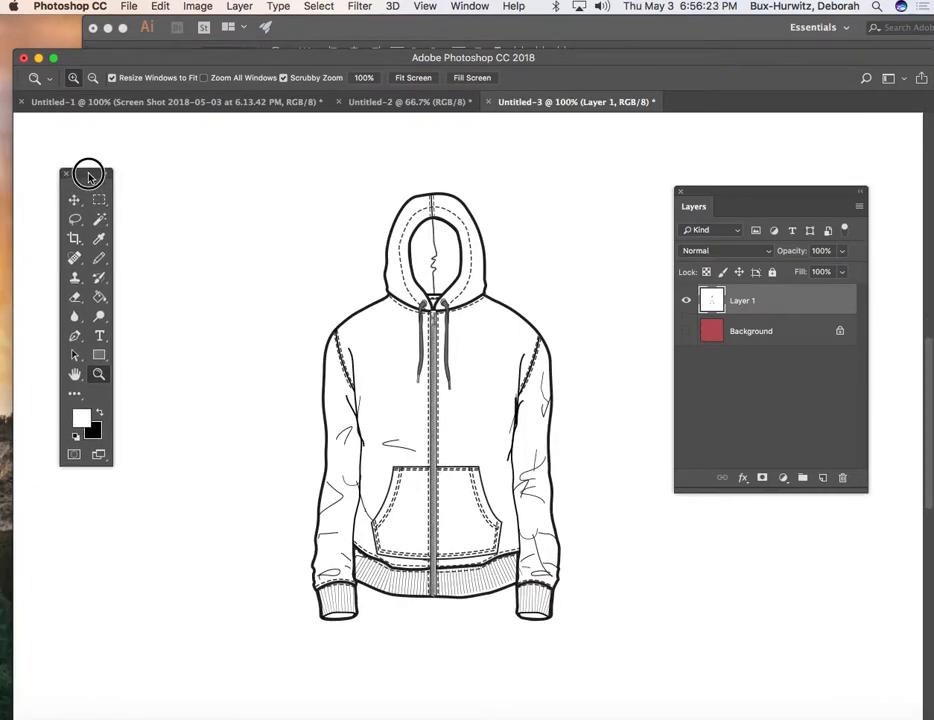
click(161, 6)
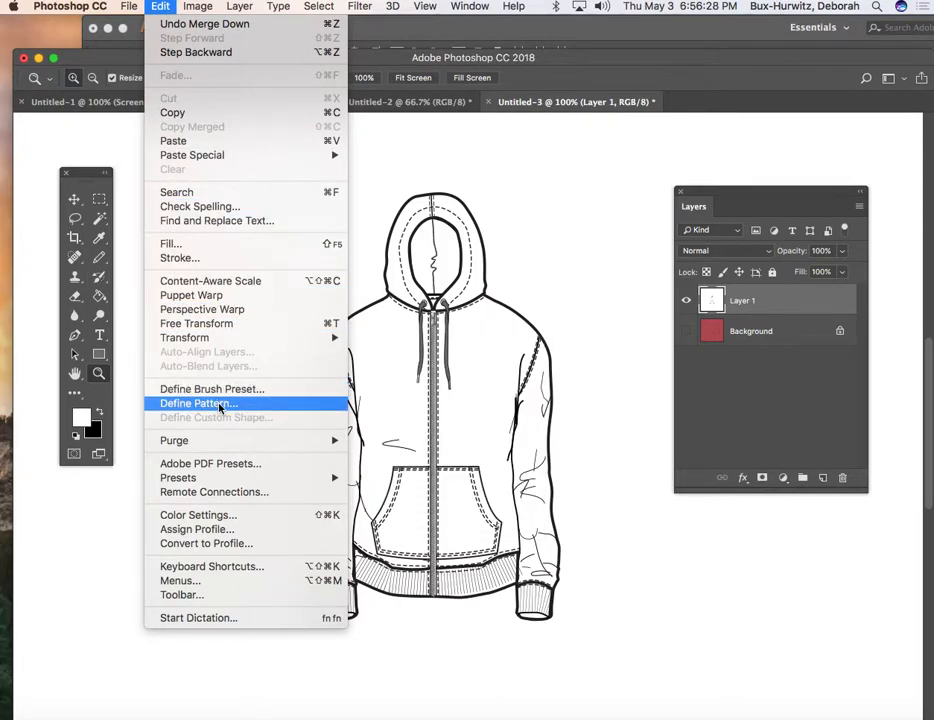
click(220, 407)
click(636, 369)
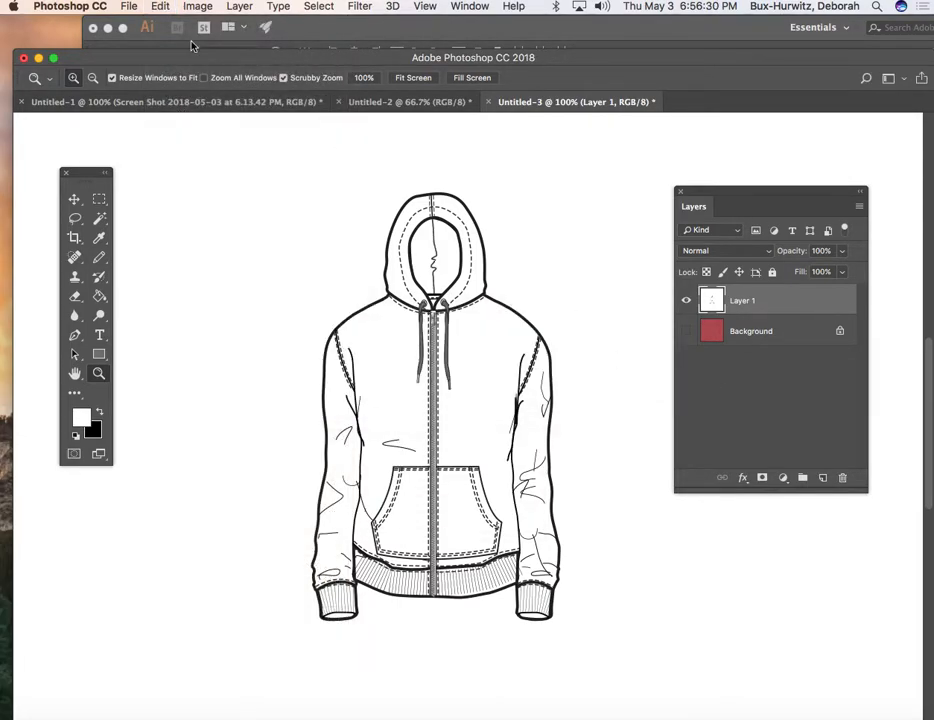
click(170, 8)
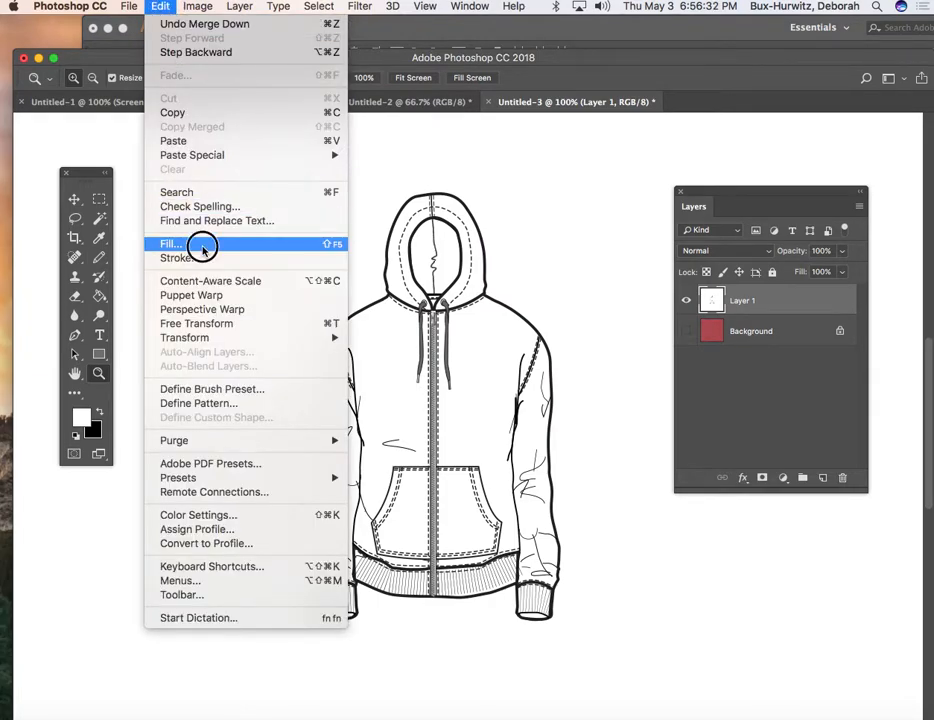
click(160, 240)
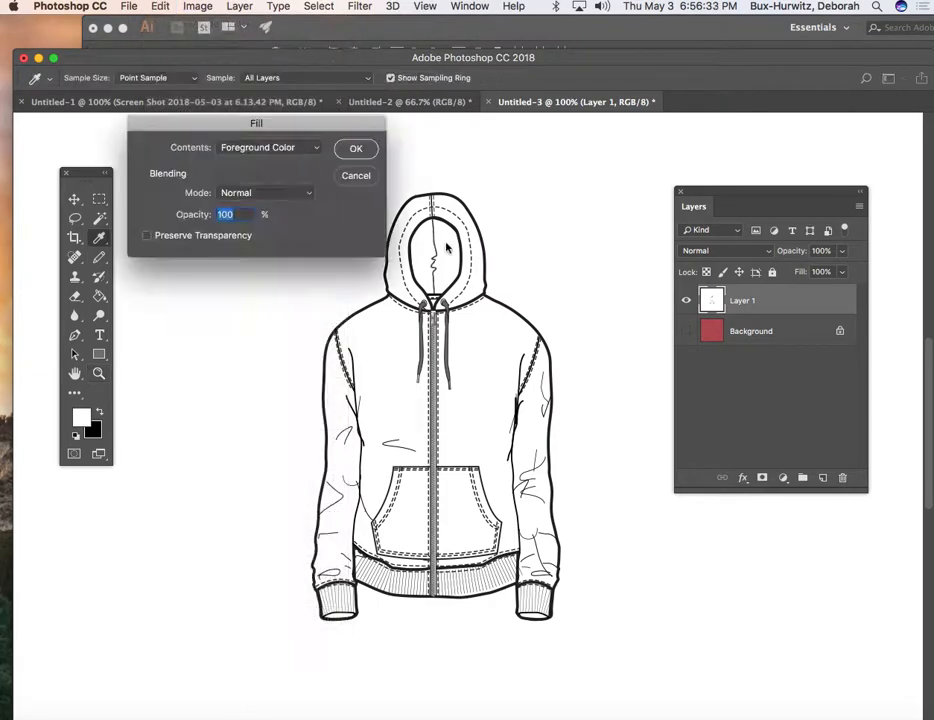
click(314, 150)
click(300, 206)
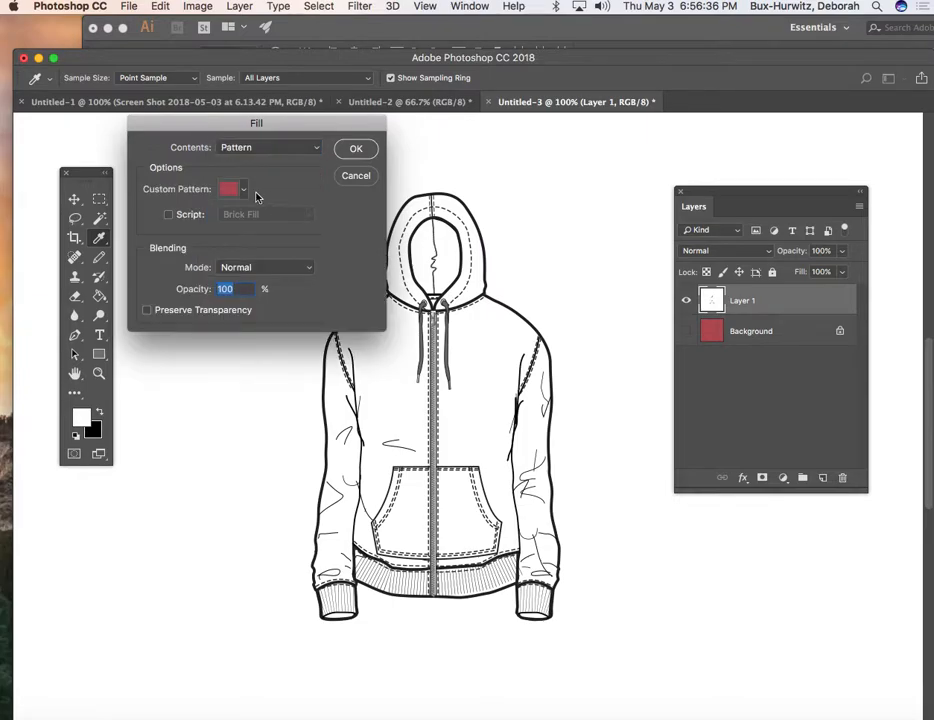
click(243, 190)
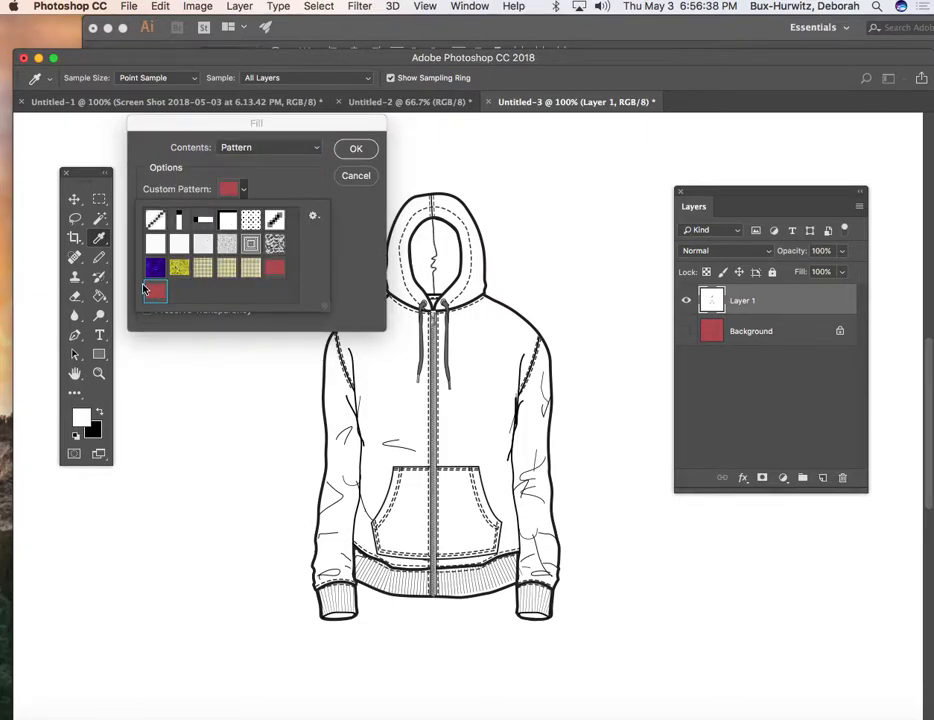
click(355, 175)
key(z)
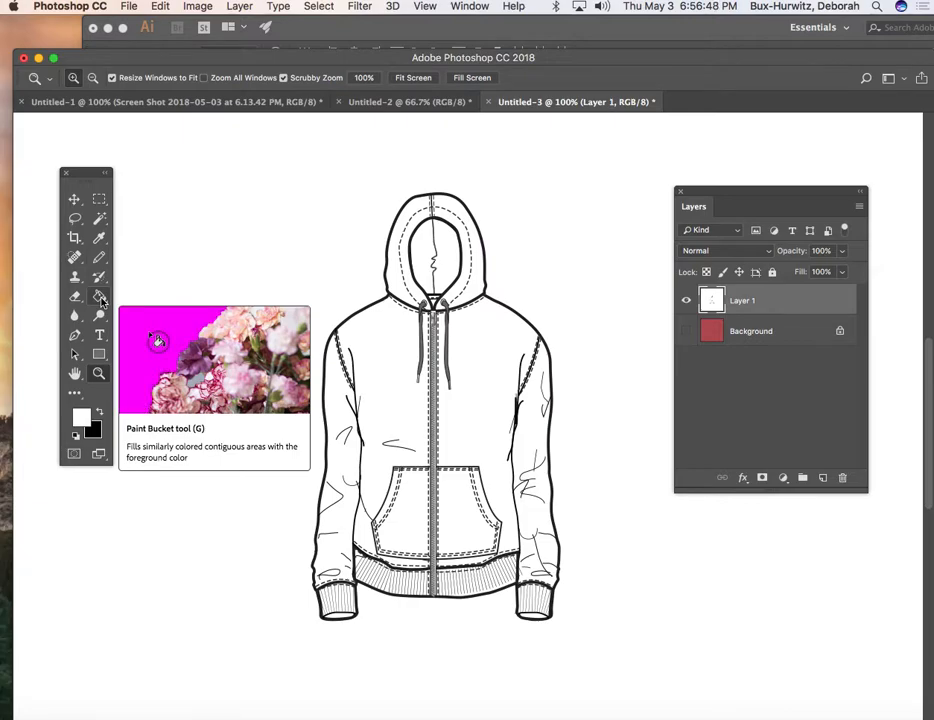
Select the white front body panel on the left side of the hoodie's zipper with the Magic Wand at tolerance 32
click(100, 220)
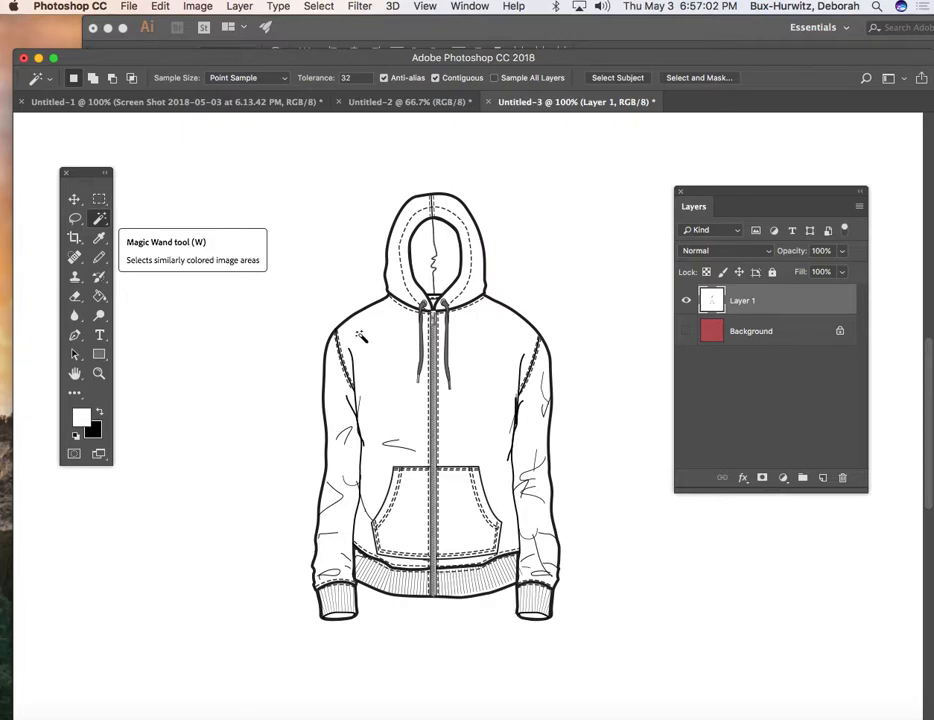
click(392, 344)
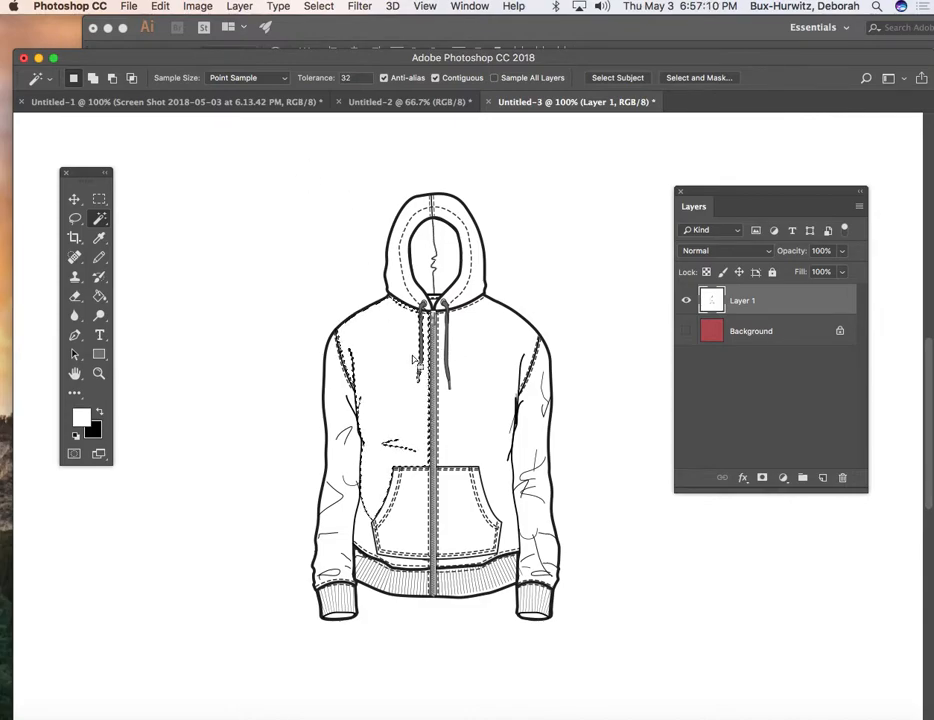
key(super+equal)
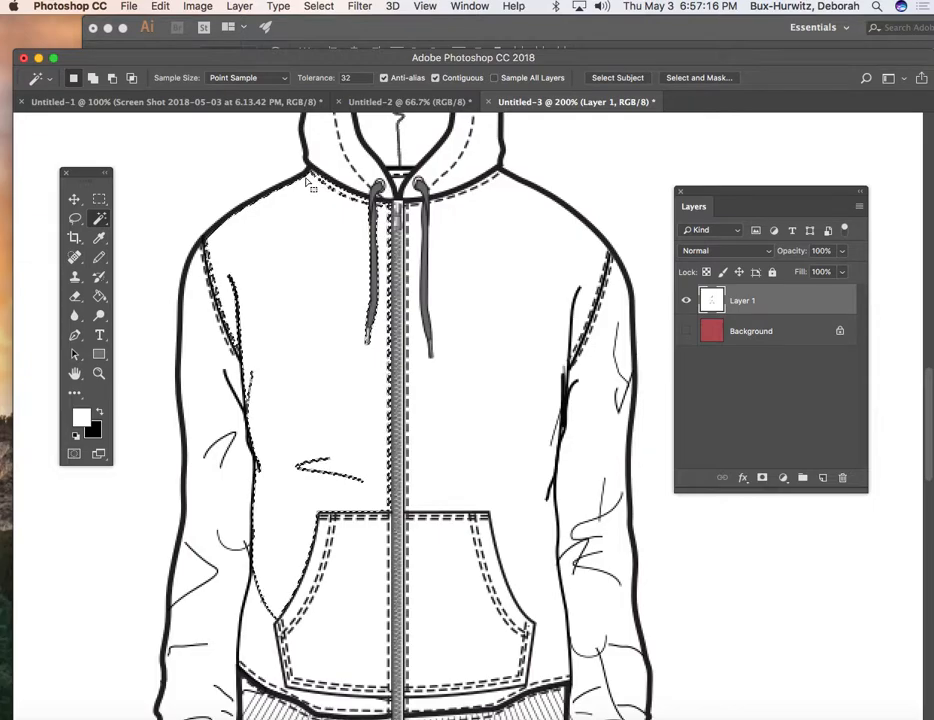
Try filling the selected front panel with the last red custom pattern in Normal mode at 100% opacity, and undo the fill
click(160, 7)
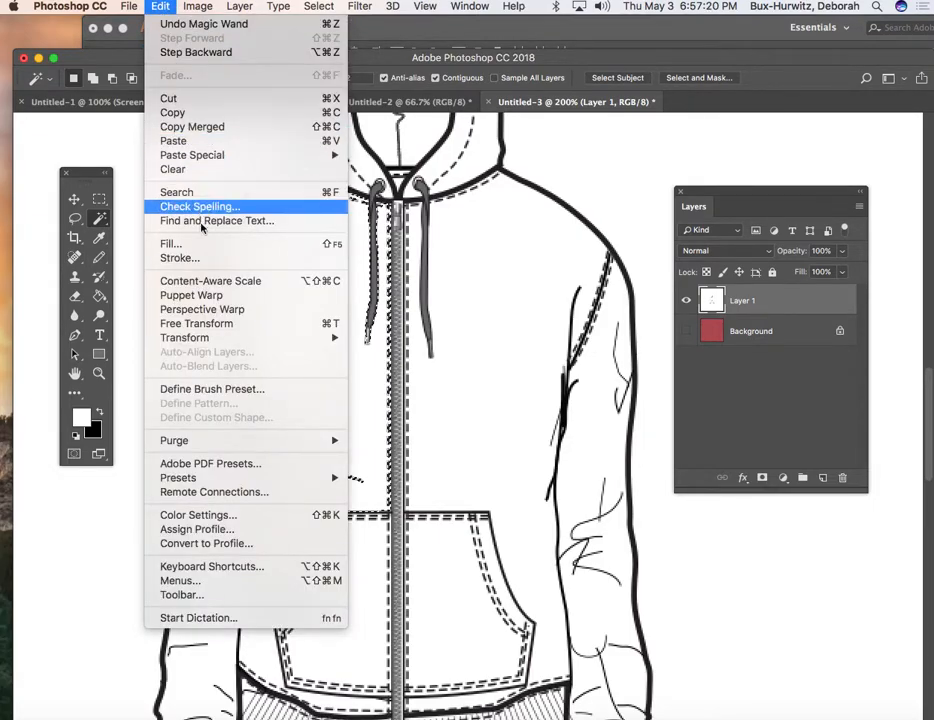
mouse_move(207, 344)
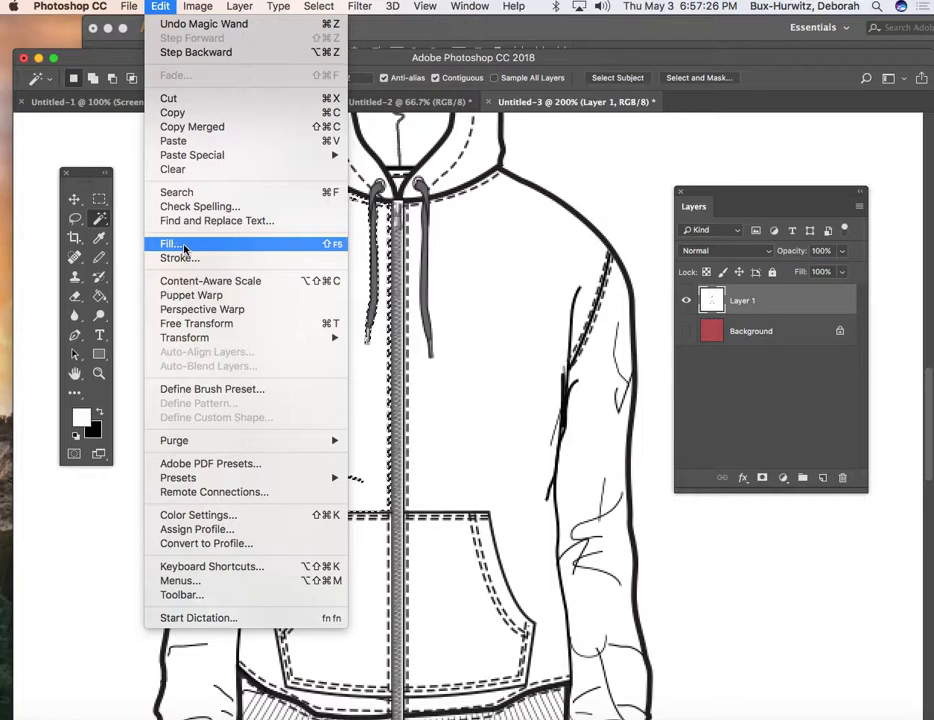
click(185, 247)
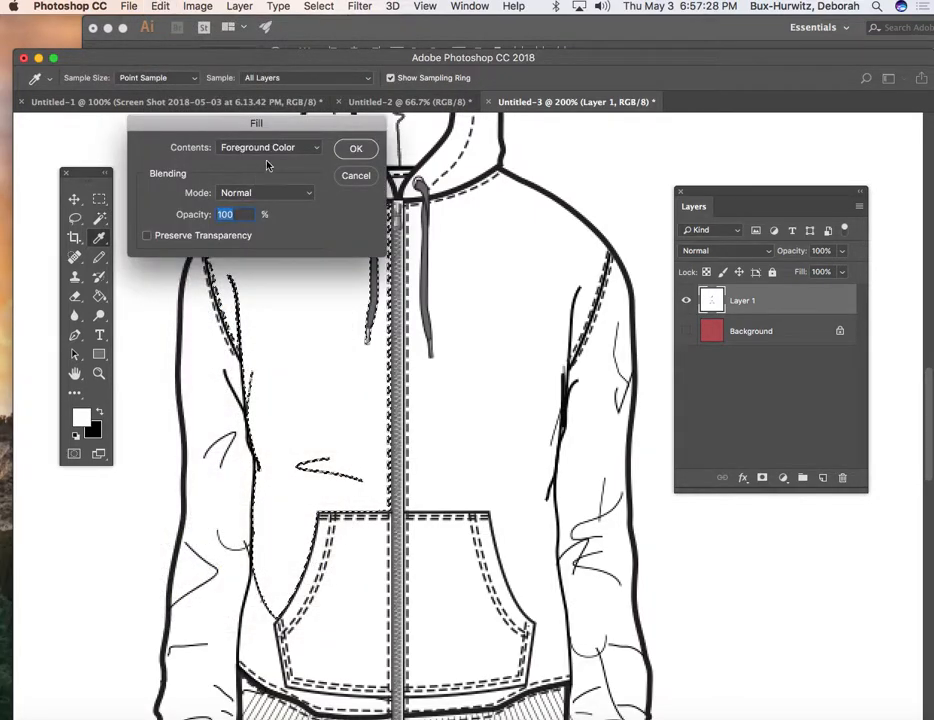
click(311, 150)
click(285, 205)
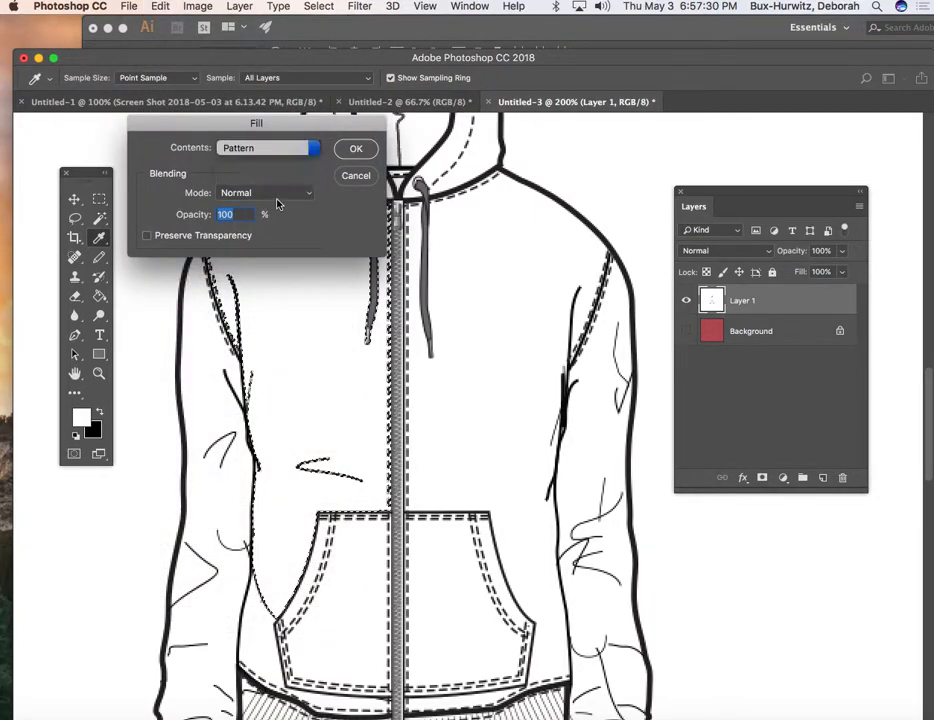
click(244, 190)
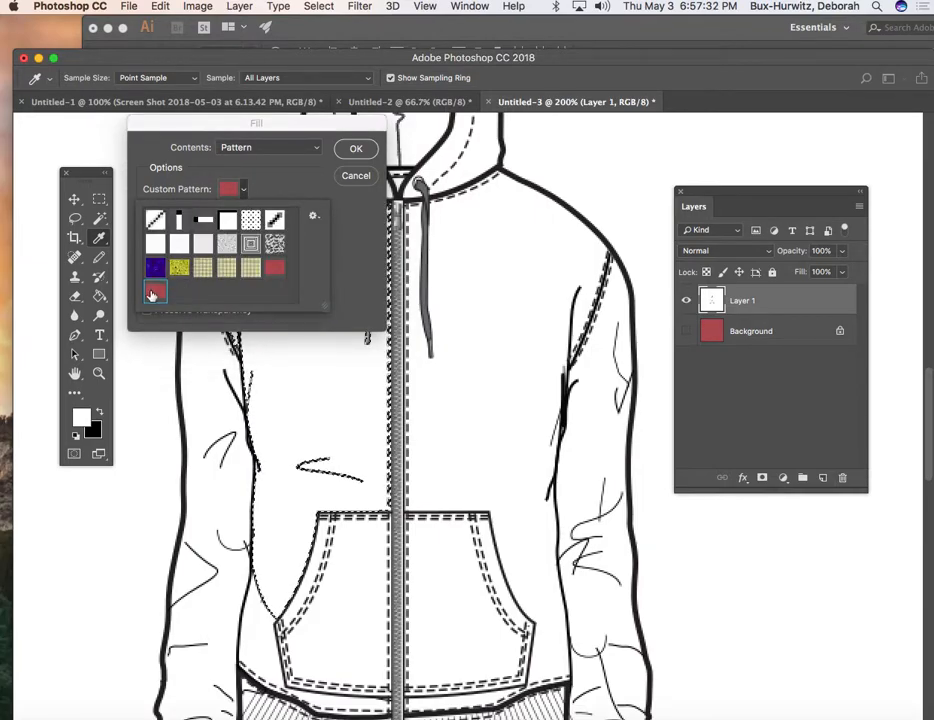
click(356, 148)
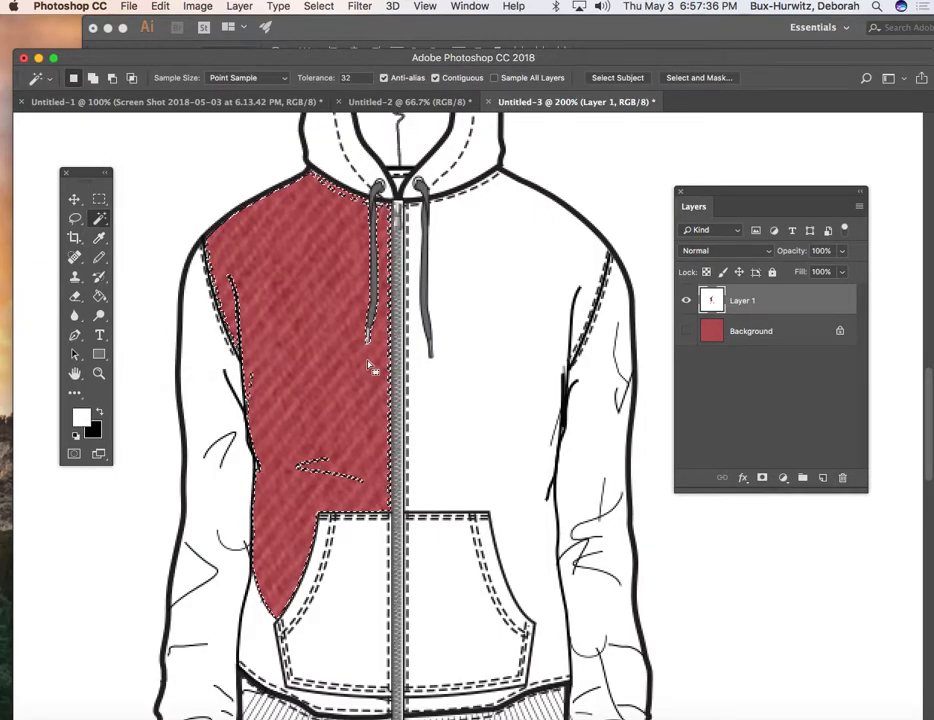
key(super+z)
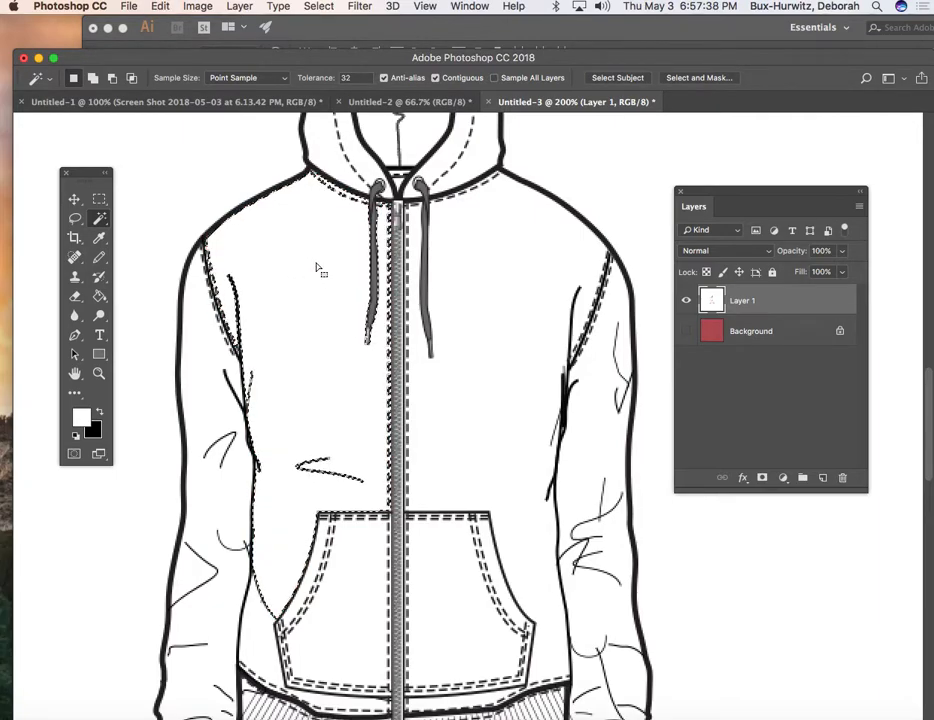
Fill the selected front panel with the last red custom pattern in Normal mode at 100% opacity, and deselect it
click(160, 6)
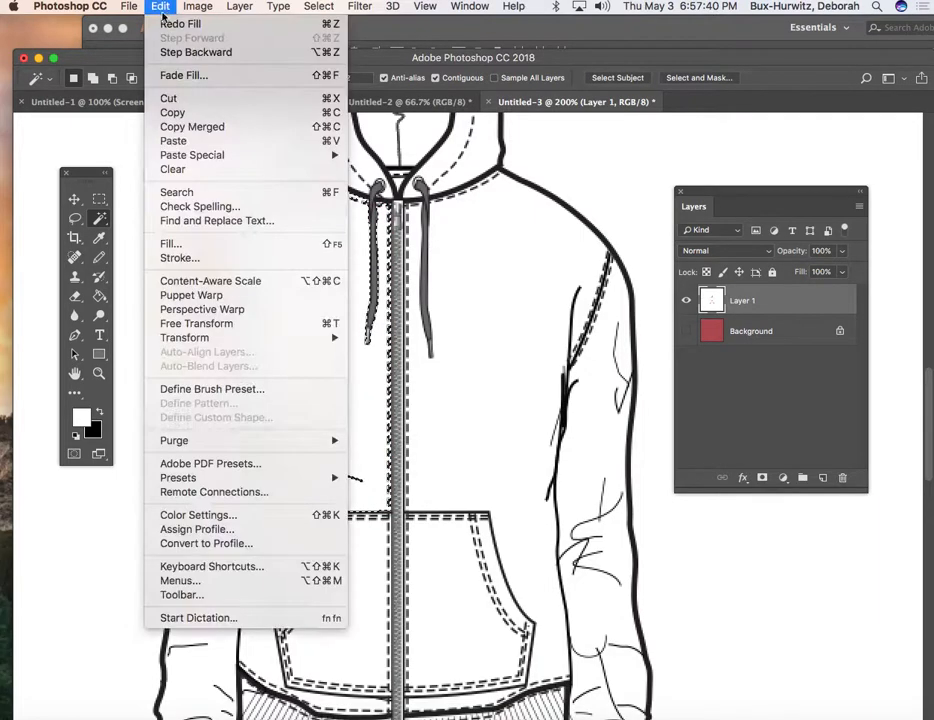
click(172, 244)
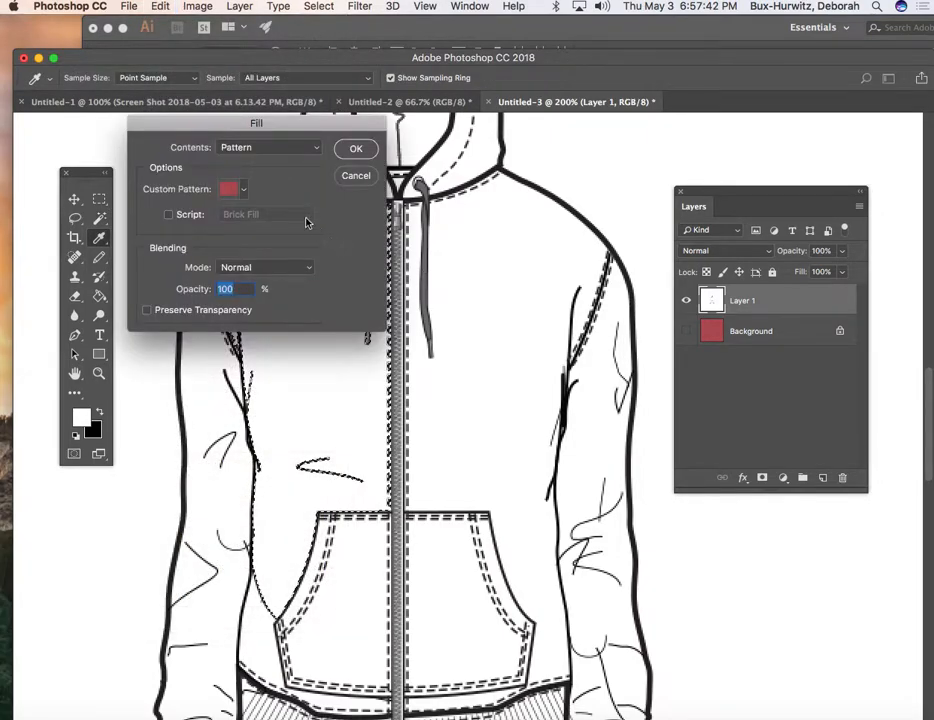
drag(193, 124, 158, 103)
click(274, 129)
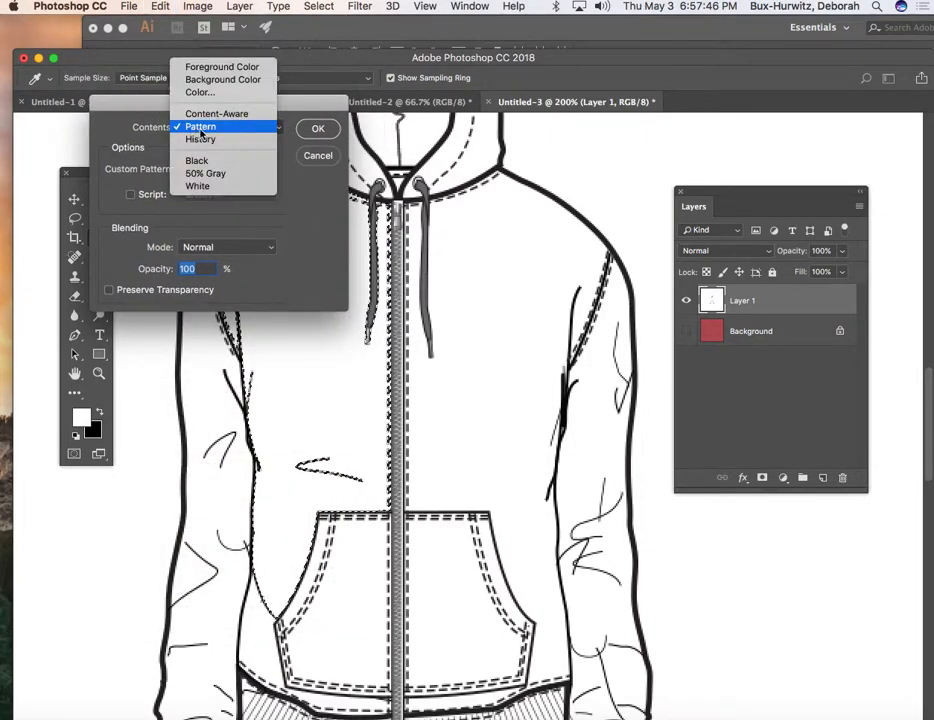
click(222, 129)
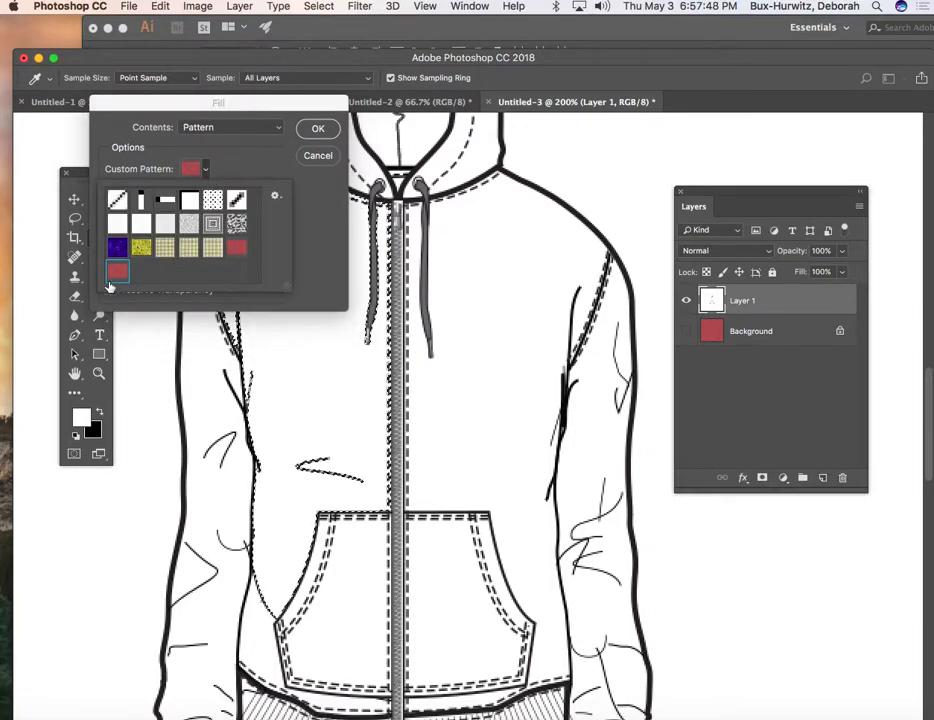
click(320, 129)
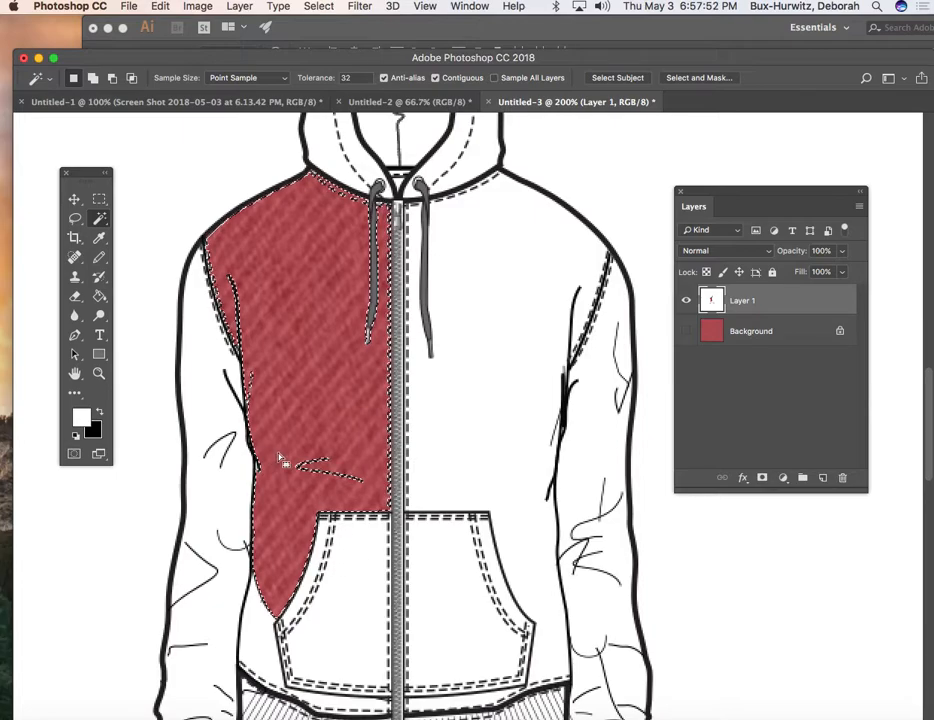
key(super+d)
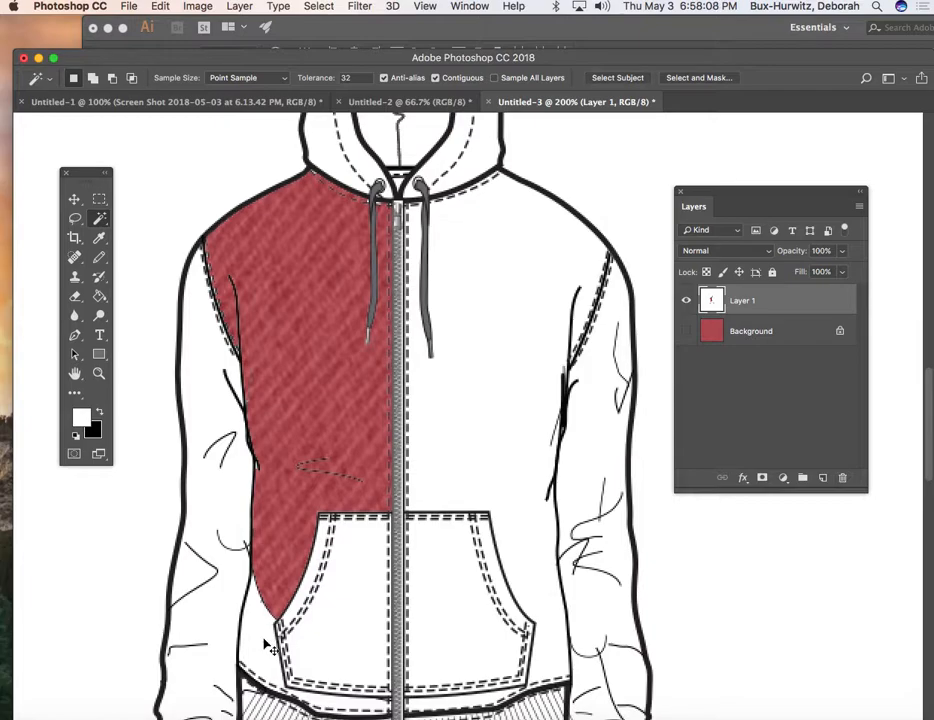
Build one combined Magic Wand selection of the hoodie's unfilled body panels, the kangaroo pocket and both sleeves
key(super+minus)
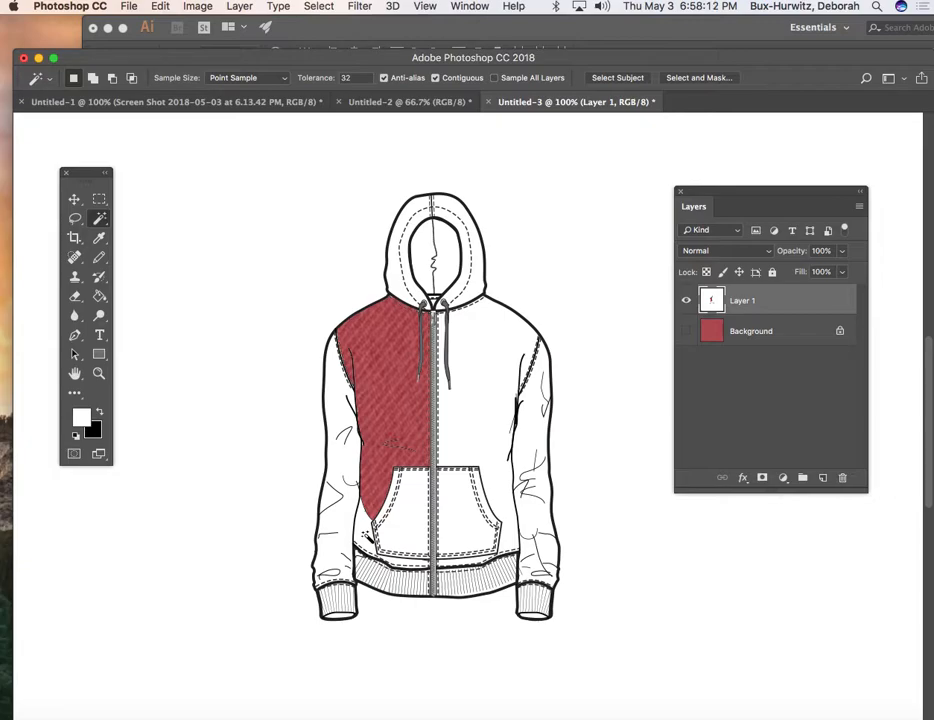
key(super+plus)
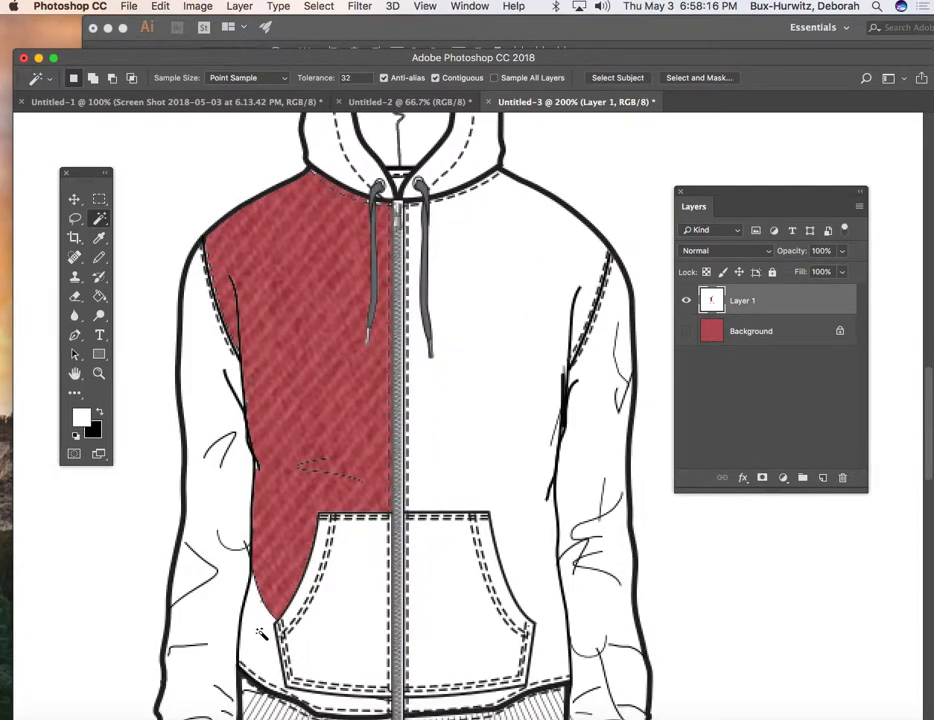
shift+click(335, 706)
click(354, 574)
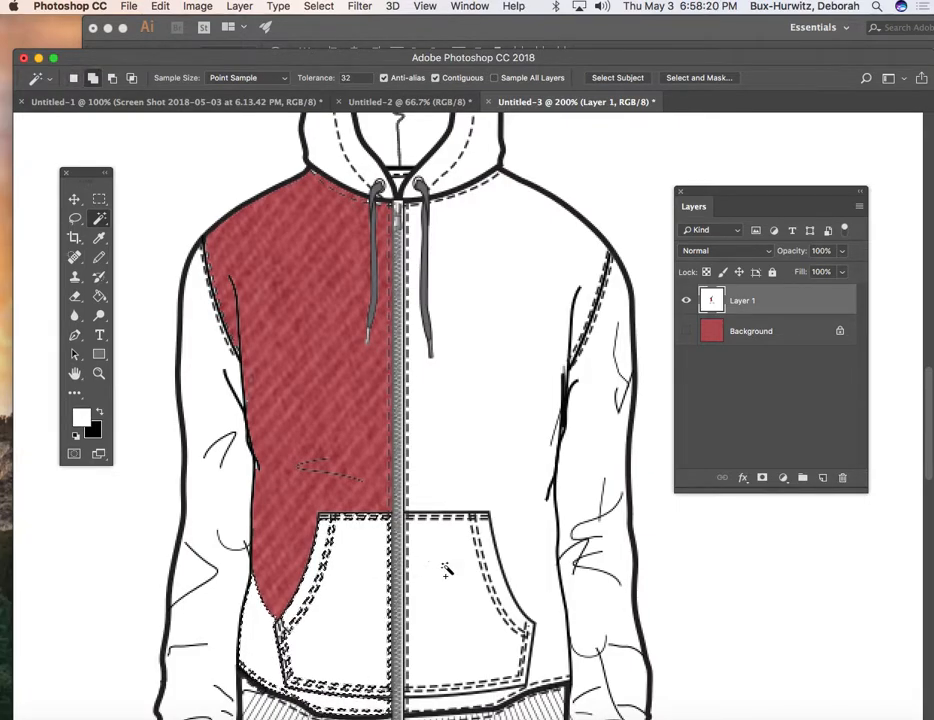
shift+click(513, 386)
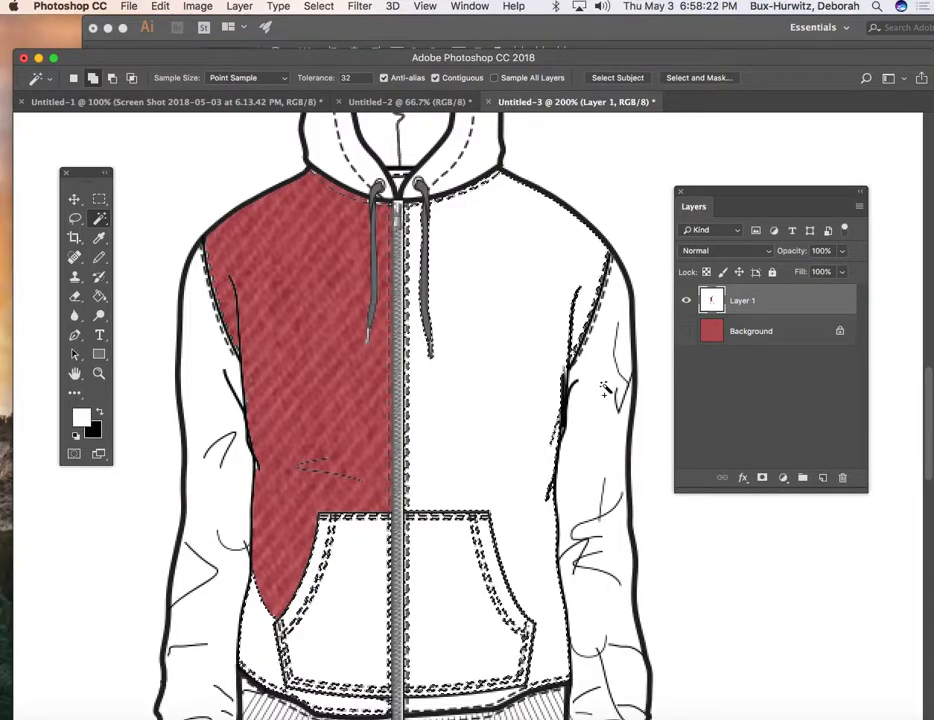
shift+click(203, 371)
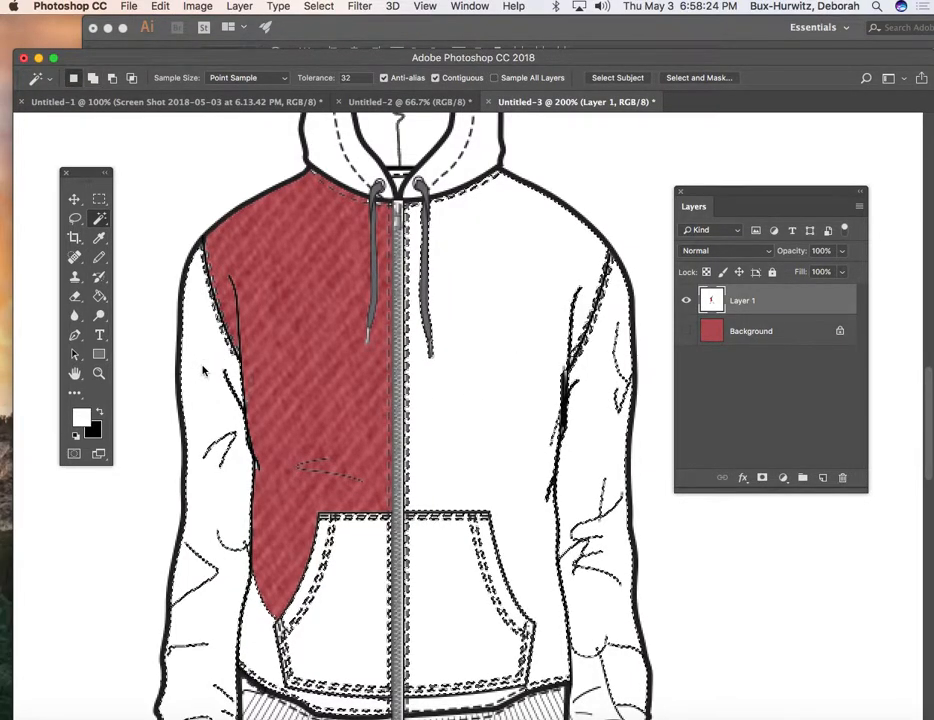
Add the hood's outer sections and its inner opening to the combined Magic Wand selection
scroll(457, 541, up, 3)
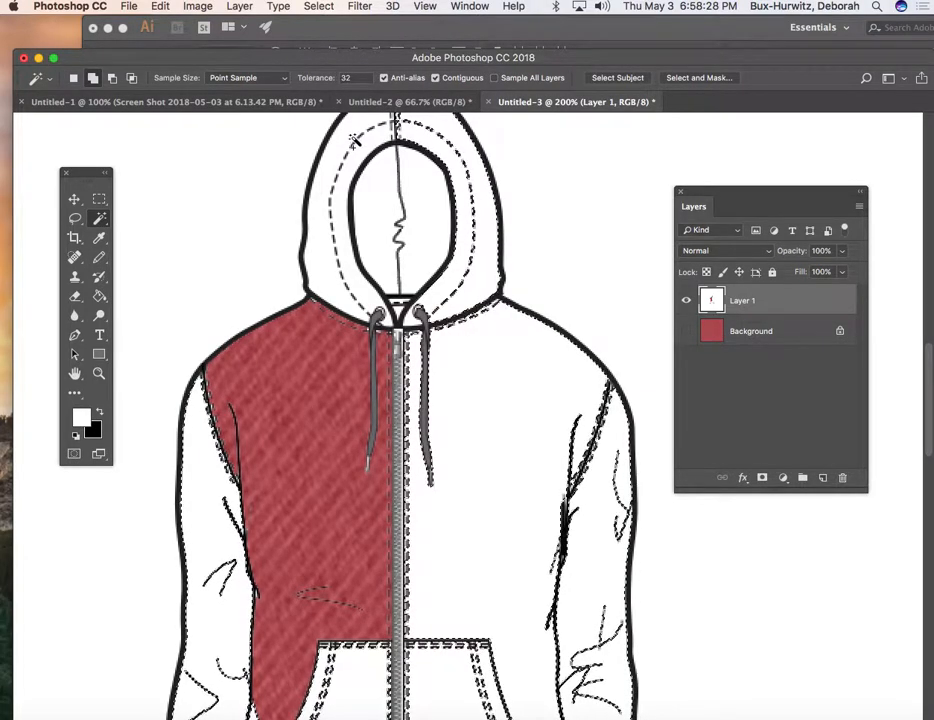
shift+click(442, 219)
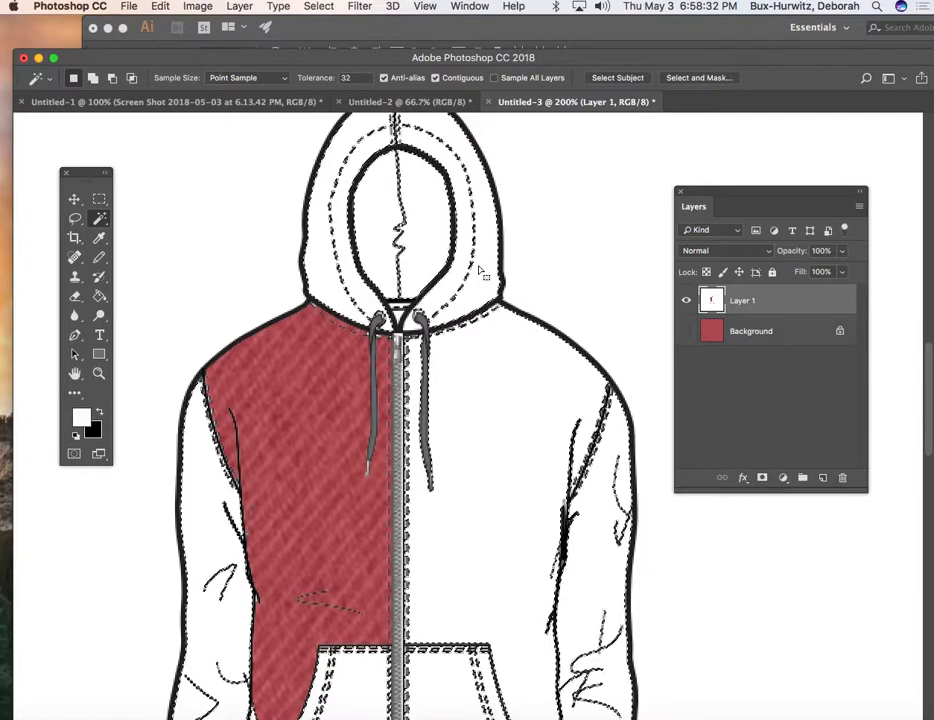
scroll(480, 270, down, 5)
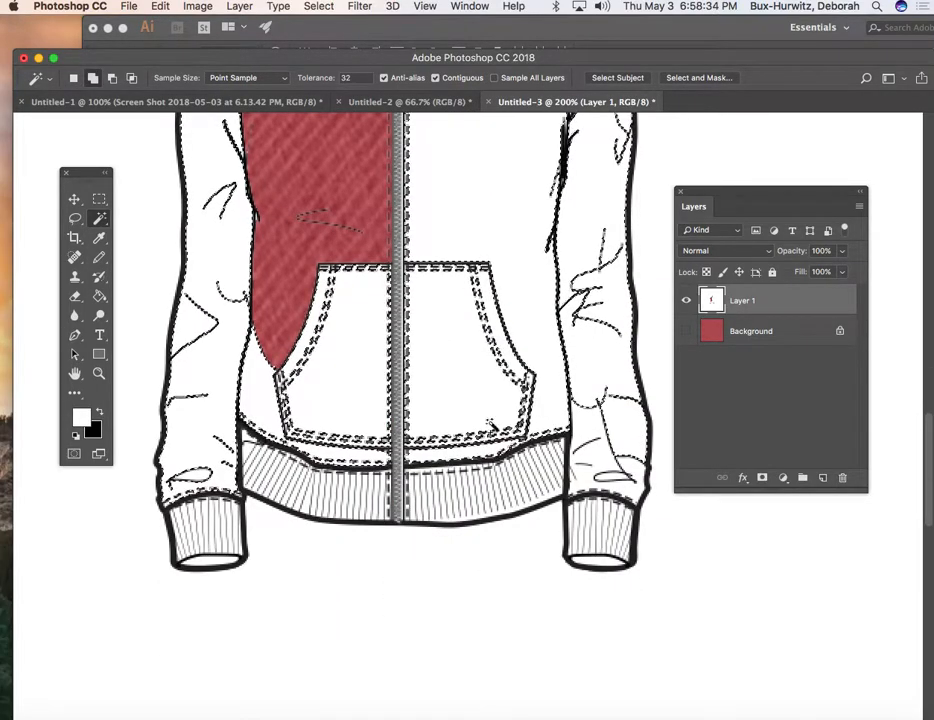
scroll(481, 318, up, 3)
scroll(482, 318, up, 2)
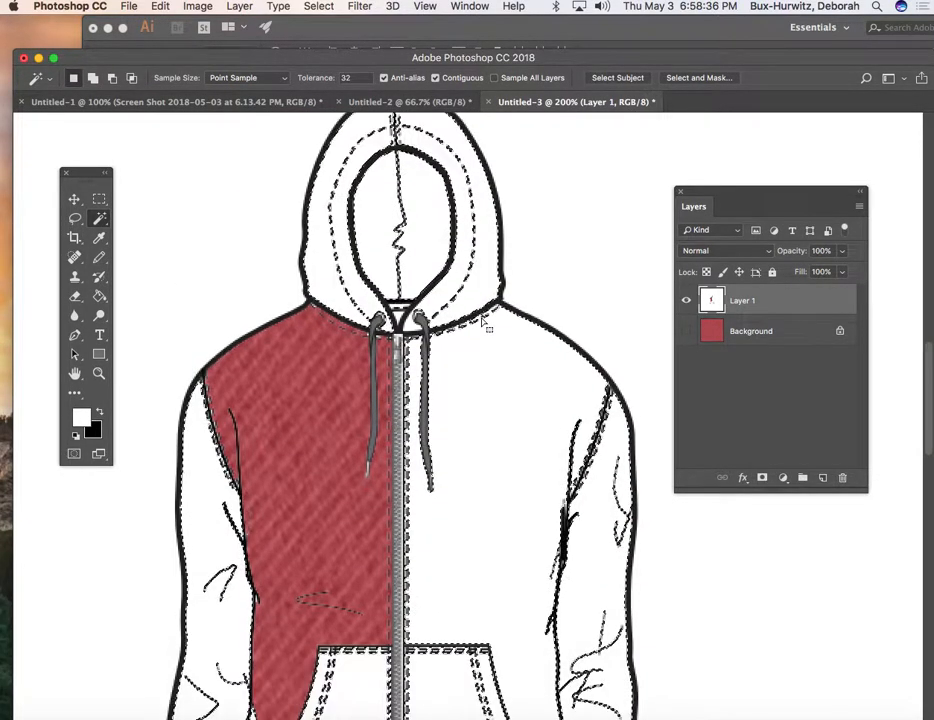
Fill the combined hoodie selection with the last red custom pattern in Normal mode at 100% opacity, and deselect it
click(158, 5)
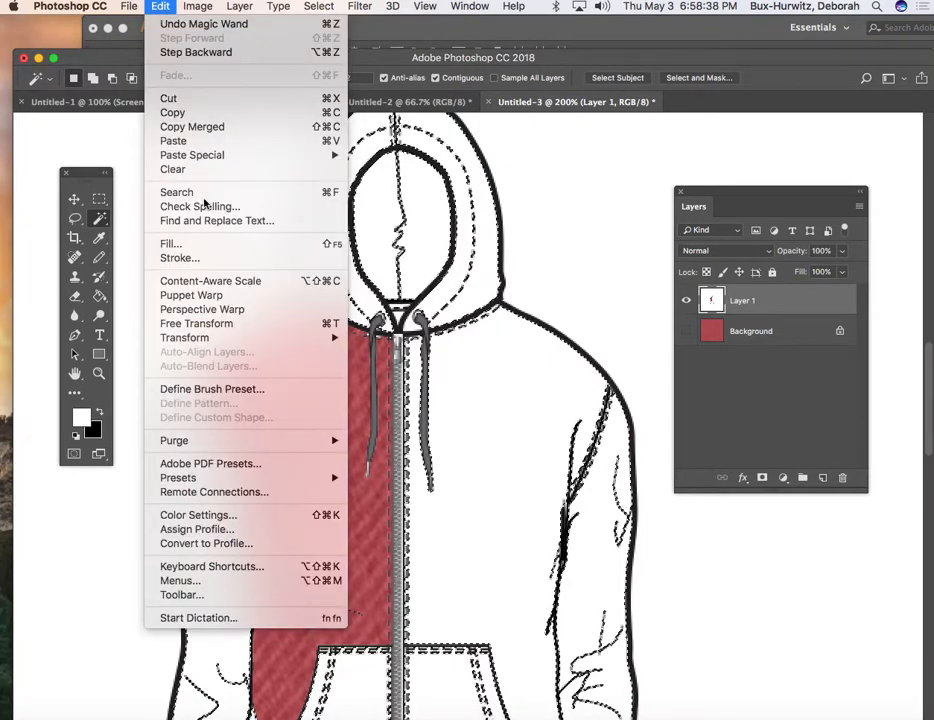
click(235, 245)
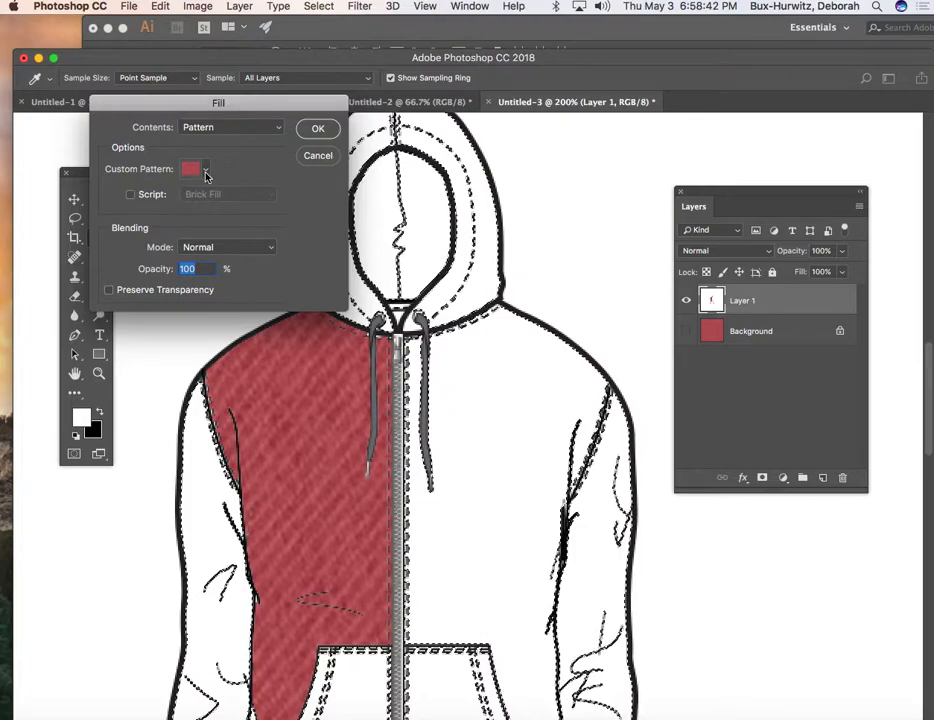
click(206, 176)
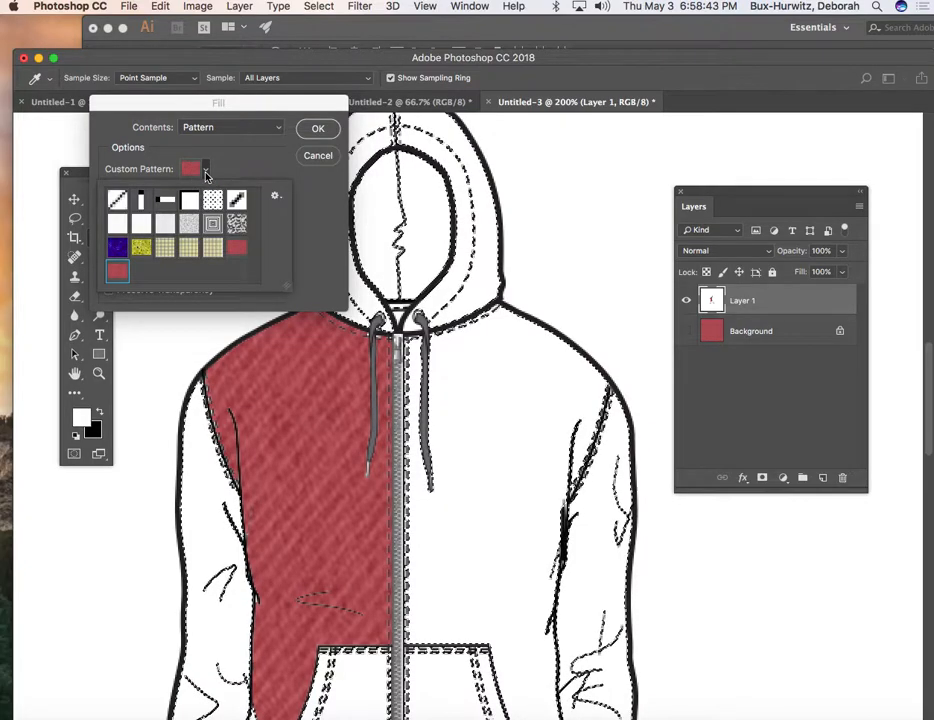
double_click(118, 272)
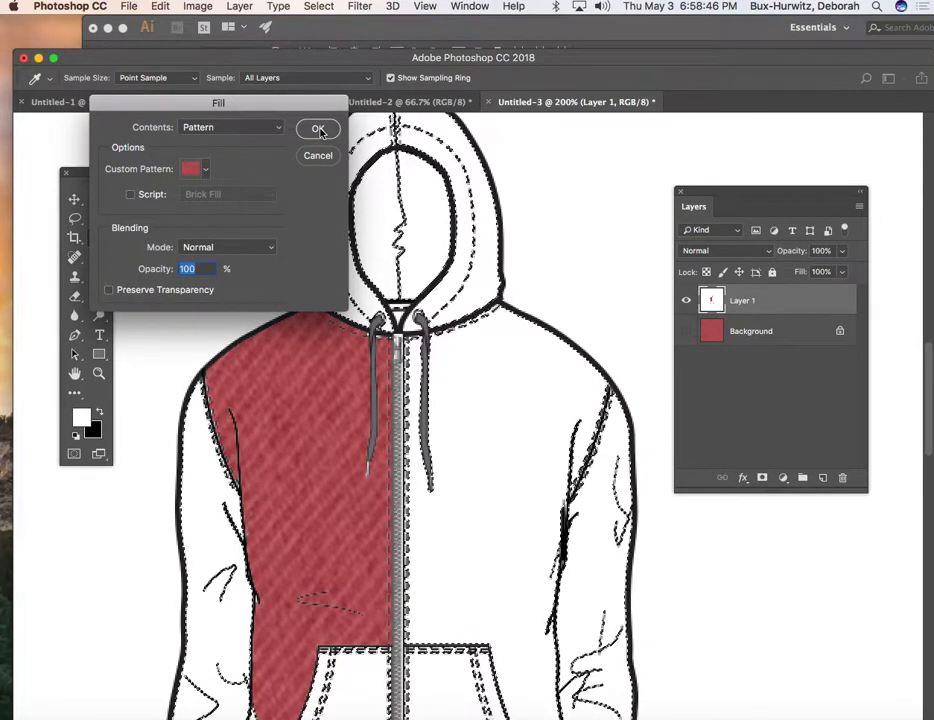
click(318, 130)
key(super+d)
key(super+minus)
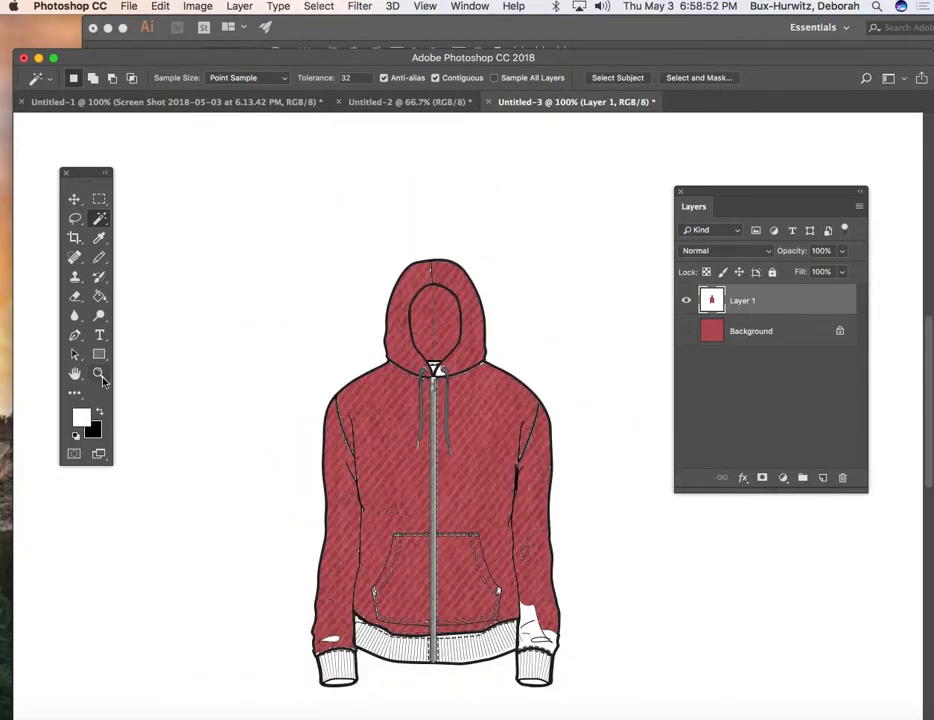
Select the leftover white patches above both cuffs and at the pocket's right corner, and fill them with the red custom pattern at 100% opacity
key(z)
click(528, 623)
click(533, 628)
scroll(552, 630, down, 3)
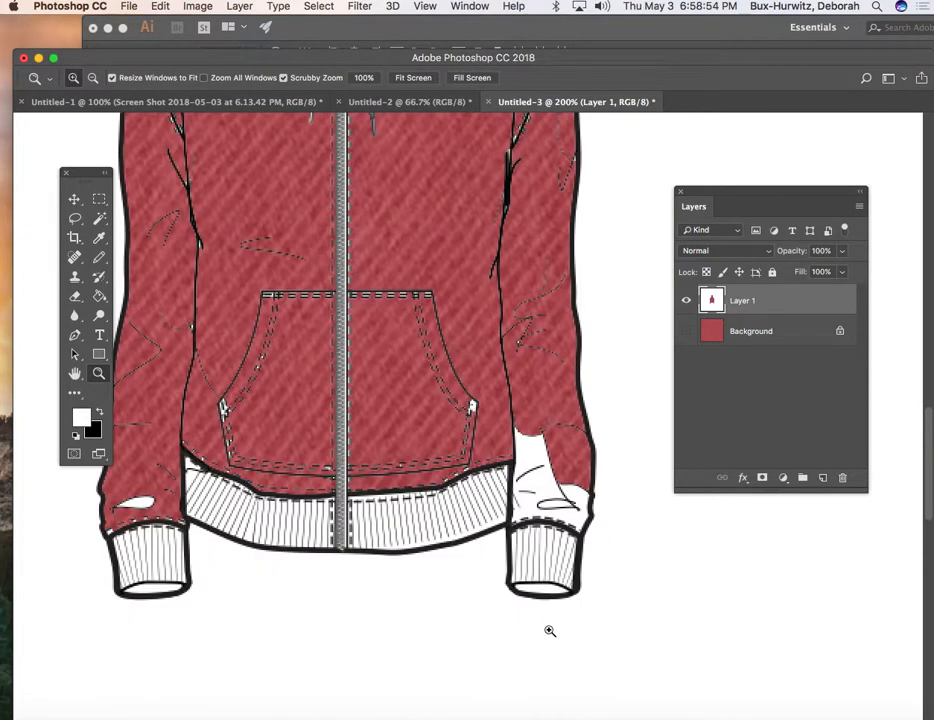
click(99, 218)
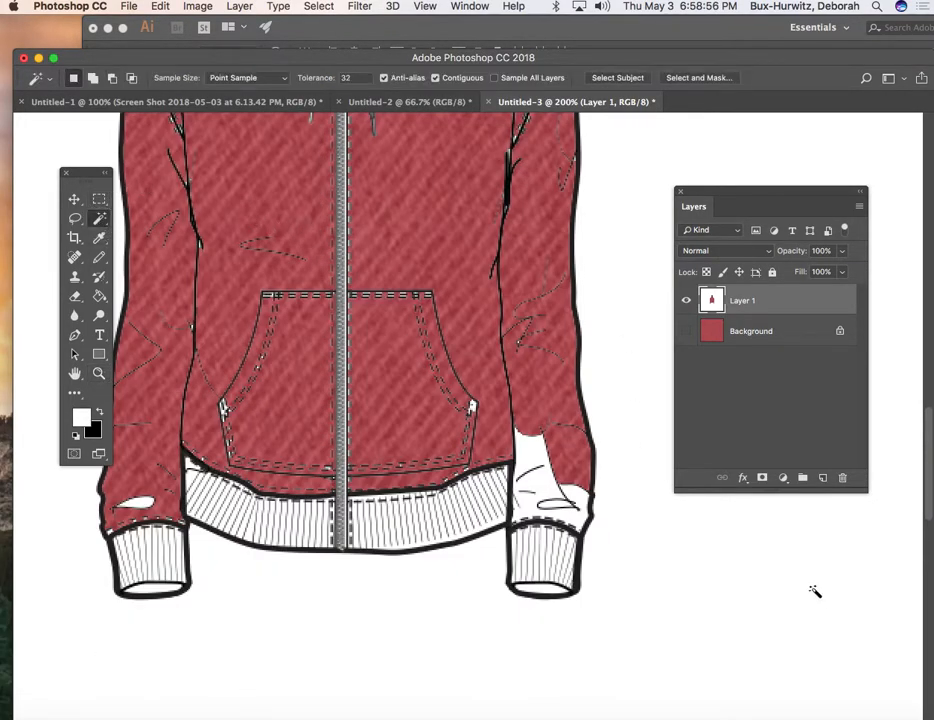
shift+click(574, 496)
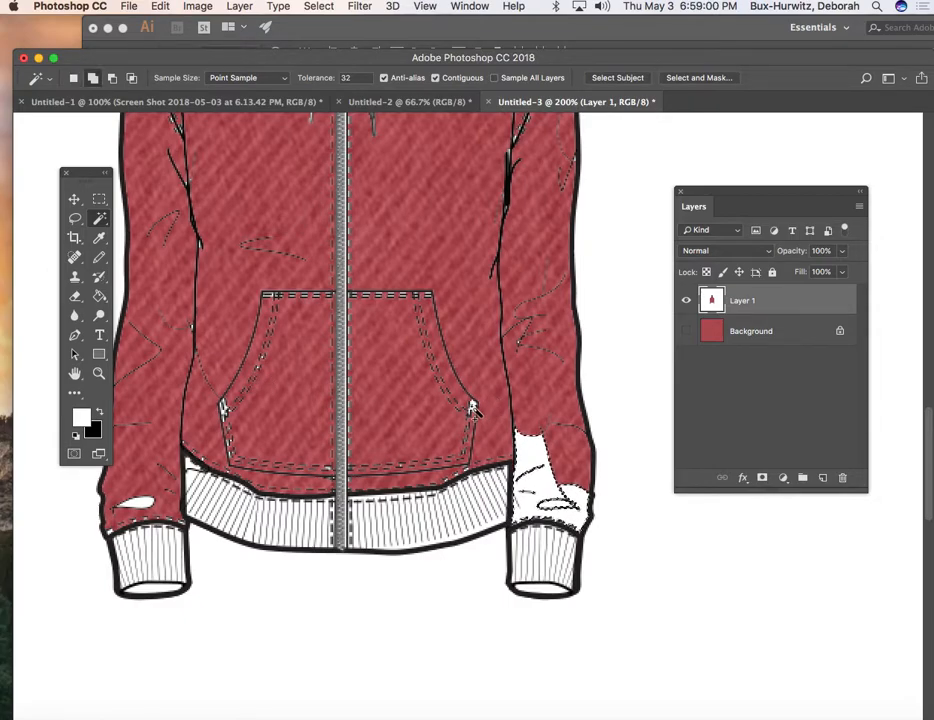
click(145, 502)
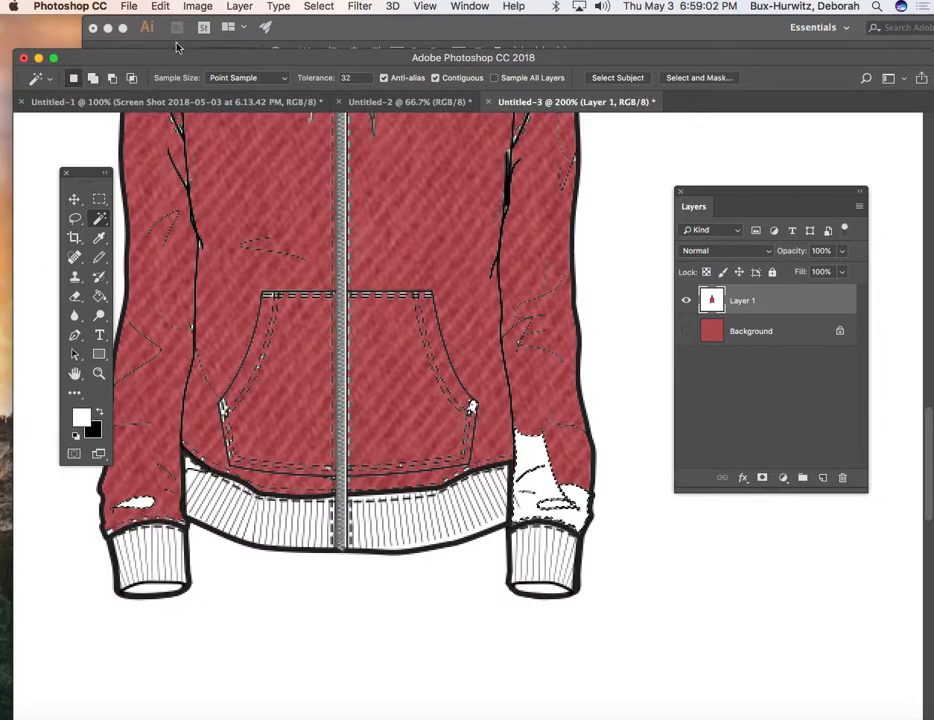
click(160, 6)
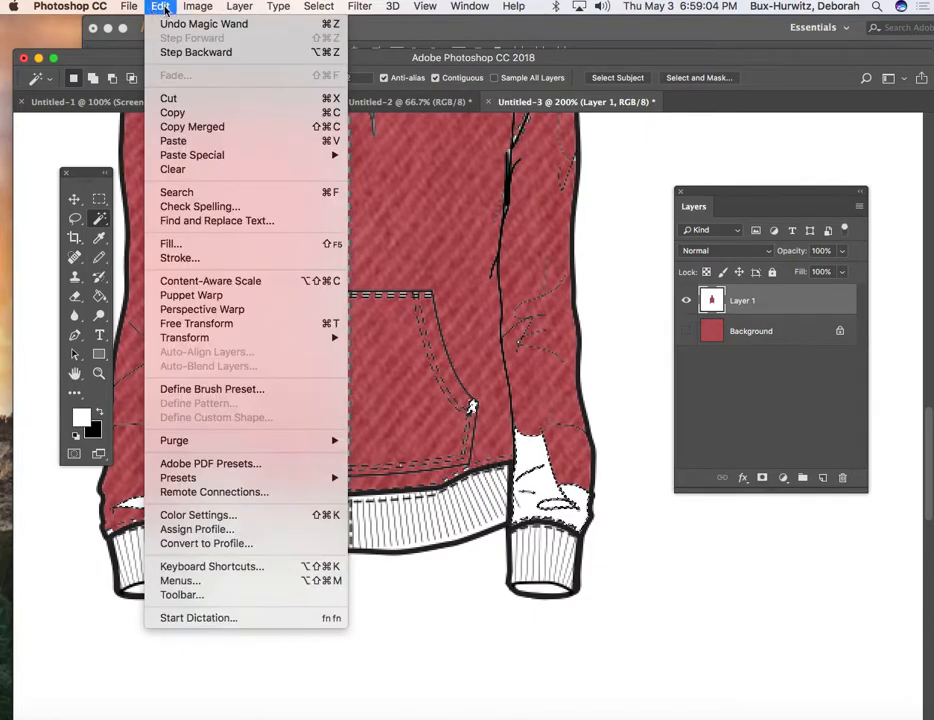
click(205, 243)
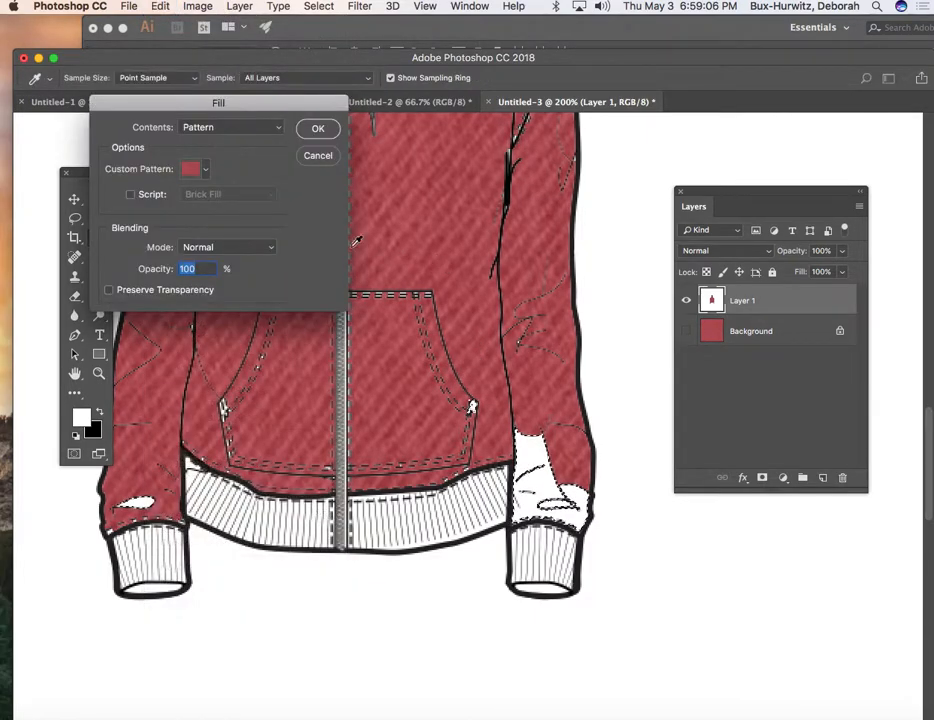
click(328, 133)
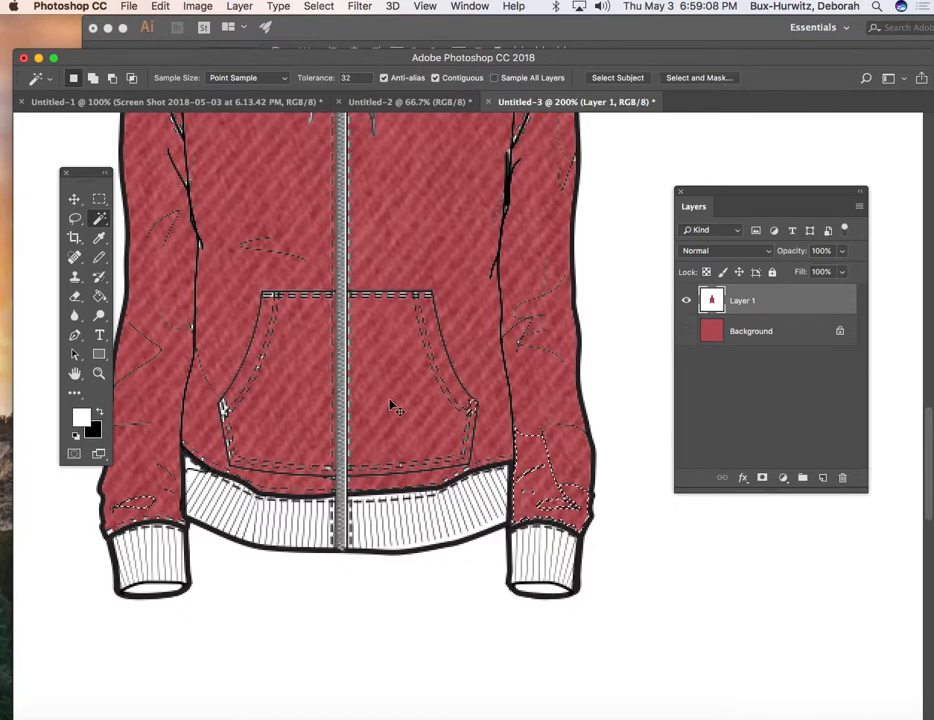
Fill the leftover white patch at the neckline beside the right drawstring eyelet with the red custom pattern in Normal mode at 100% opacity
scroll(393, 407, up, 5)
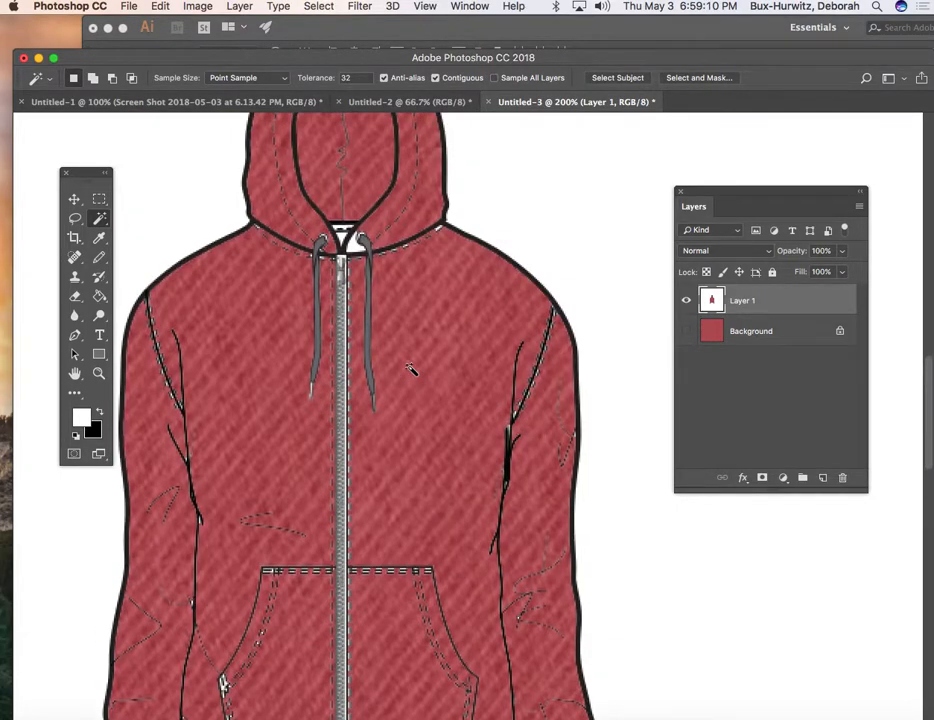
click(160, 7)
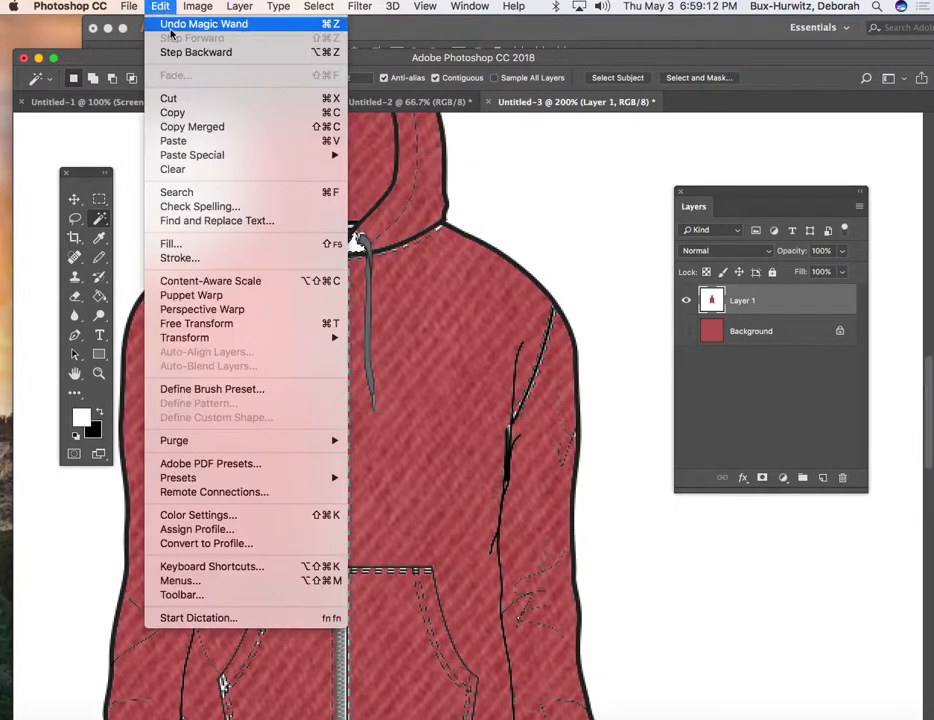
click(190, 246)
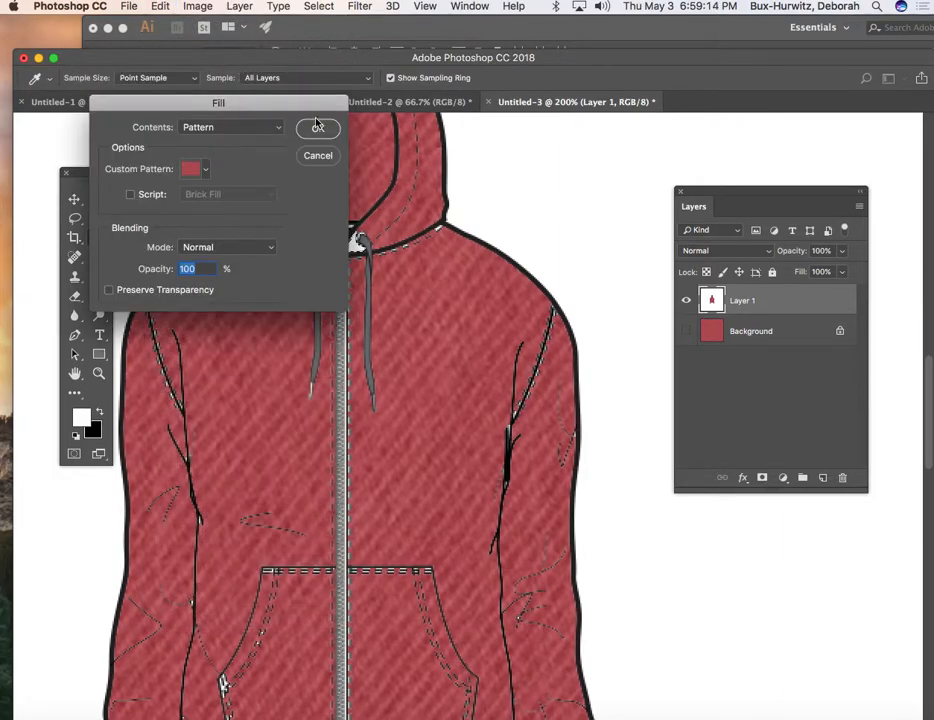
click(317, 127)
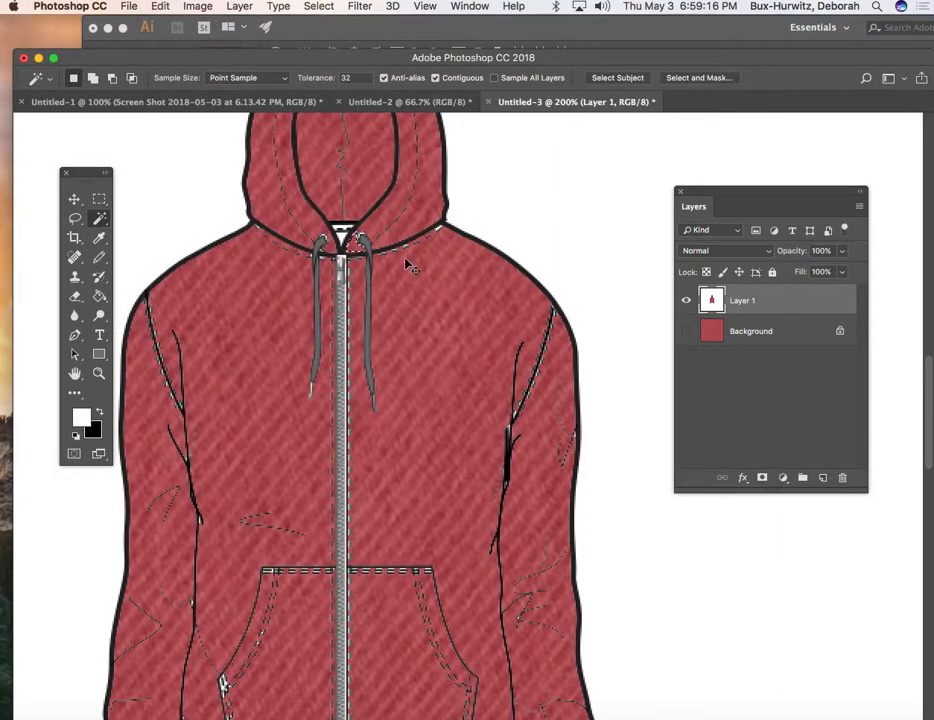
Examine the pattern-filled hoodie from hood to cuffs, both as a whole and close up
key(super+minus)
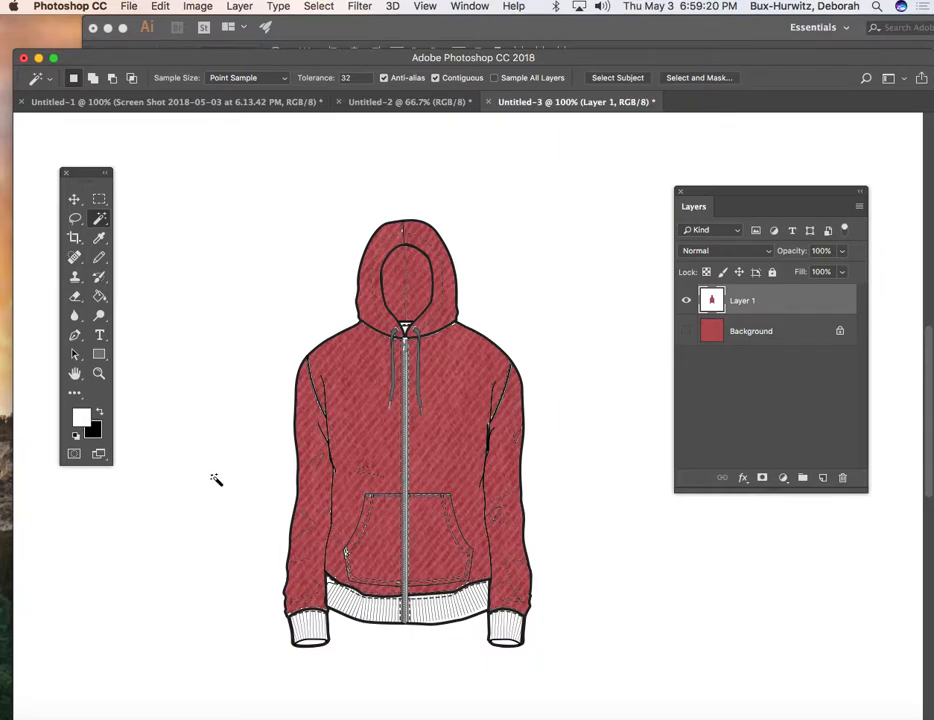
click(99, 373)
click(440, 578)
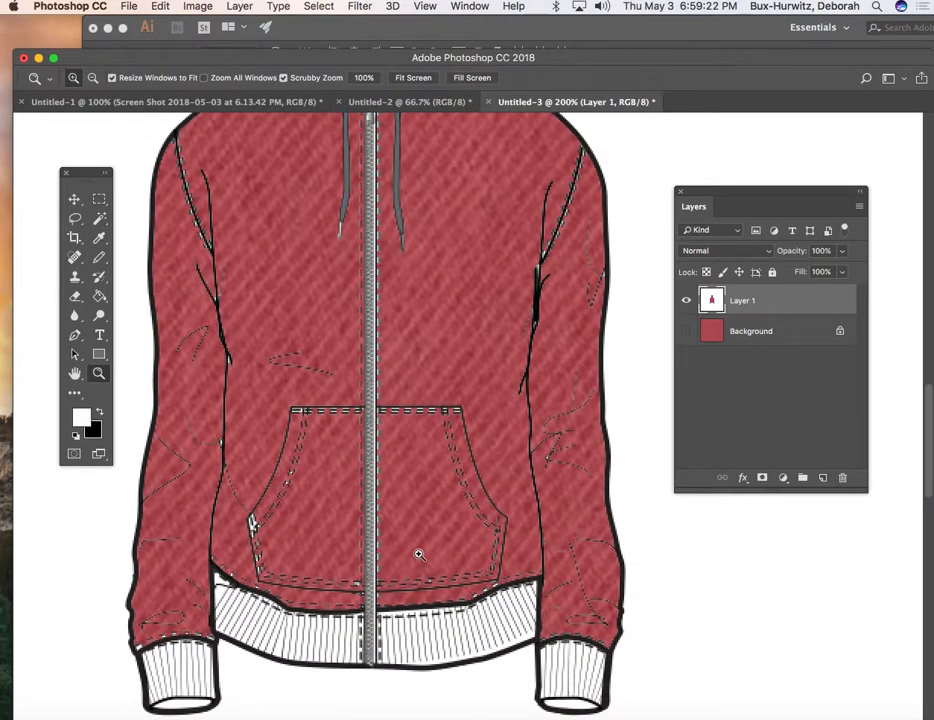
alt+click(458, 515)
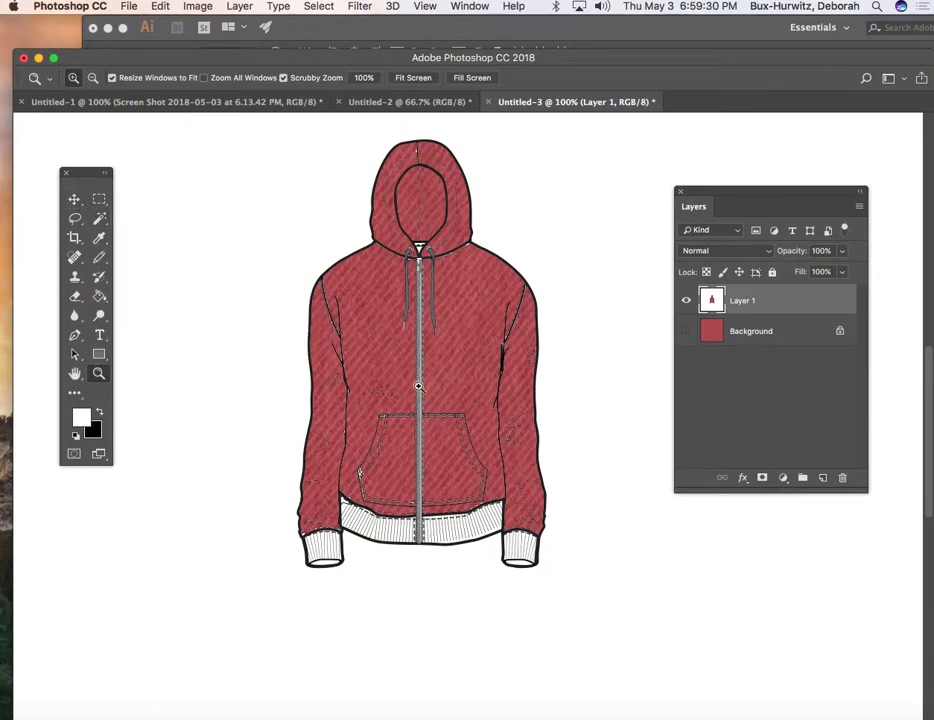
click(469, 375)
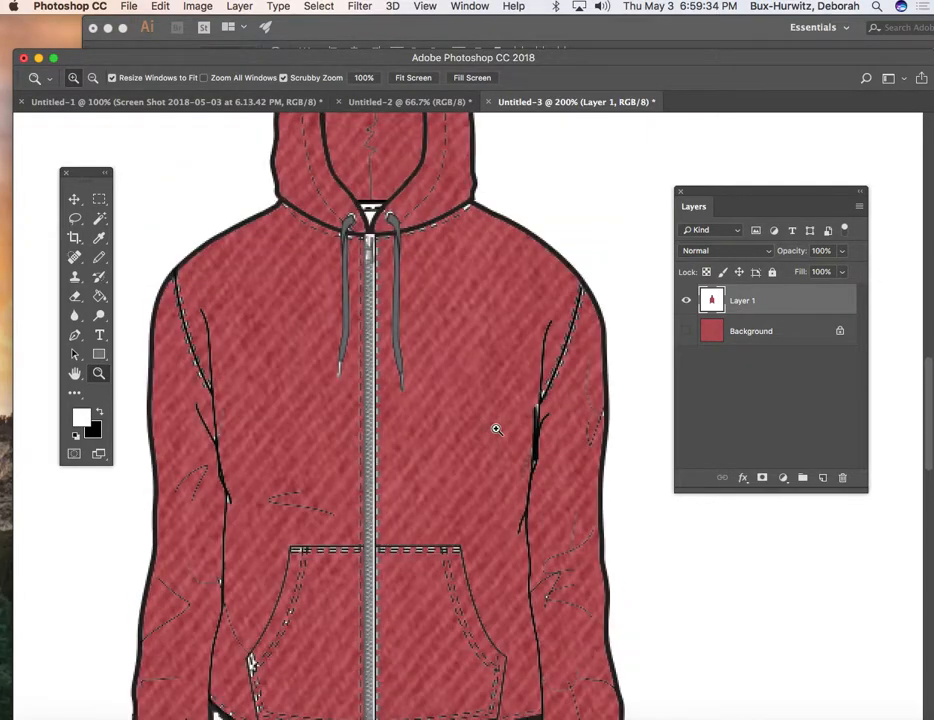
scroll(490, 395, up, 8)
scroll(491, 397, down, 5)
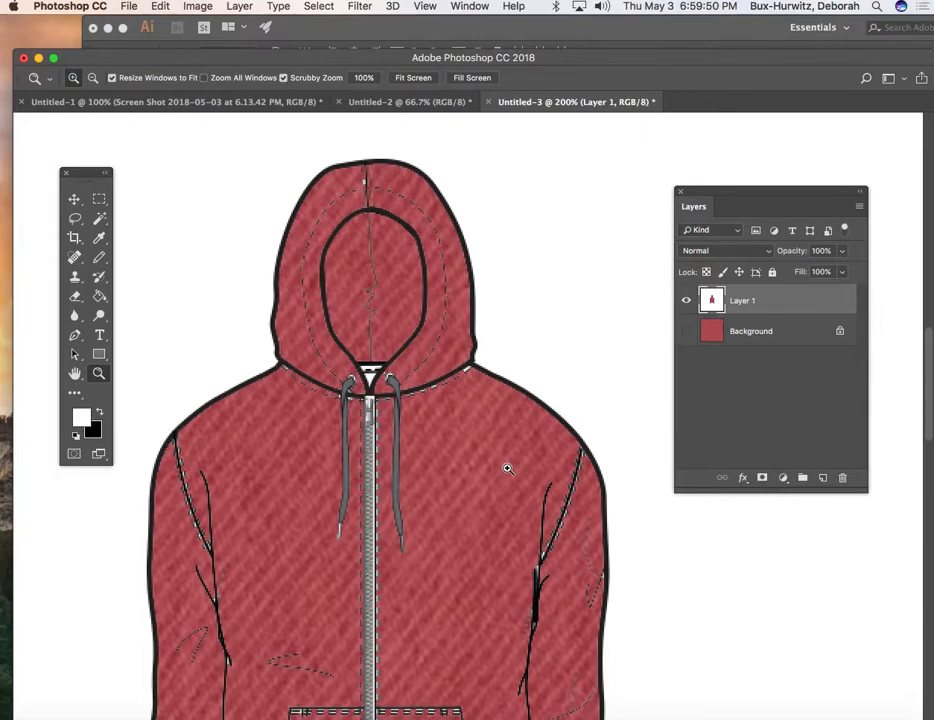
key(super+minus)
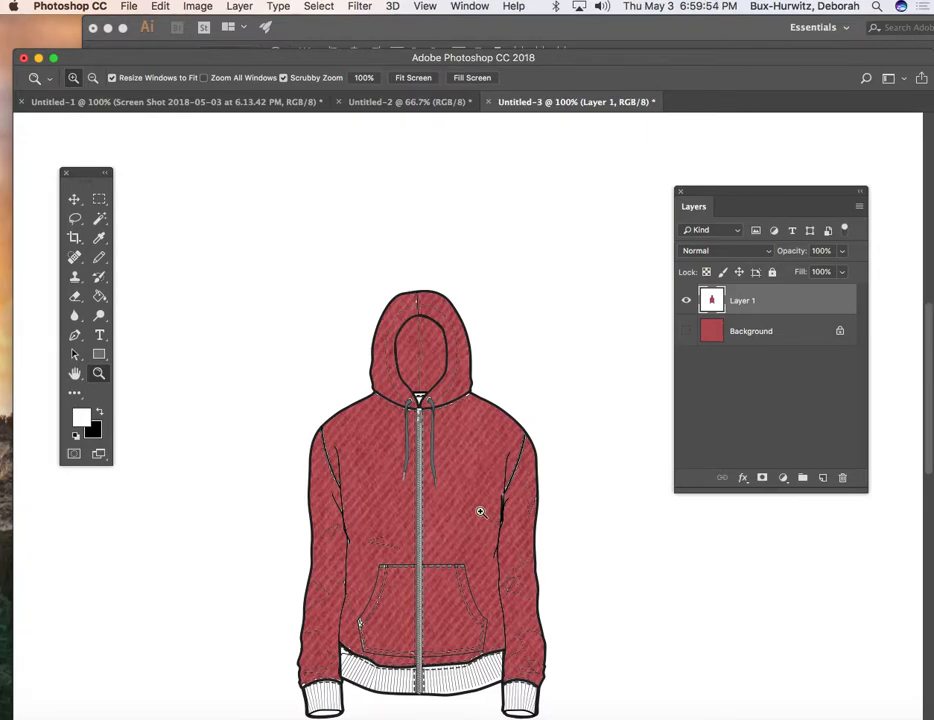
click(481, 510)
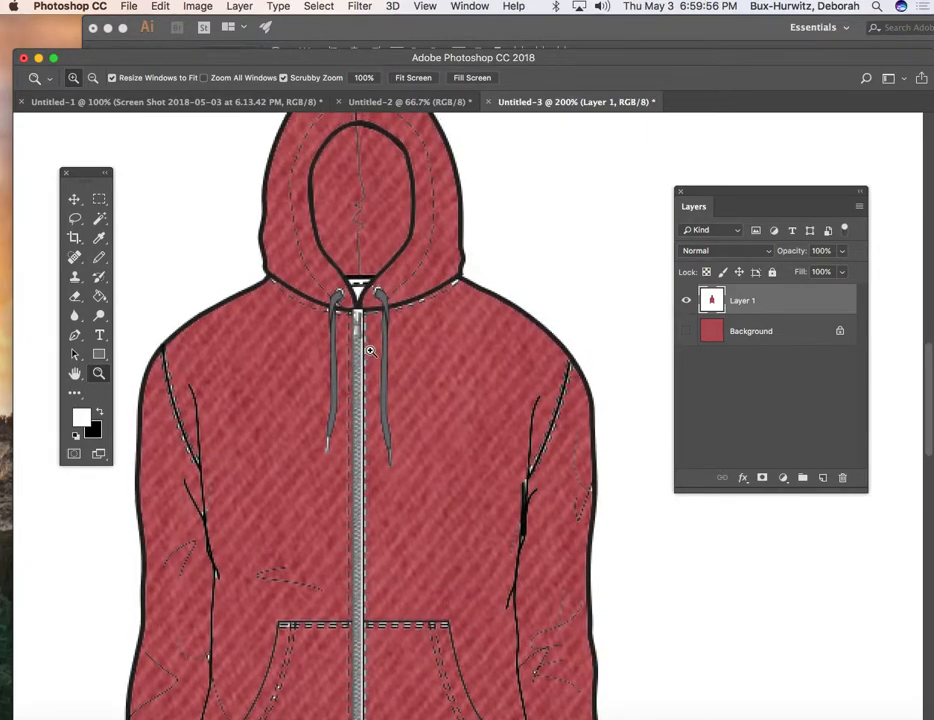
scroll(369, 348, up, 2)
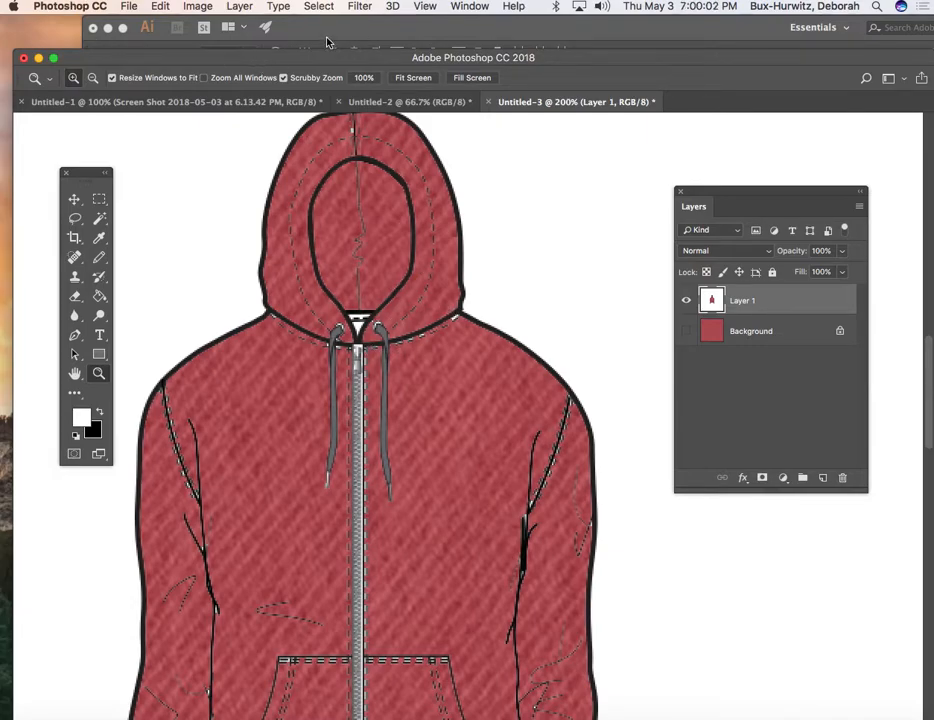
scroll(469, 362, down, 5)
scroll(465, 359, down, 2)
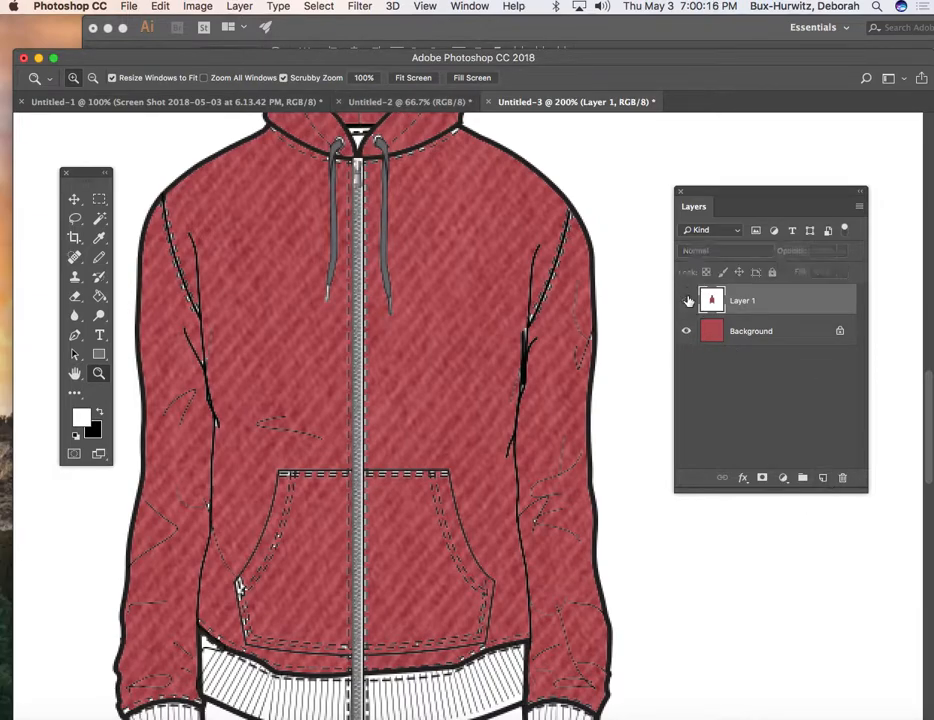
Hide Layer 1 and show the Background layer to view the whole red fabric pattern
click(687, 300)
key(super+minus)
key(super+minus)
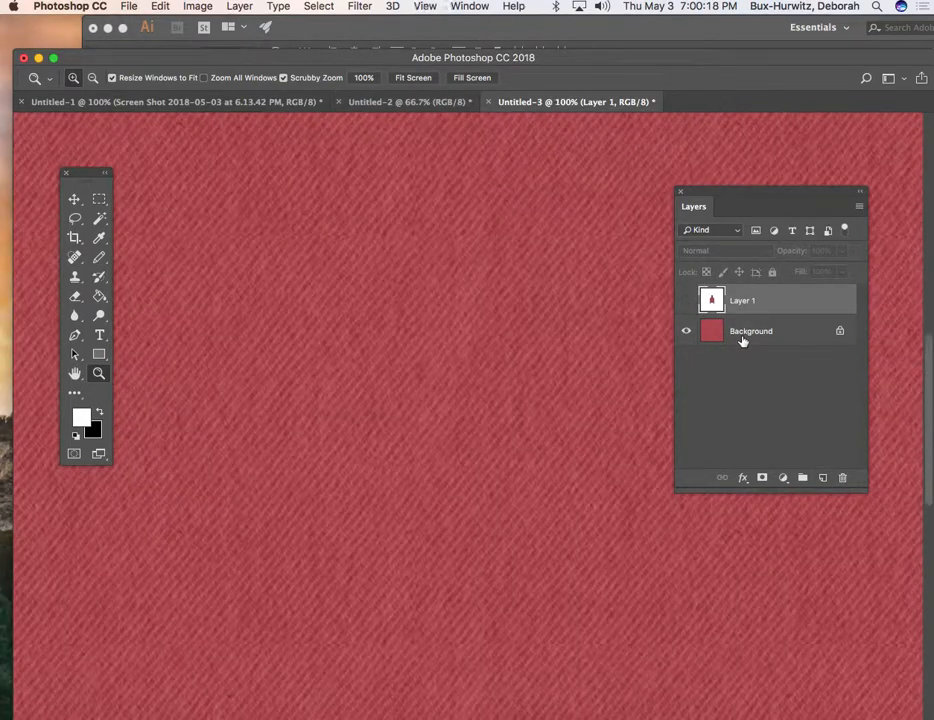
key(super+minus)
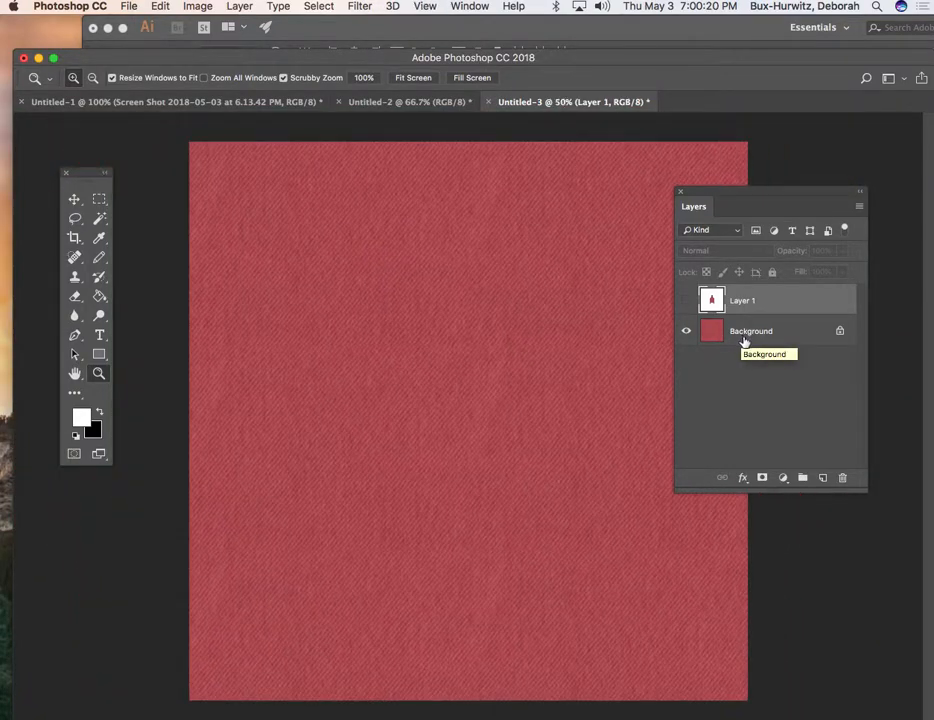
click(428, 6)
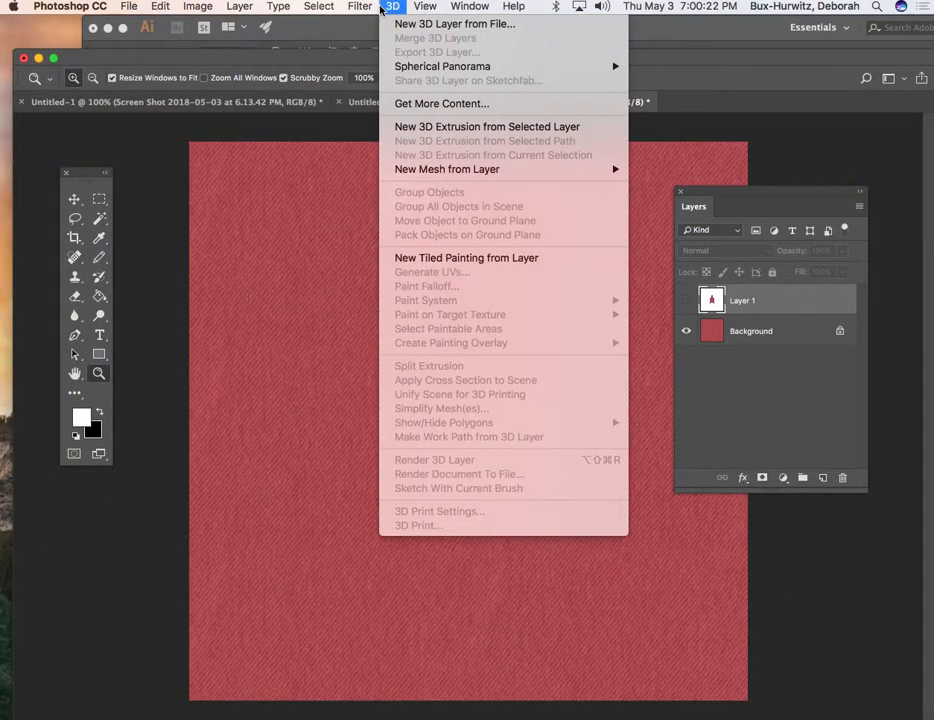
mouse_move(356, 8)
click(507, 31)
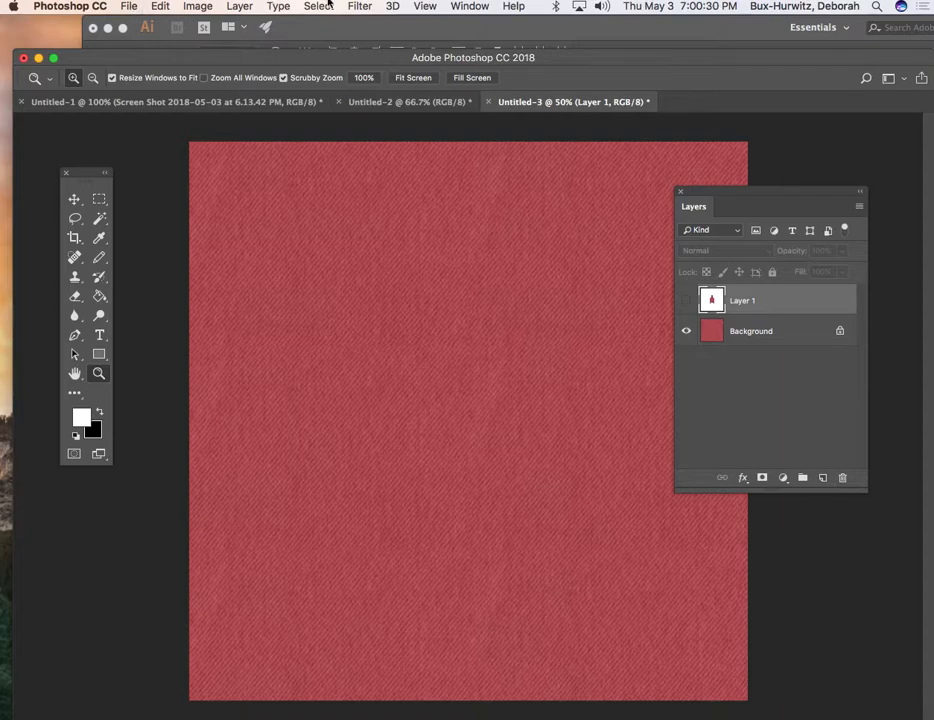
click(771, 718)
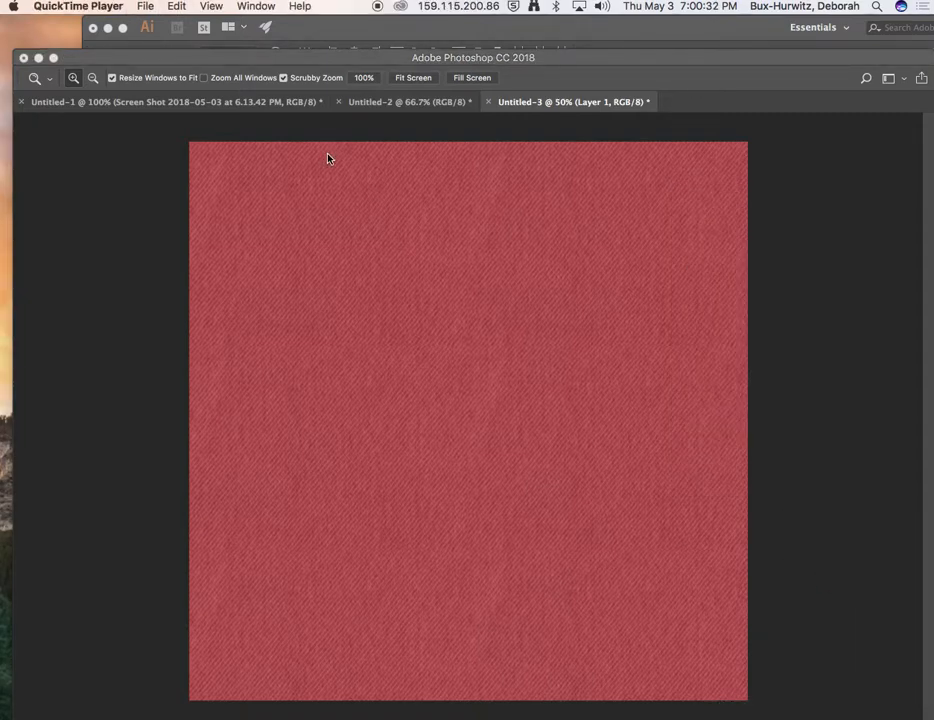
click(145, 6)
mouse_move(87, 7)
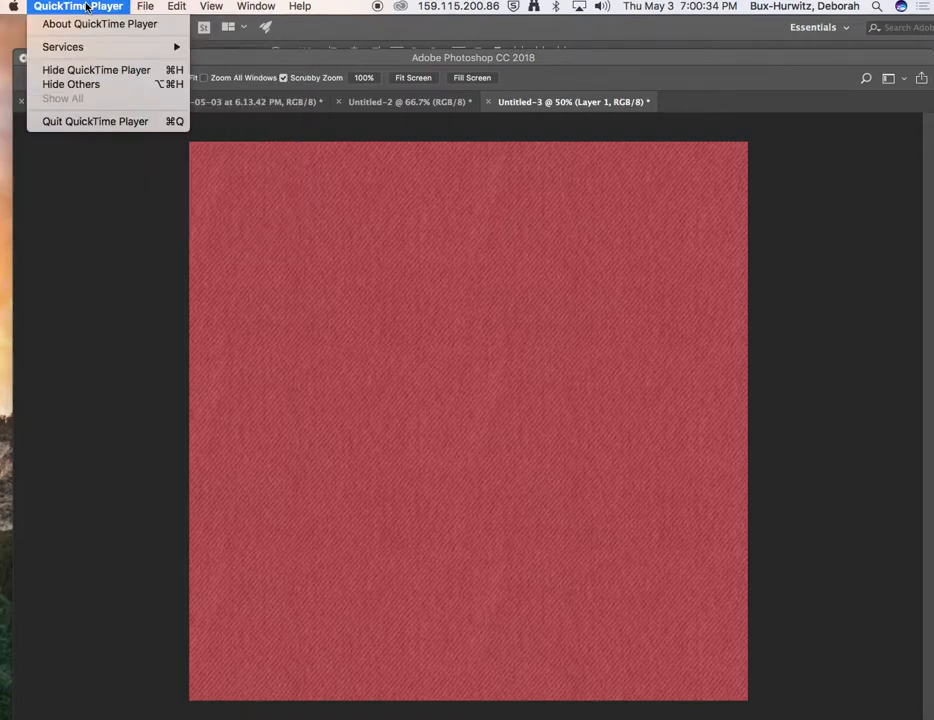
Quit QuickTime Player and name the unsaved screen recording "How to recolor + use fabric scans in Photoshop" for saving in Documents
click(87, 7)
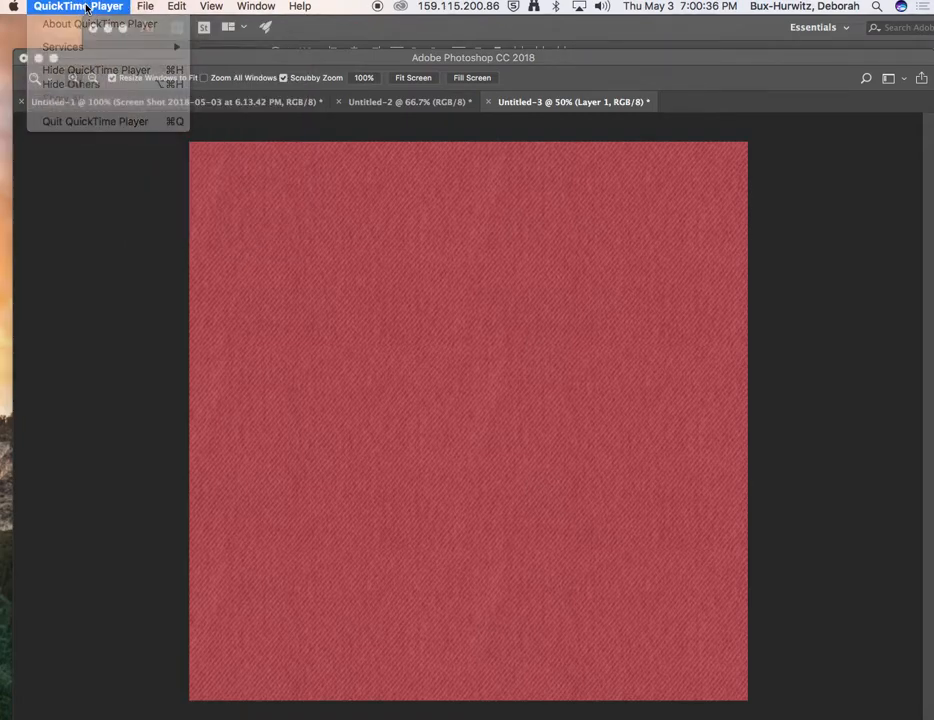
click(140, 6)
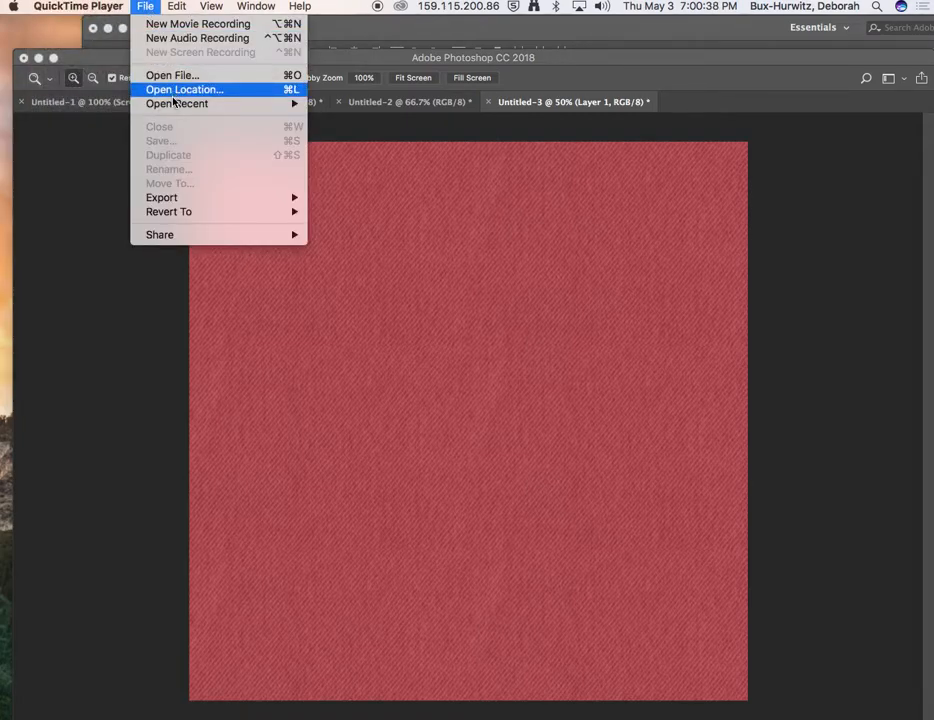
mouse_move(38, 10)
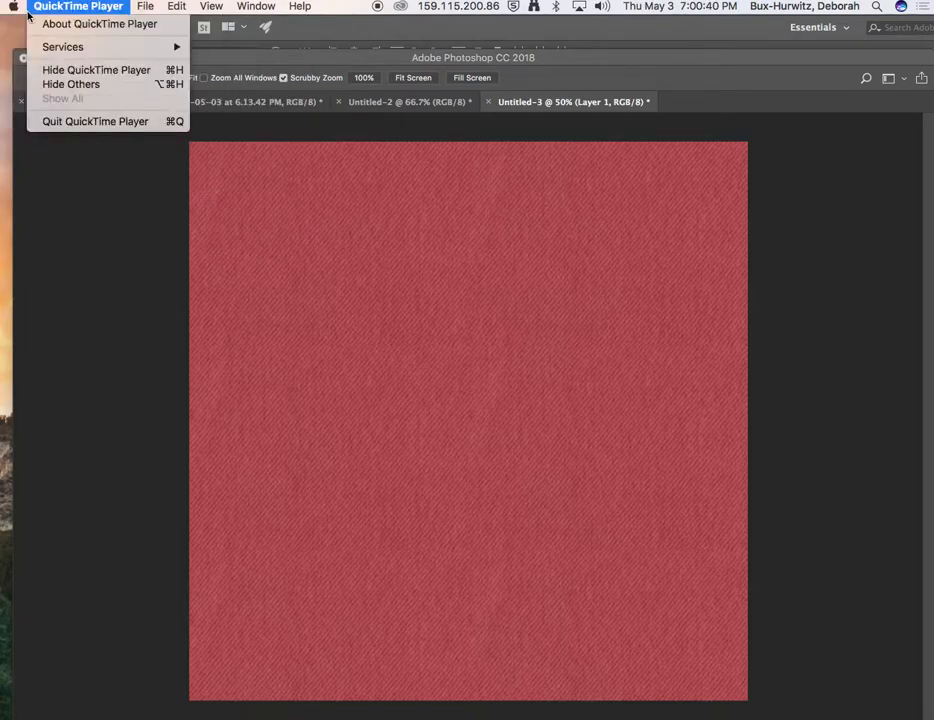
click(96, 123)
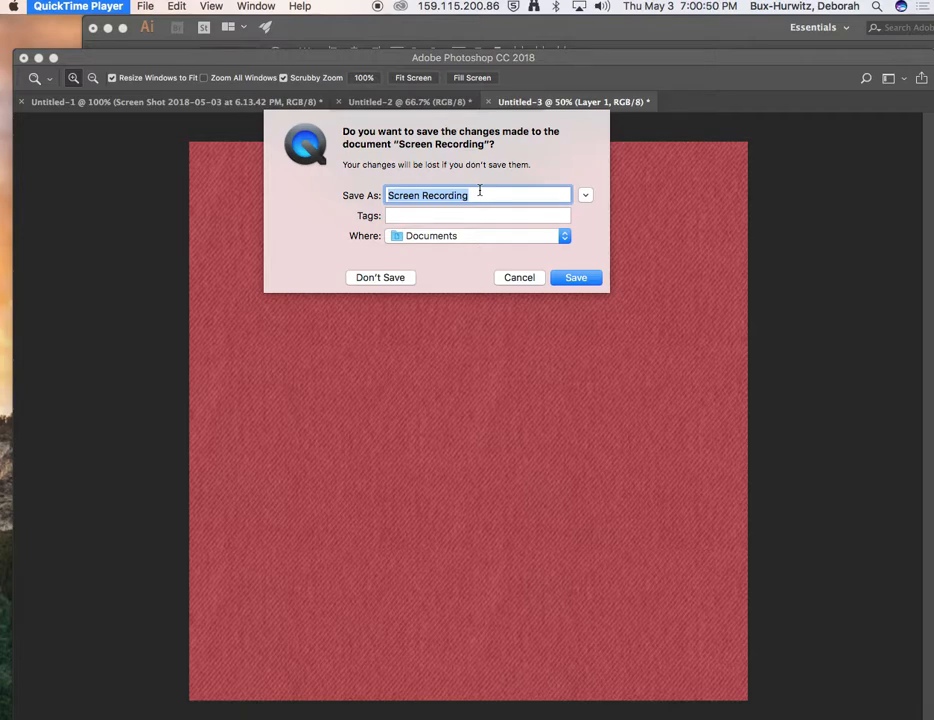
text(How to)
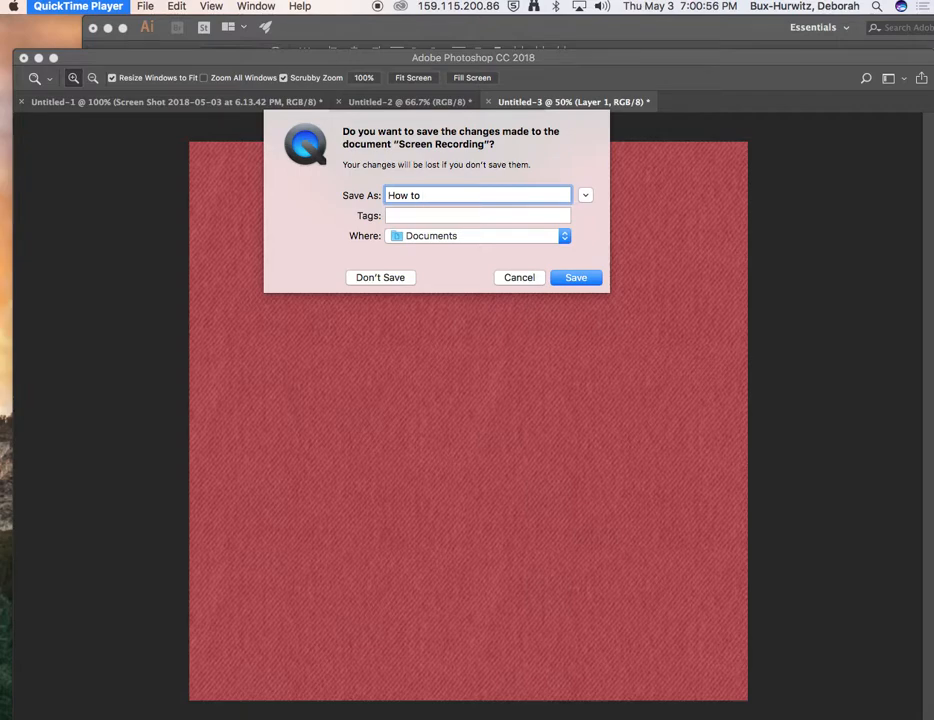
text(recolor + use fabric s)
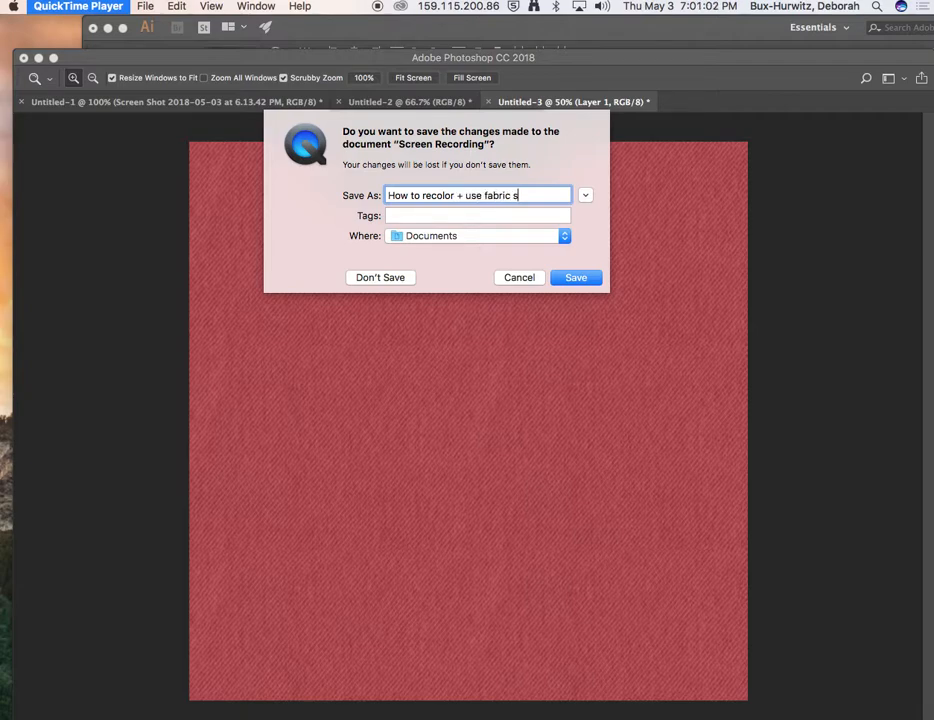
text(cans in Photoshop)
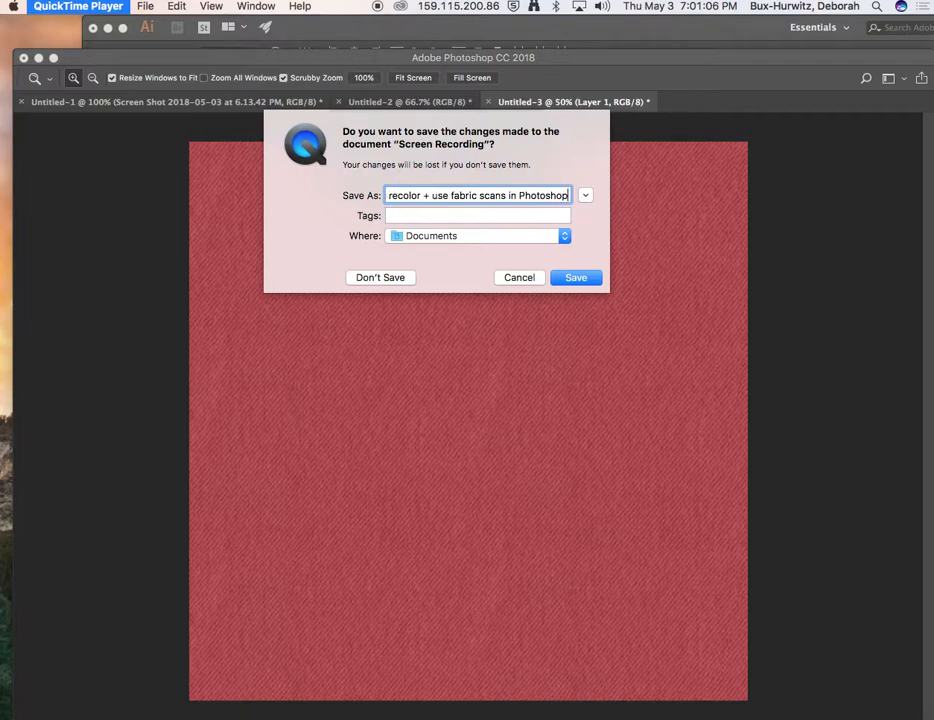